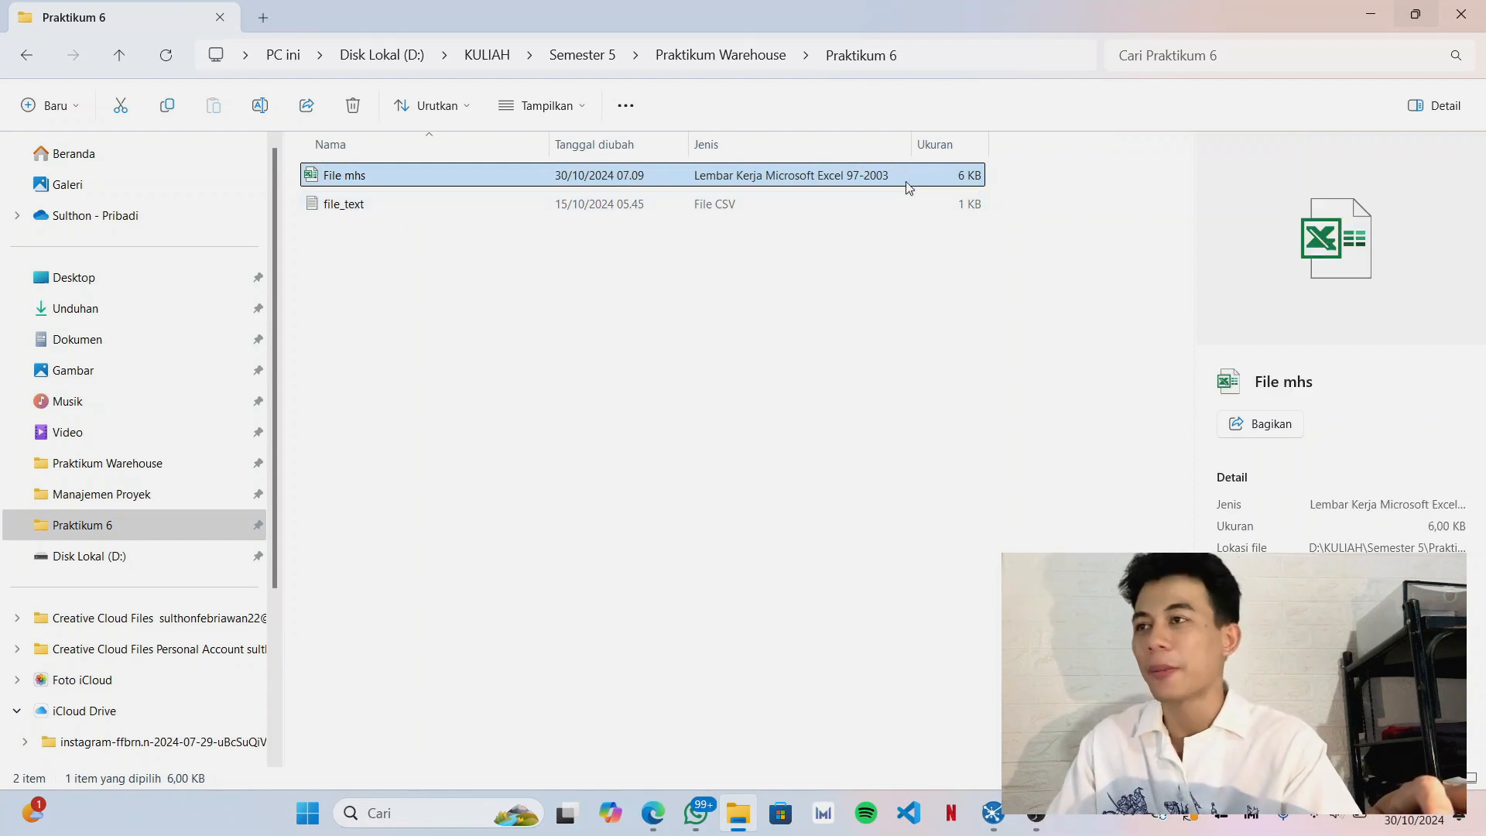
Open the File mhs workbook from the Praktikum 6 folder in Excel.
click(566, 209)
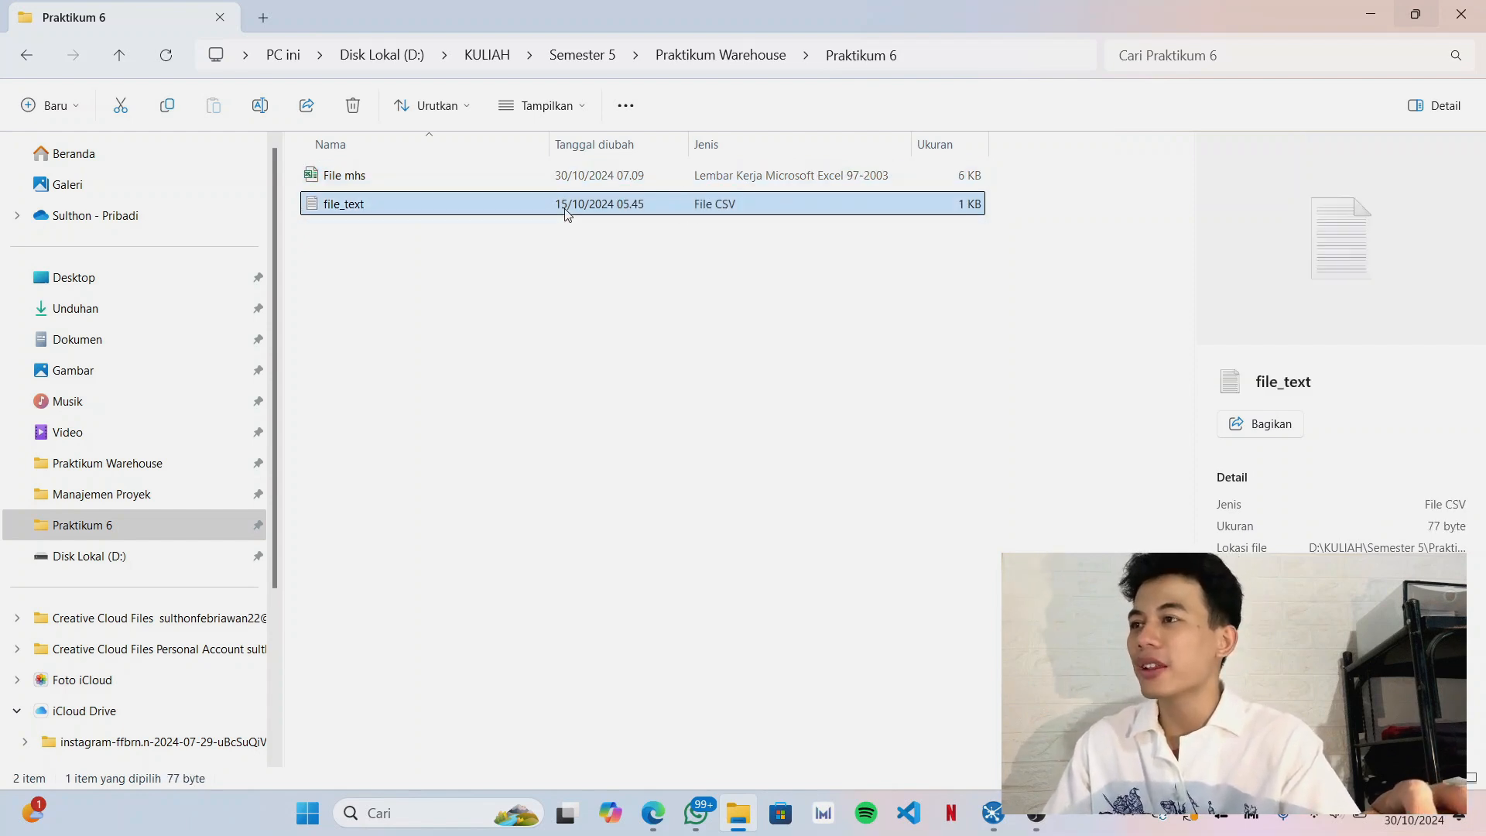
click(343, 178)
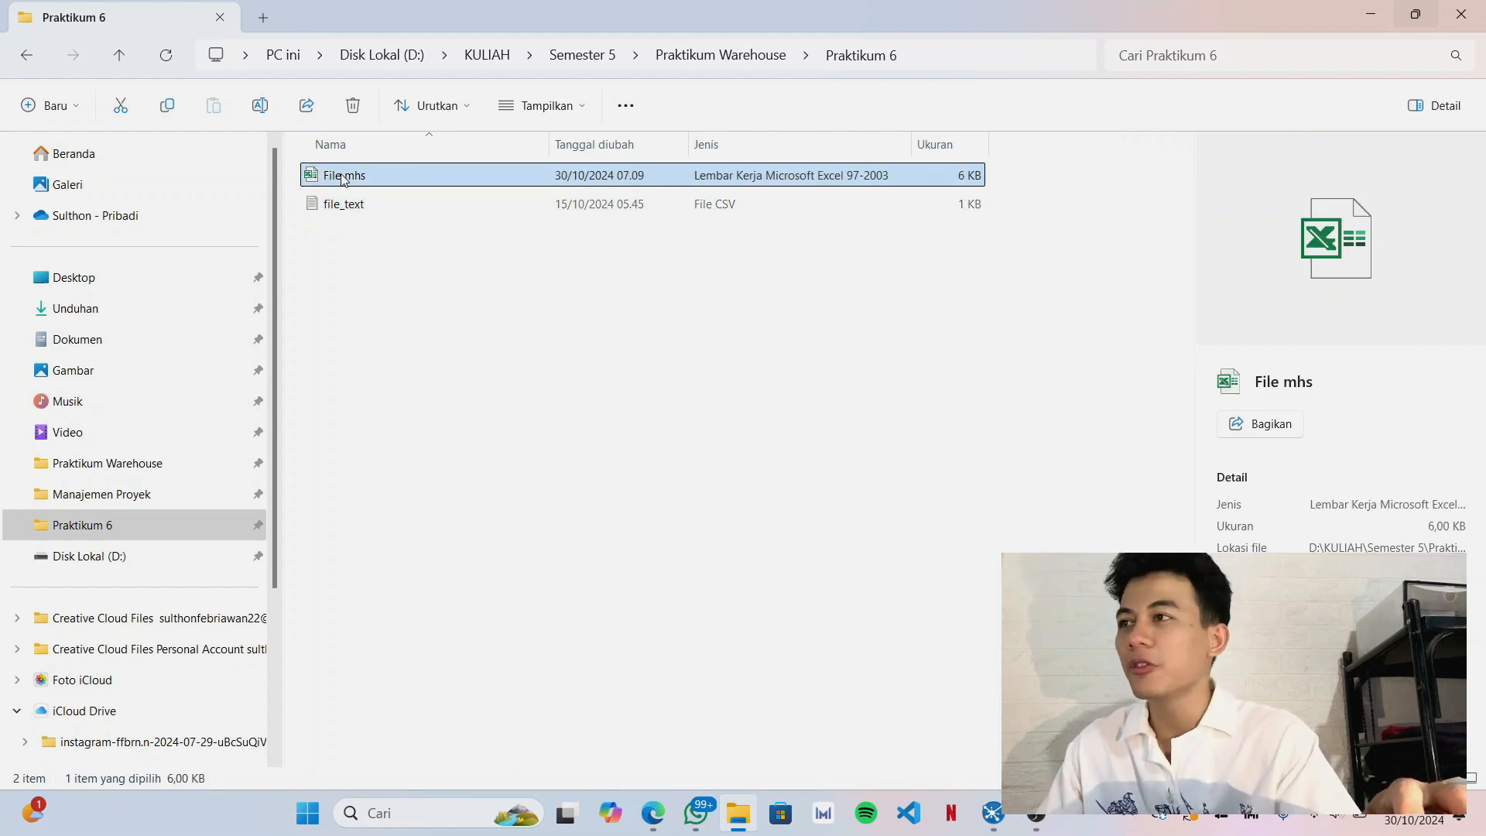
double_click(343, 178)
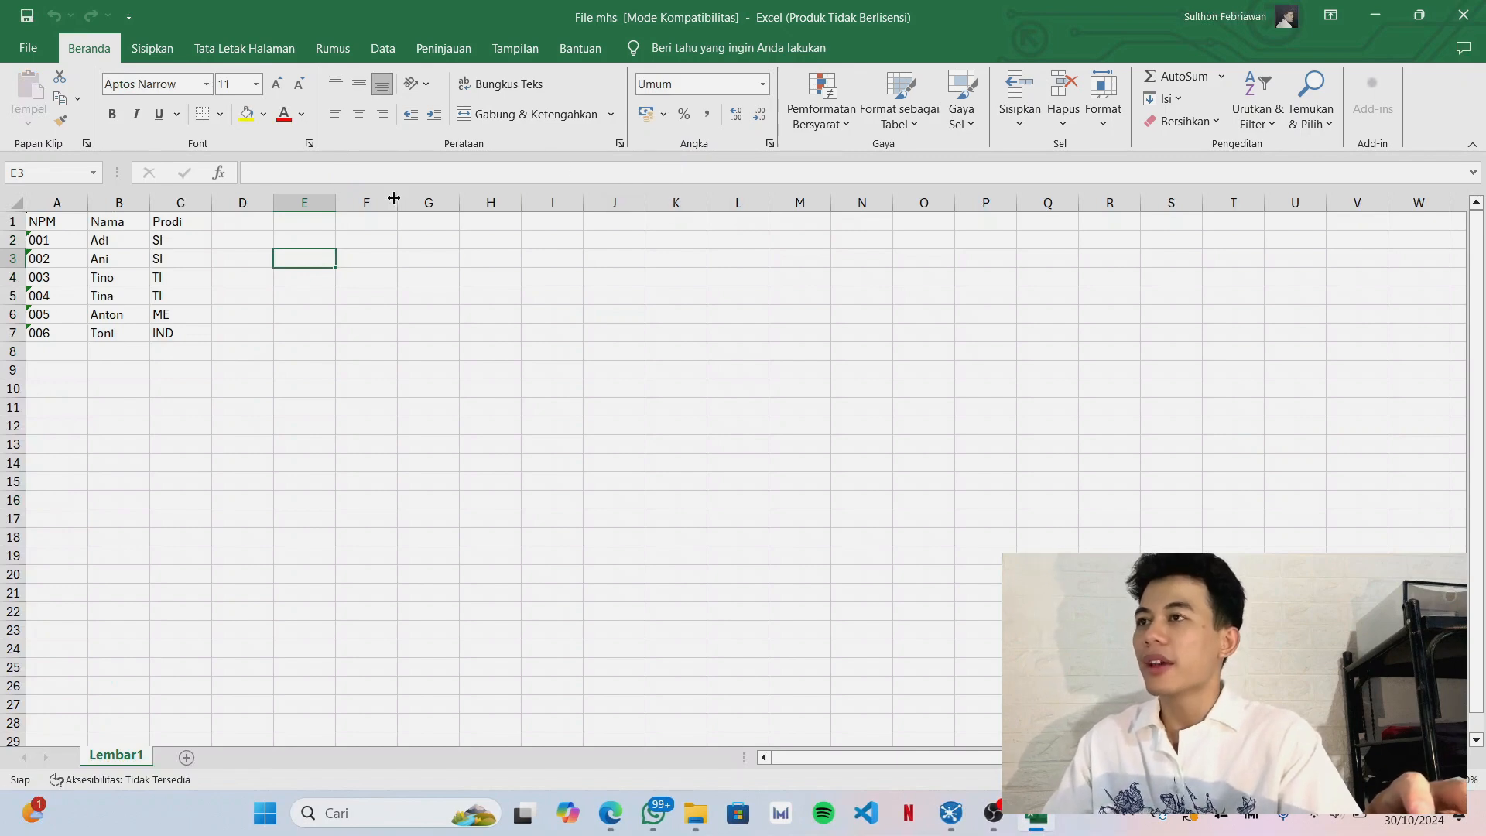
click(1131, 148)
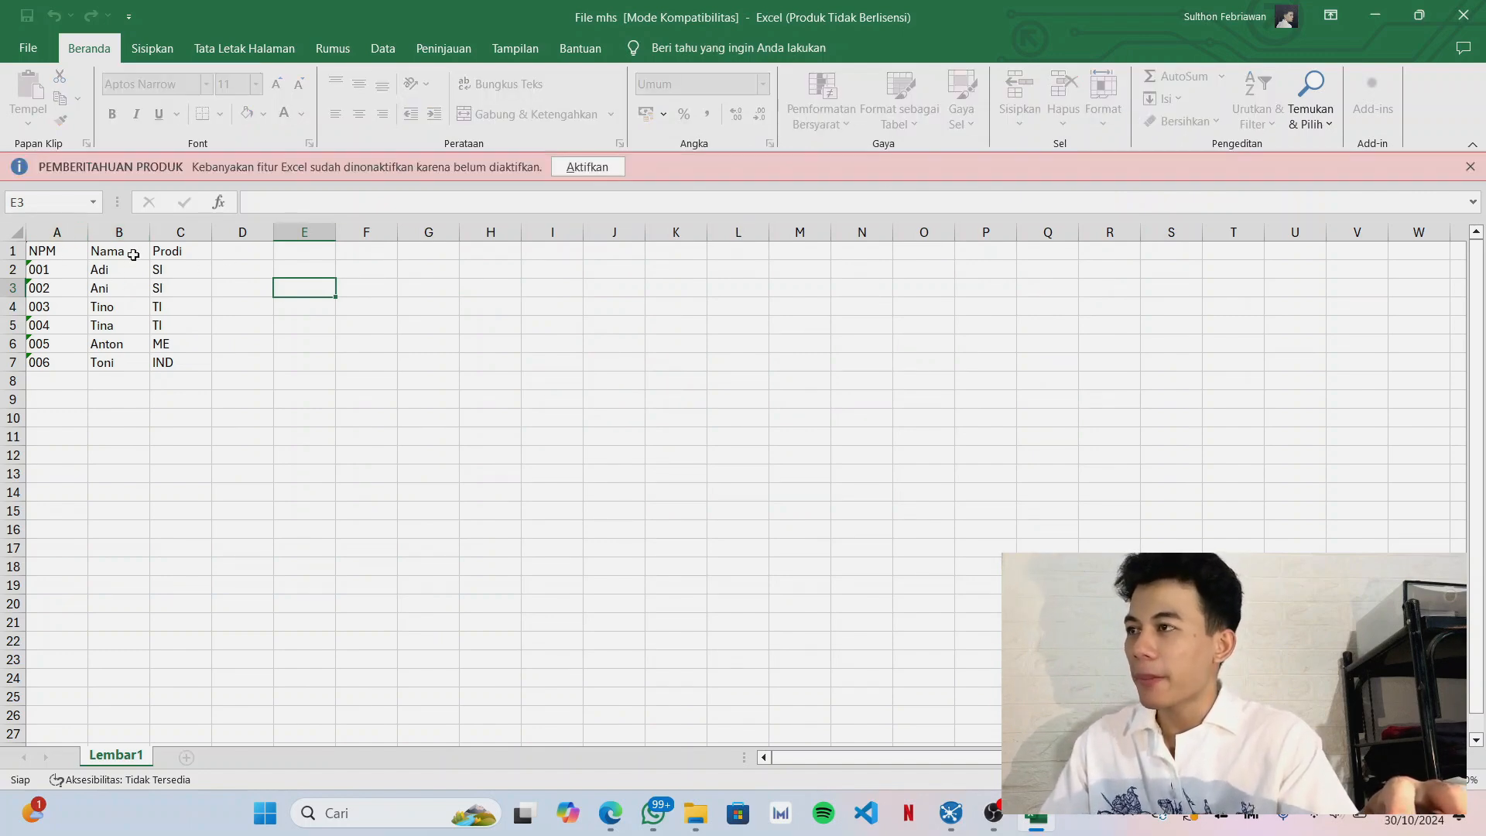
Examine the study program codes in the Prodi column of the student sheet, and put the workbook away.
click(183, 267)
click(176, 289)
click(177, 305)
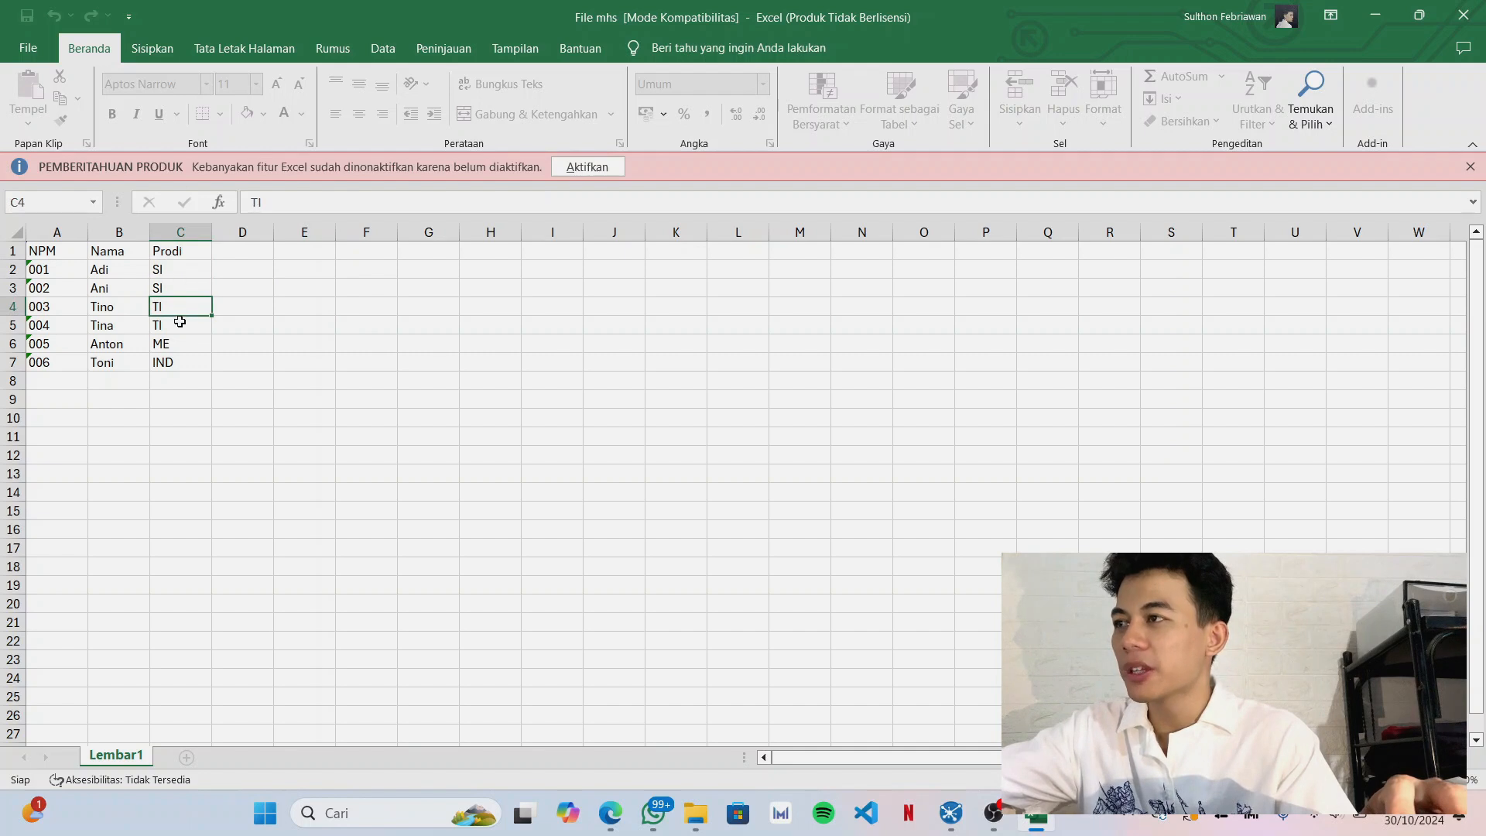
click(176, 272)
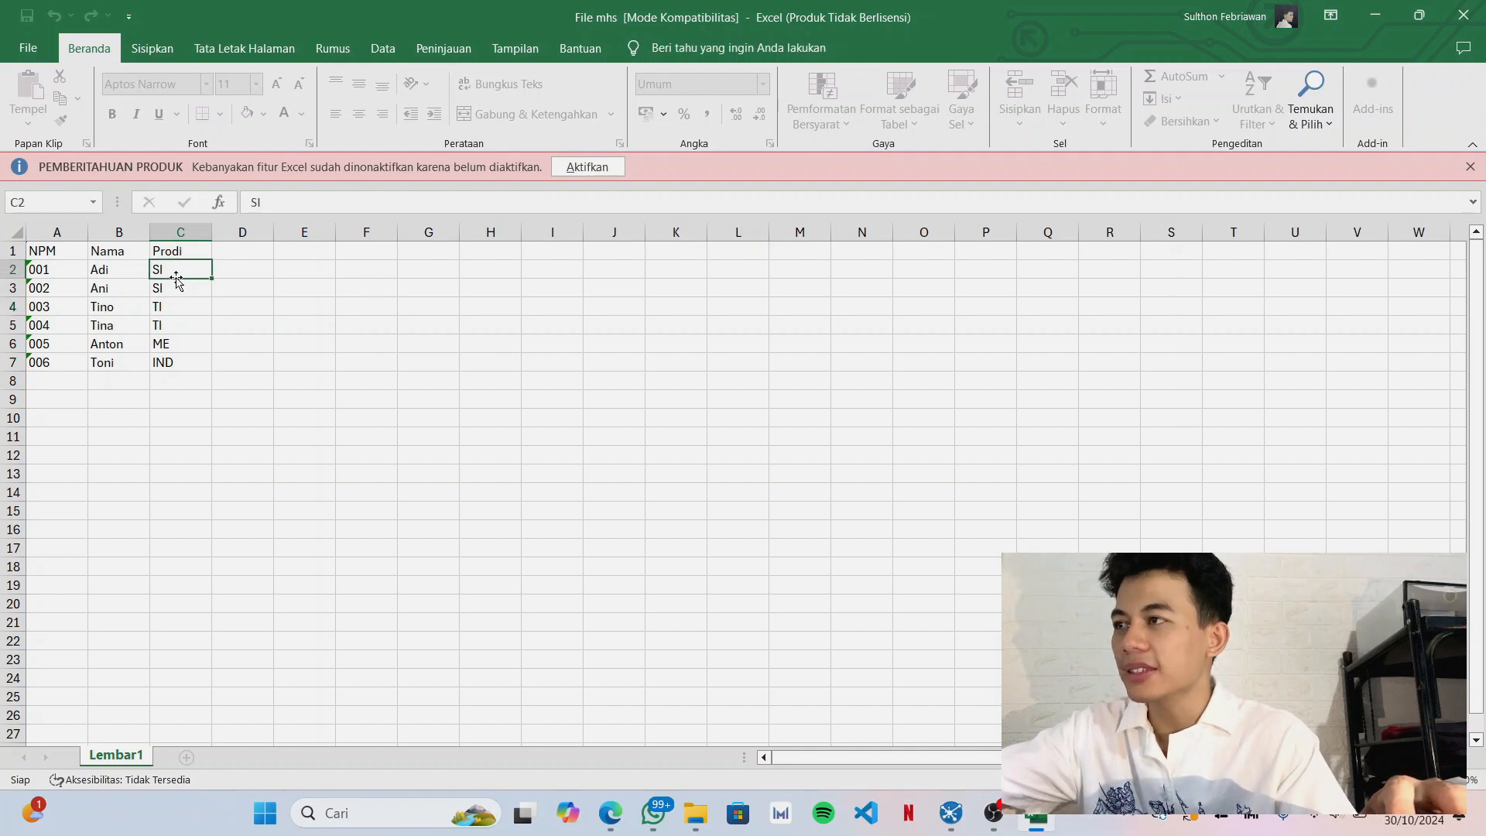
click(184, 347)
click(183, 365)
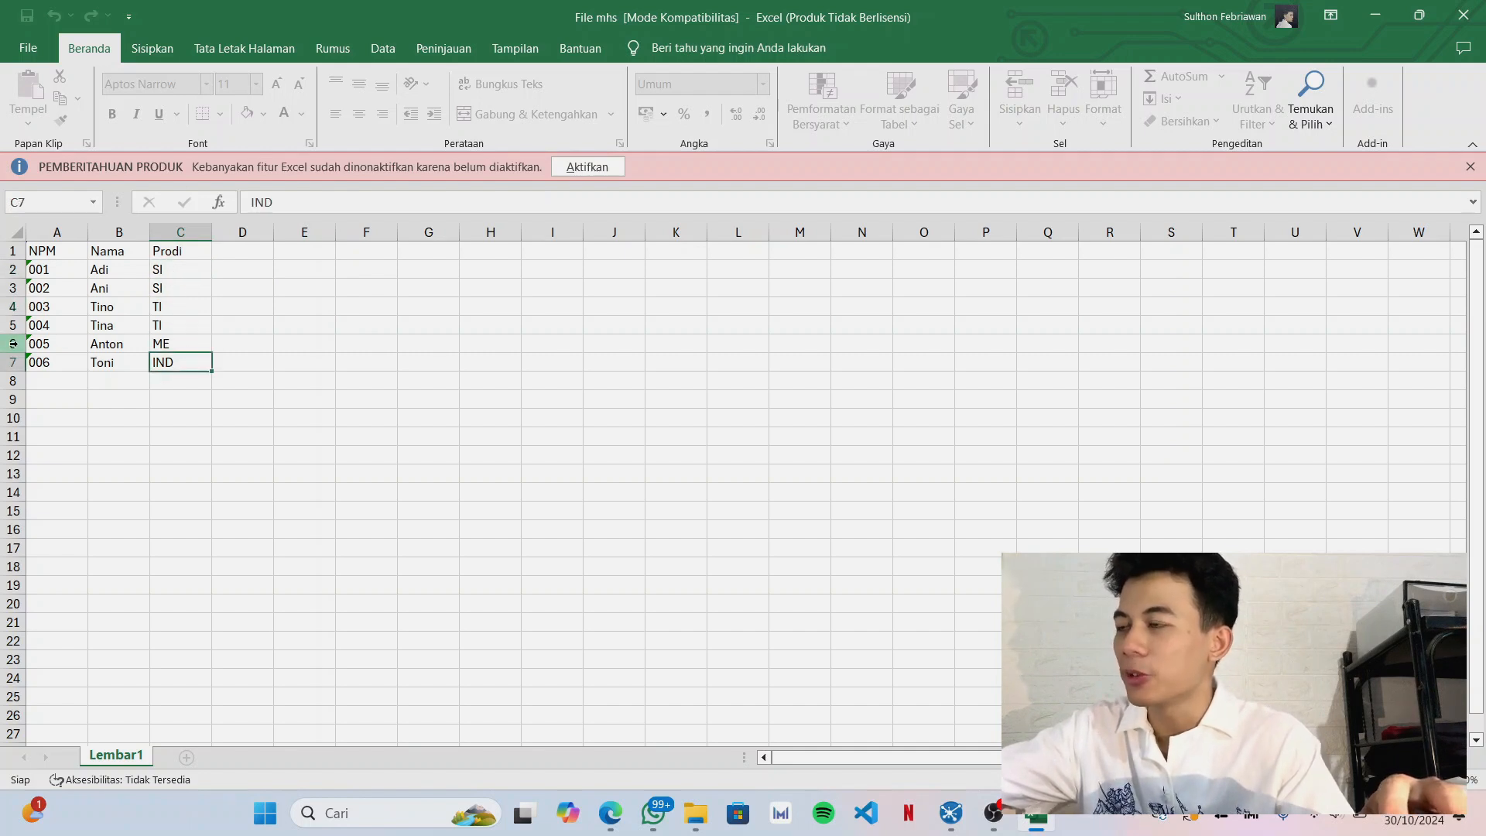
click(1375, 15)
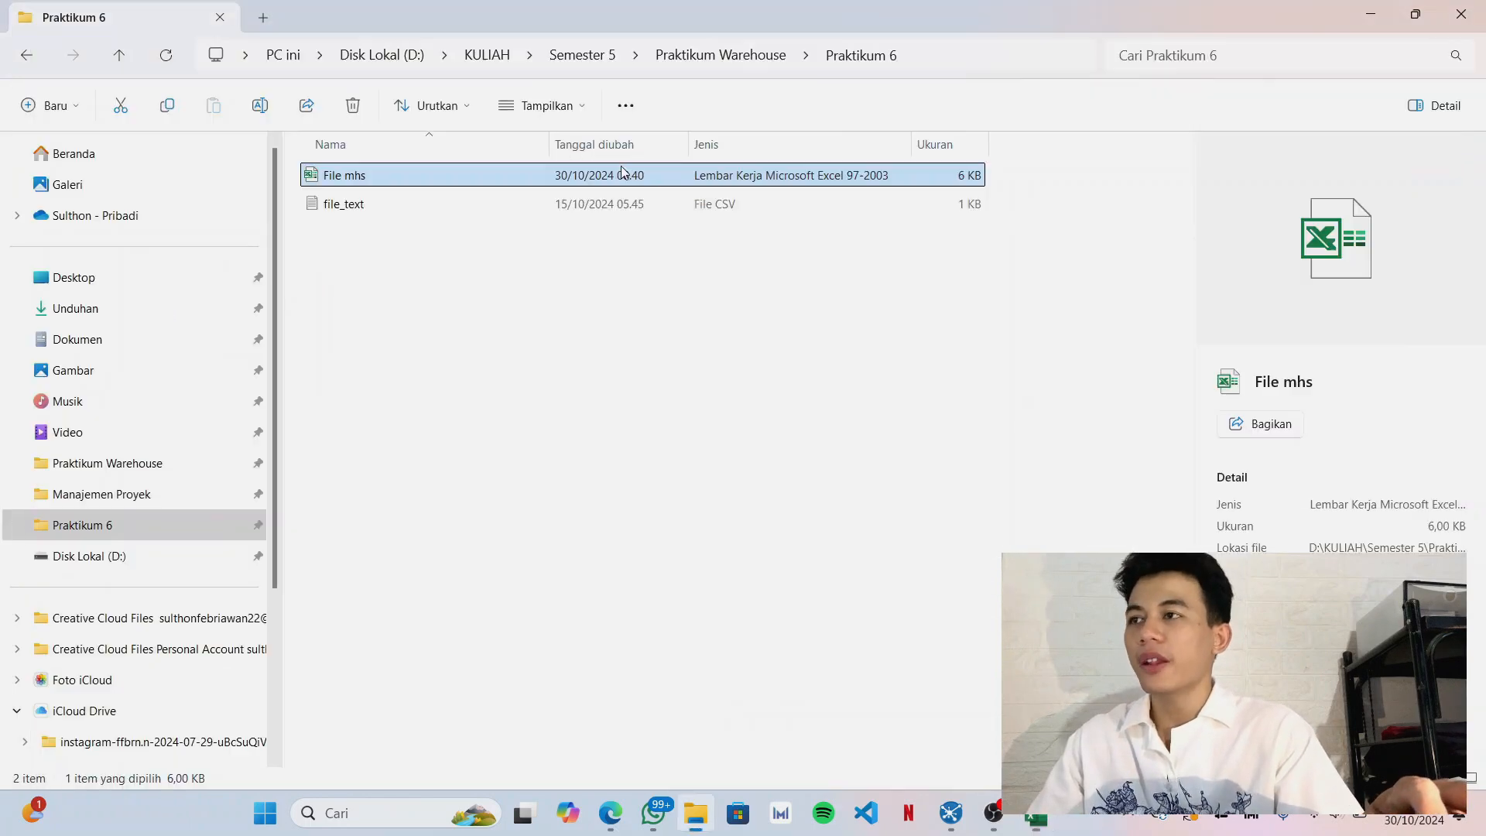
Open file_text.csv in Notepad and compare its kode and nama entries with the Prodi codes in the File mhs workbook.
click(346, 210)
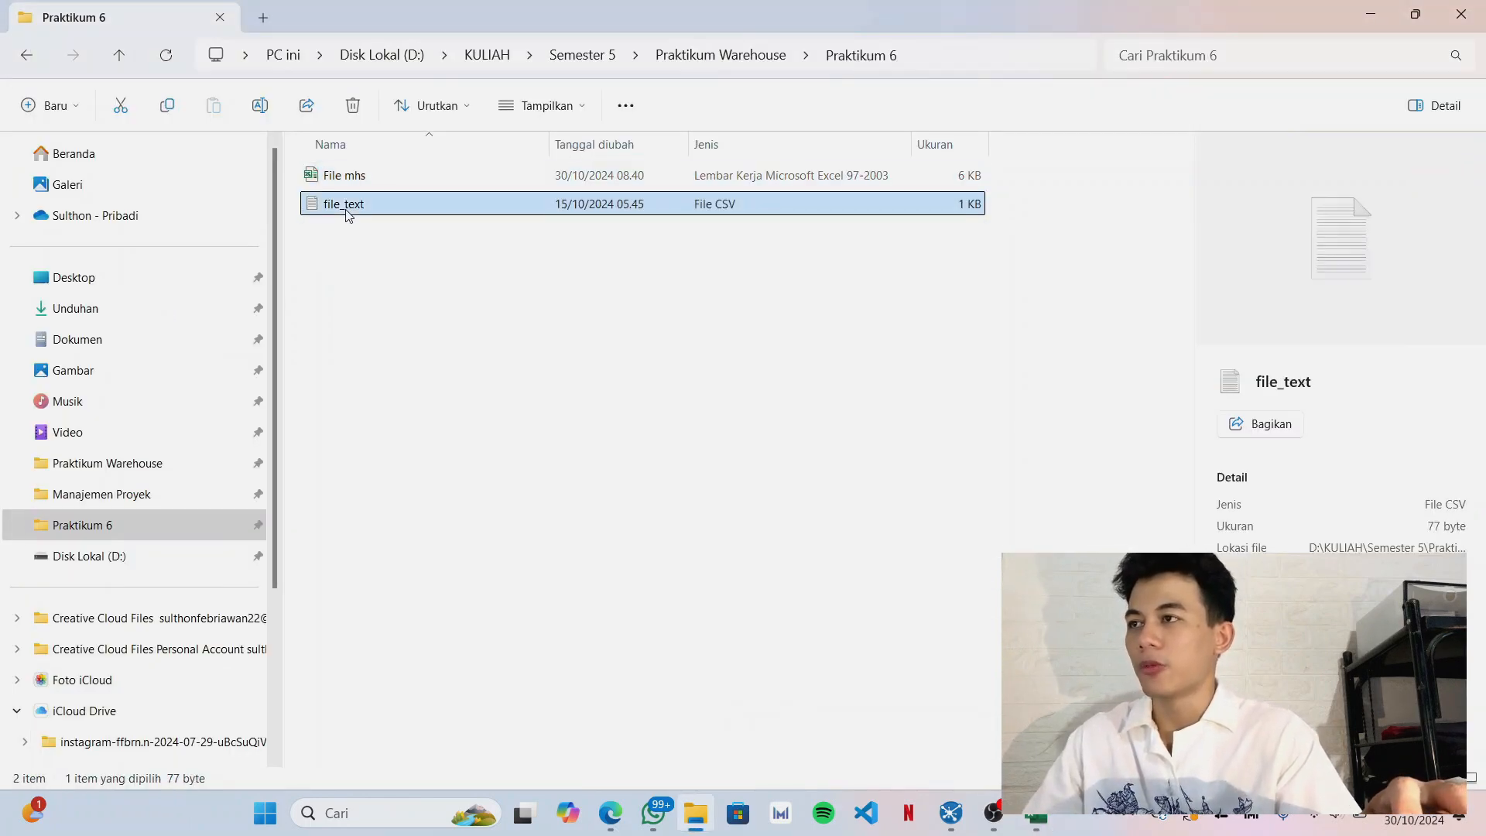
double_click(346, 210)
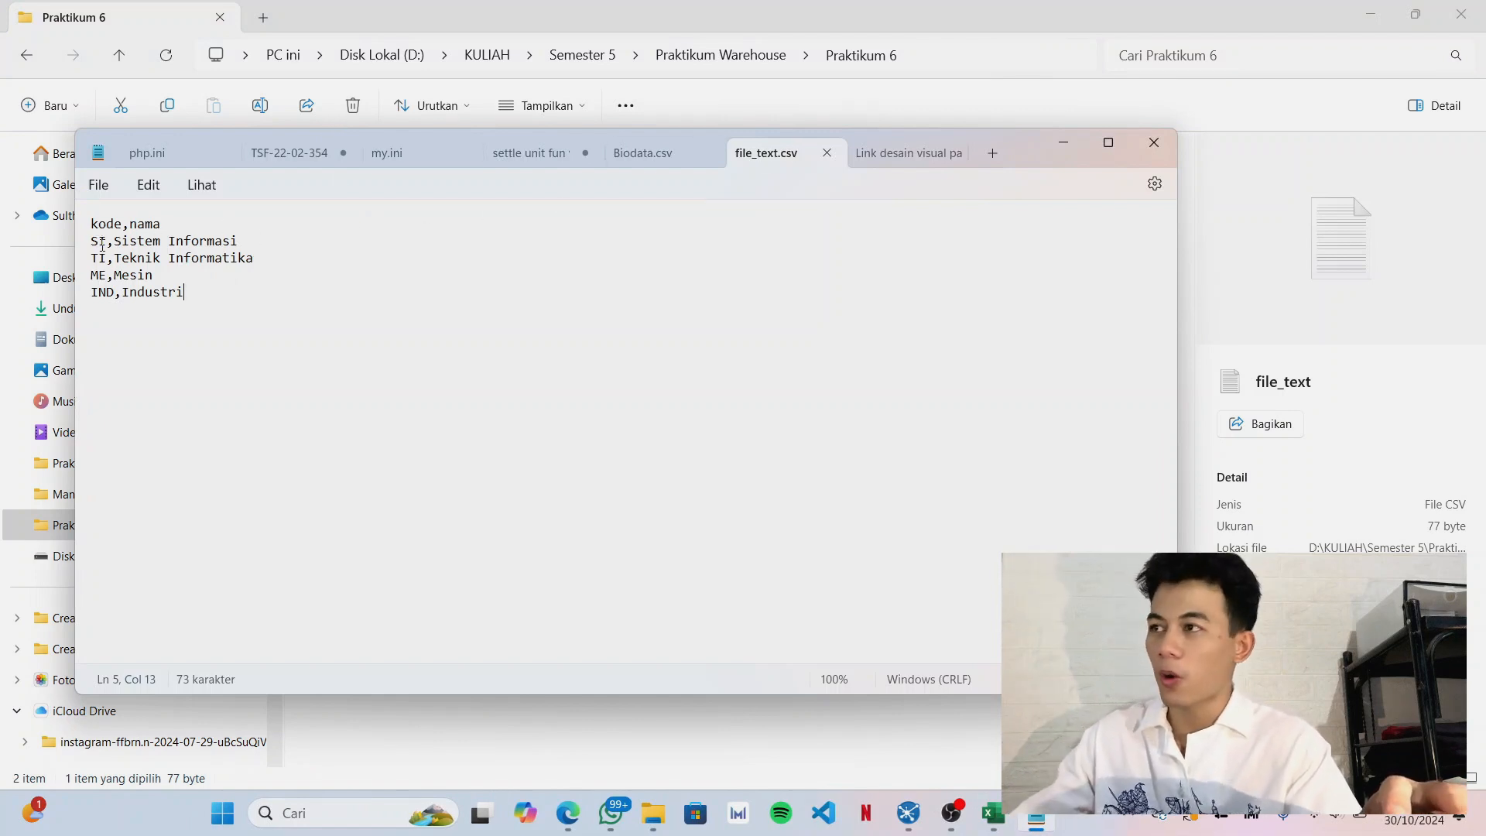
click(993, 816)
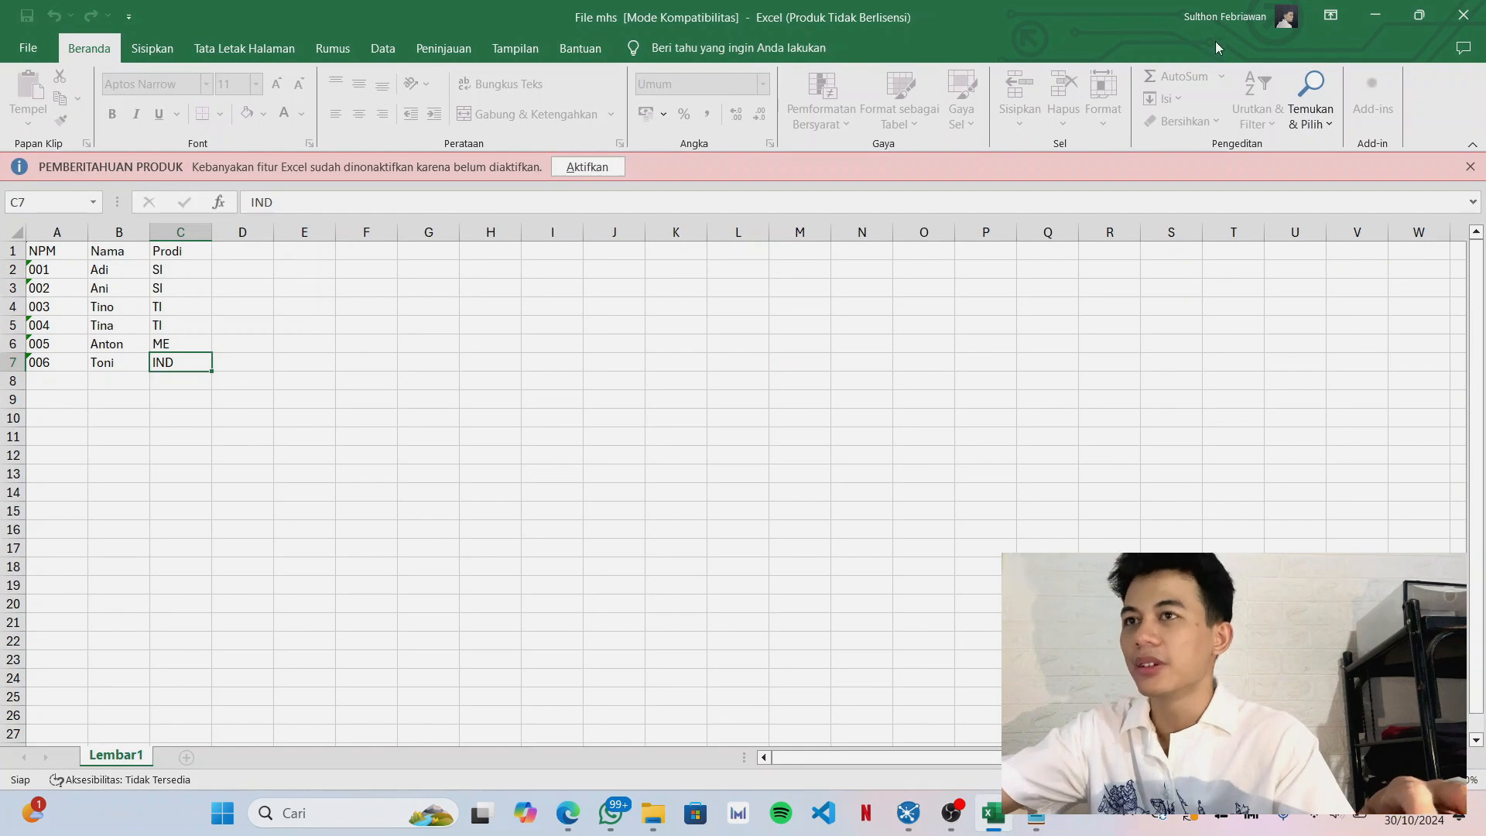
click(1377, 16)
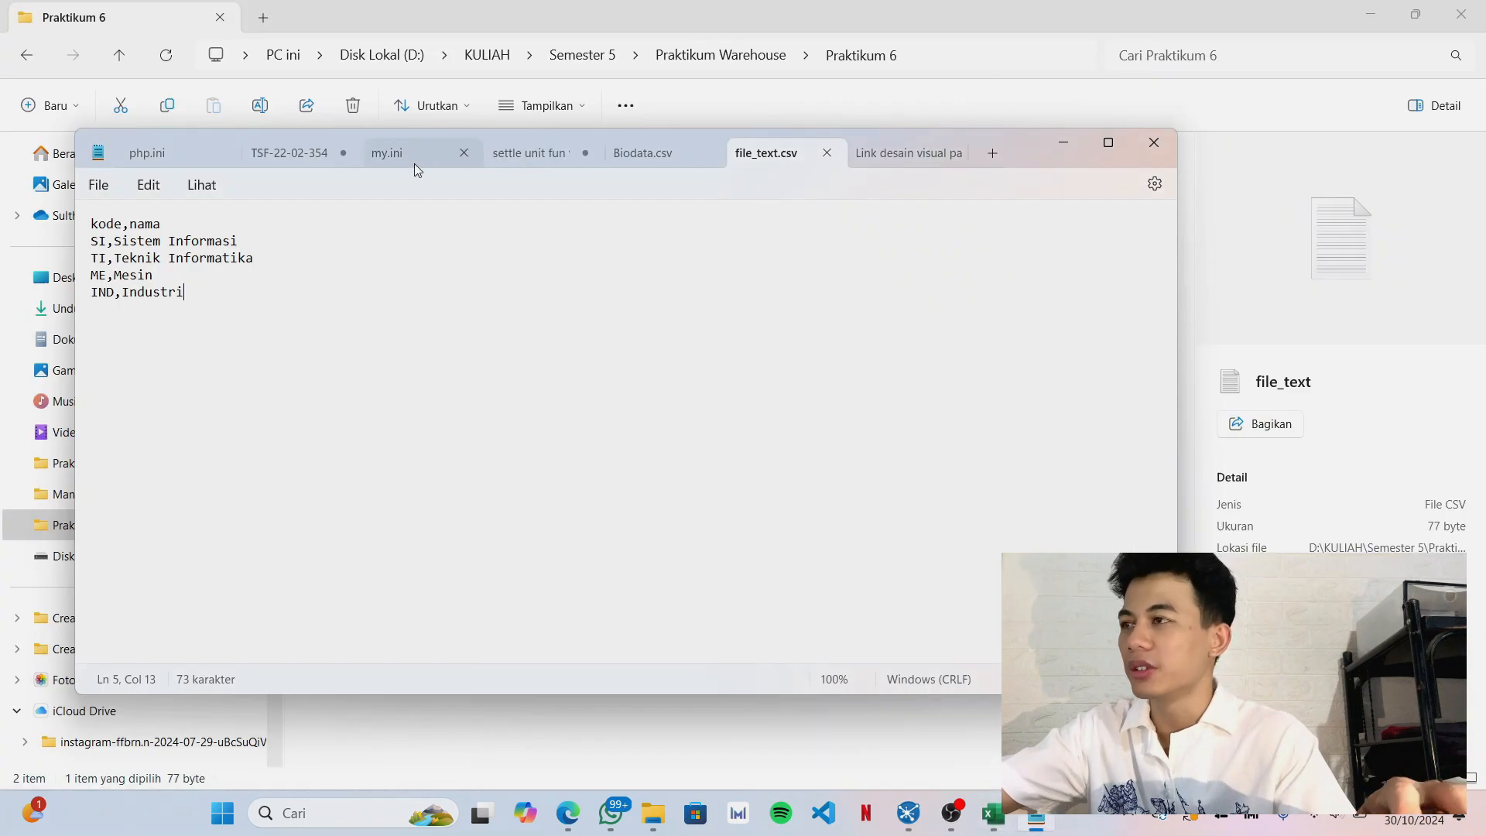
click(110, 242)
click(139, 224)
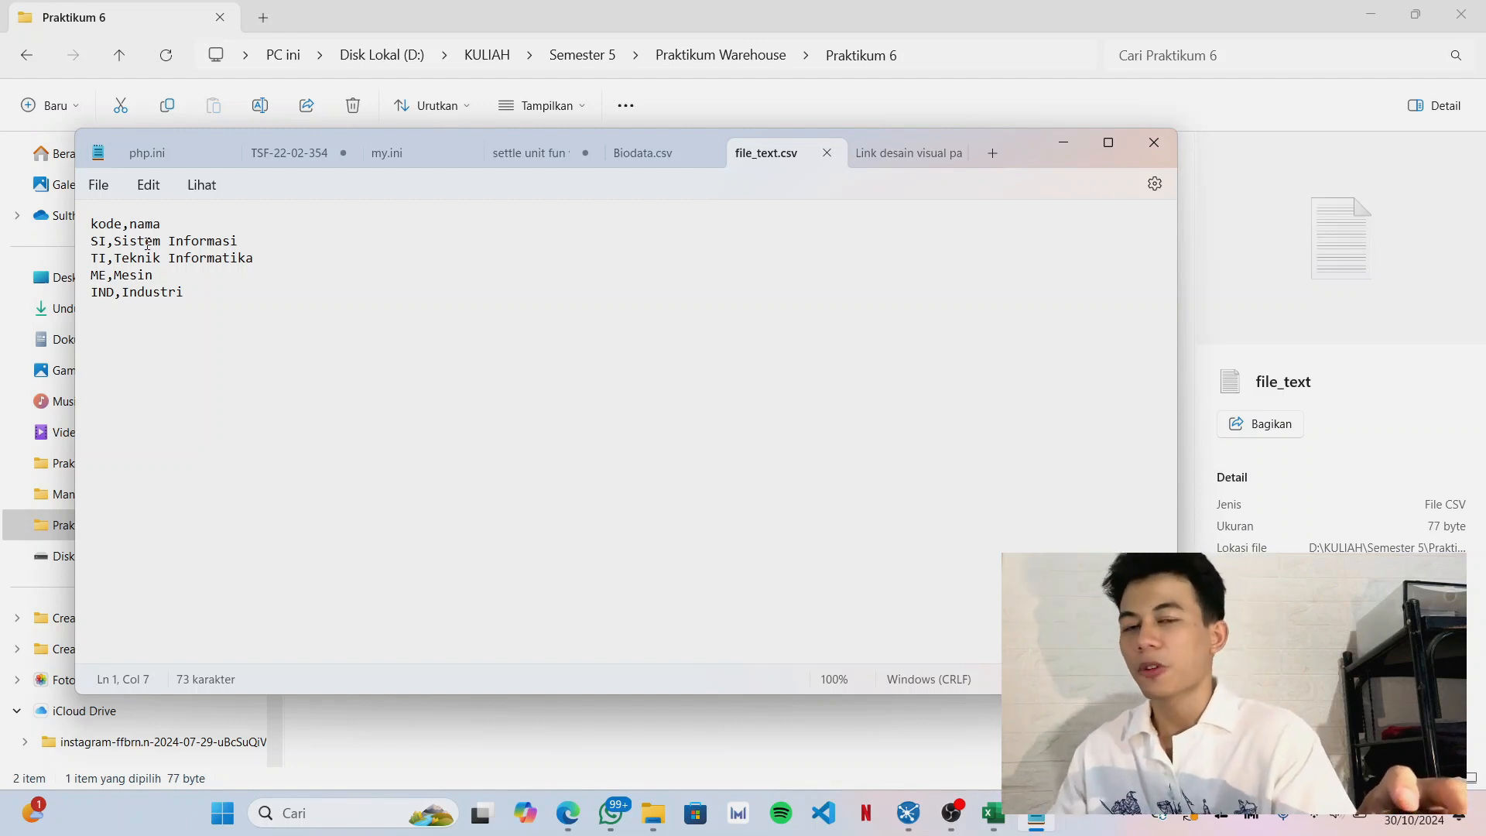
click(103, 244)
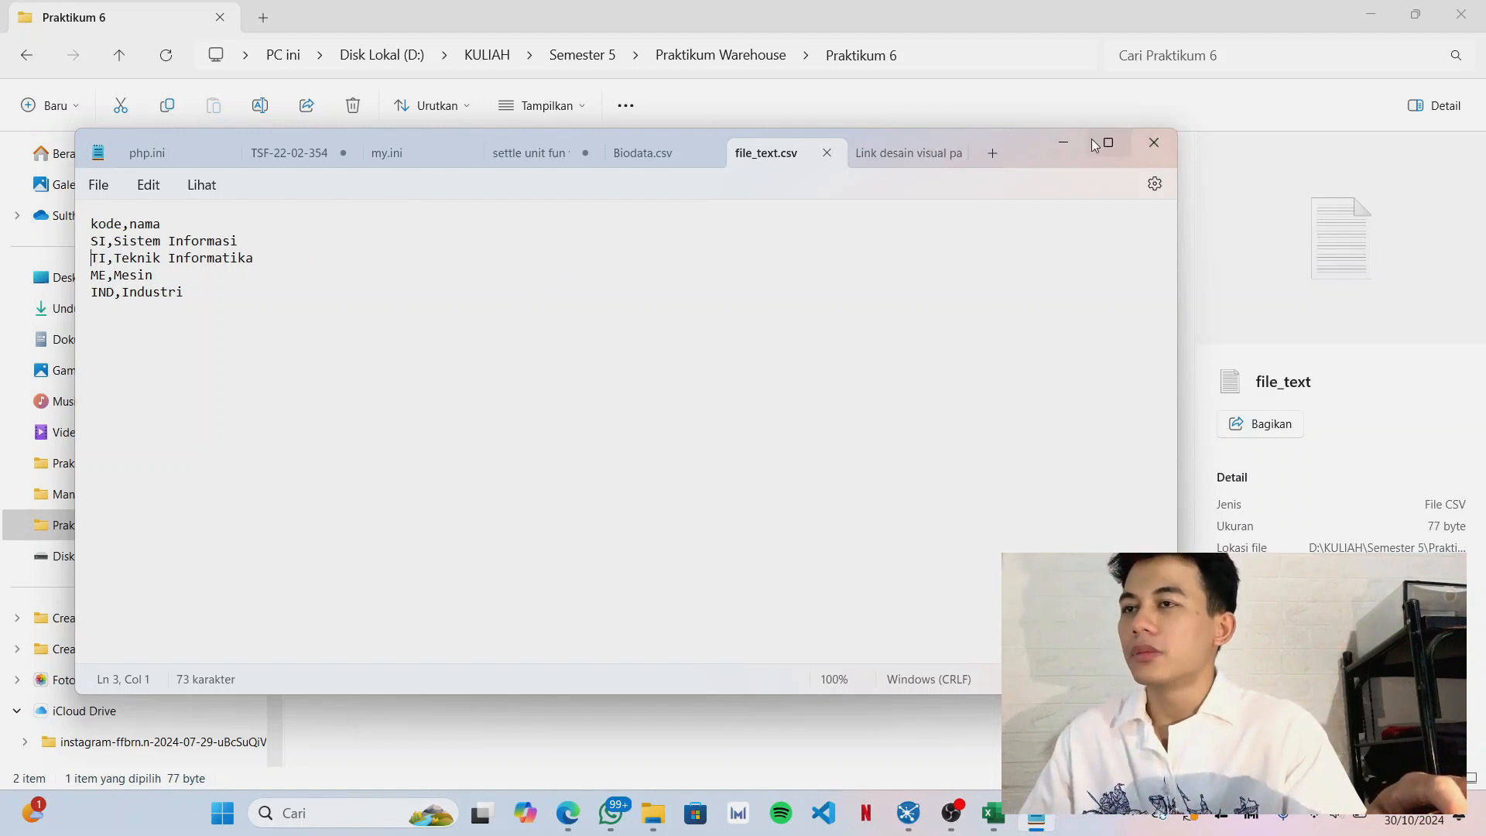
click(1064, 142)
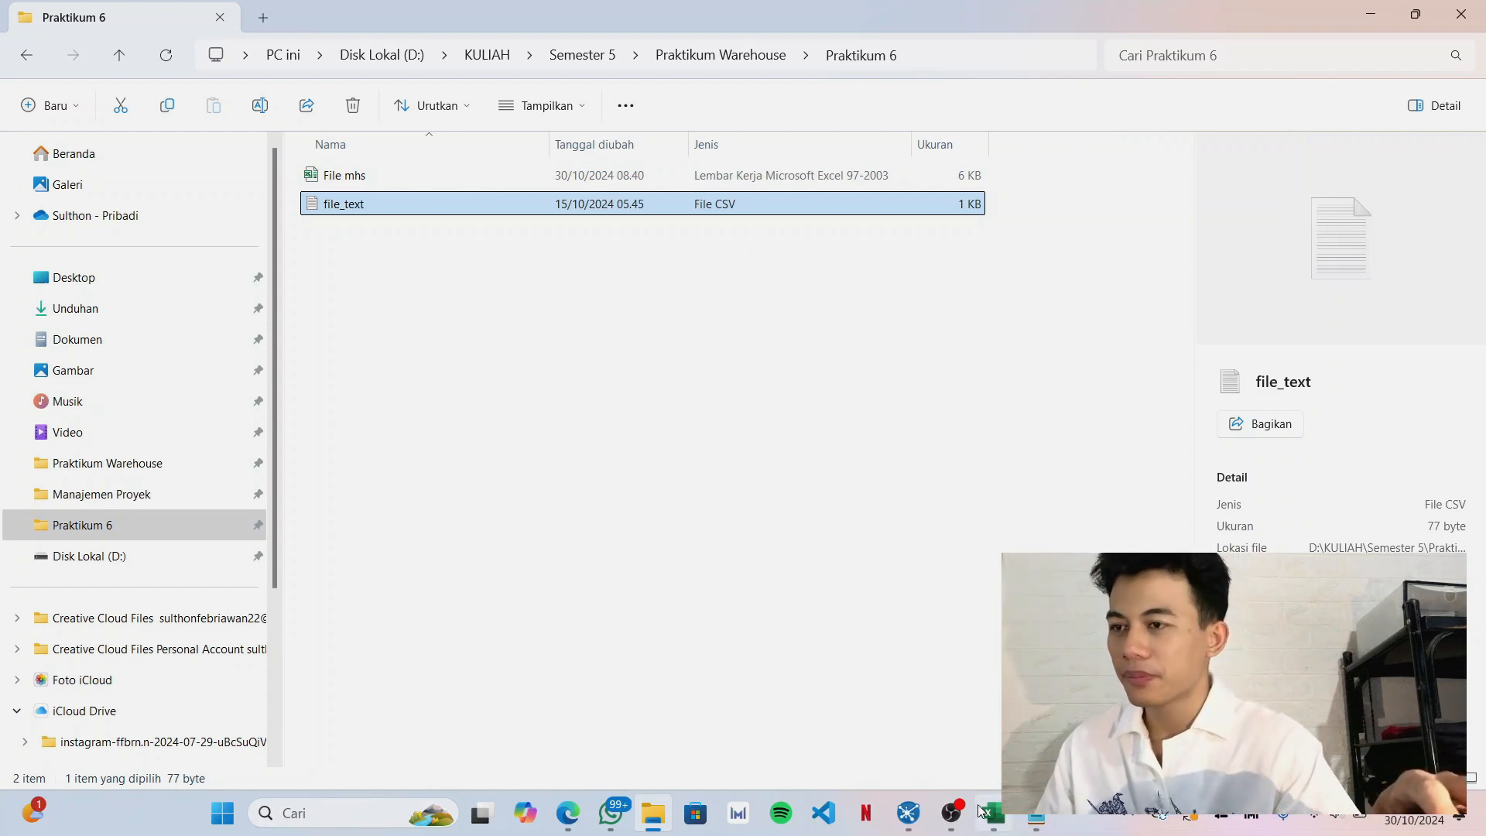
Return to the File mhs workbook and examine the Prodi codes beside the empty column D where program names could go.
key(alt+Tab)
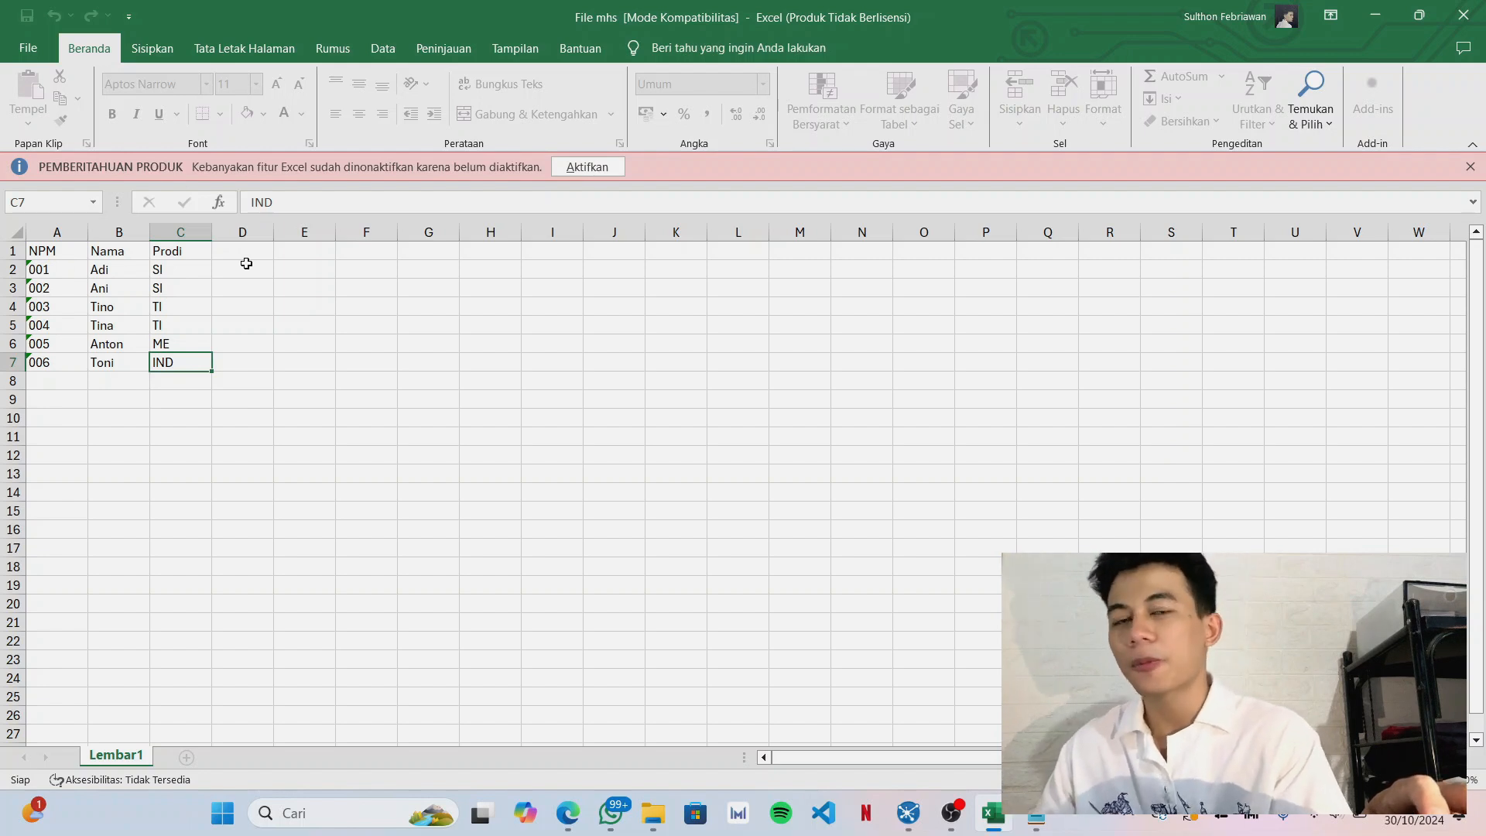
click(188, 268)
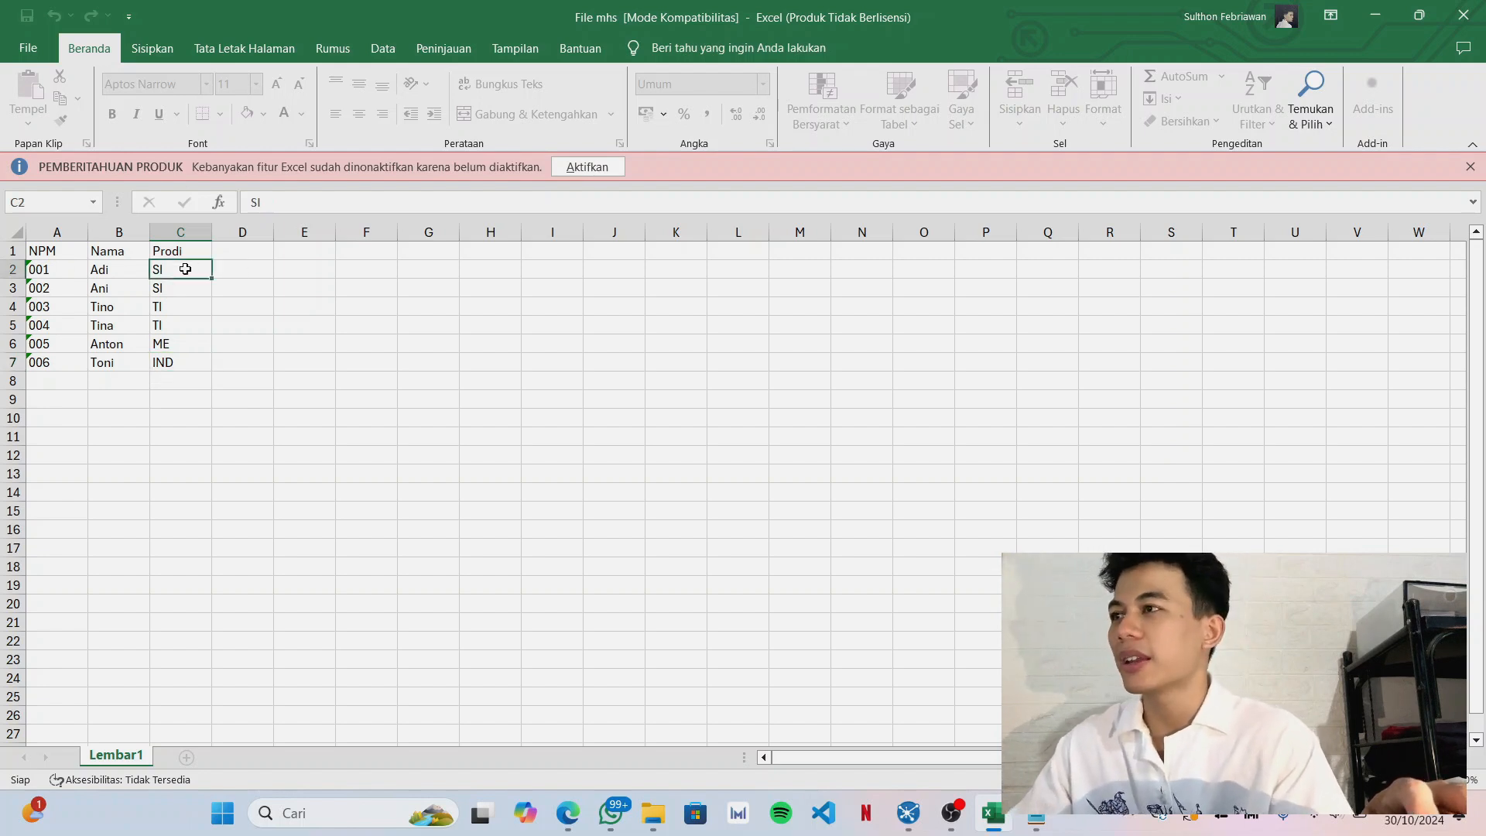
click(241, 270)
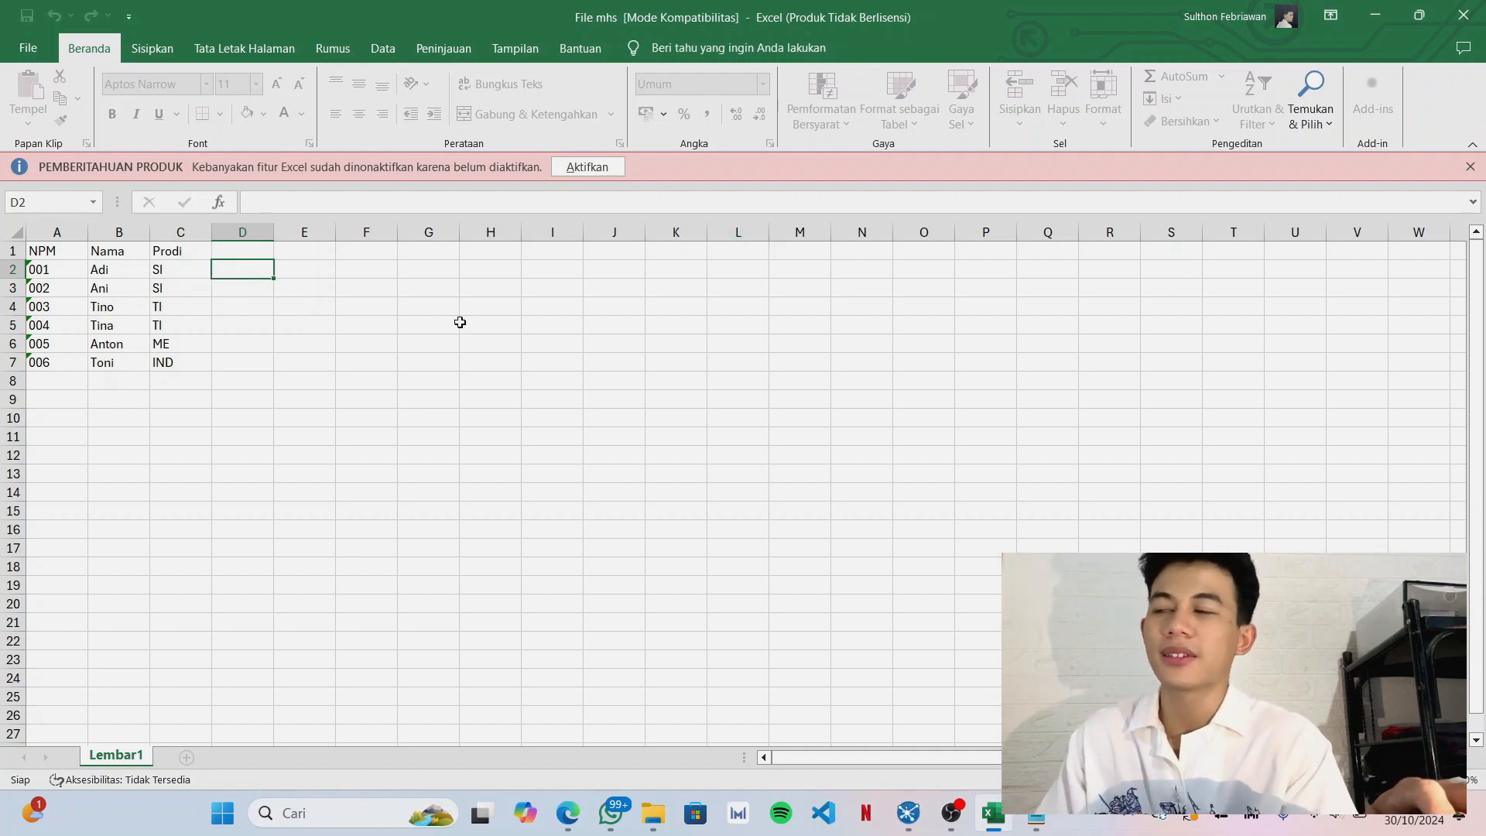
click(270, 308)
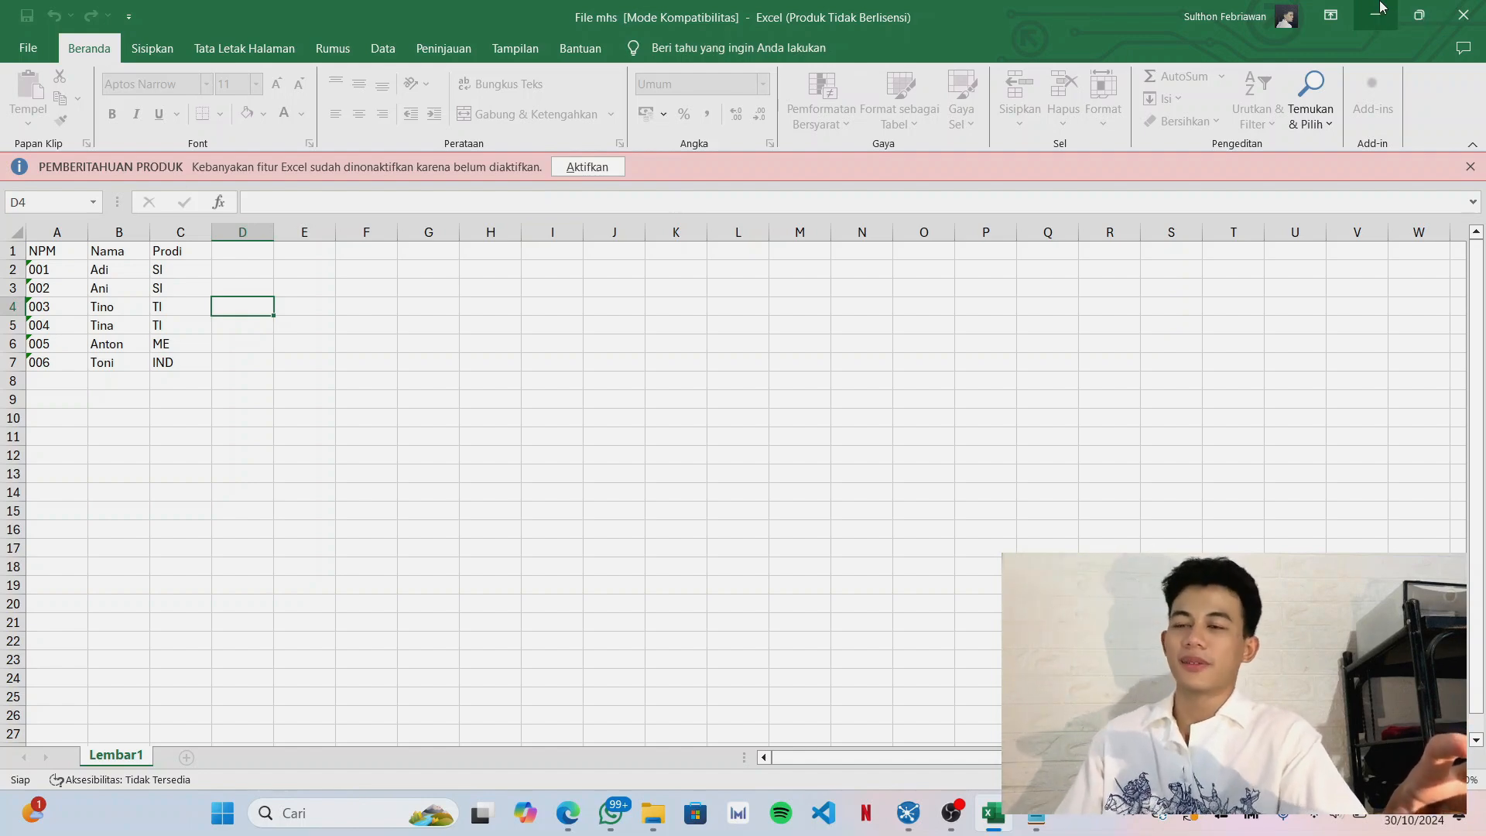
click(1382, 8)
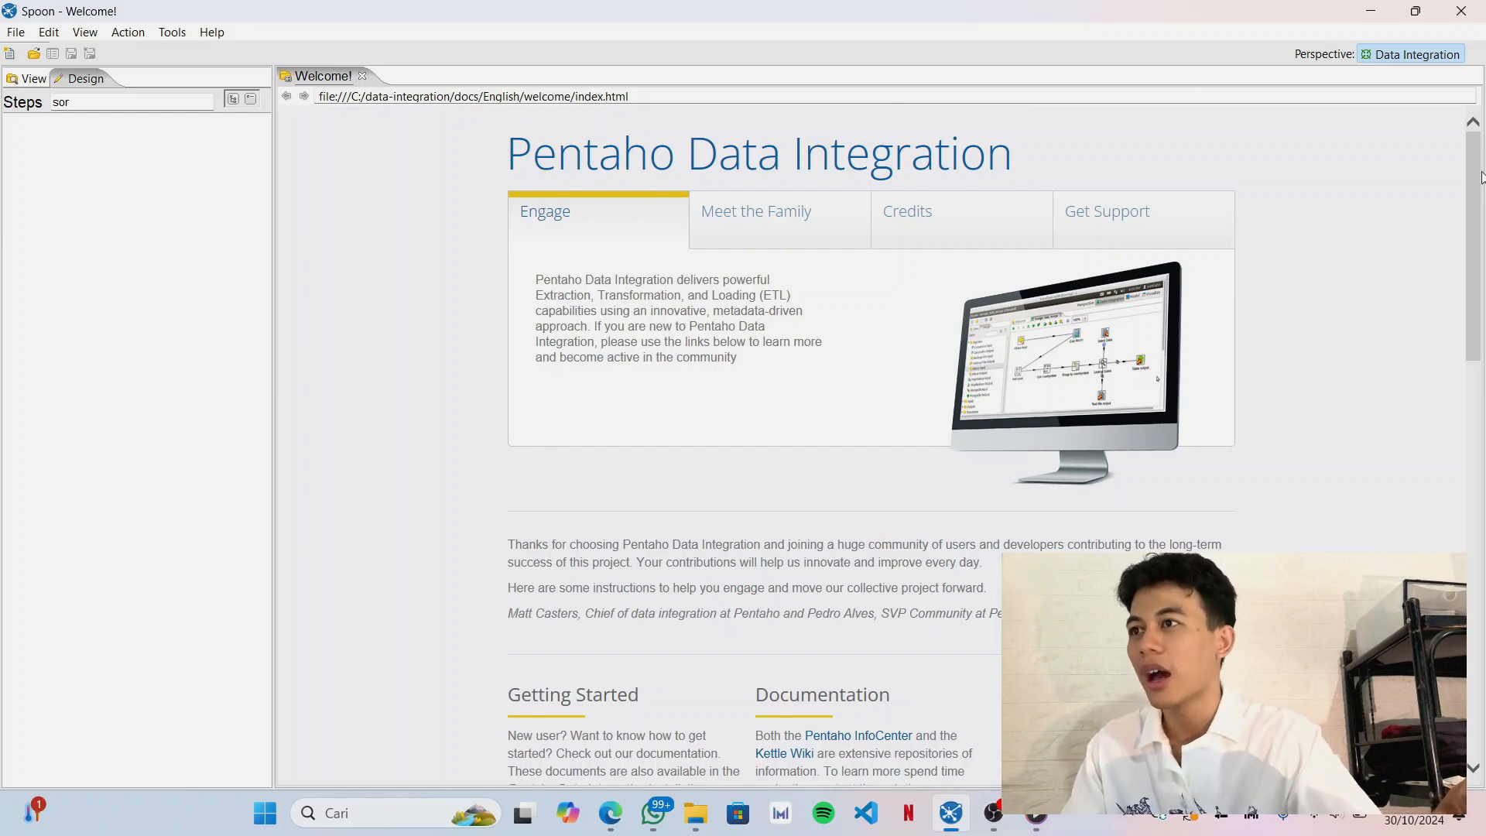
Create a new transformation in Spoon (Pentaho Data Integration).
scroll(1479, 232, down, 3)
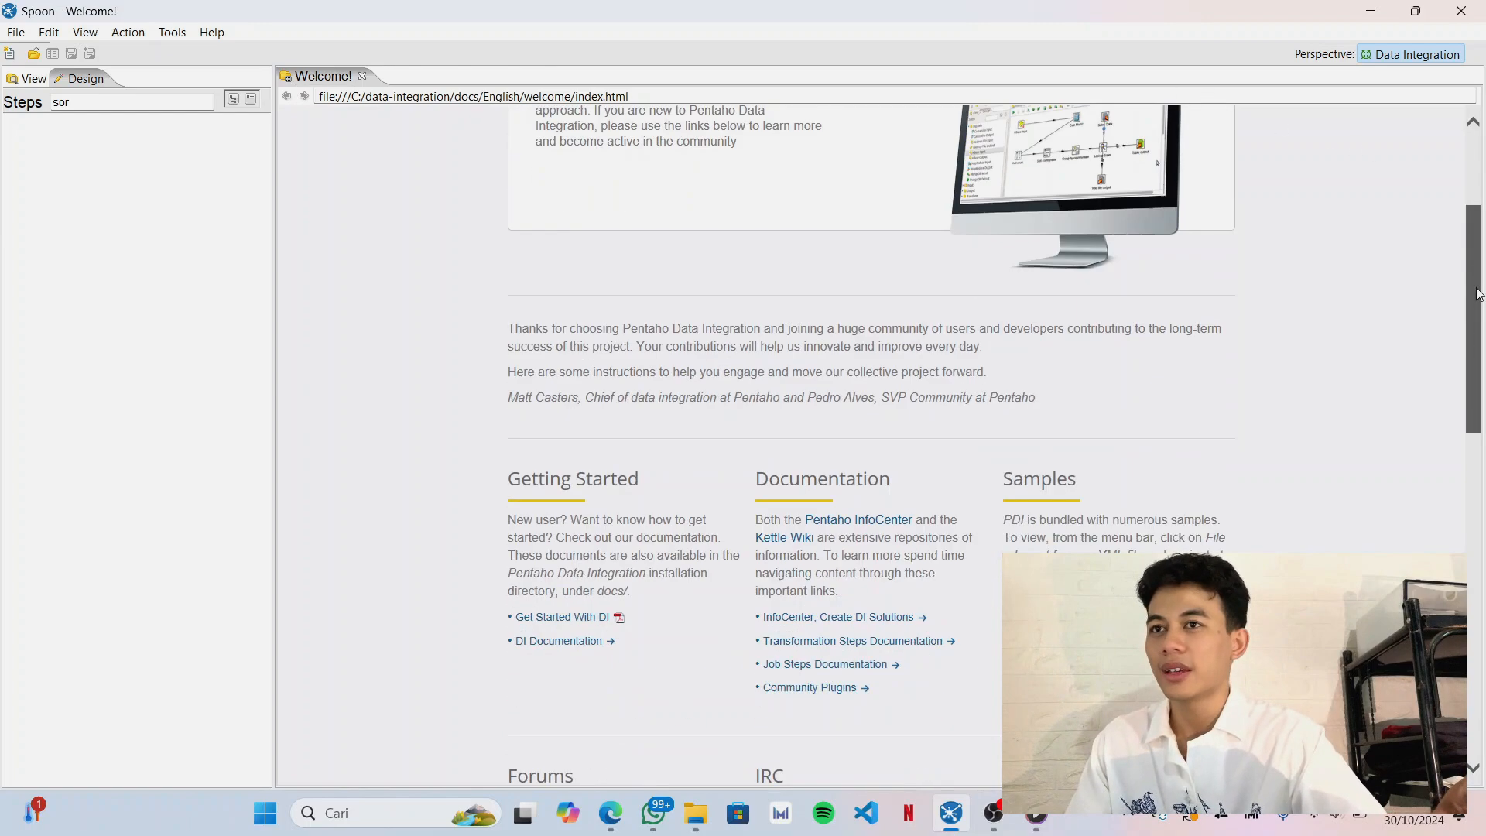
scroll(1483, 246, up, 3)
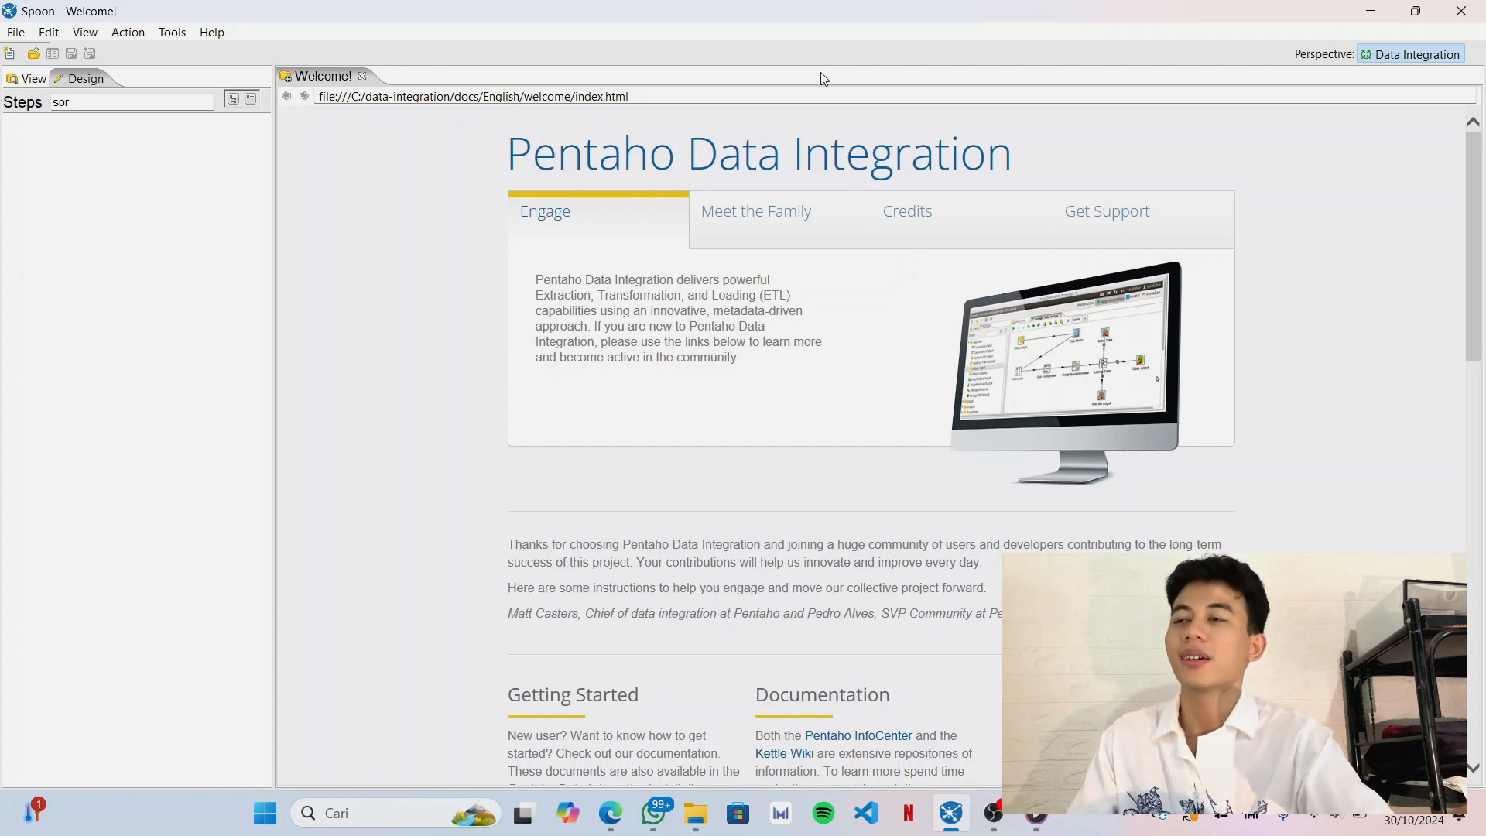
click(15, 32)
mouse_move(21, 58)
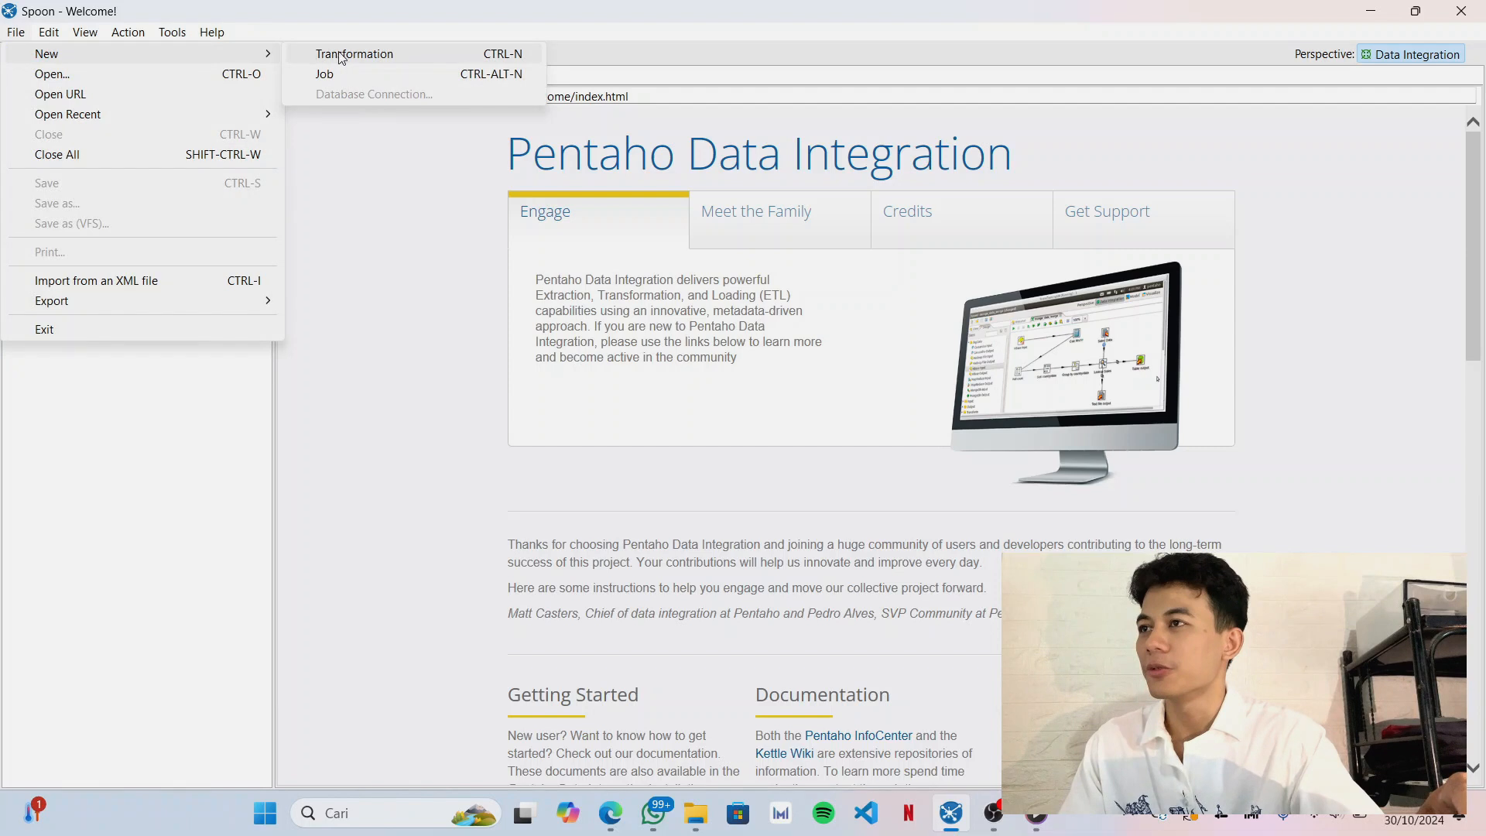
click(341, 55)
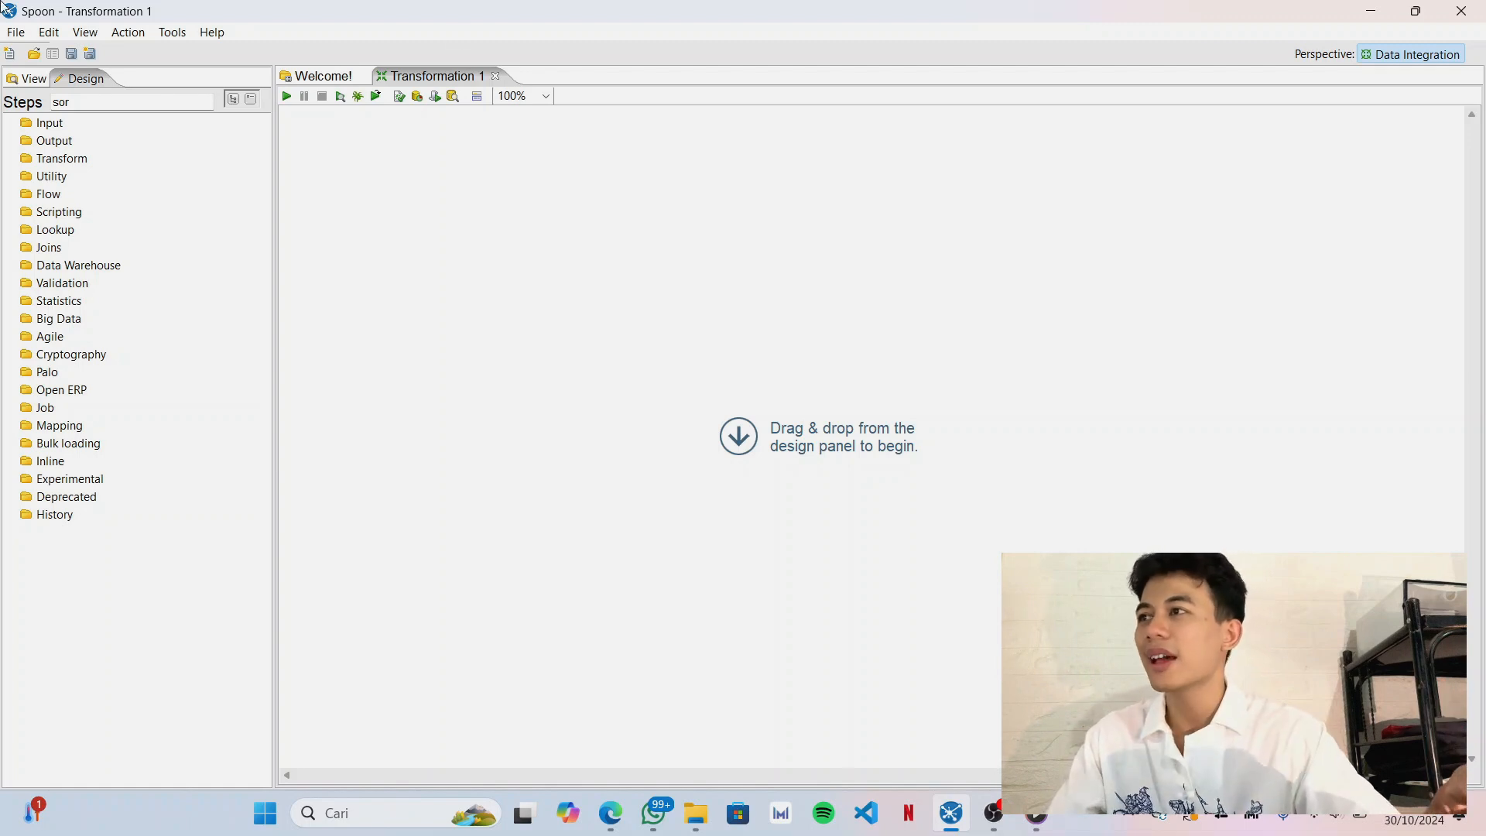
Save the transformation as "praktikum 6" in the praktikum data warehouse folder on drive D.
click(16, 33)
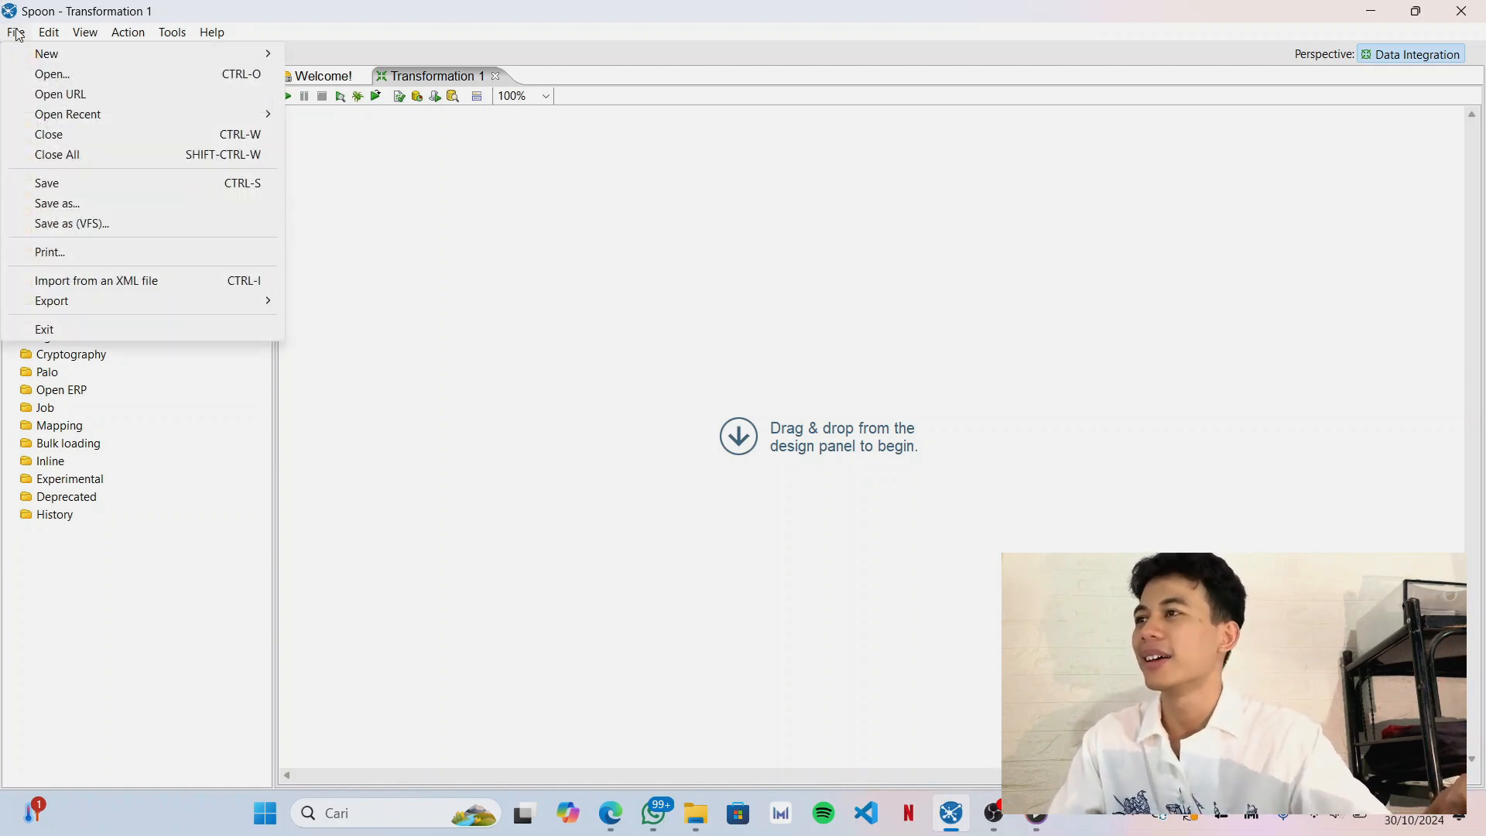
click(60, 205)
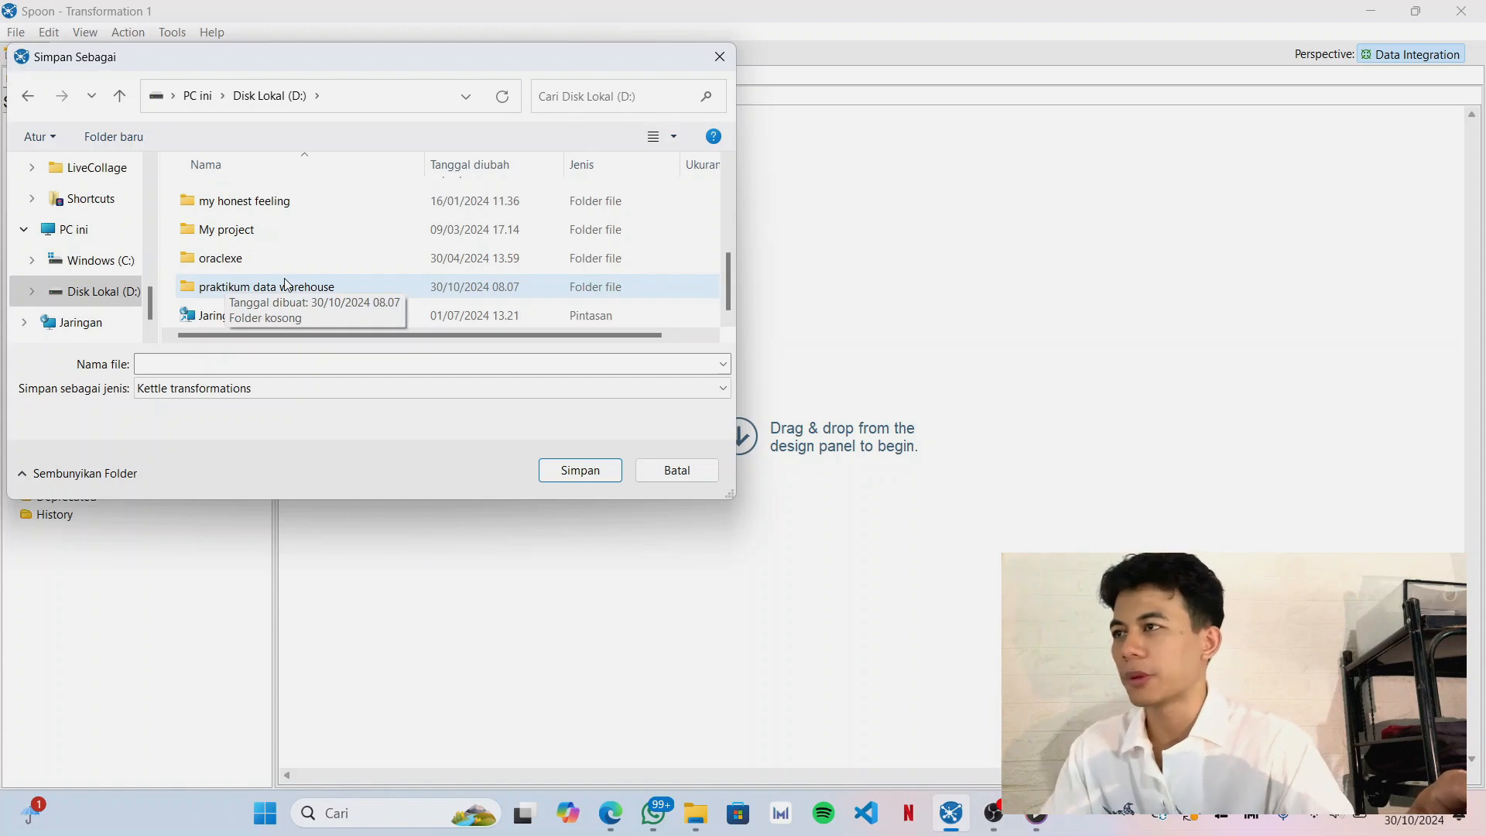
double_click(285, 284)
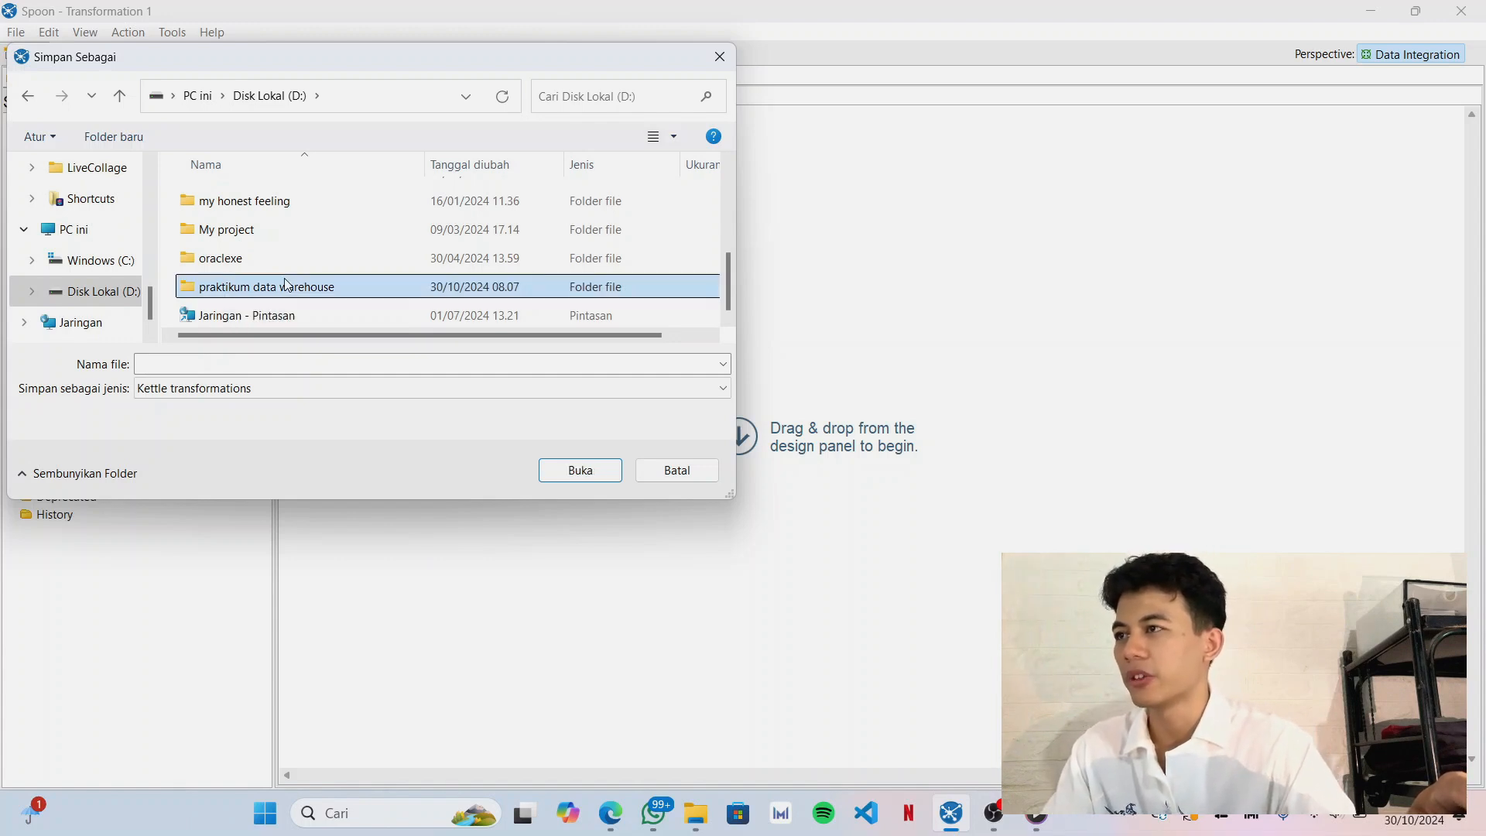
click(219, 363)
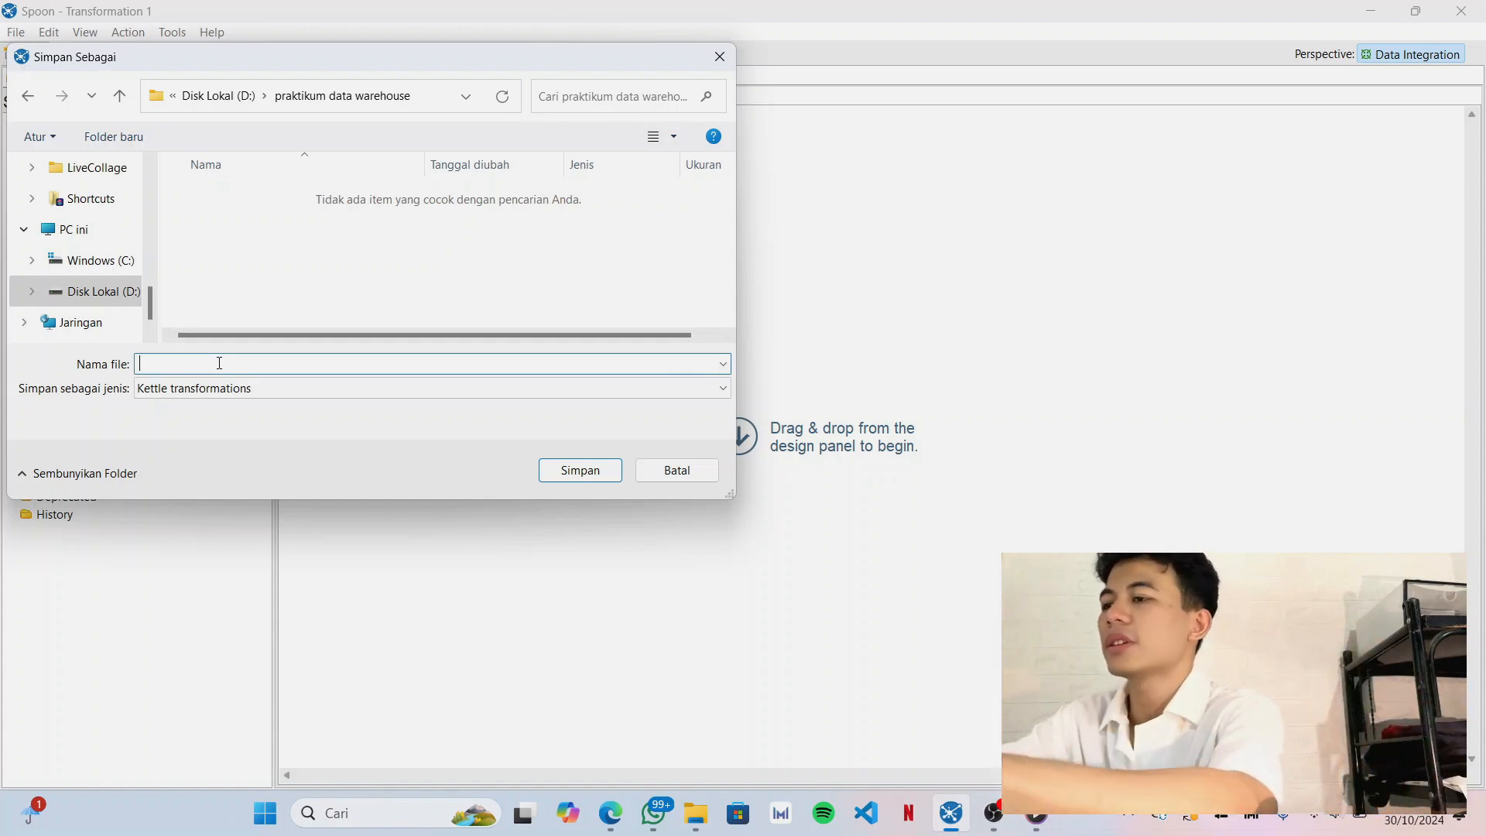
text(p)
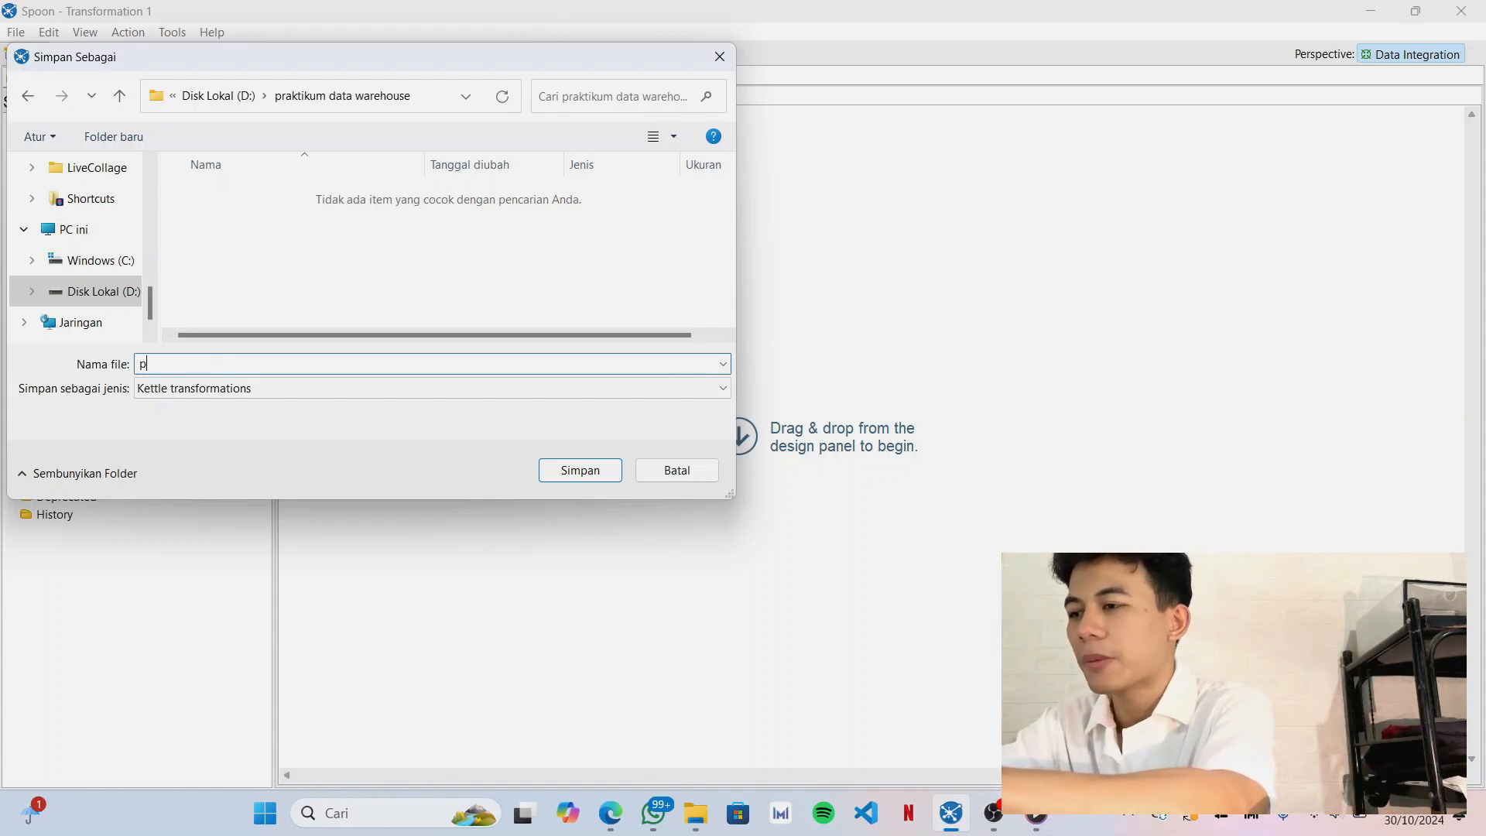
text(raktiku)
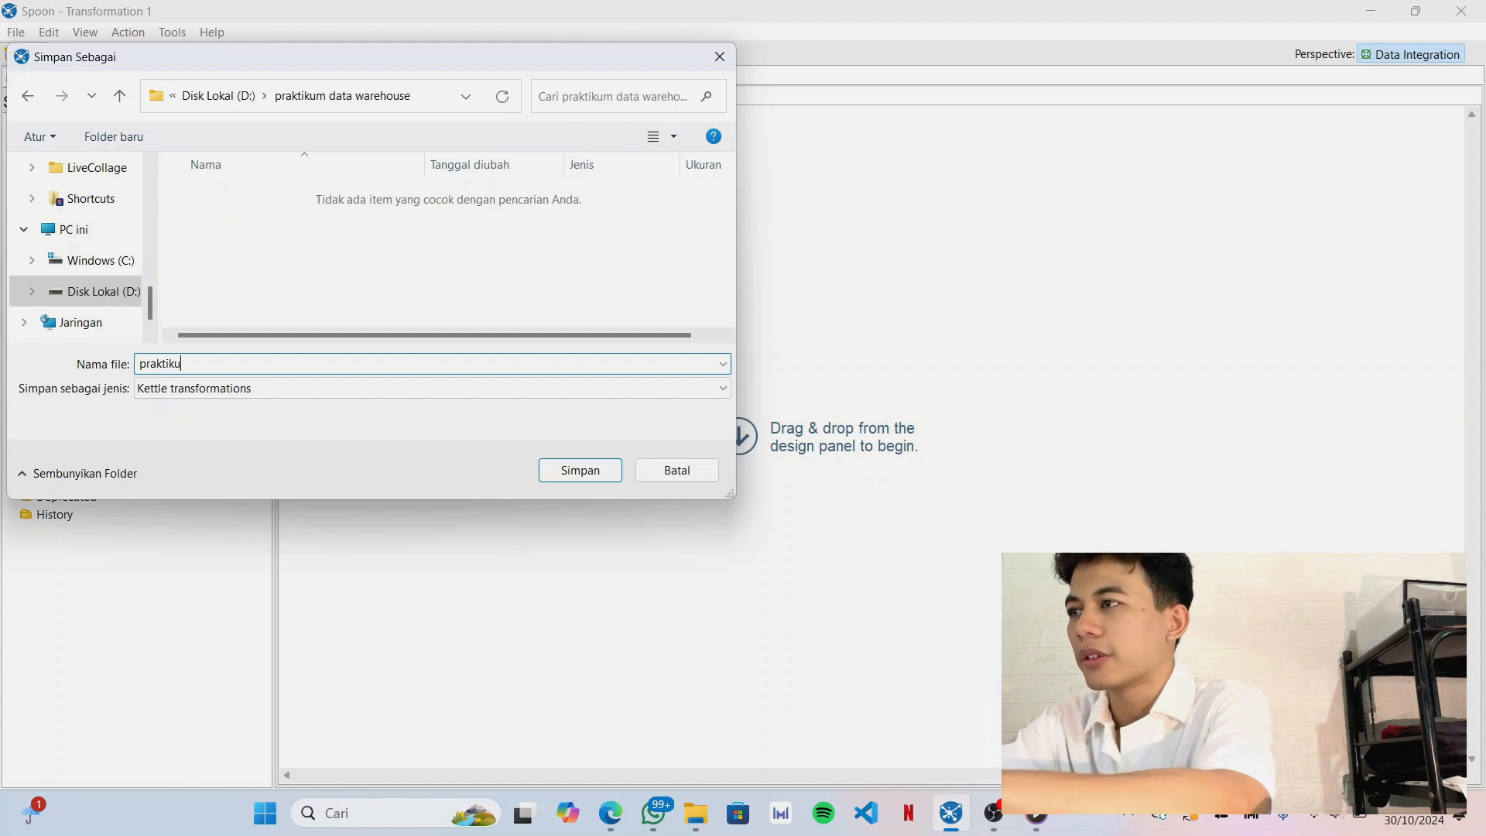
text(m 6)
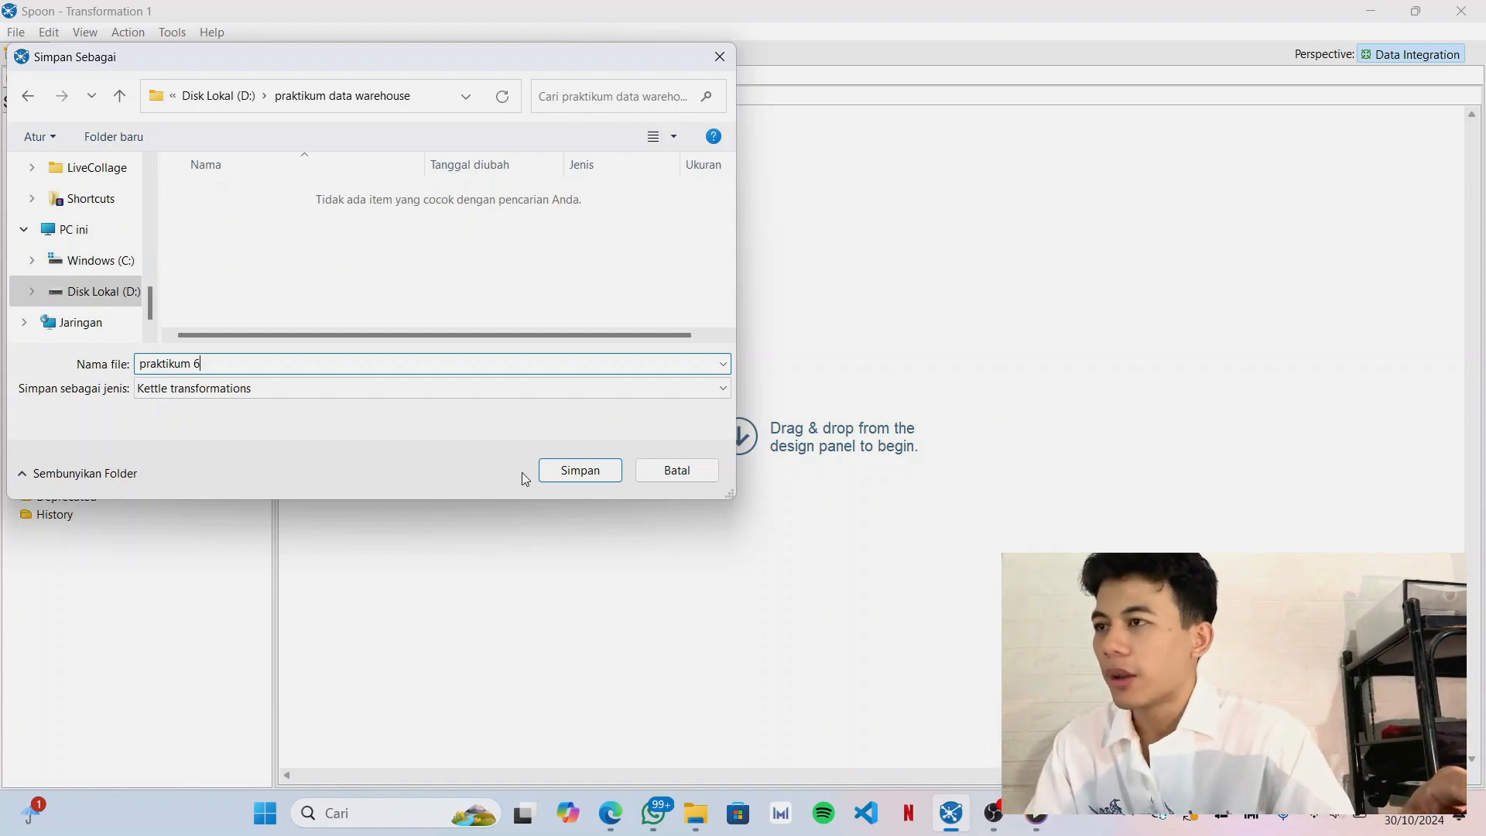
click(552, 475)
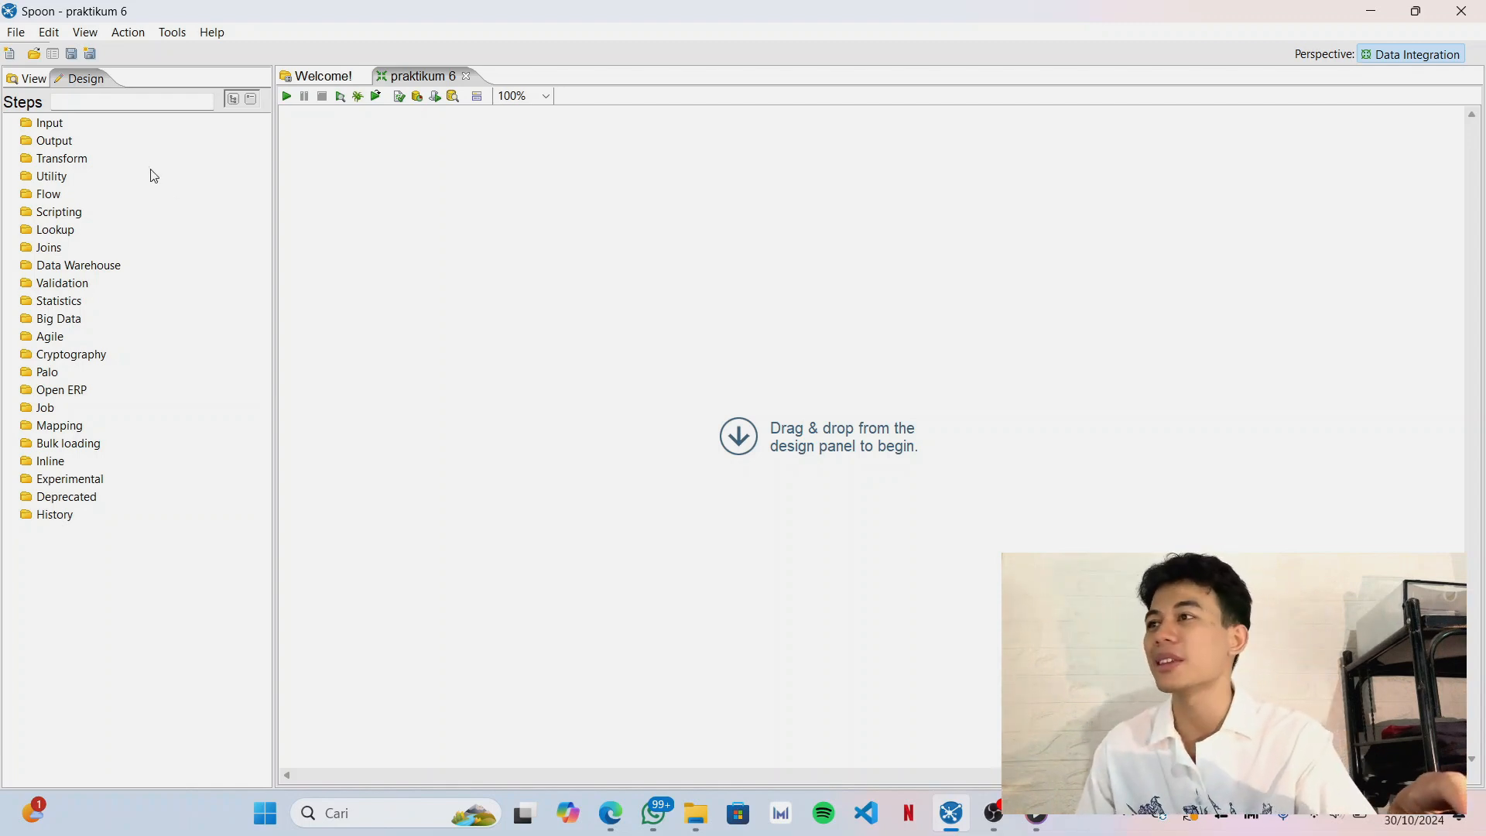
Find the Microsoft Excel Input step by searching for "microsoft" and place it on the empty transformation canvas.
click(125, 99)
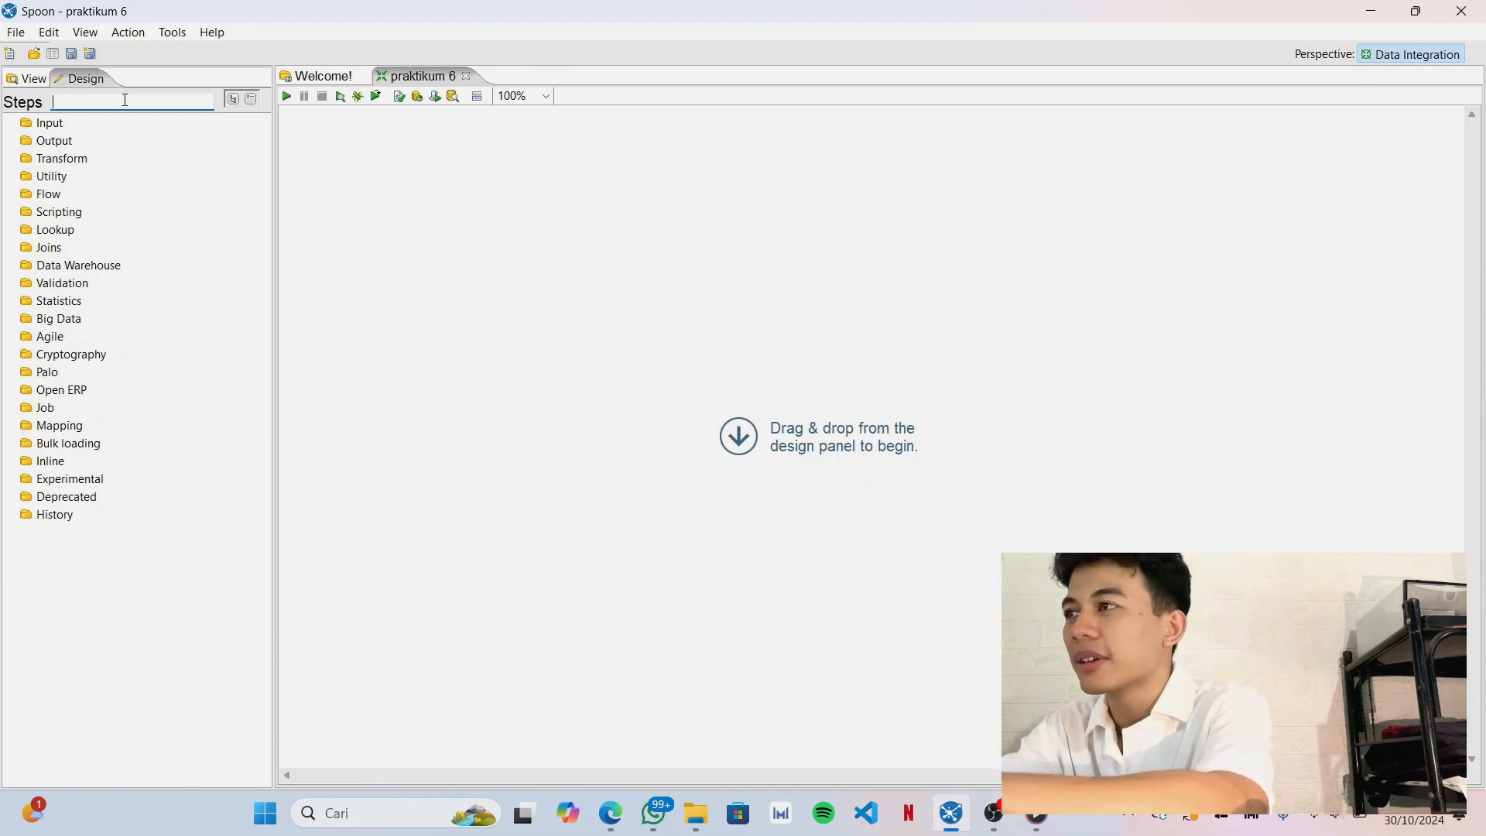
text(m)
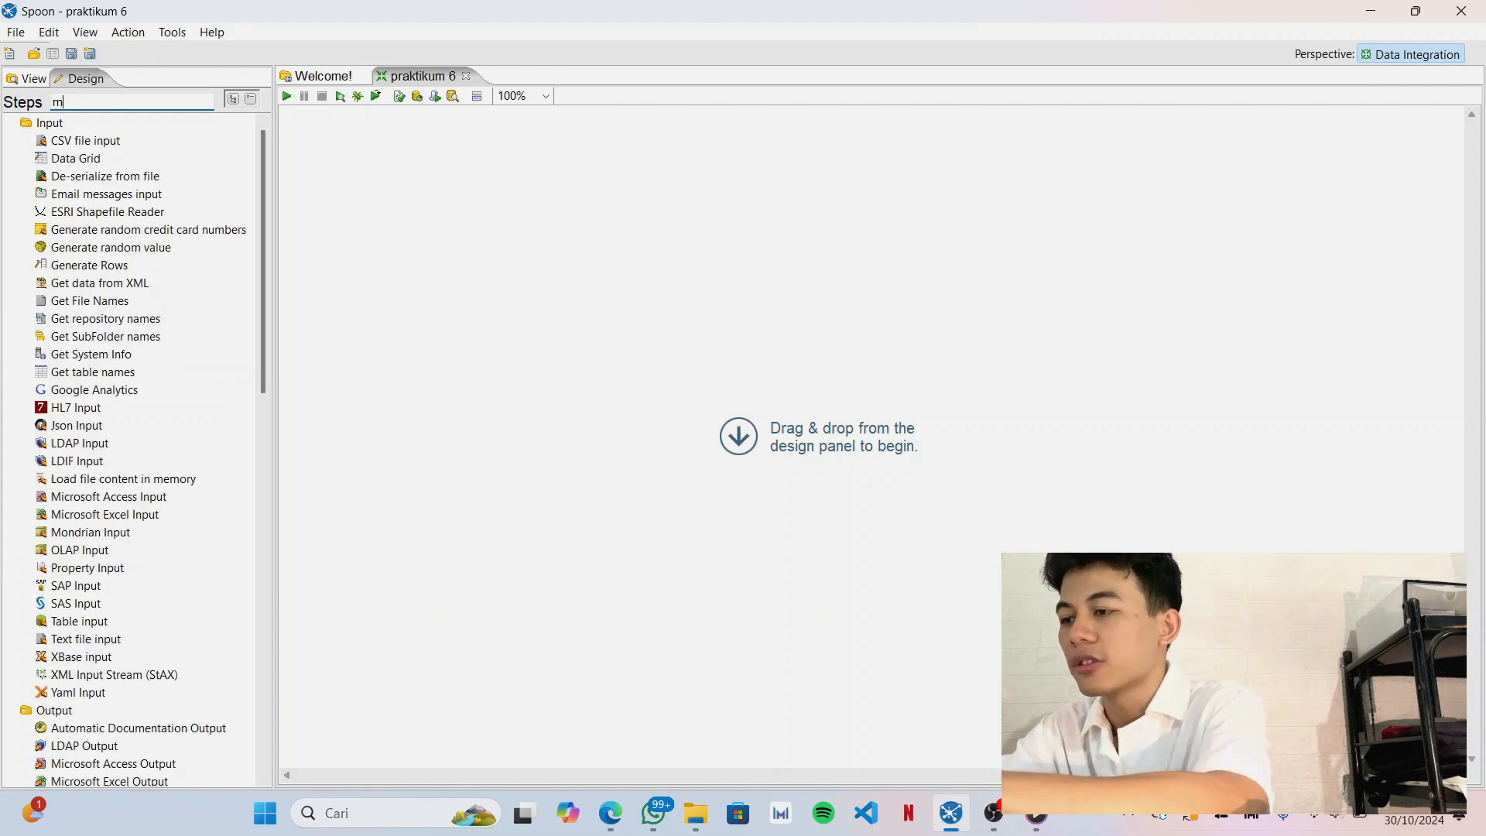
text(icr)
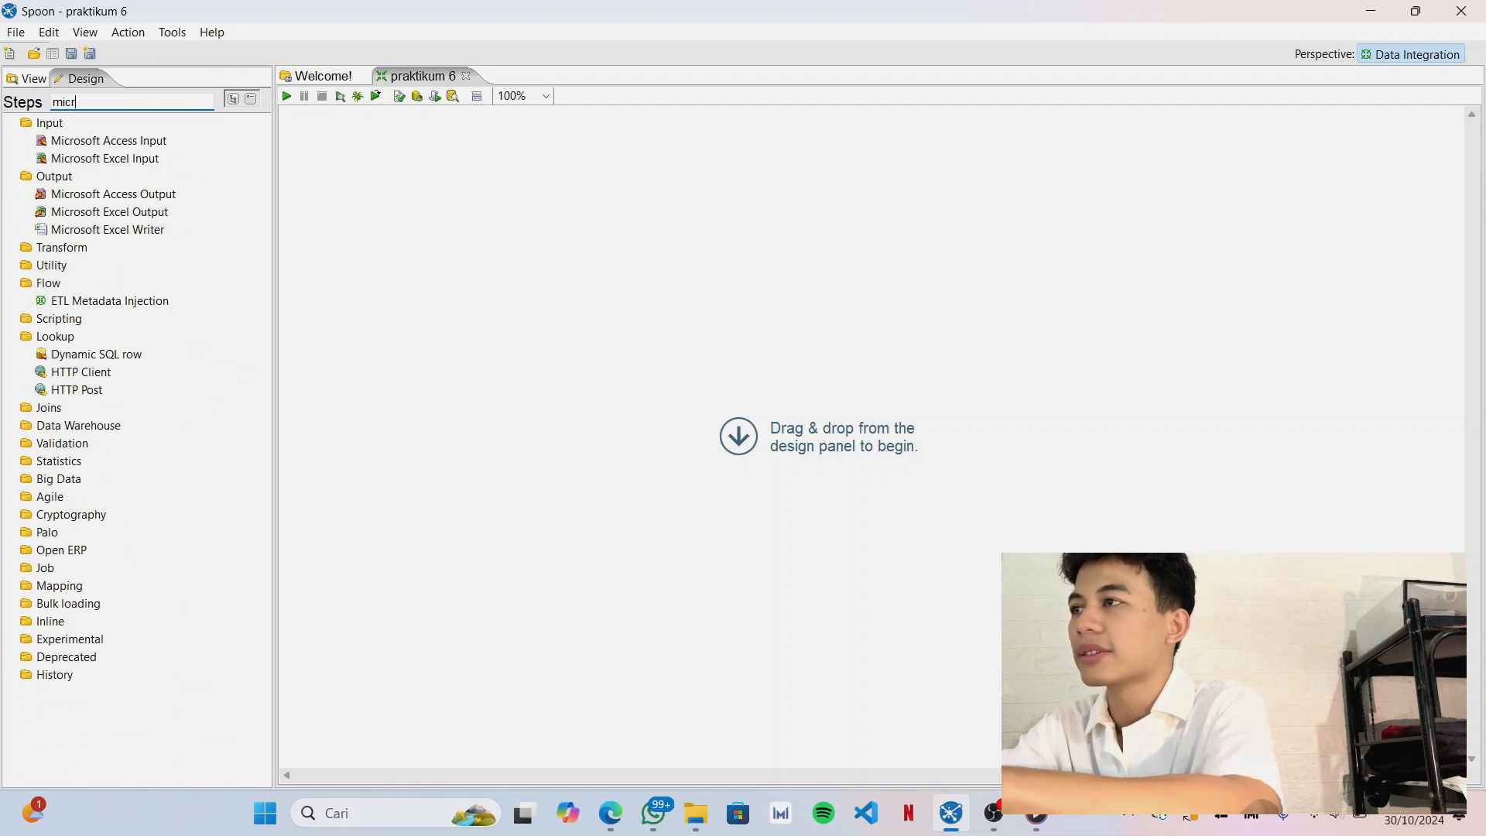
text(osoft)
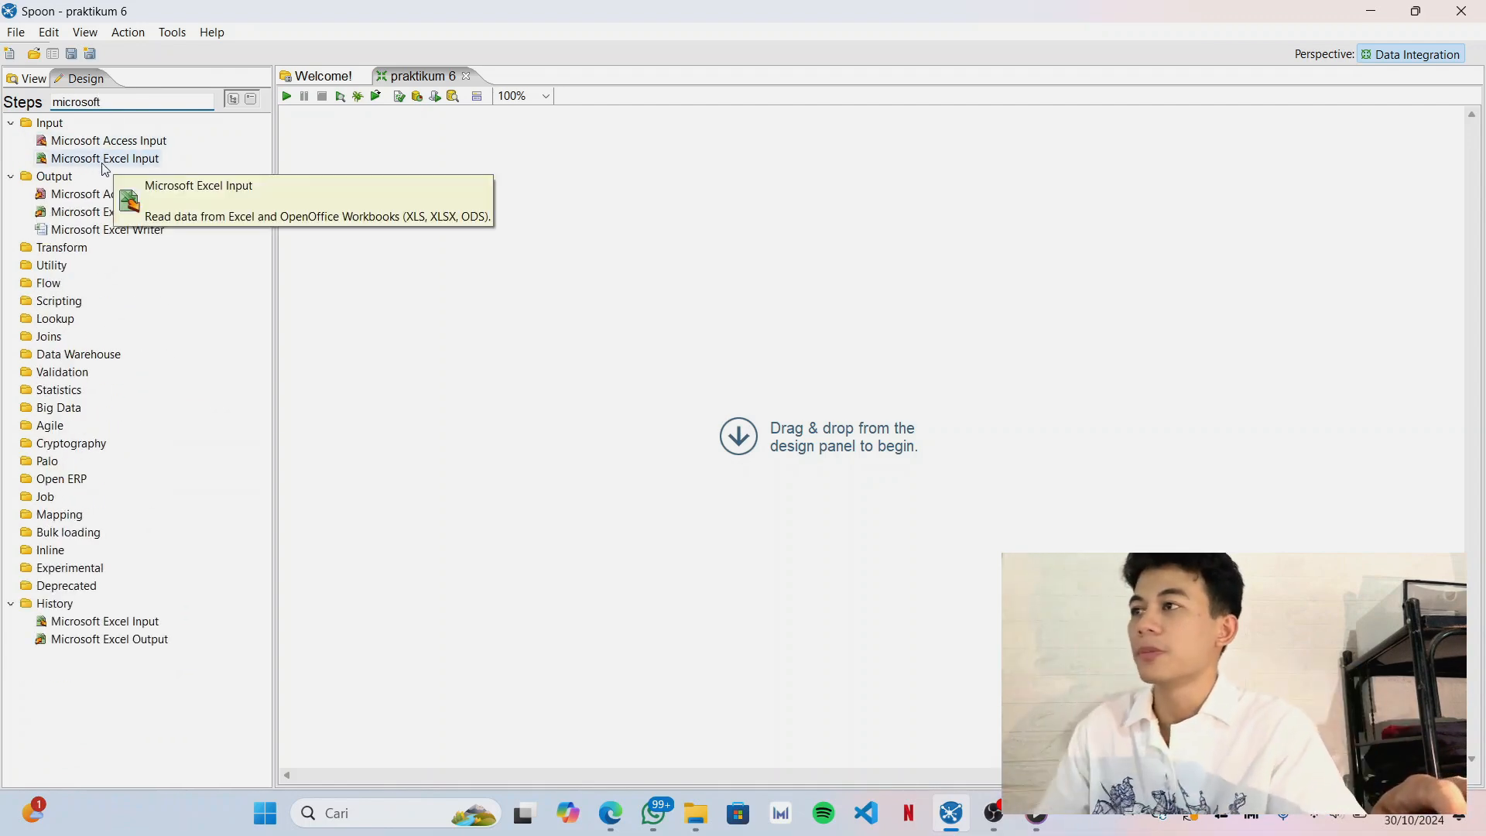
drag(103, 165, 119, 164)
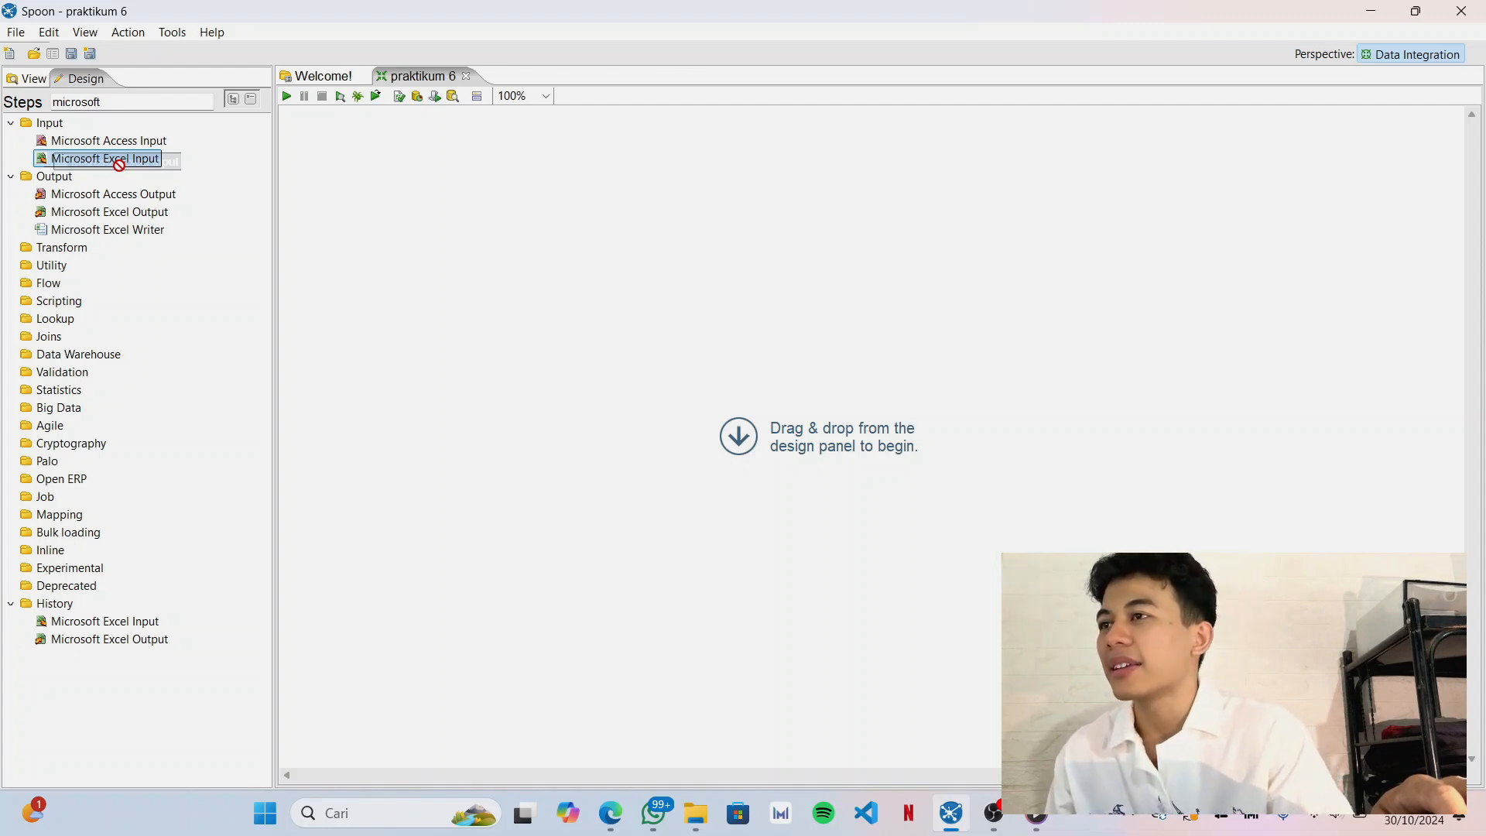
drag(120, 164, 552, 284)
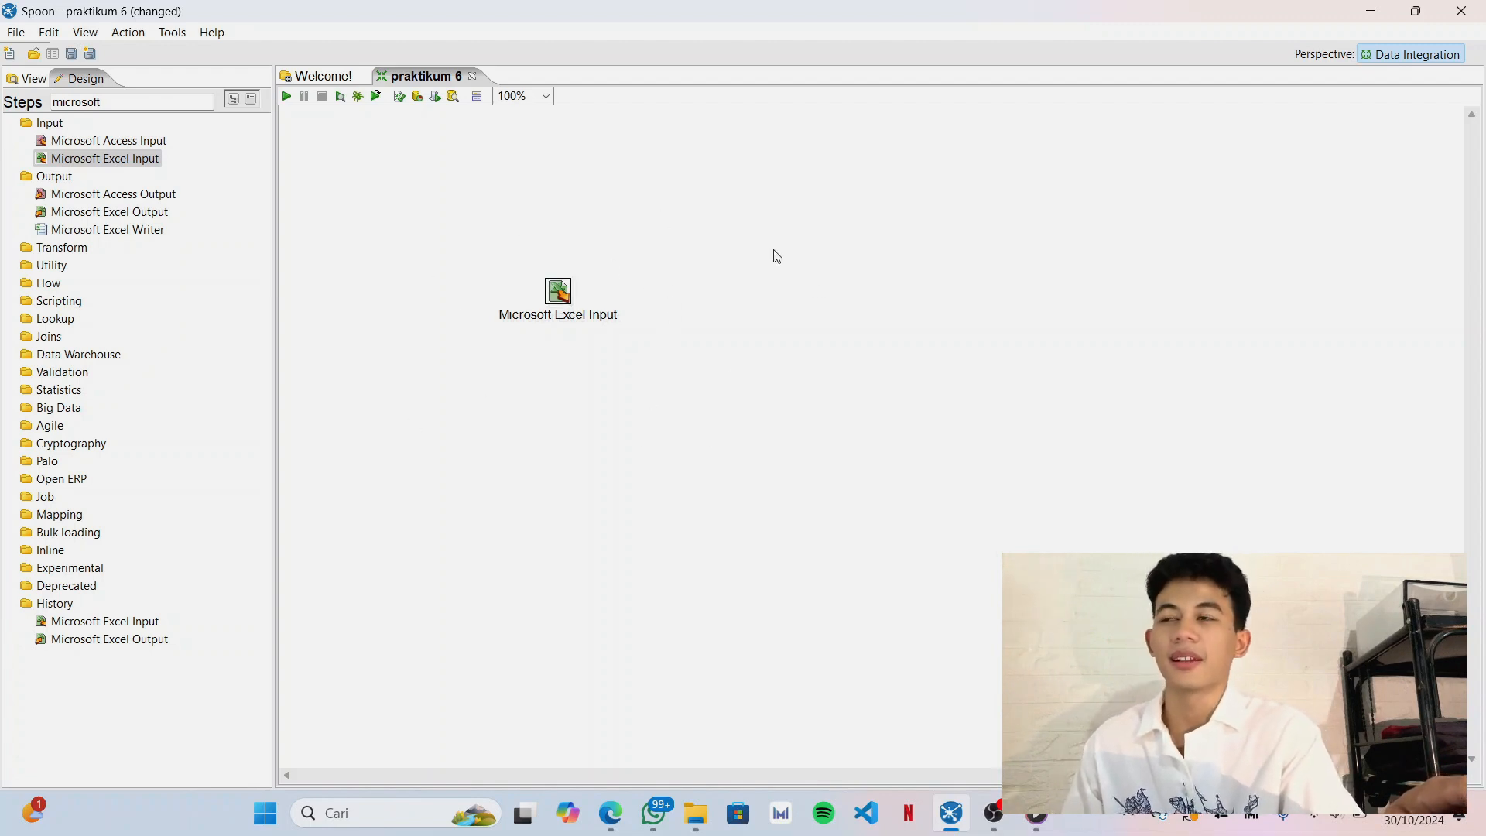
Search the steps for "csv" and place a CSV file input on the canvas below the Microsoft Excel Input.
click(176, 102)
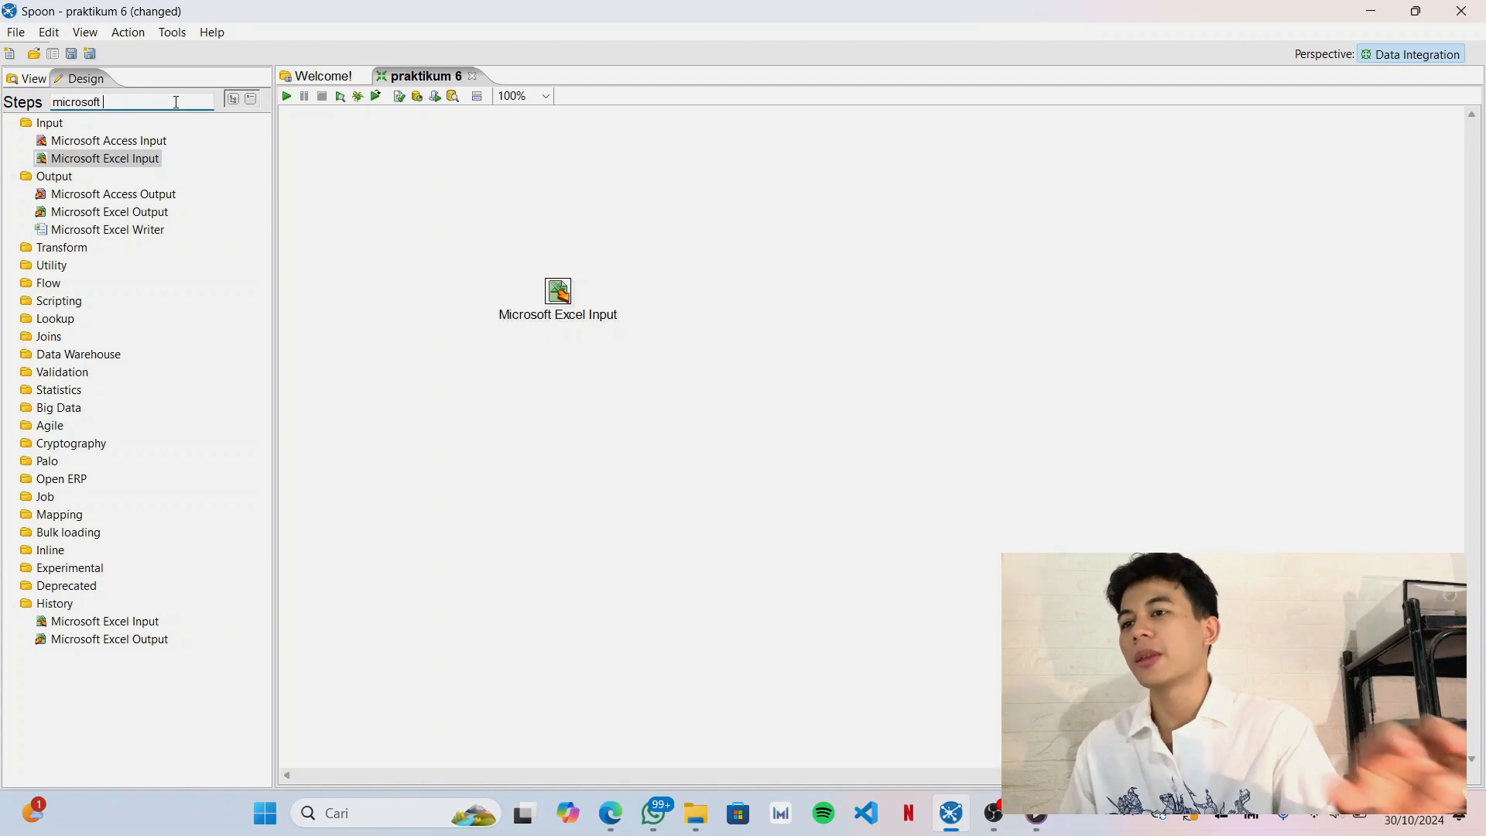
key(BackSpace)
key(BackSpace)
key(BackSpace)
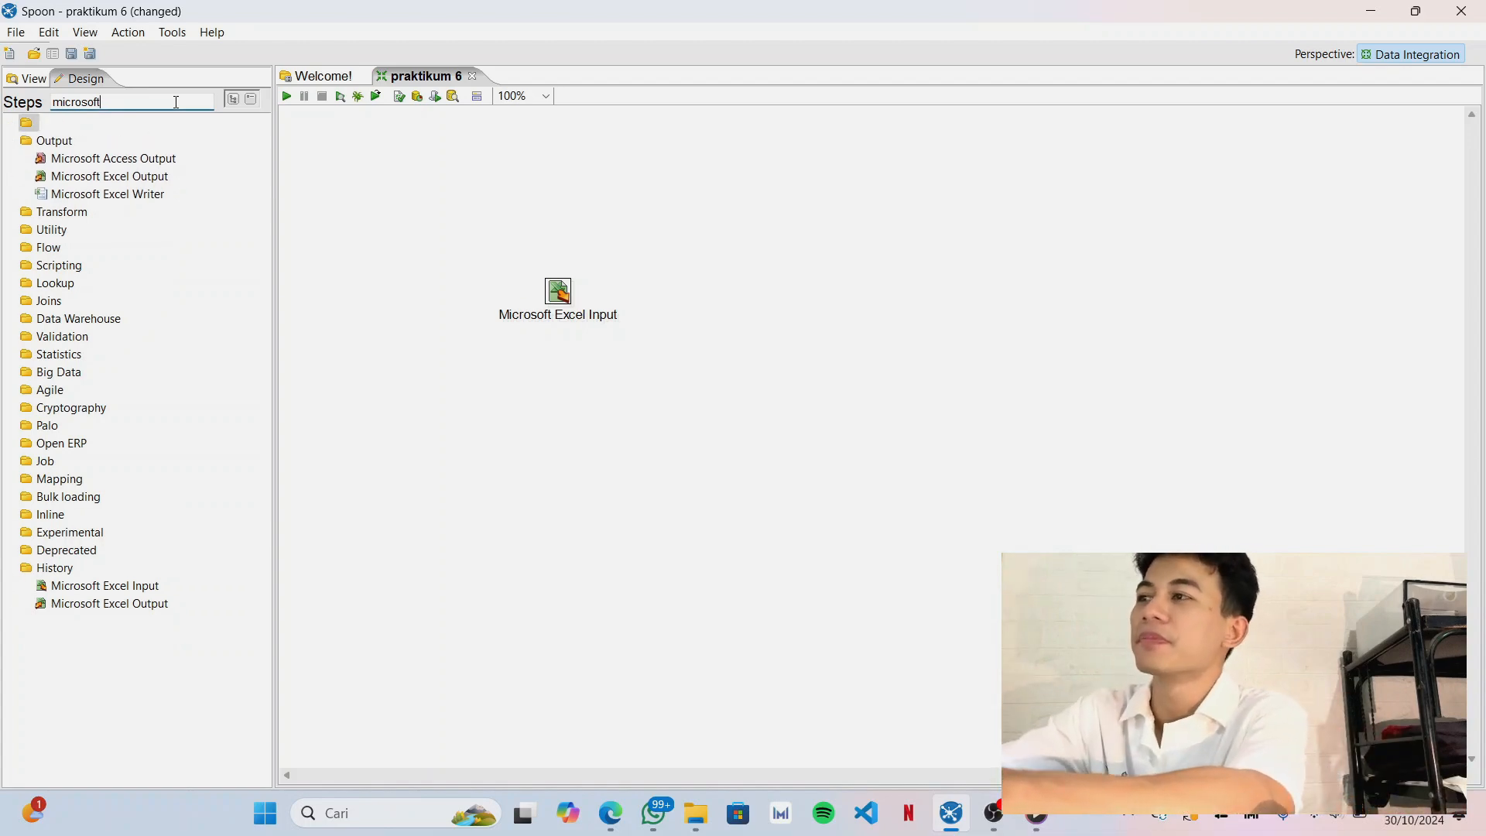
key(BackSpace)
key(BackSpace)
key(BackSpace)
key(BackSpace)
key(BackSpace)
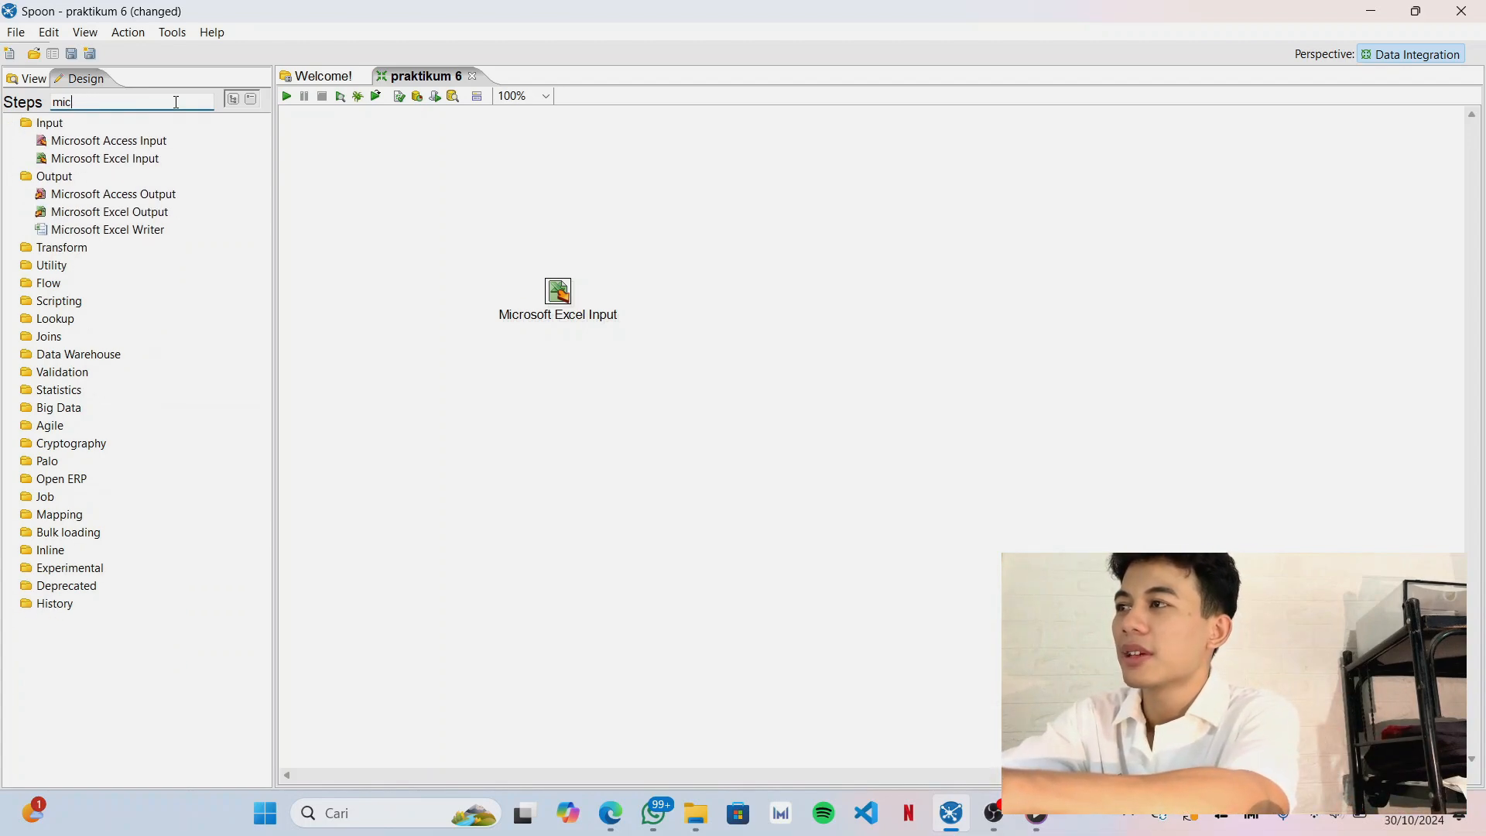
key(BackSpace)
text(c)
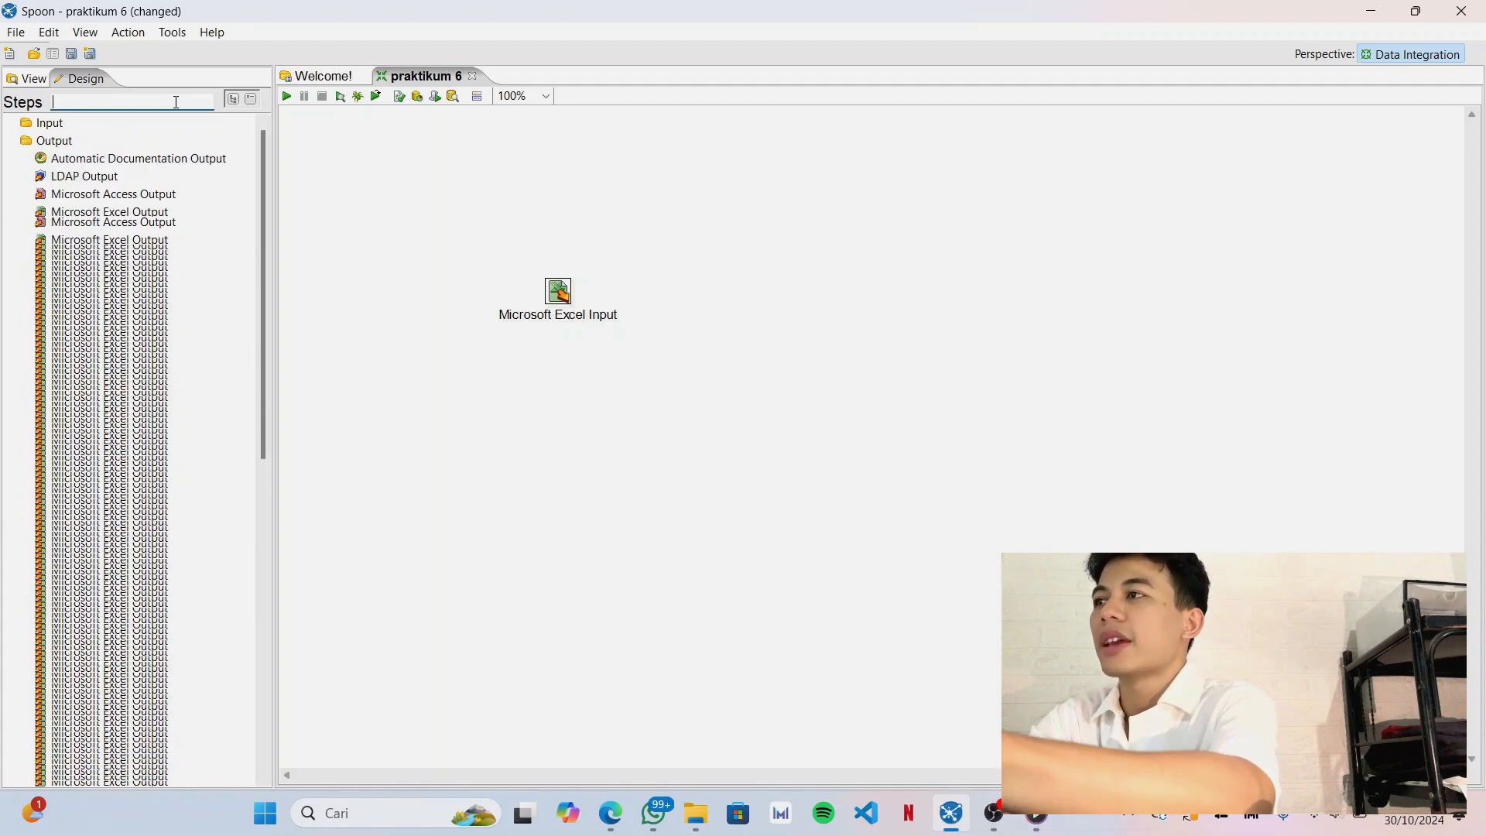
text(sv)
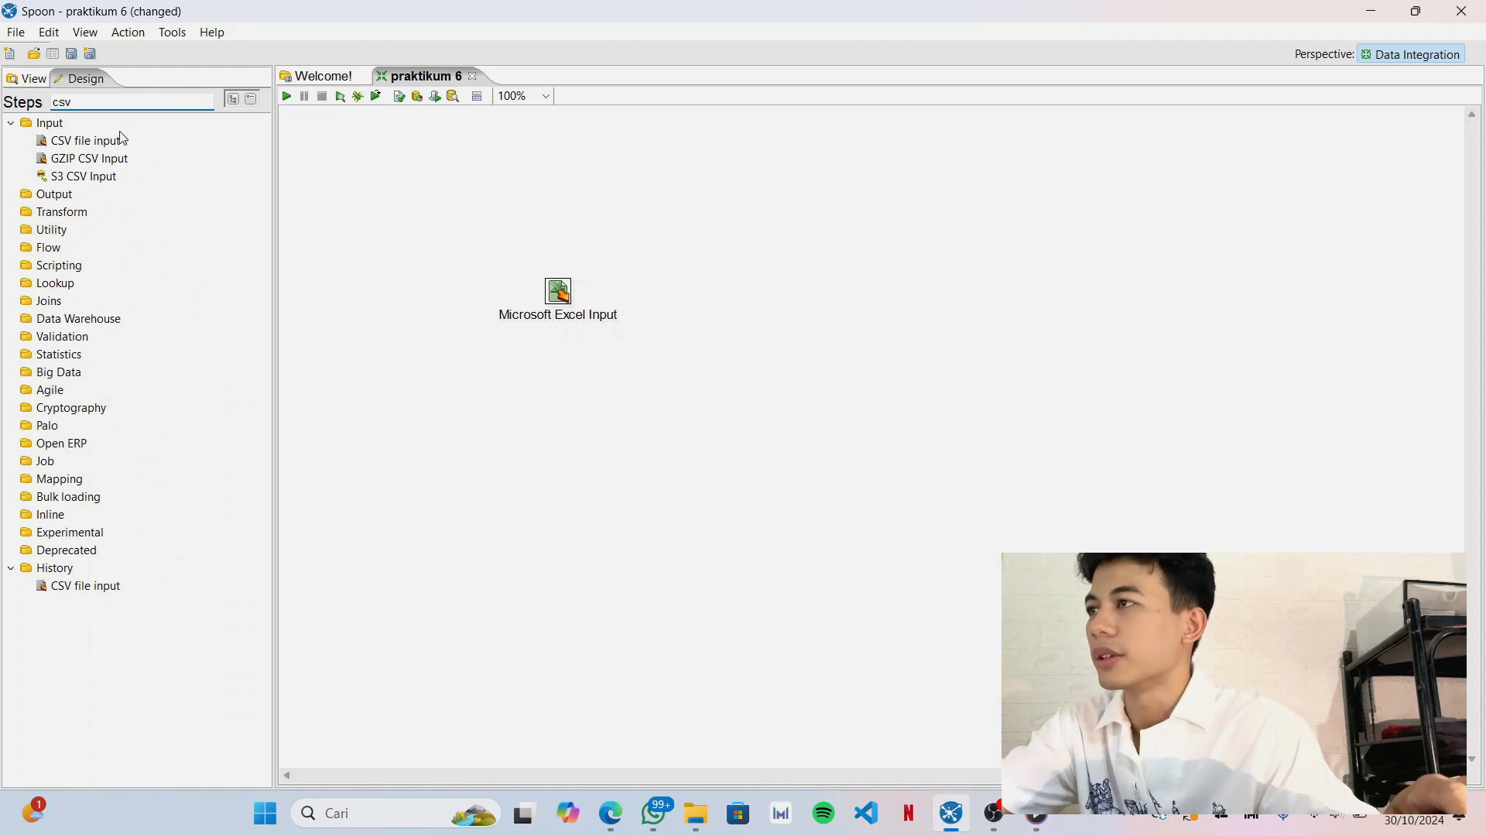
drag(102, 145, 556, 474)
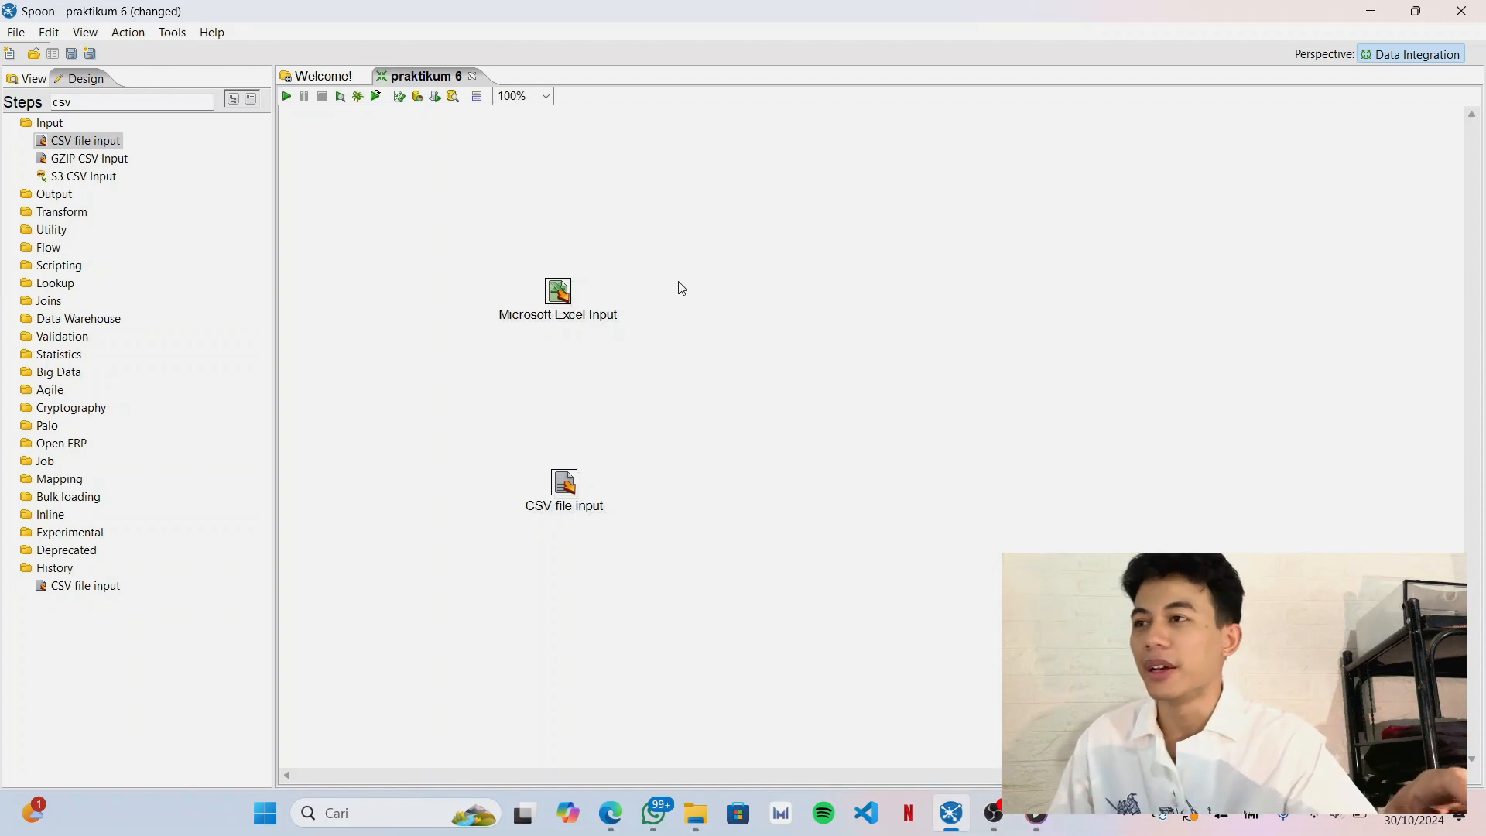
Open the Microsoft Excel Input settings and rename the step as "Excel Input mhs".
click(572, 295)
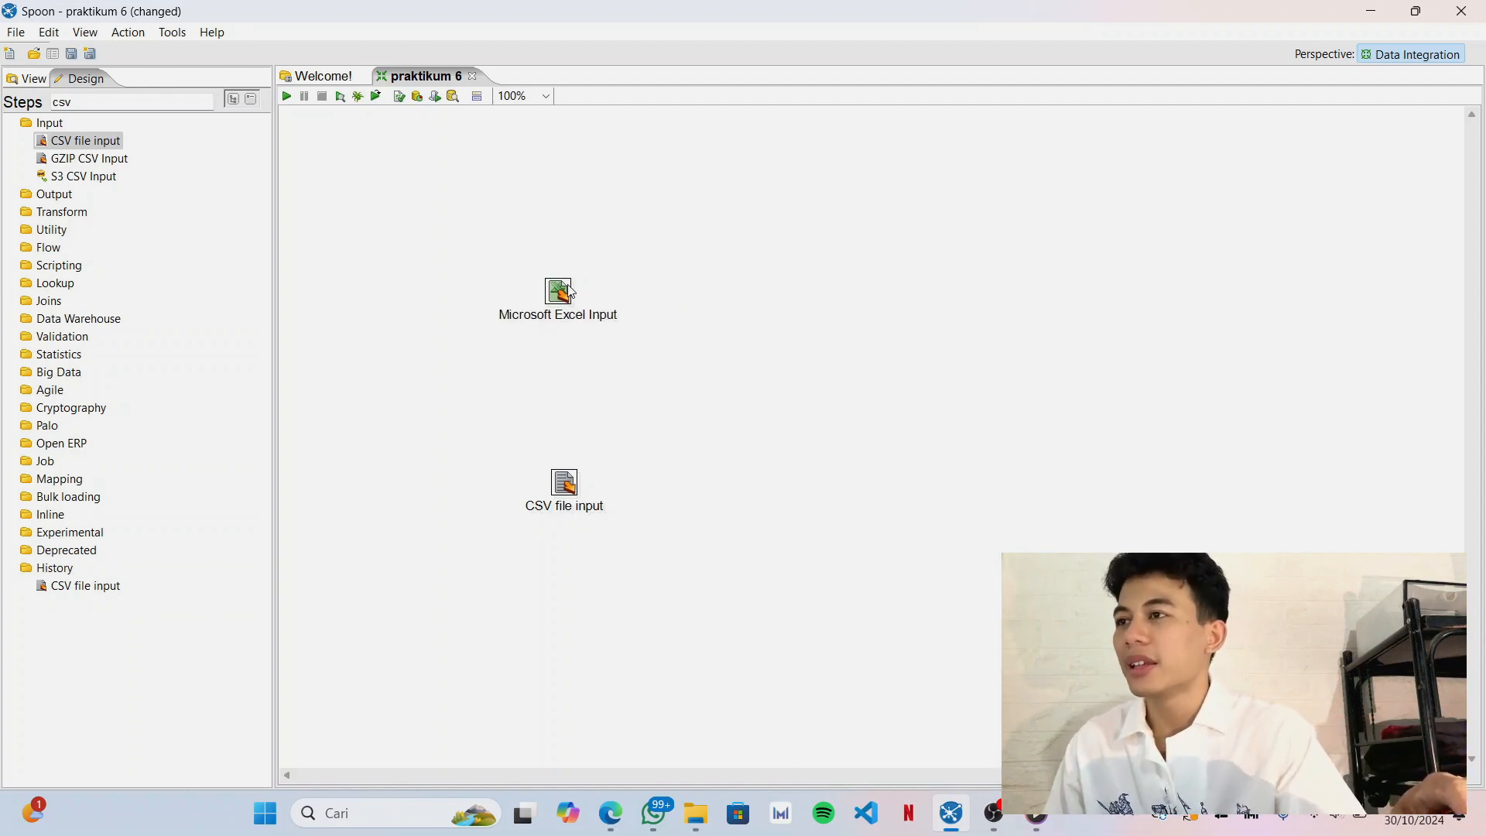
mouse_move(567, 285)
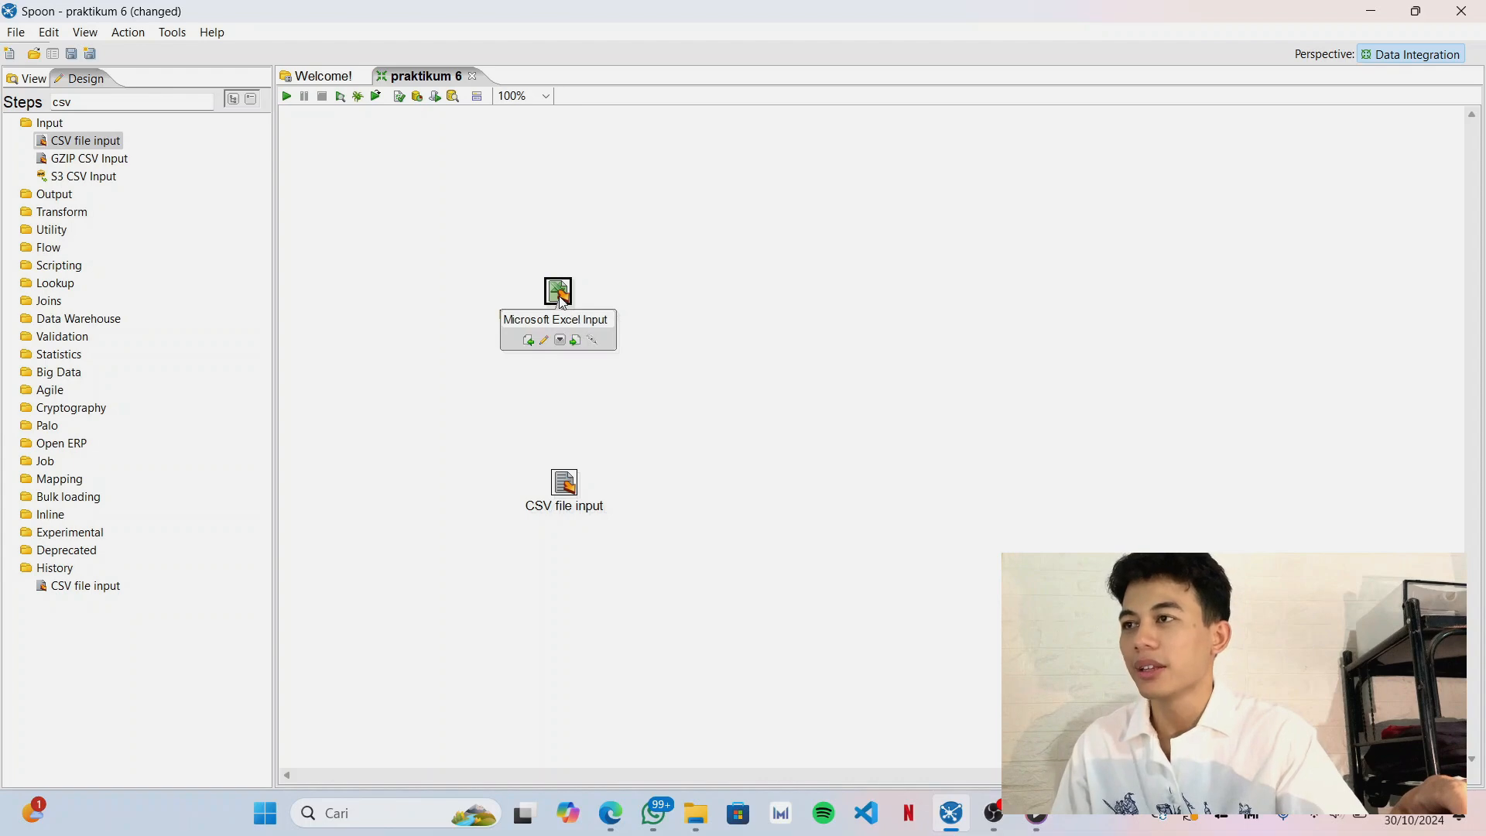
double_click(559, 293)
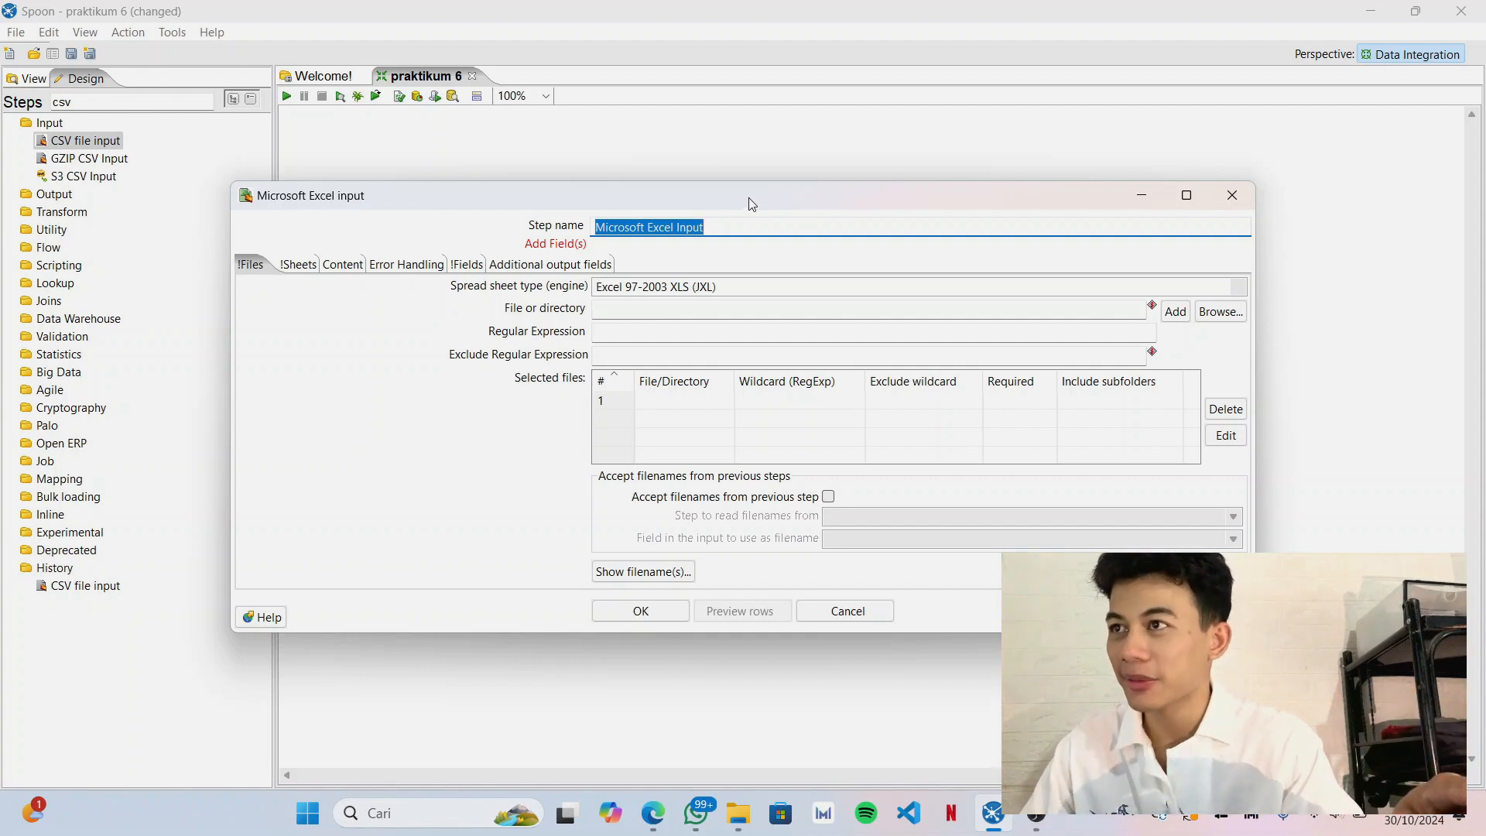
drag(749, 203, 755, 204)
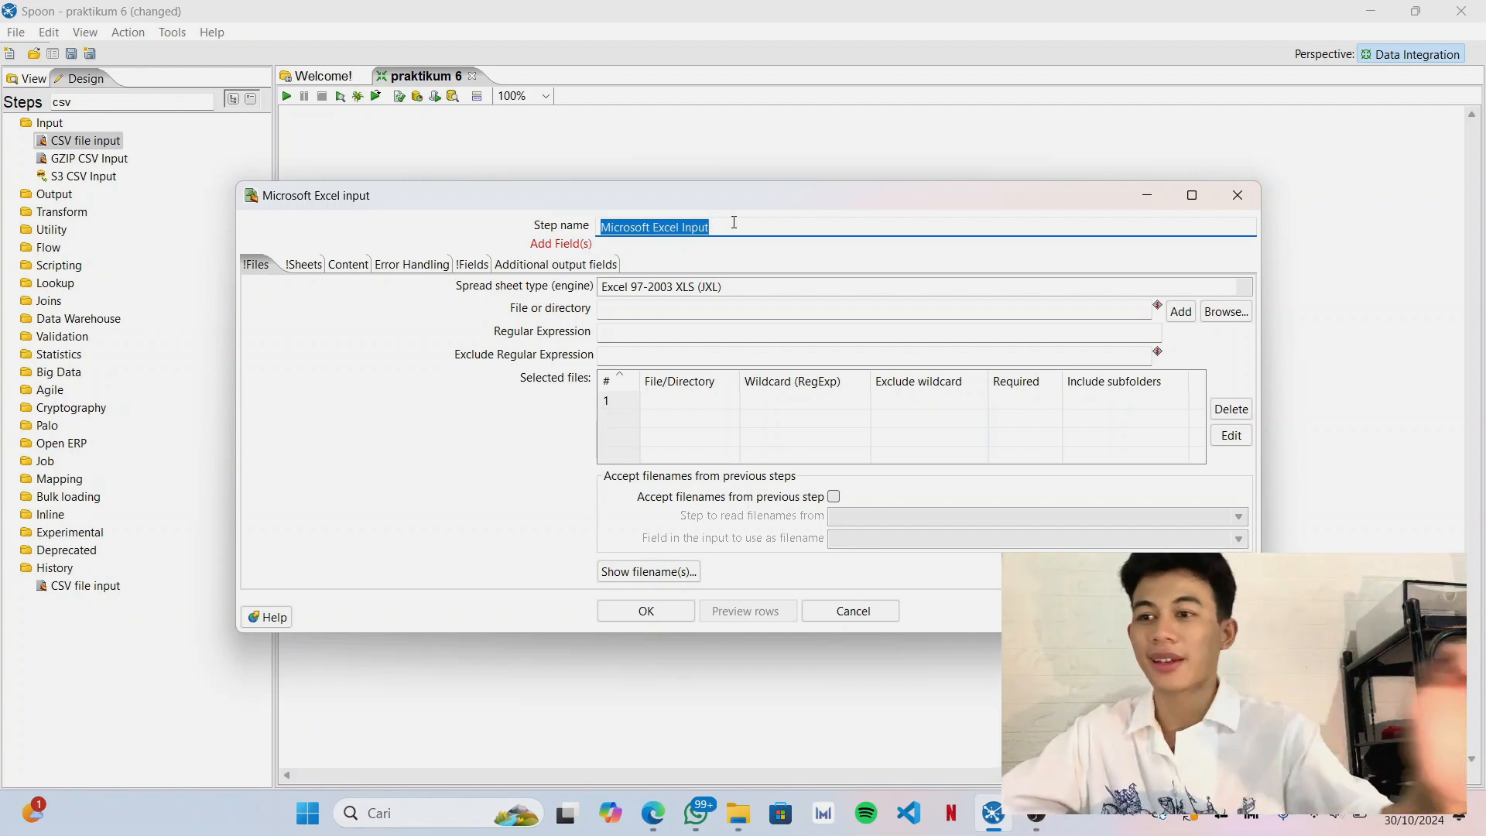
key(BackSpace)
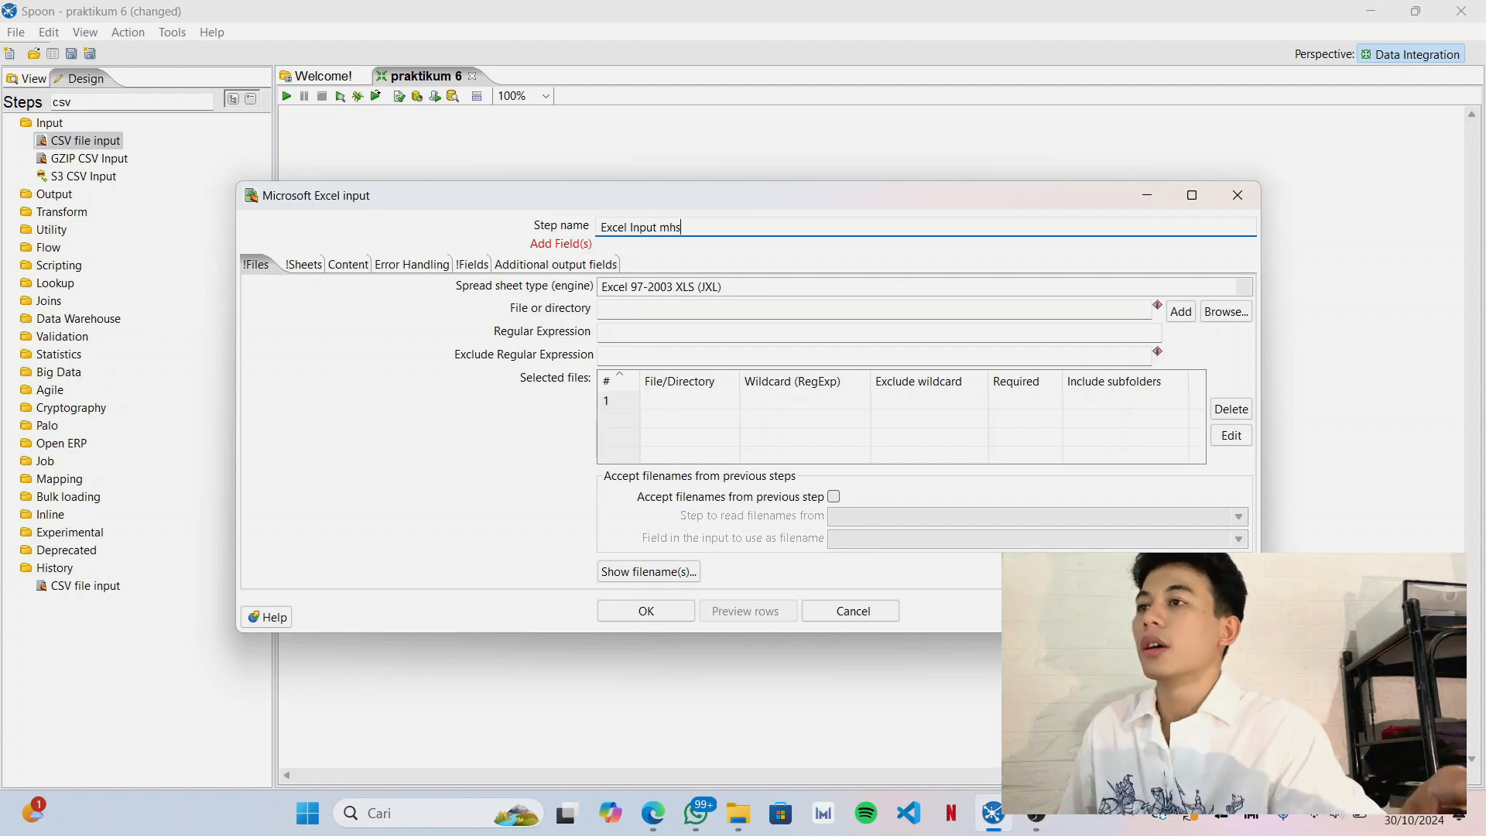
Look through the Files, Sheets, Content, Error Handling and Fields settings of the Excel input step.
click(302, 265)
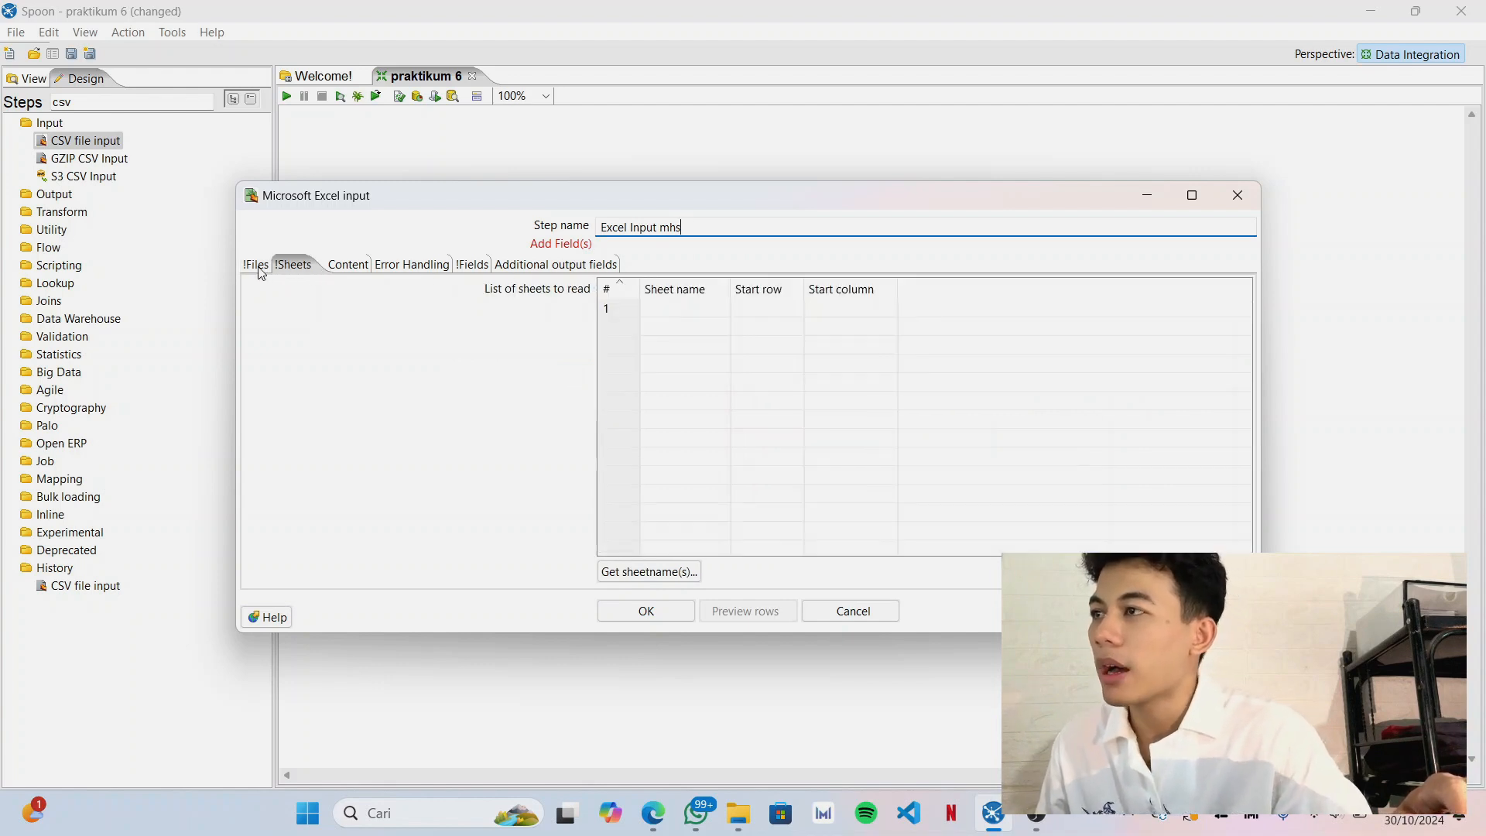
click(259, 267)
click(363, 265)
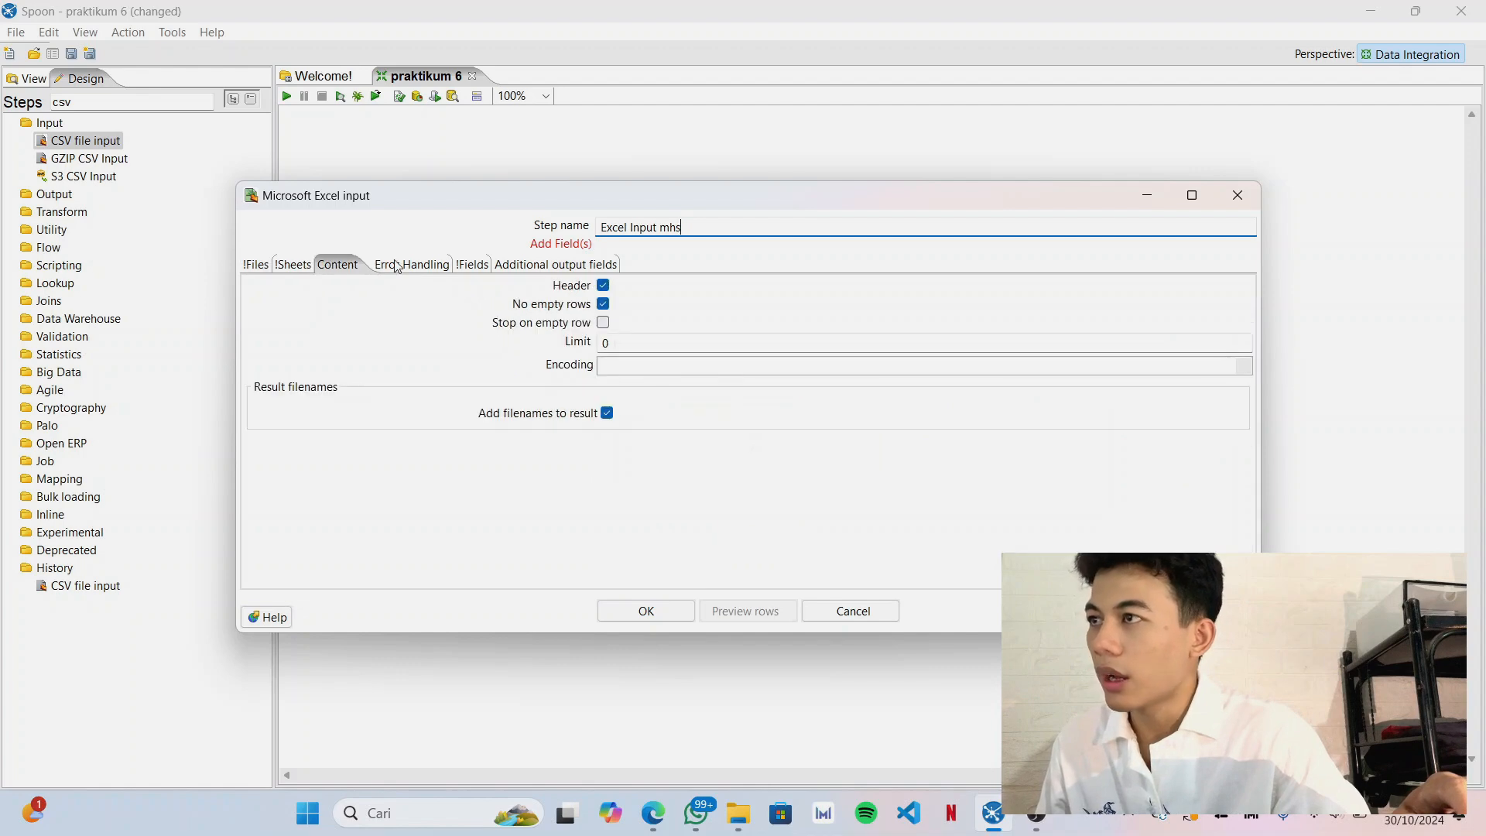
click(397, 266)
click(462, 265)
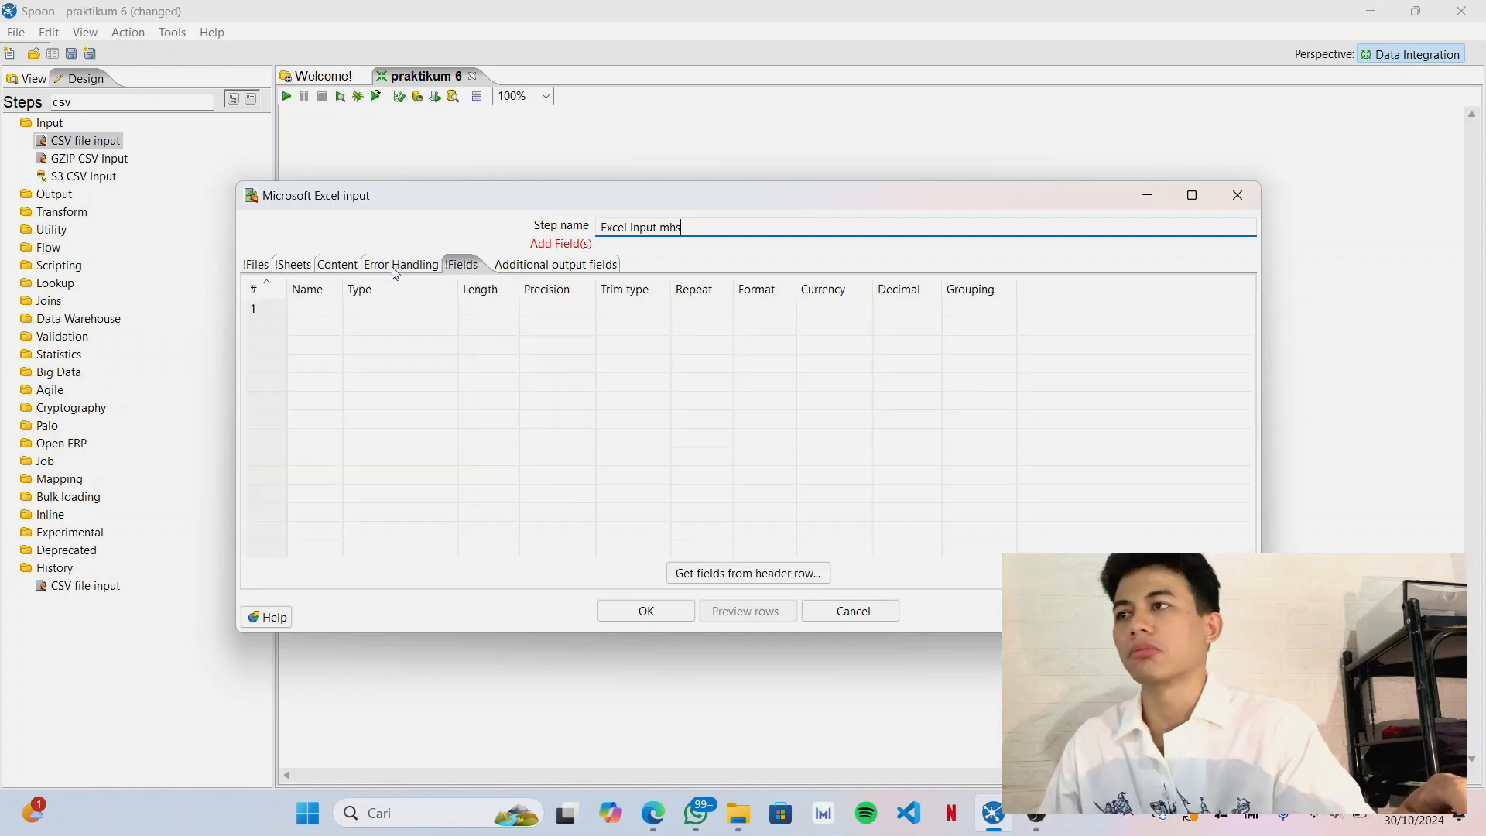
click(399, 265)
click(340, 265)
click(295, 265)
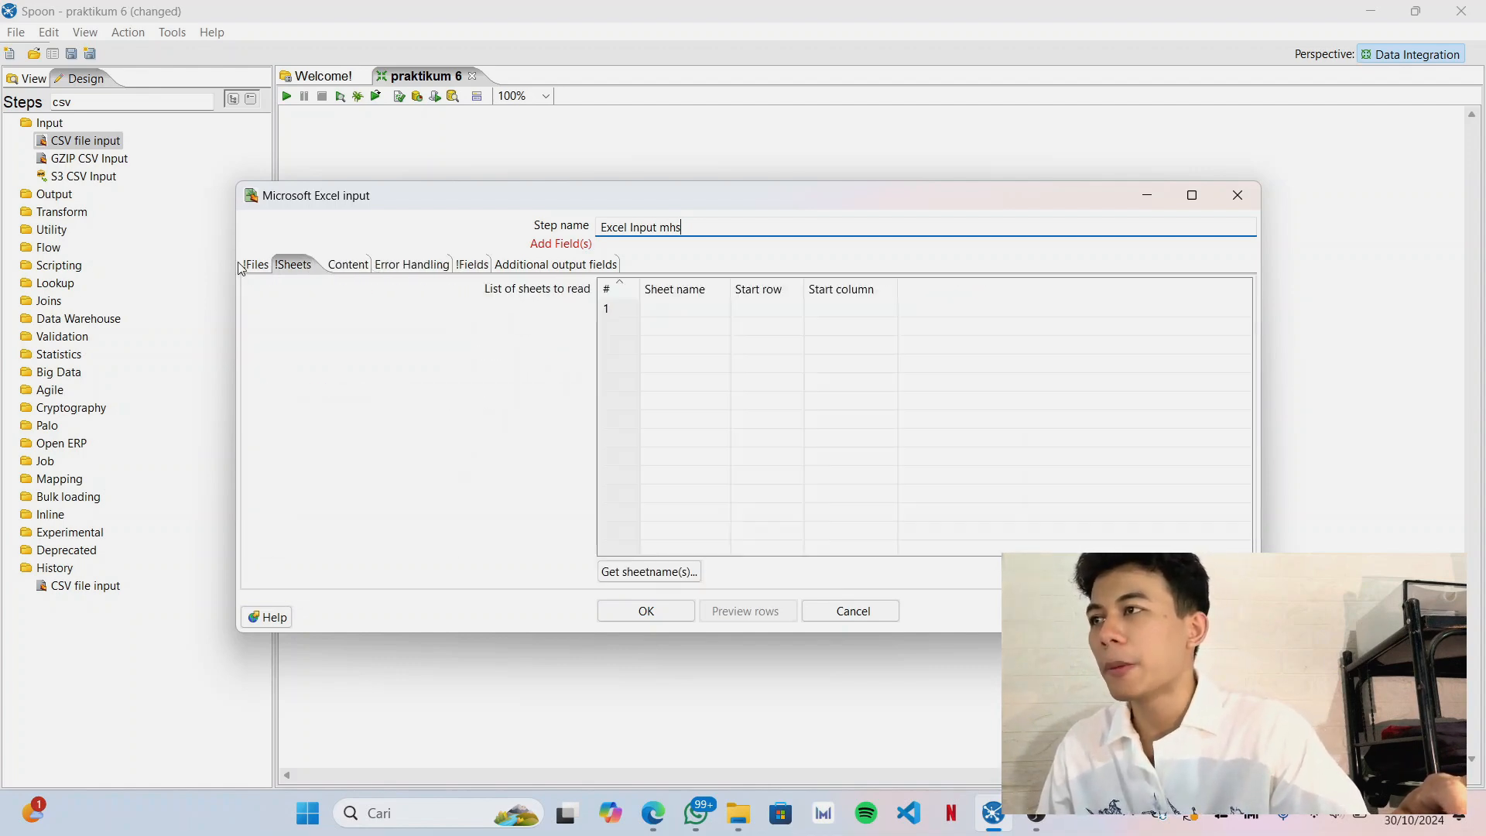
click(252, 266)
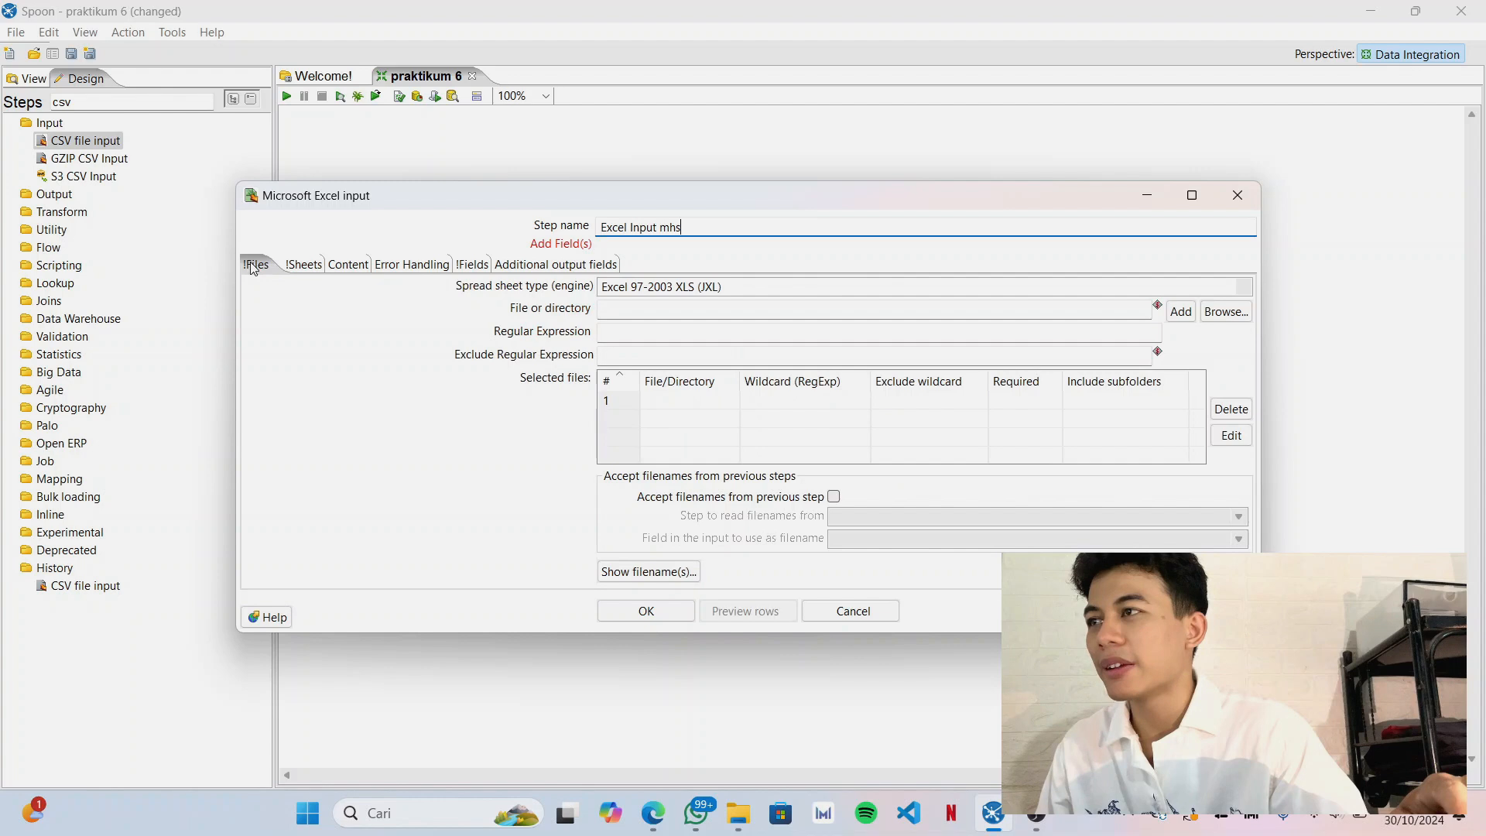
click(304, 265)
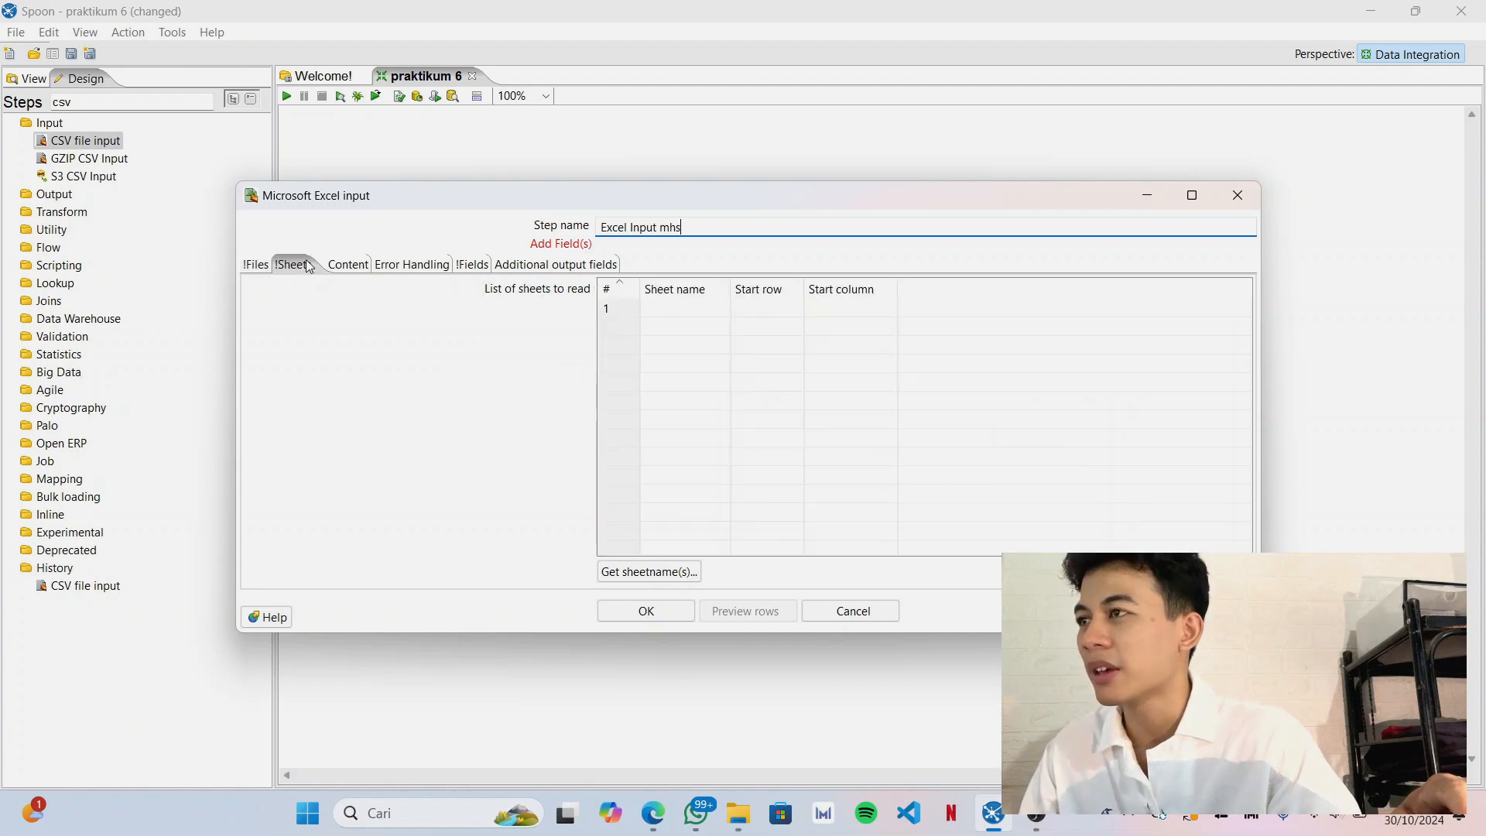
click(468, 265)
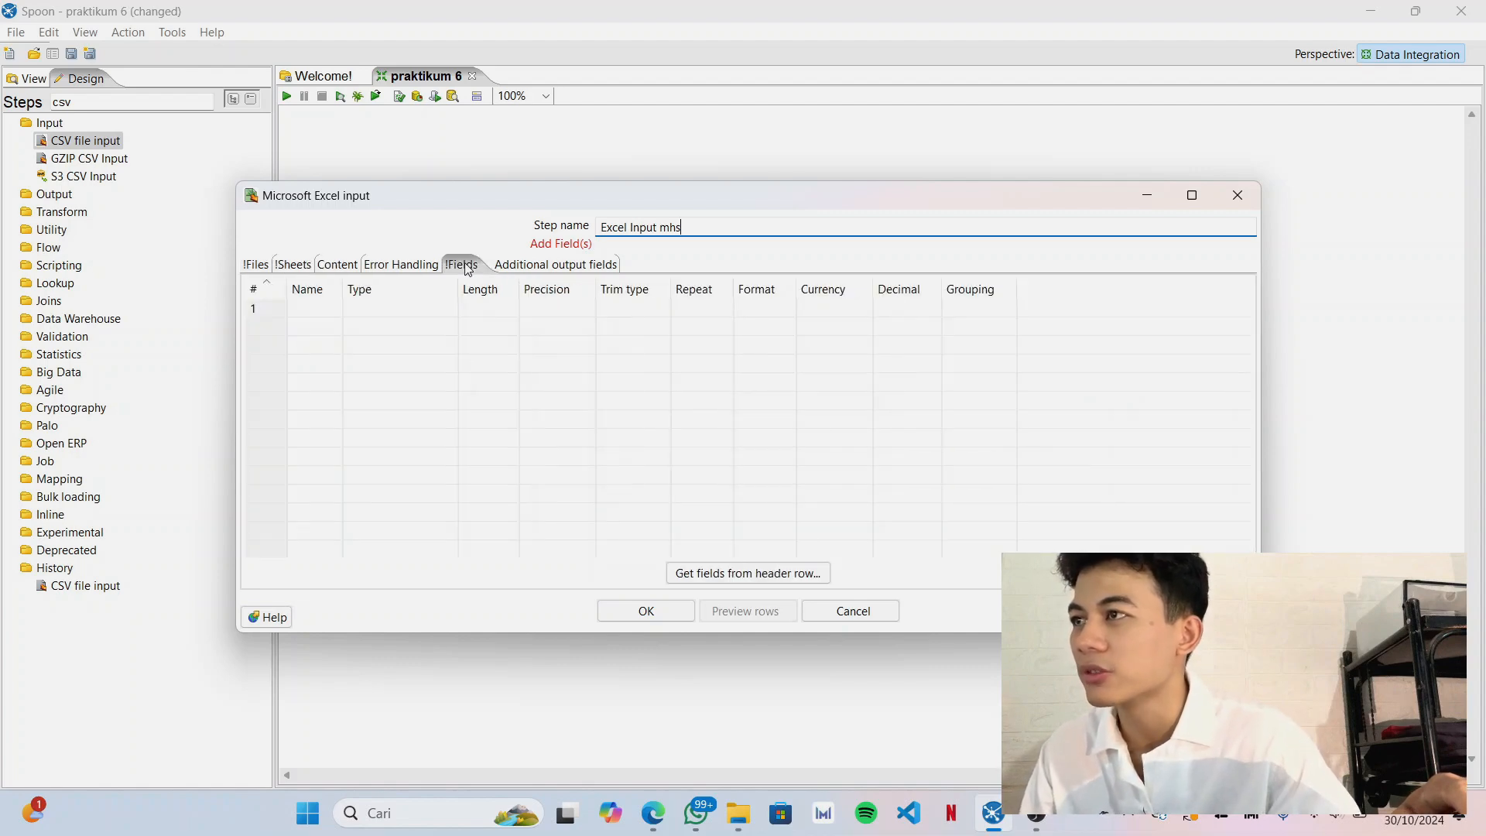
click(255, 267)
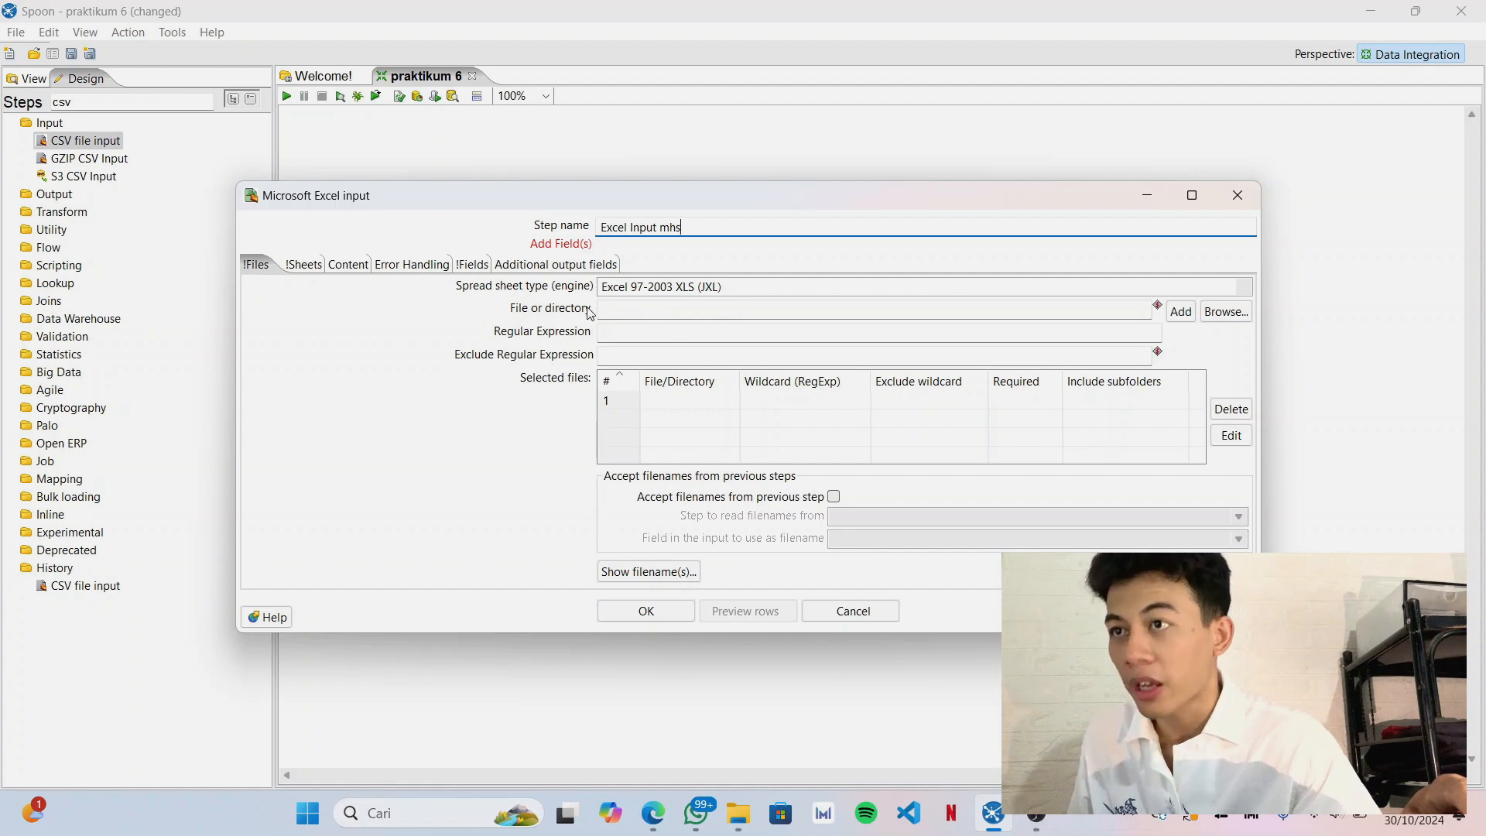
Add File mhs.xls from D:\KULIAH\Semester 5\Praktikum Warehouse\Praktikum 6 to the Excel input's selected files.
click(1226, 312)
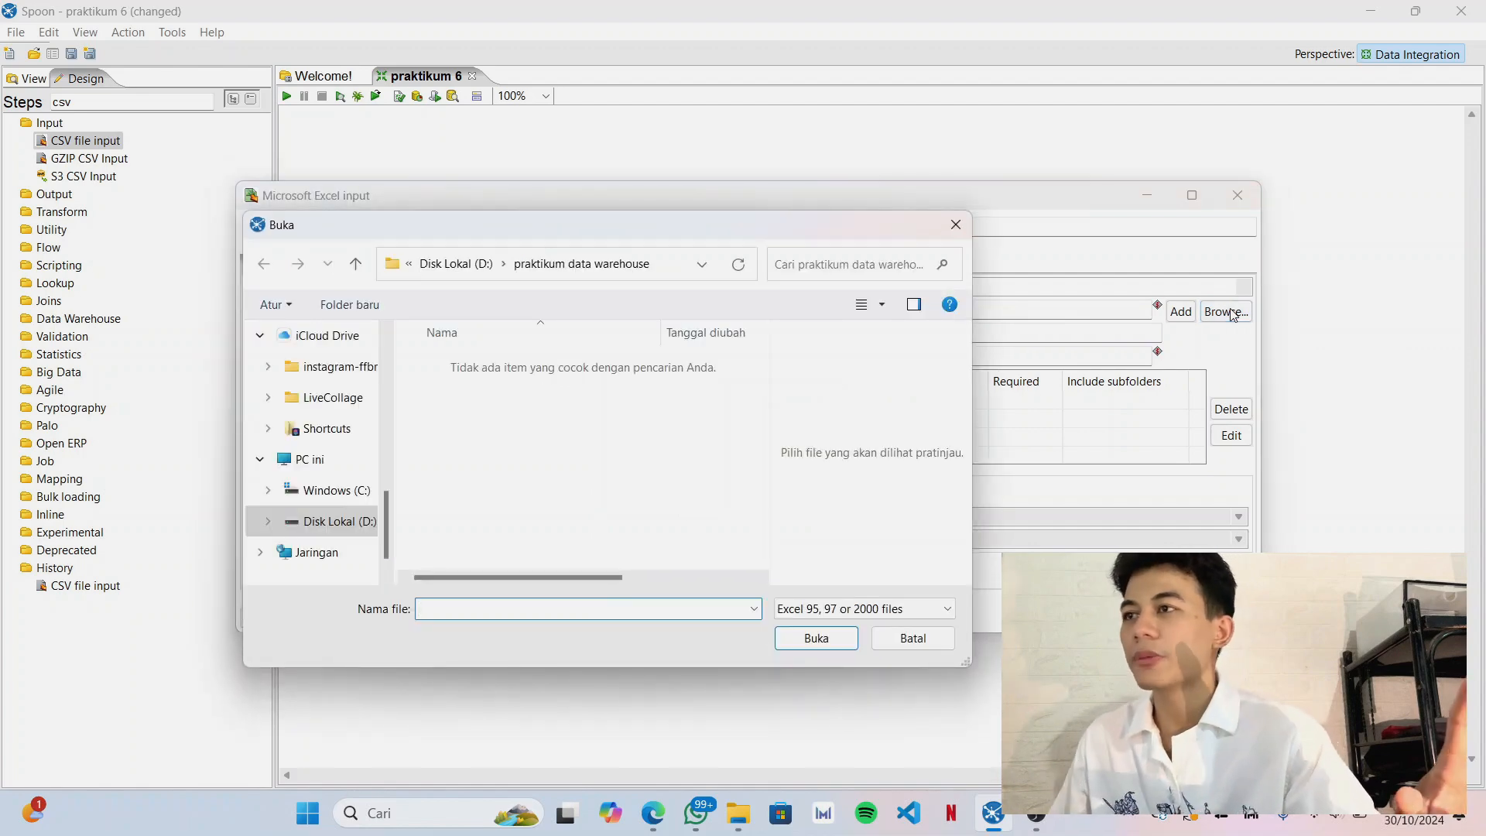
click(481, 263)
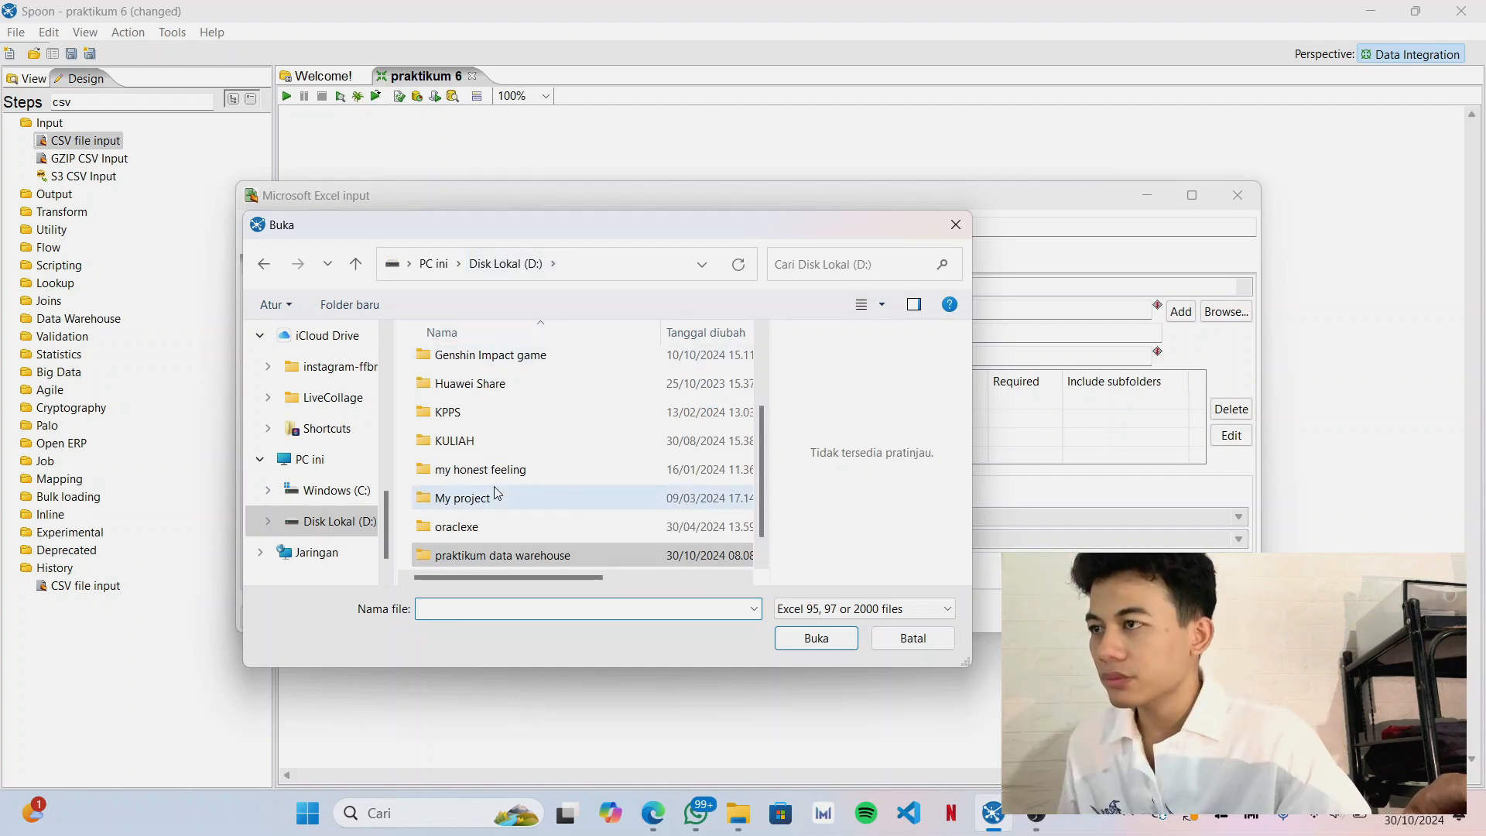
double_click(488, 440)
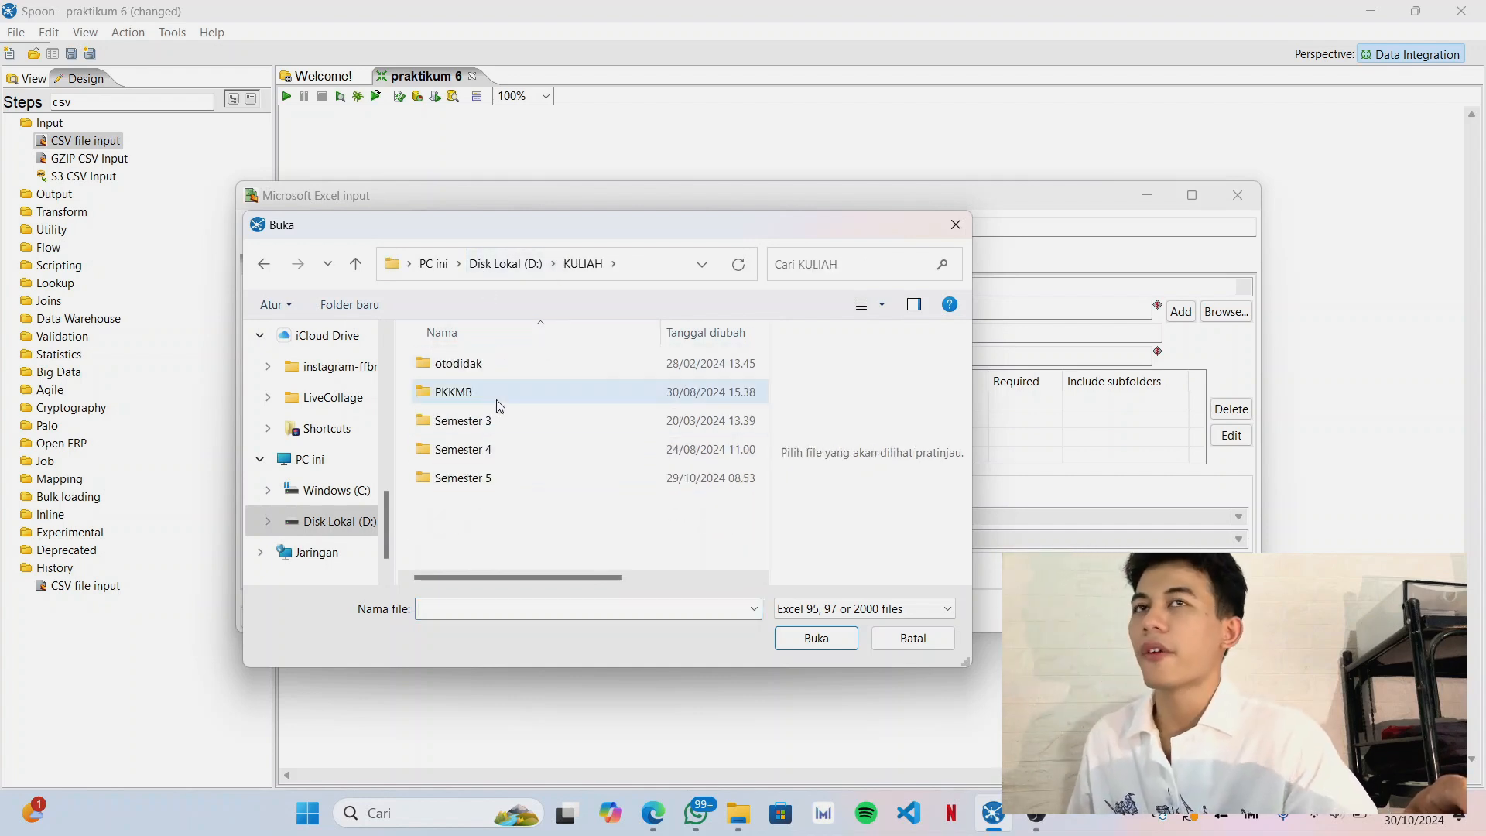
double_click(515, 484)
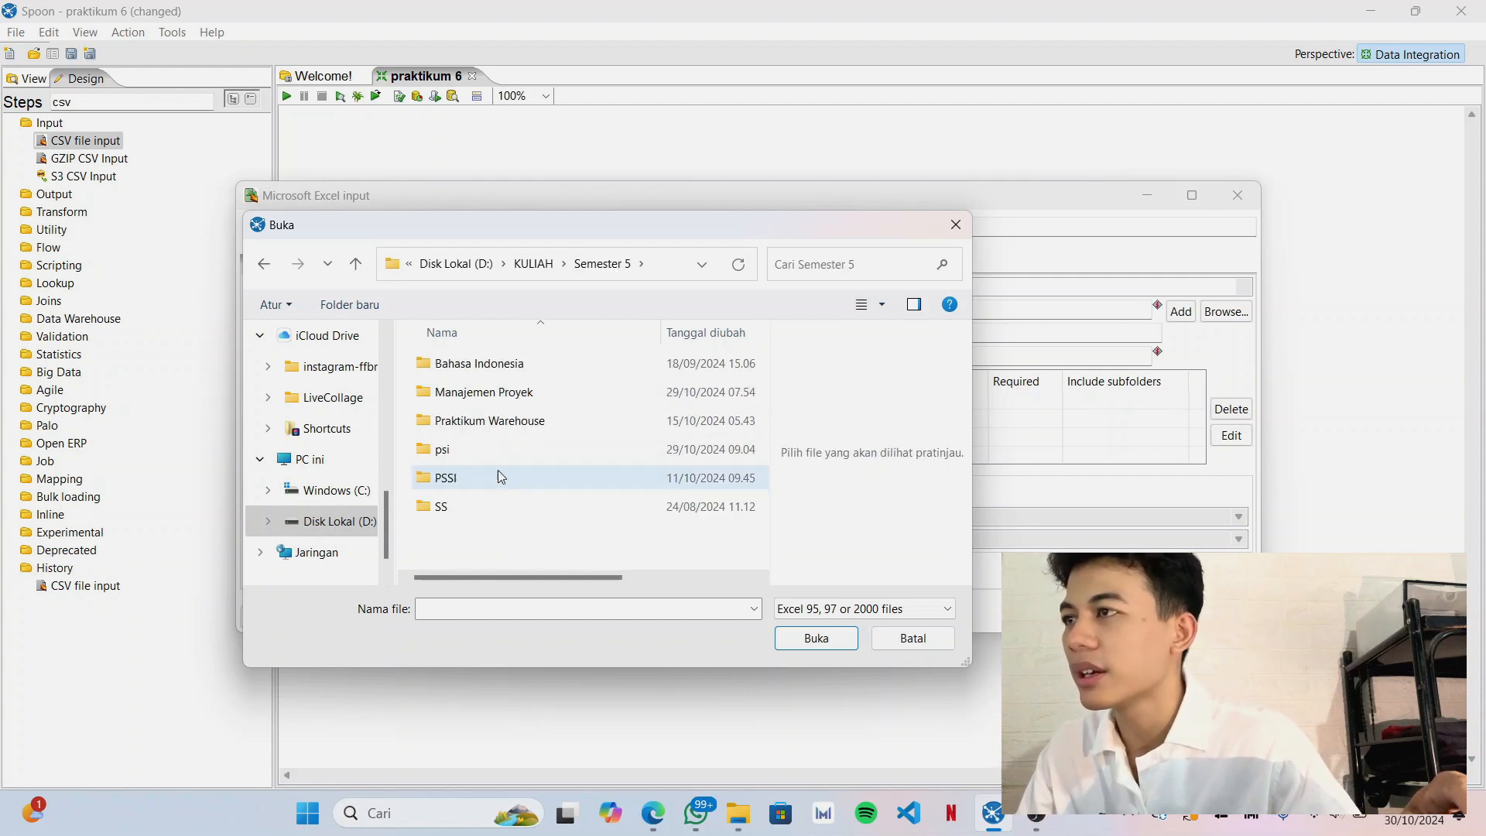
double_click(483, 426)
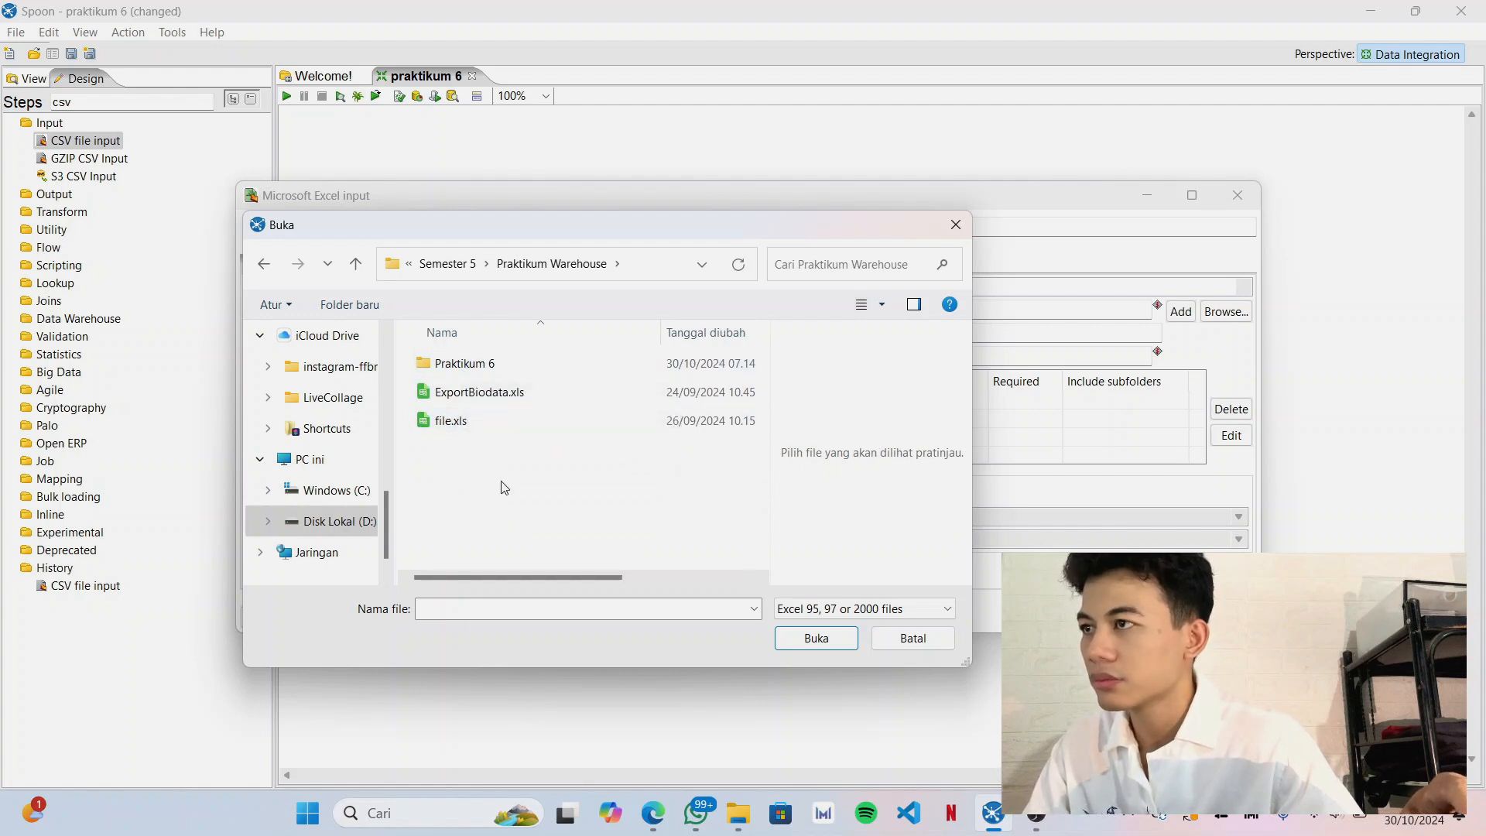
double_click(465, 364)
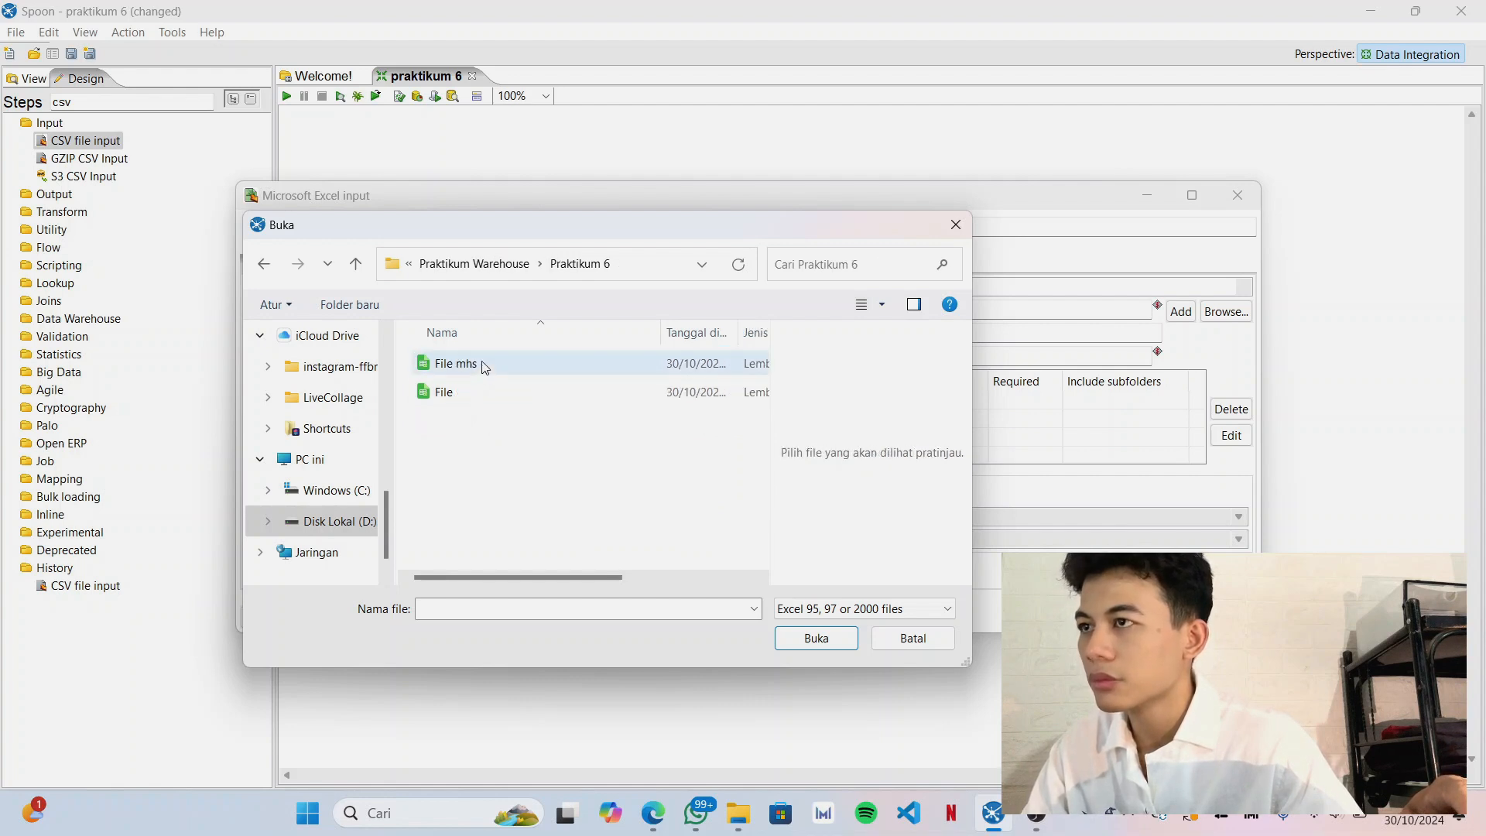
click(485, 368)
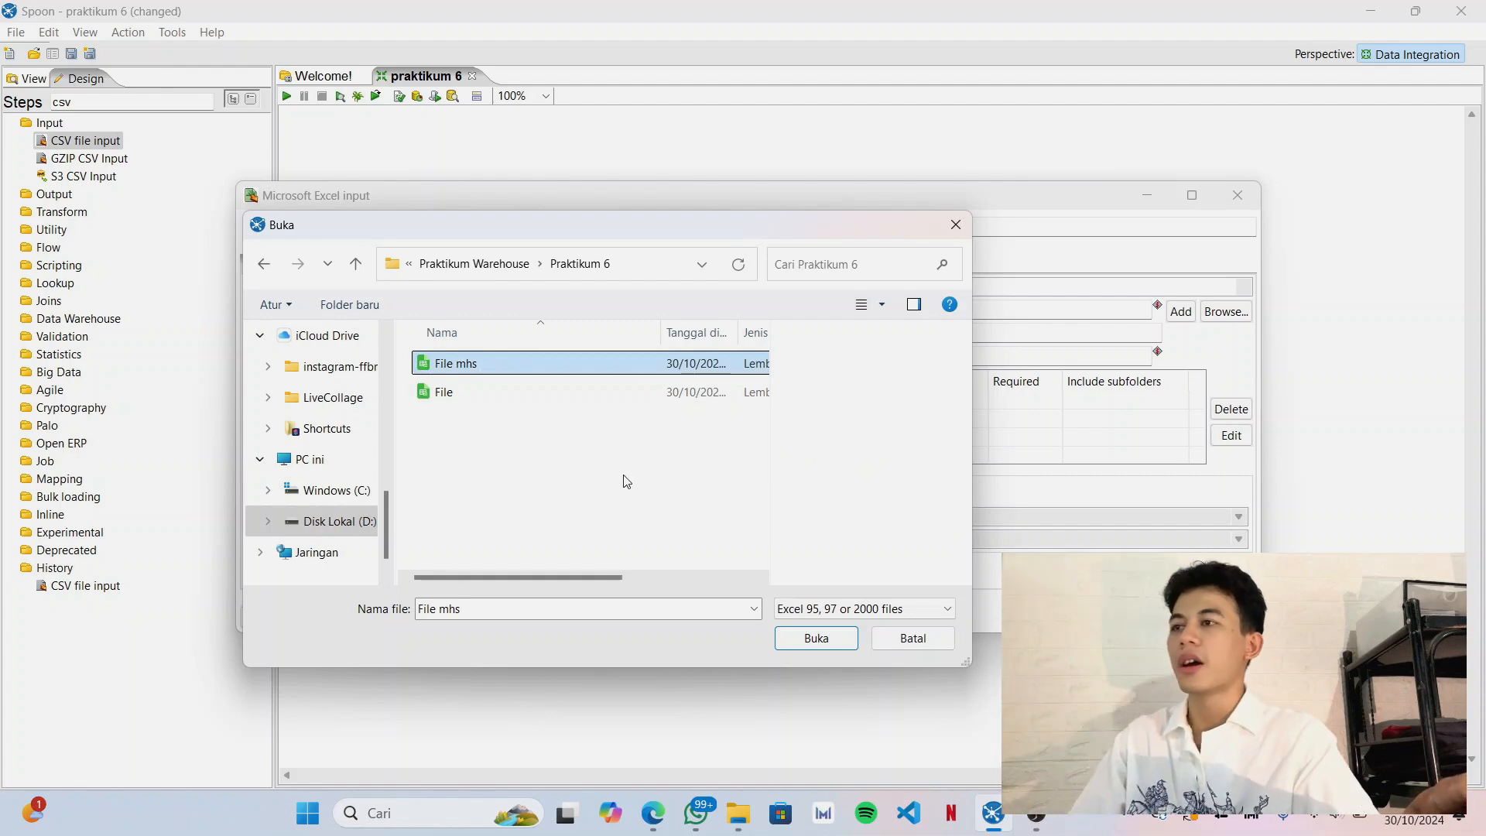
click(814, 639)
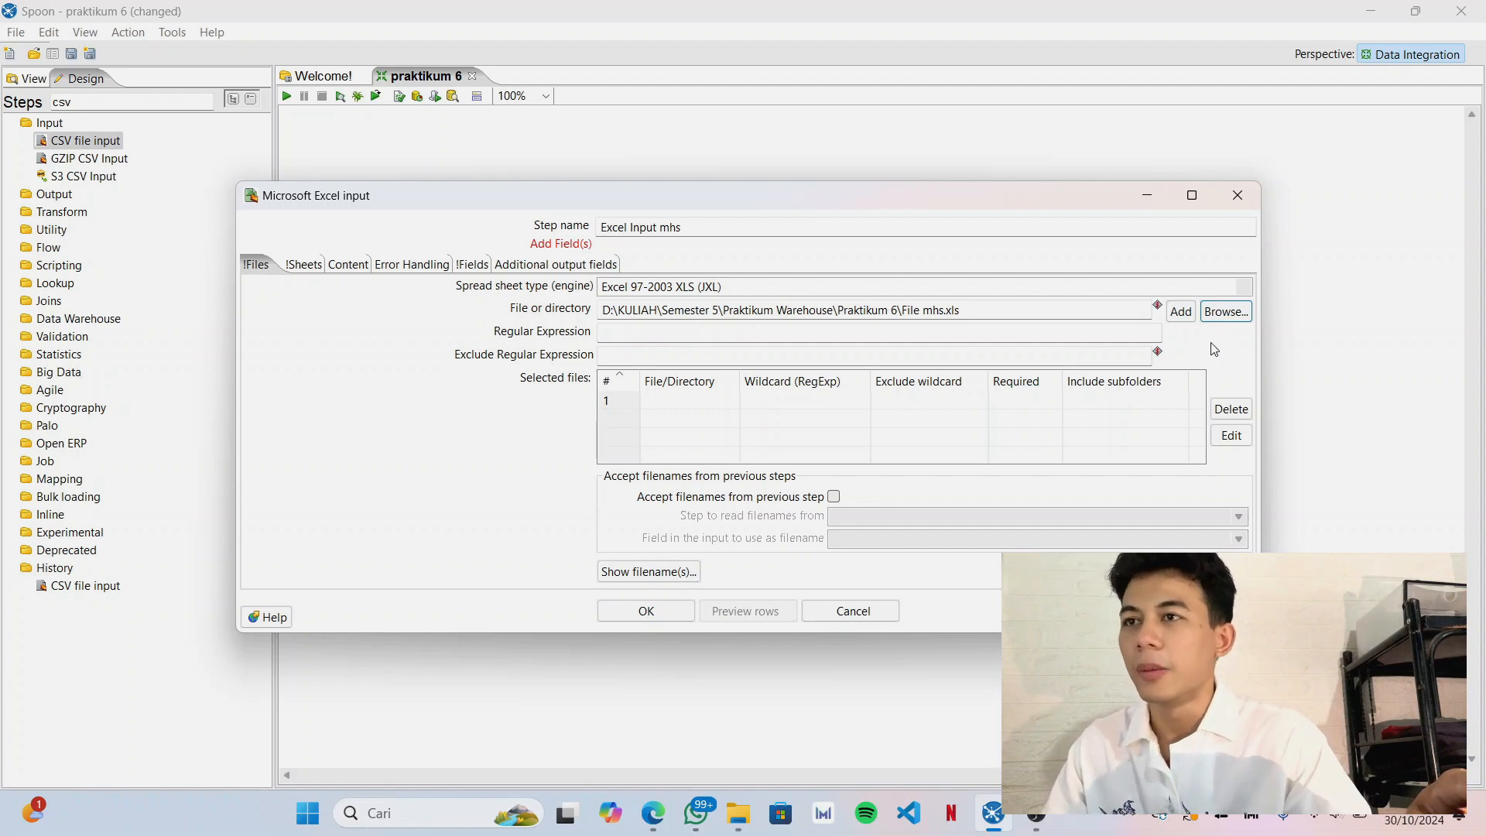
click(1180, 312)
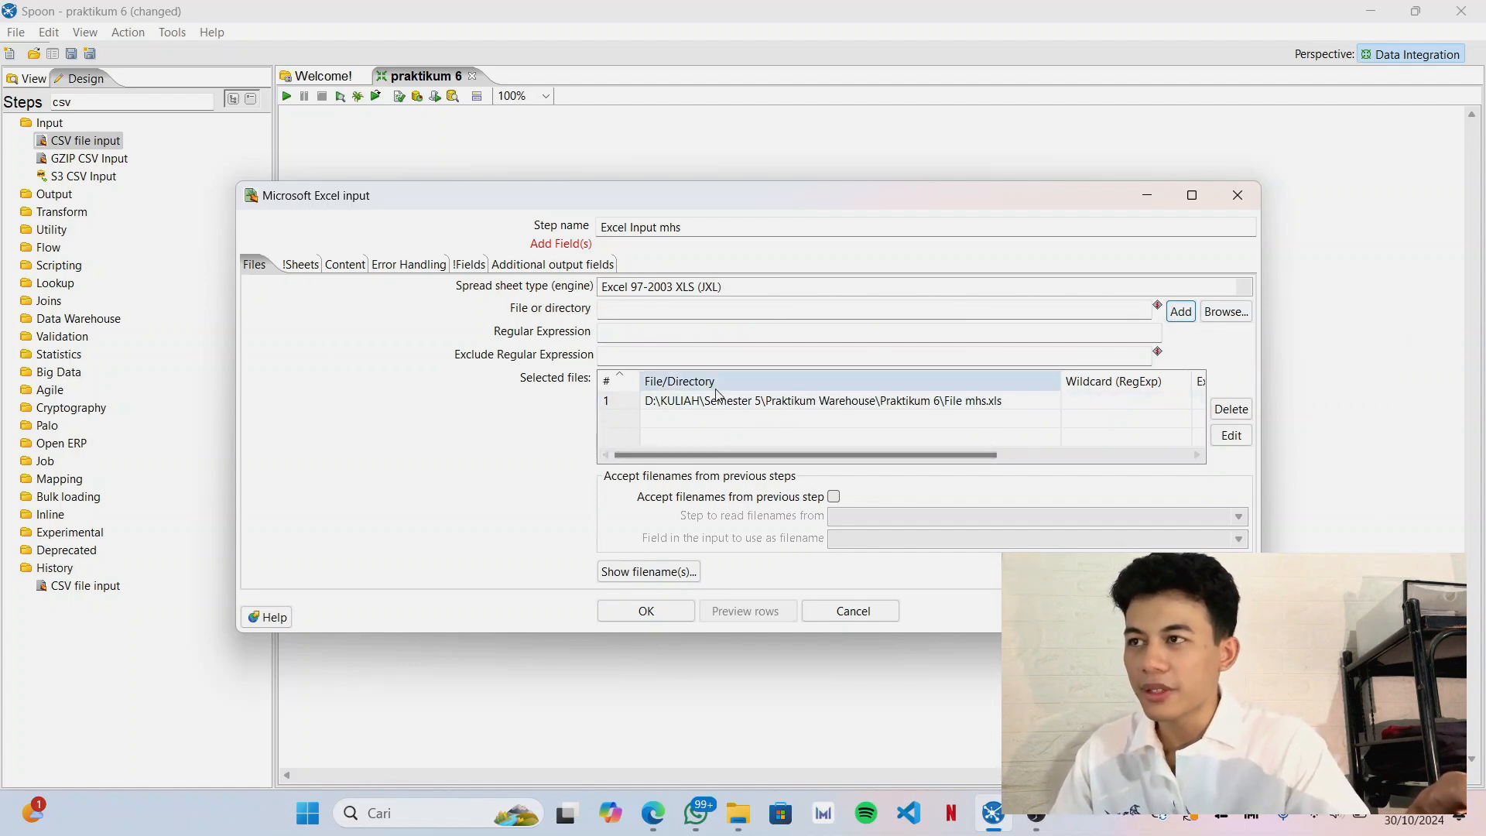
click(689, 402)
click(688, 403)
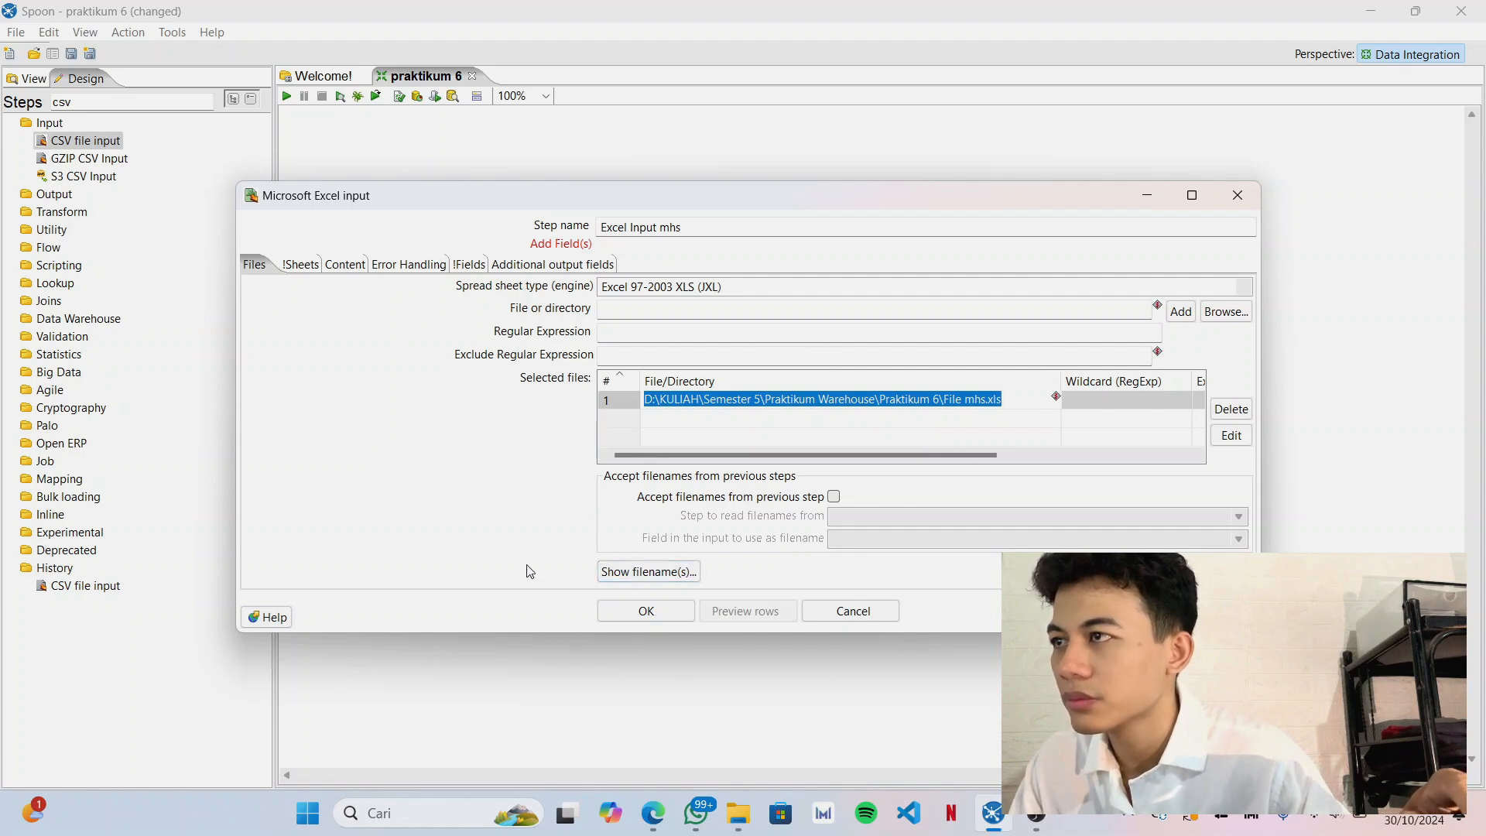
Check the file name read by the Excel input and add sheet Lembar1 to the sheets to read.
click(646, 573)
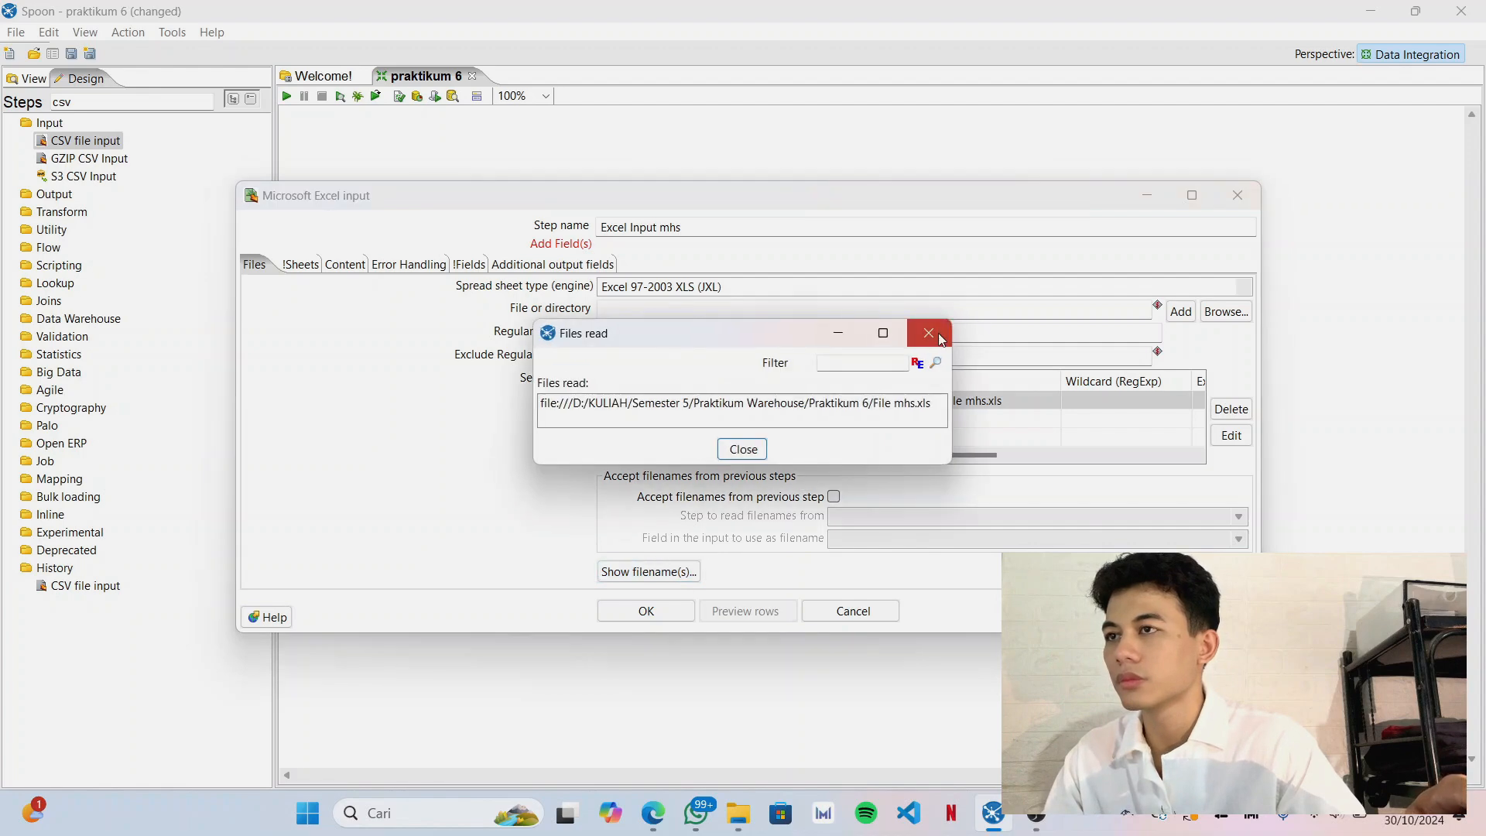
click(929, 334)
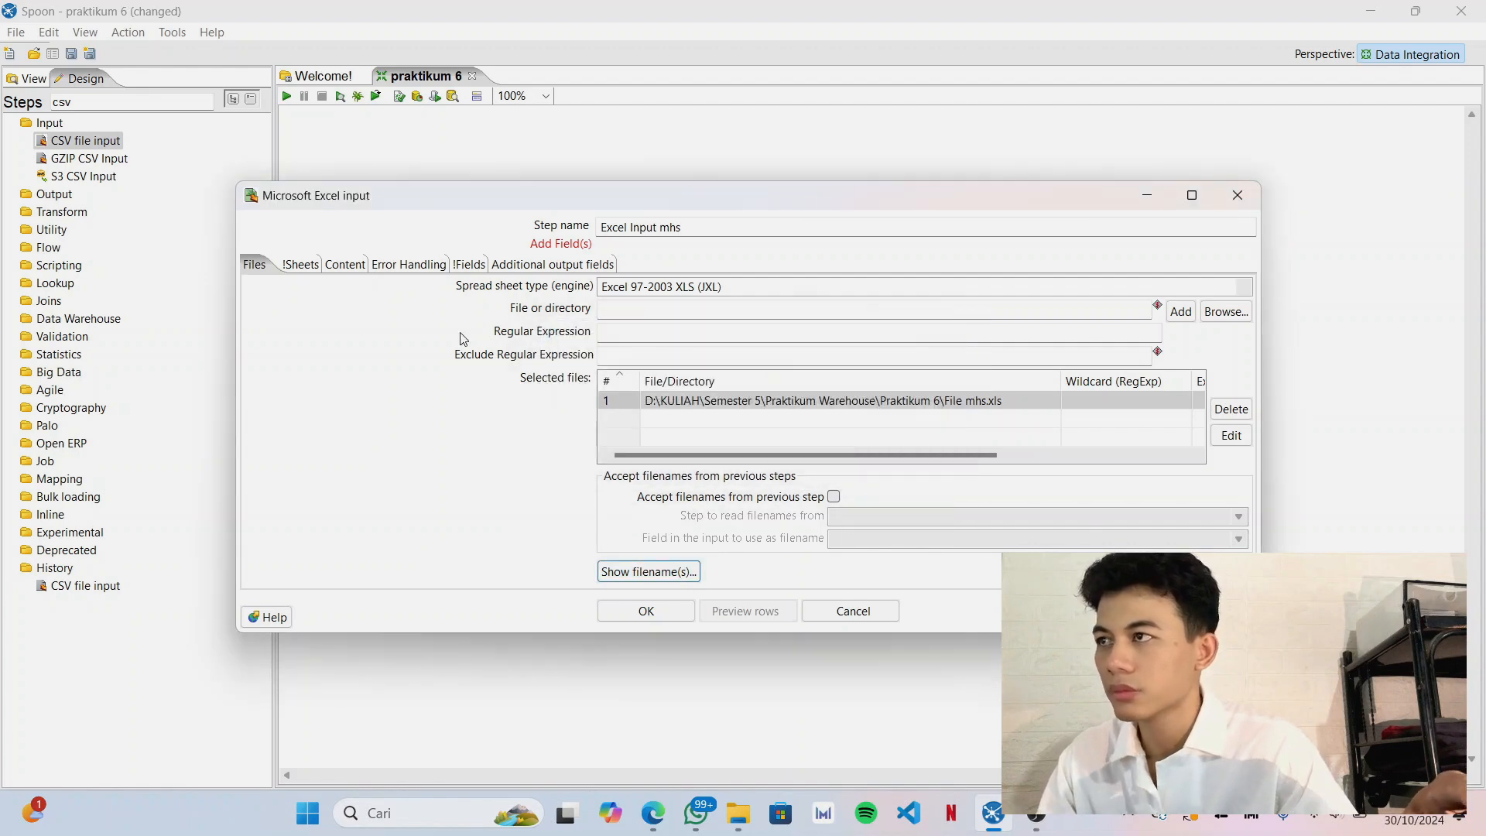
click(301, 270)
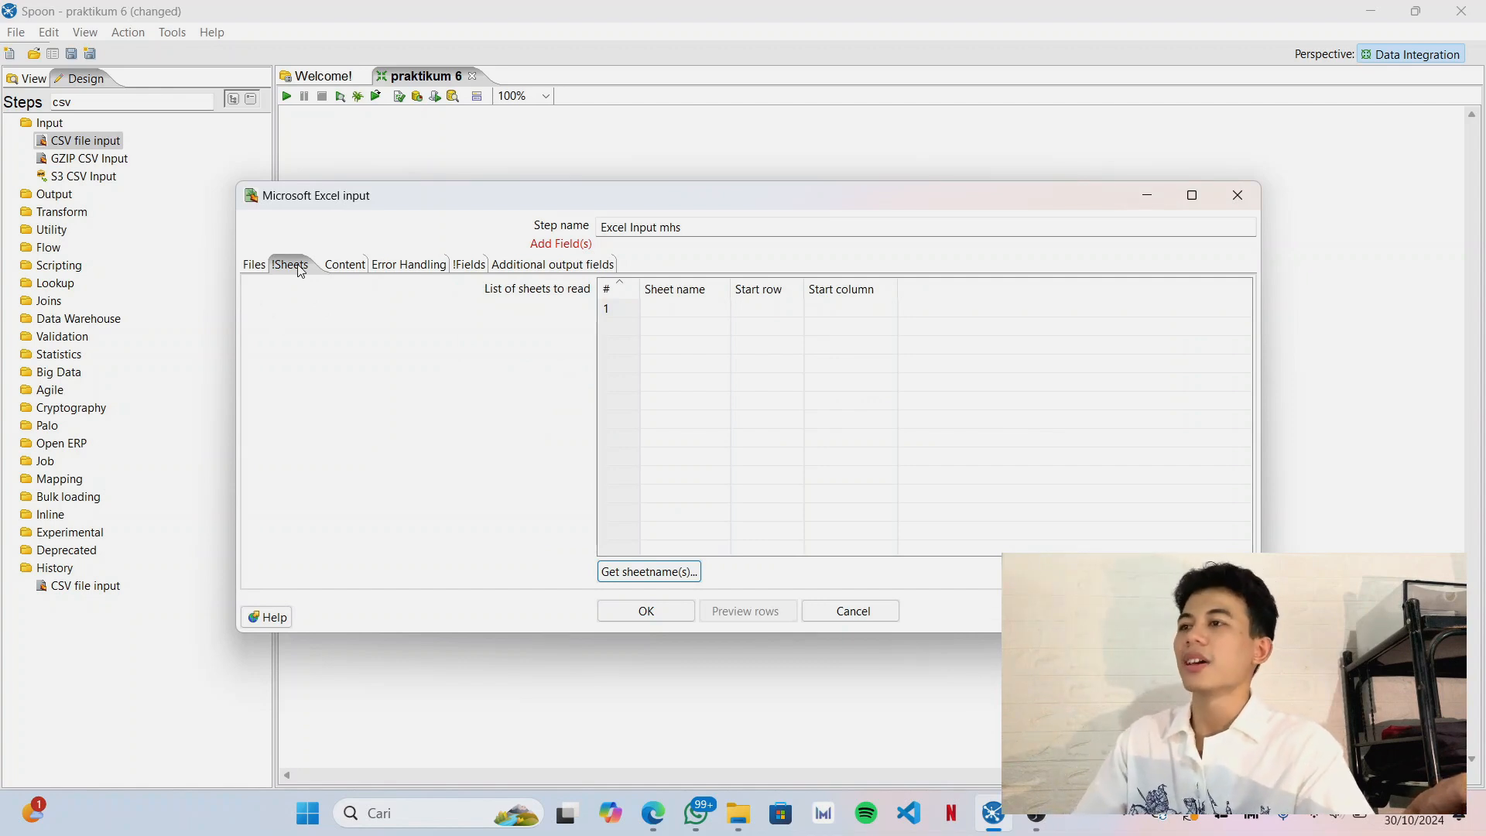
click(670, 574)
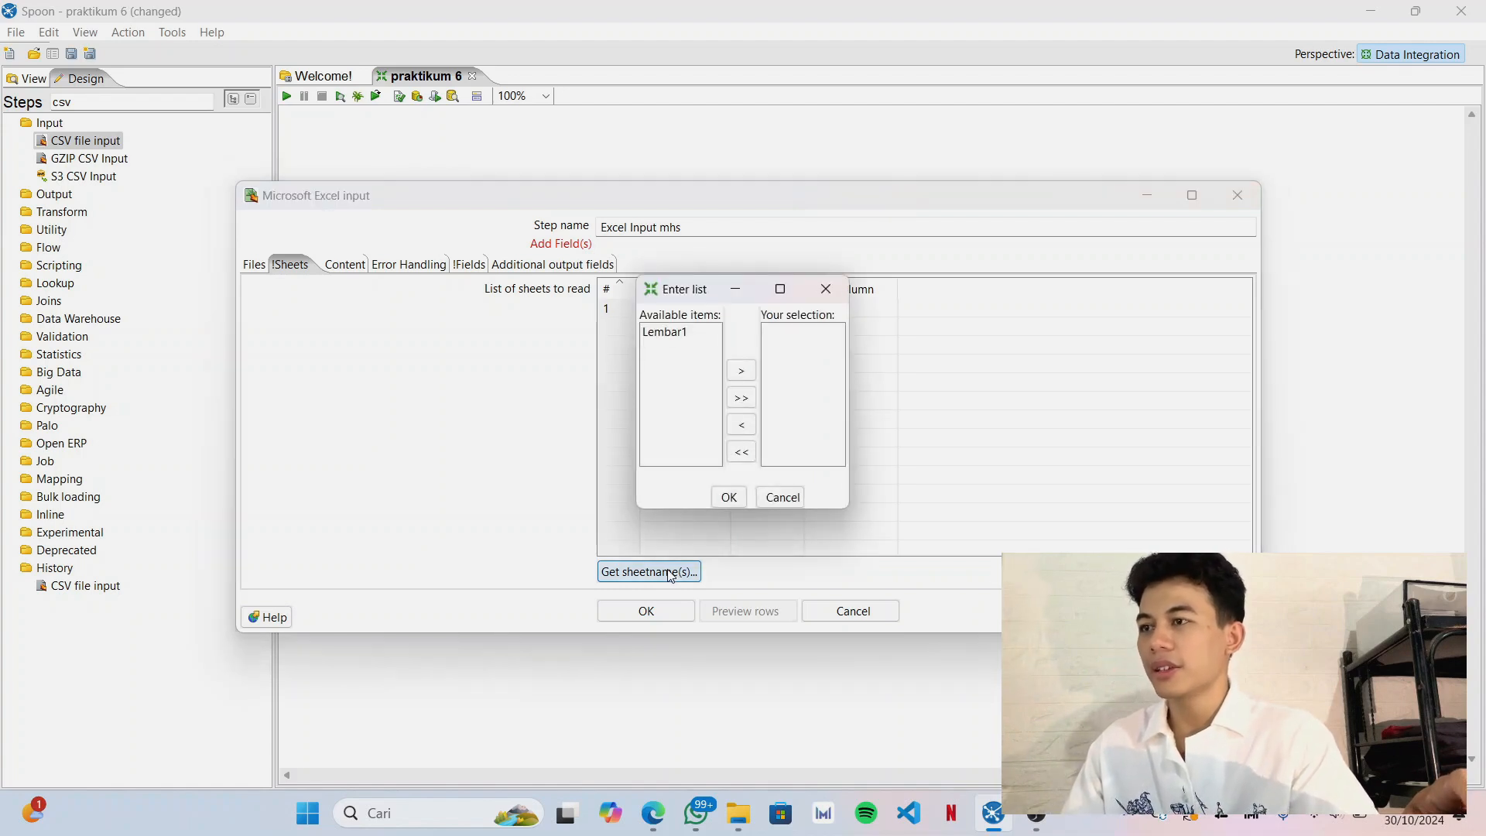
click(687, 338)
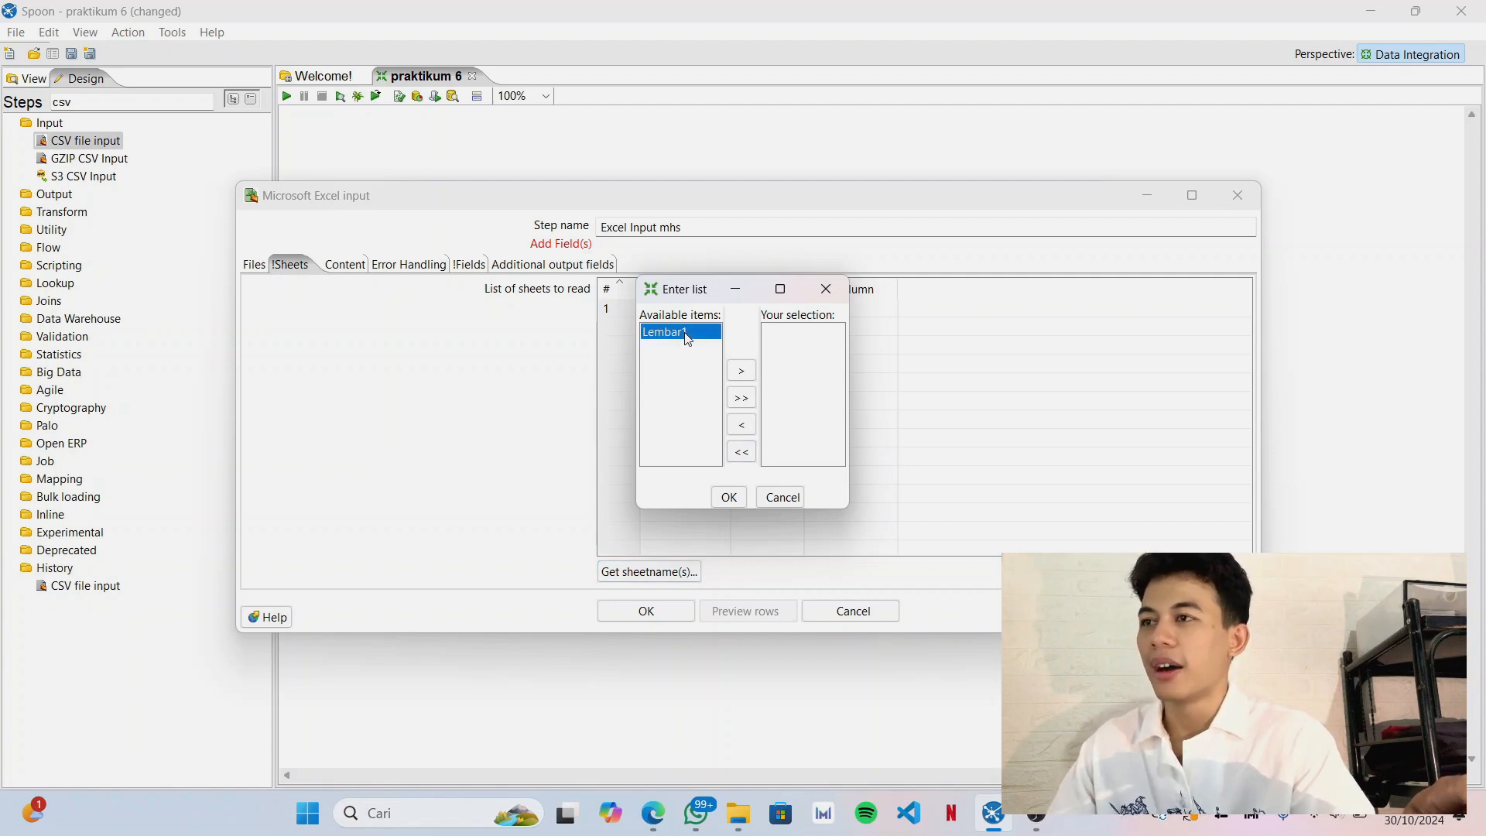
click(752, 373)
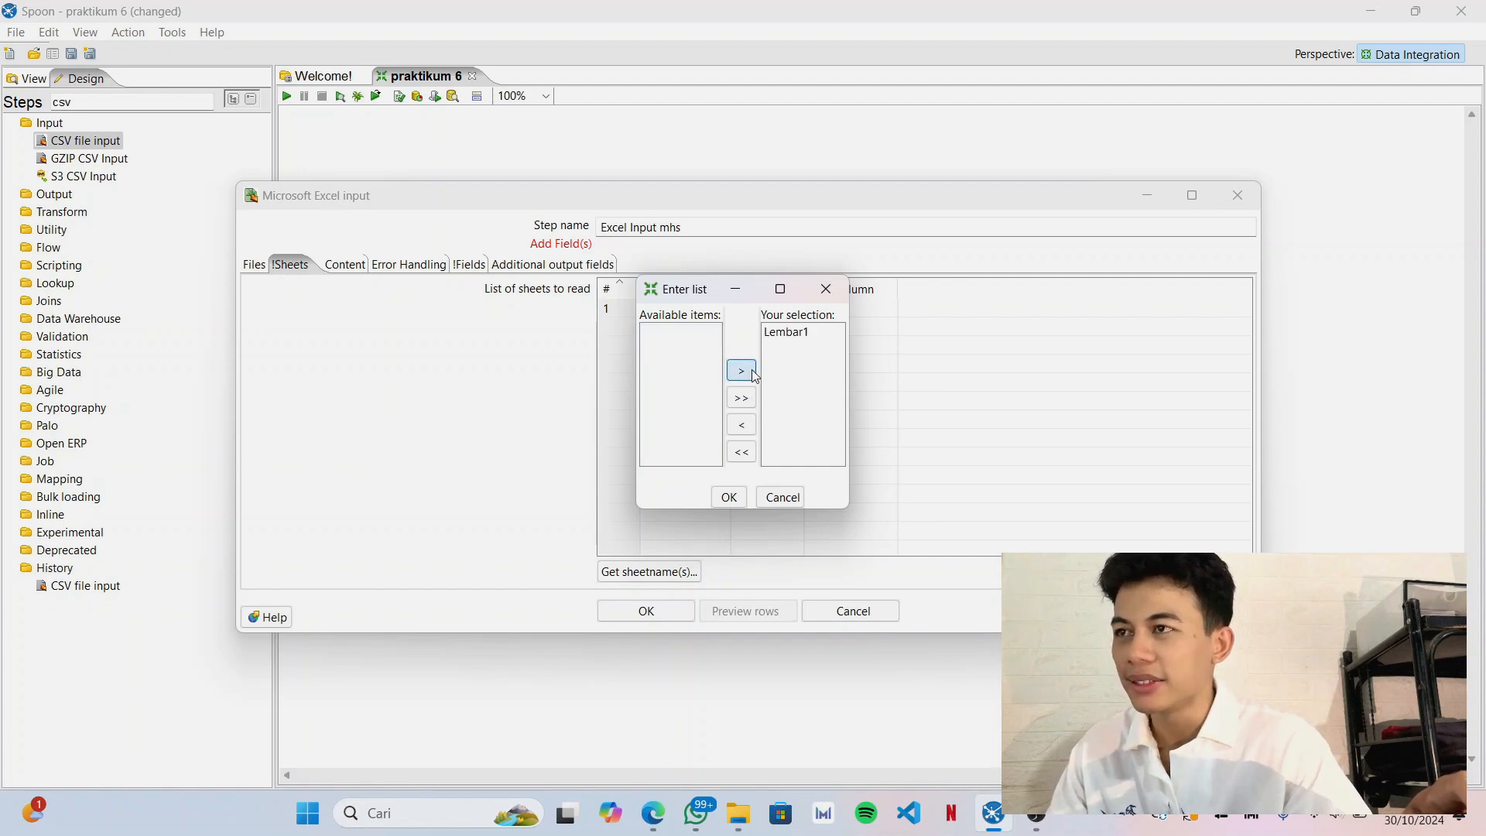
click(727, 499)
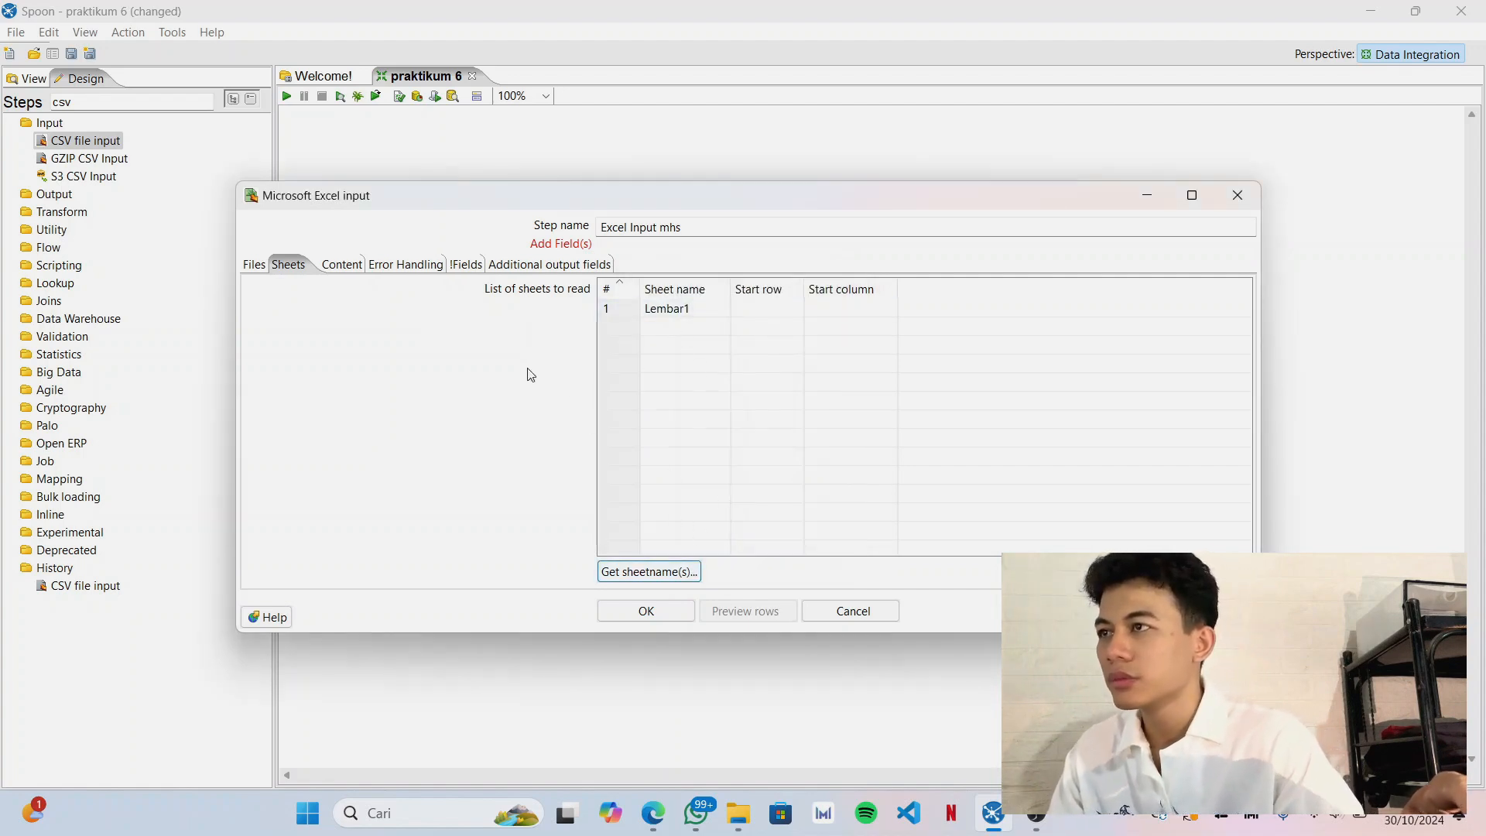
Load the Excel input's fields from the header row, preview its rows and accept the step settings.
click(464, 266)
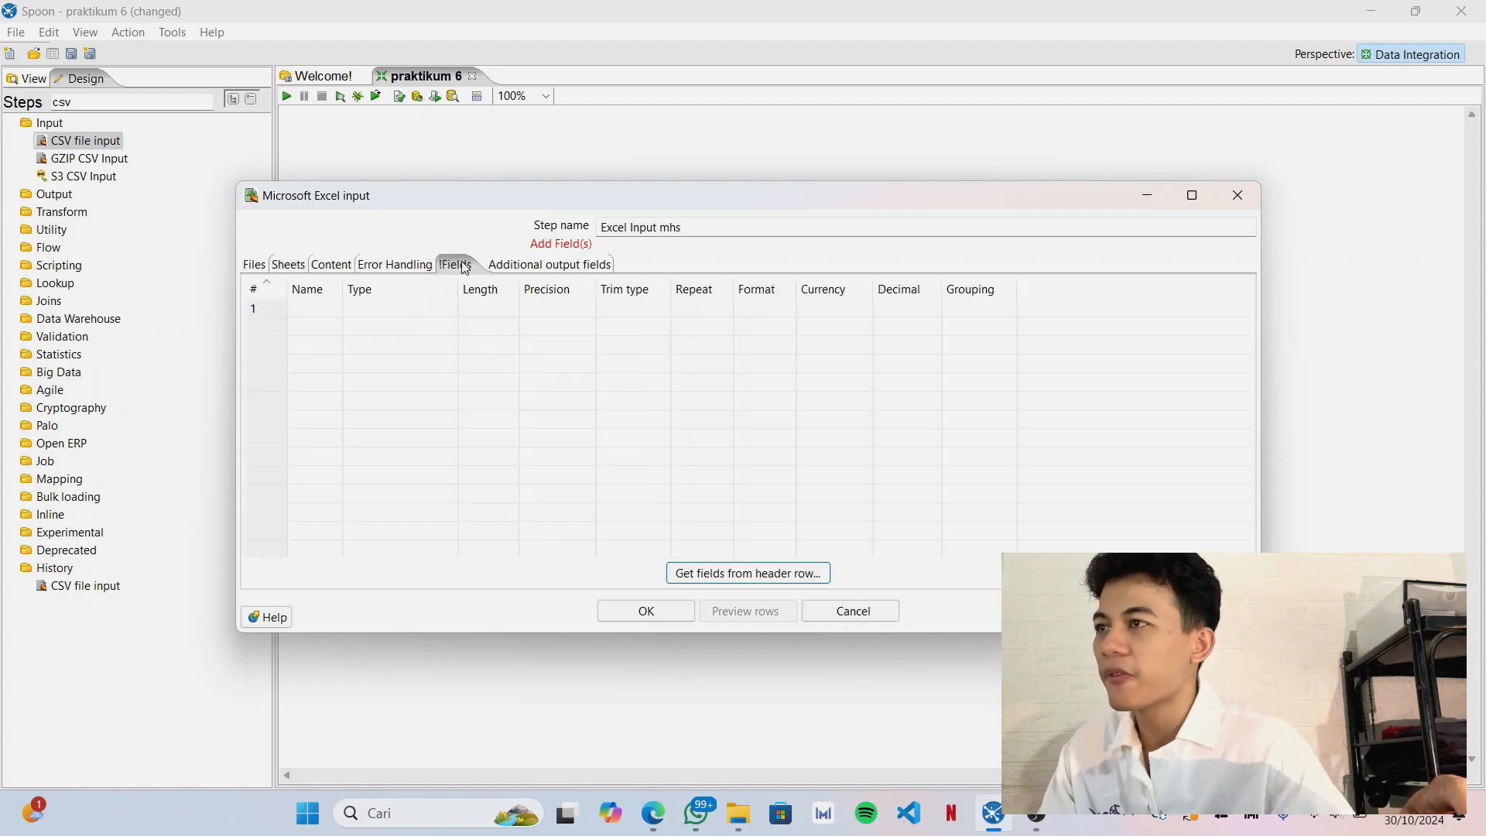
click(719, 580)
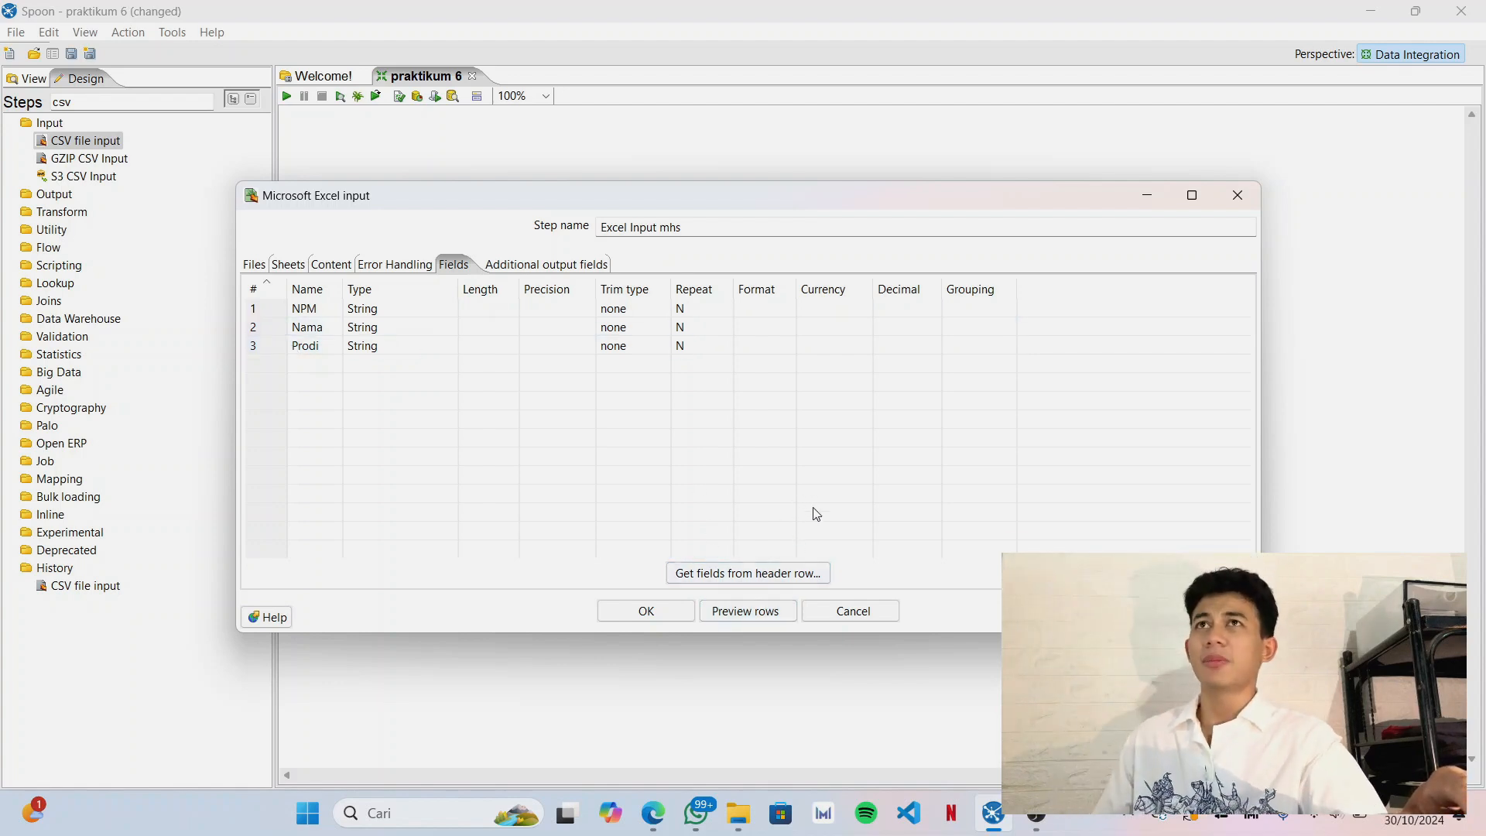
click(741, 619)
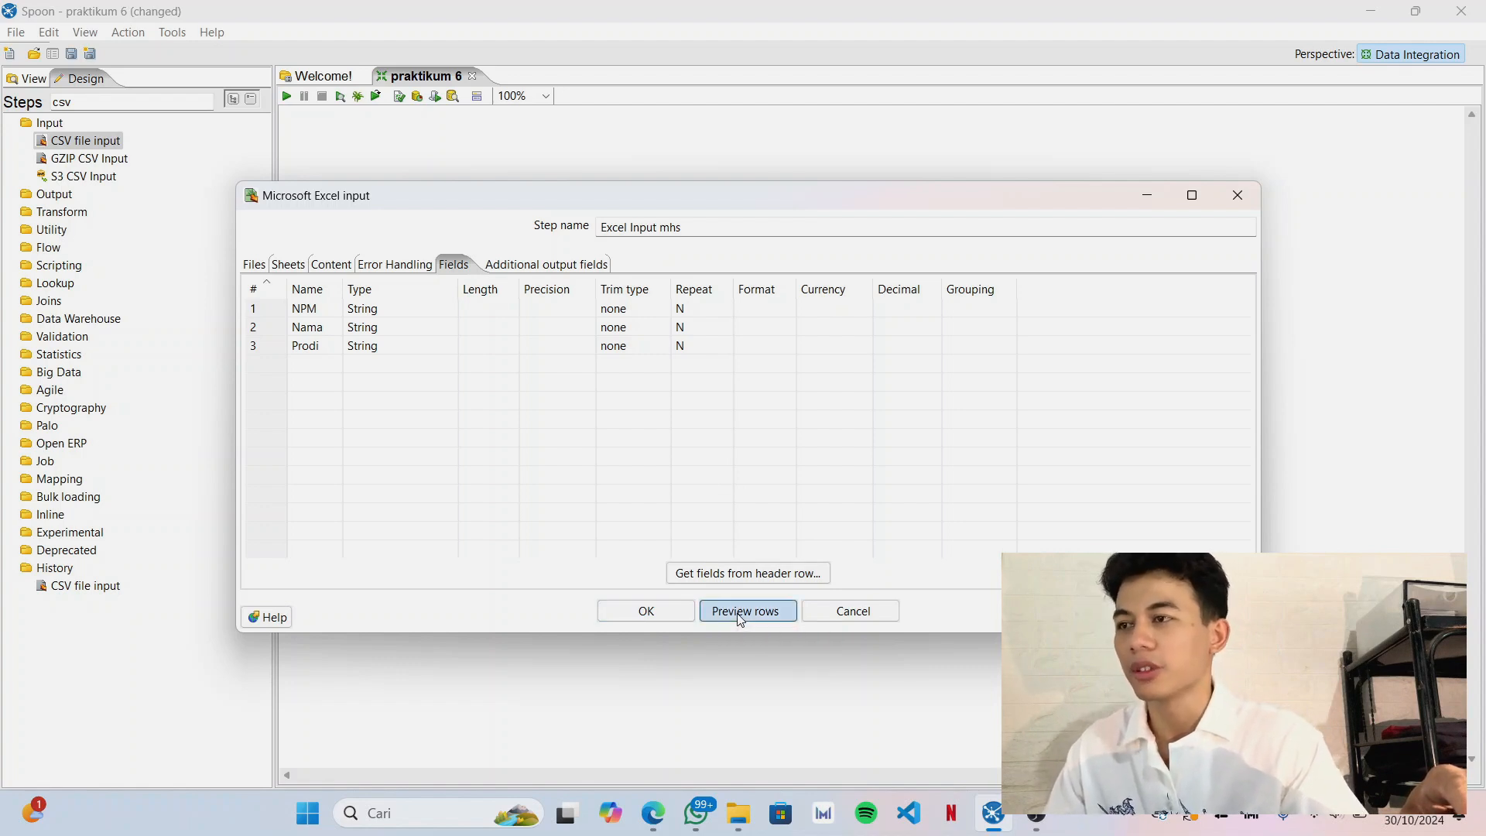
click(203, 200)
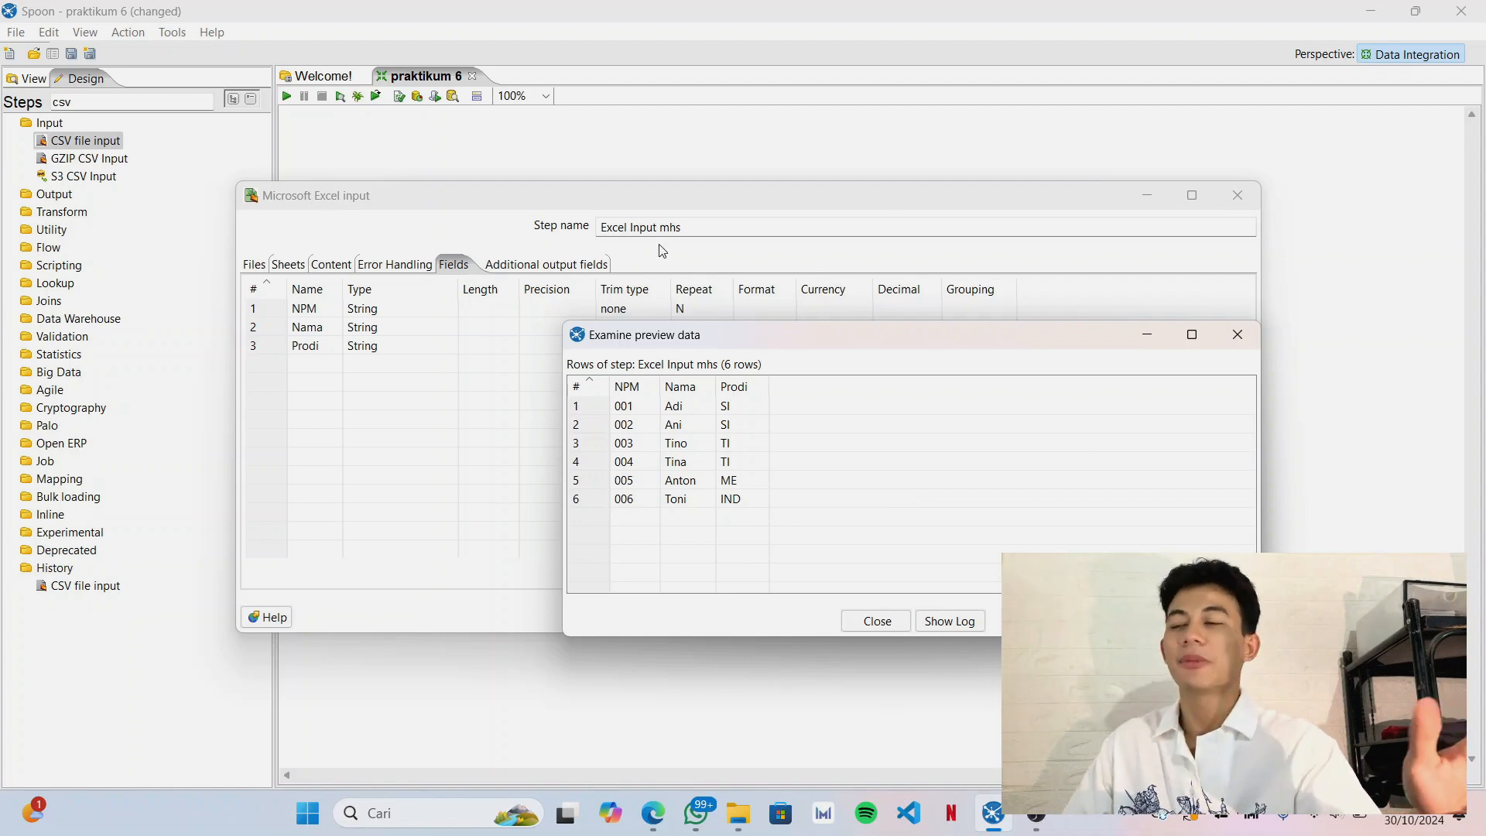
click(885, 621)
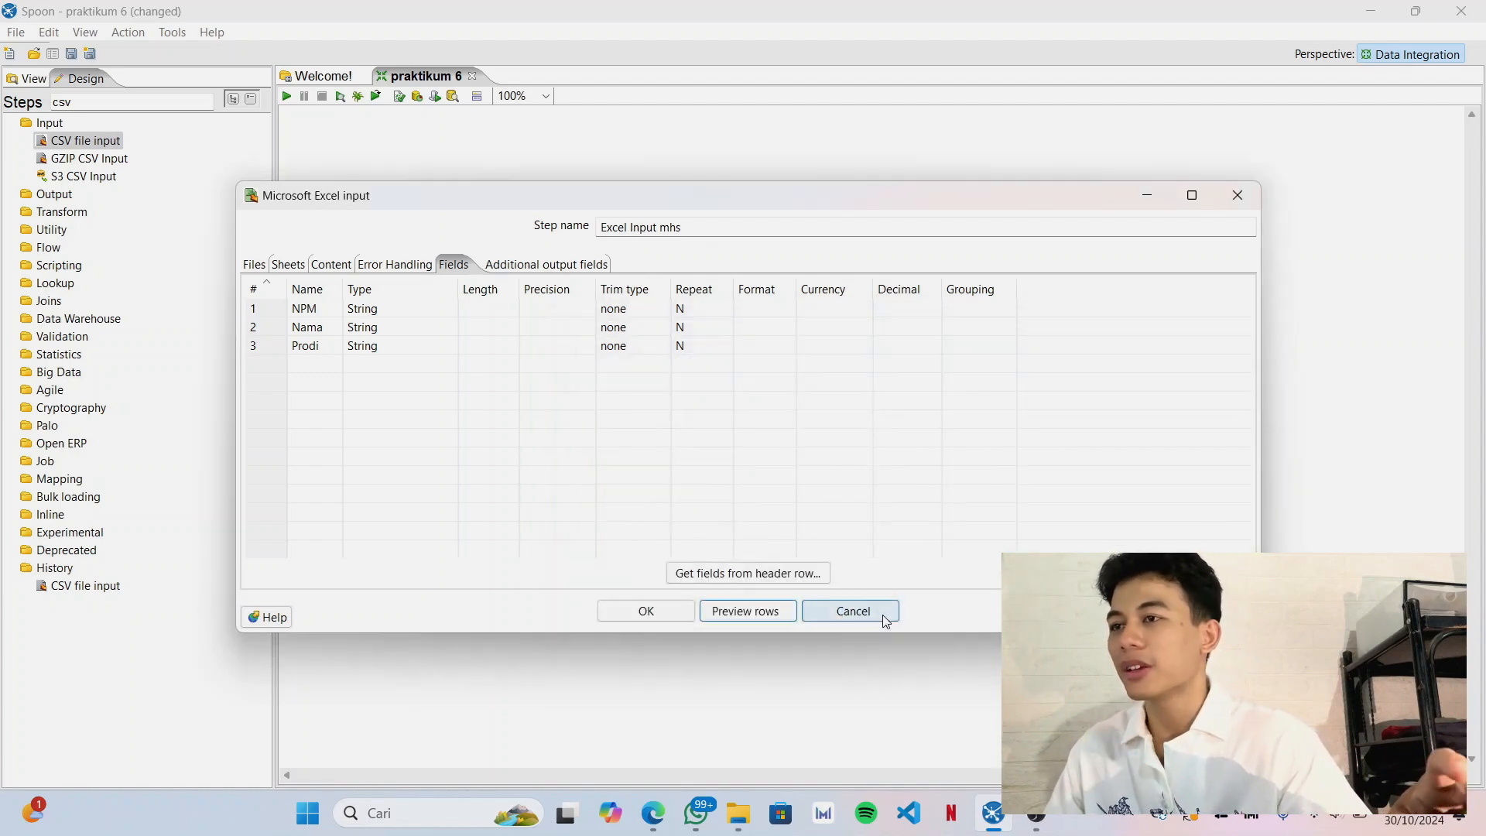
click(622, 608)
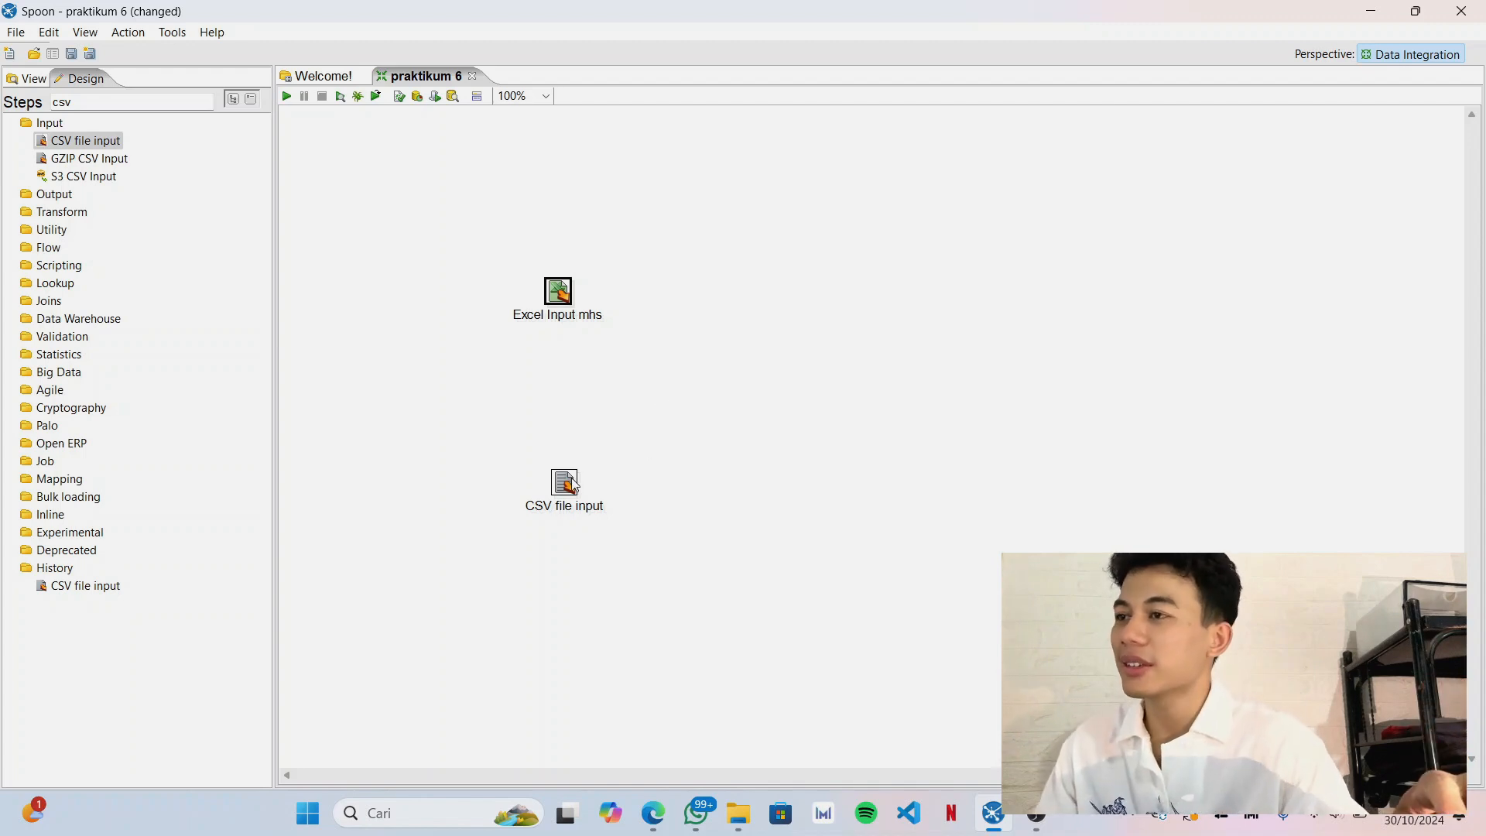
Open the CSV file input settings and choose file_text.csv from the Praktikum 6 folder as its file.
mouse_move(572, 484)
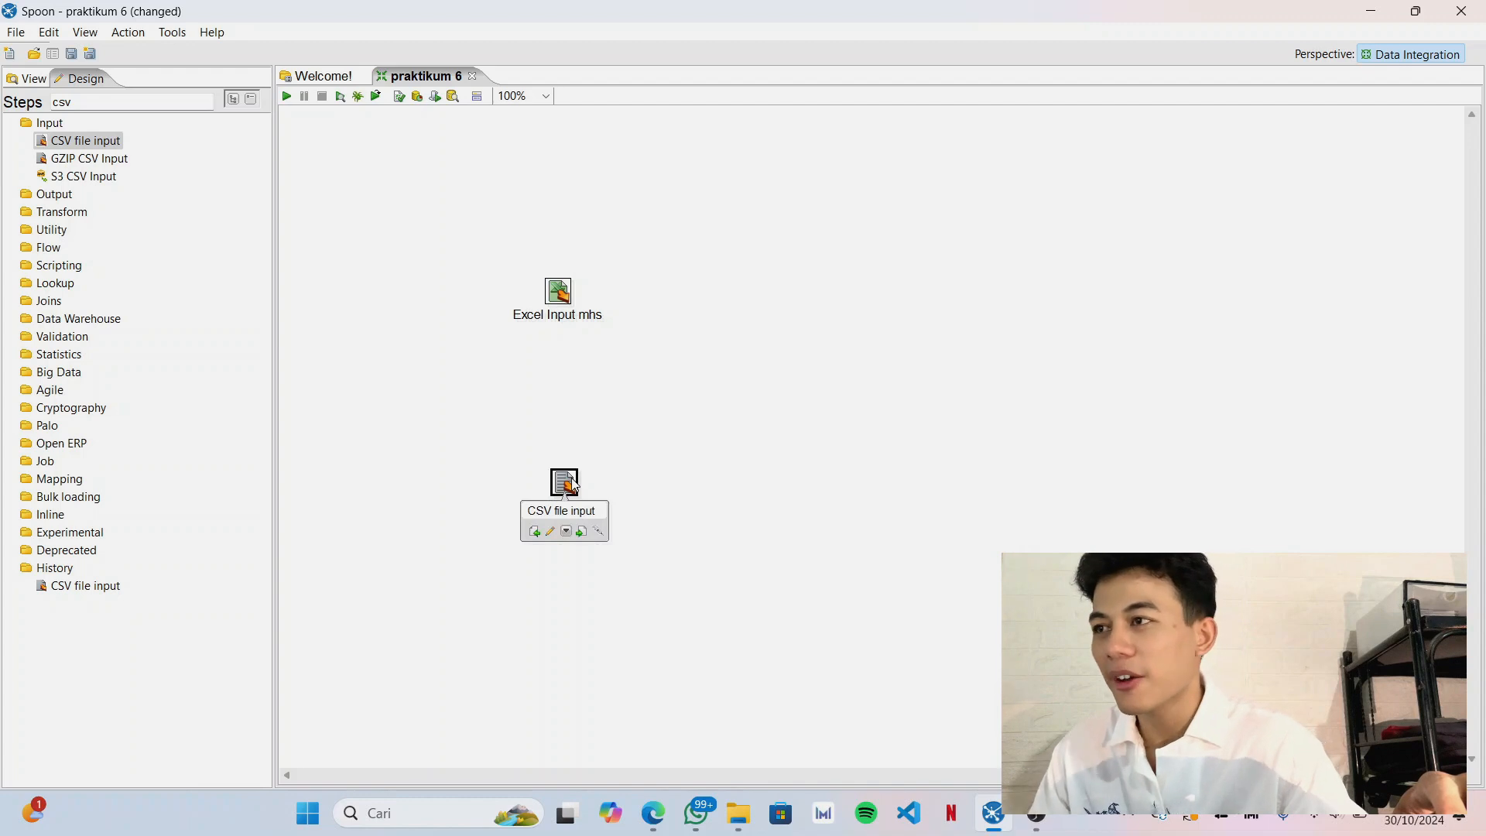
double_click(572, 484)
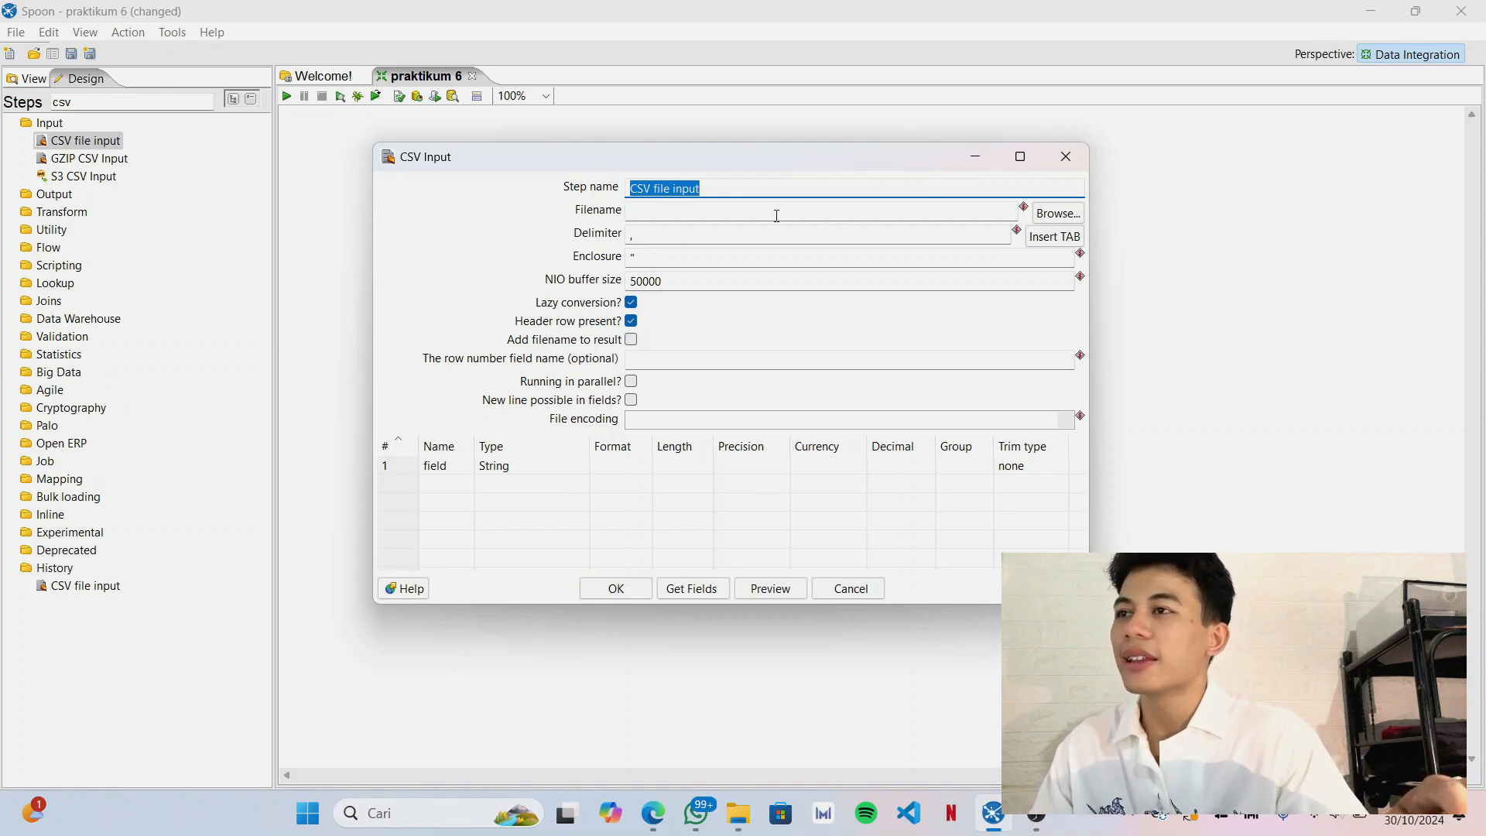
click(1069, 218)
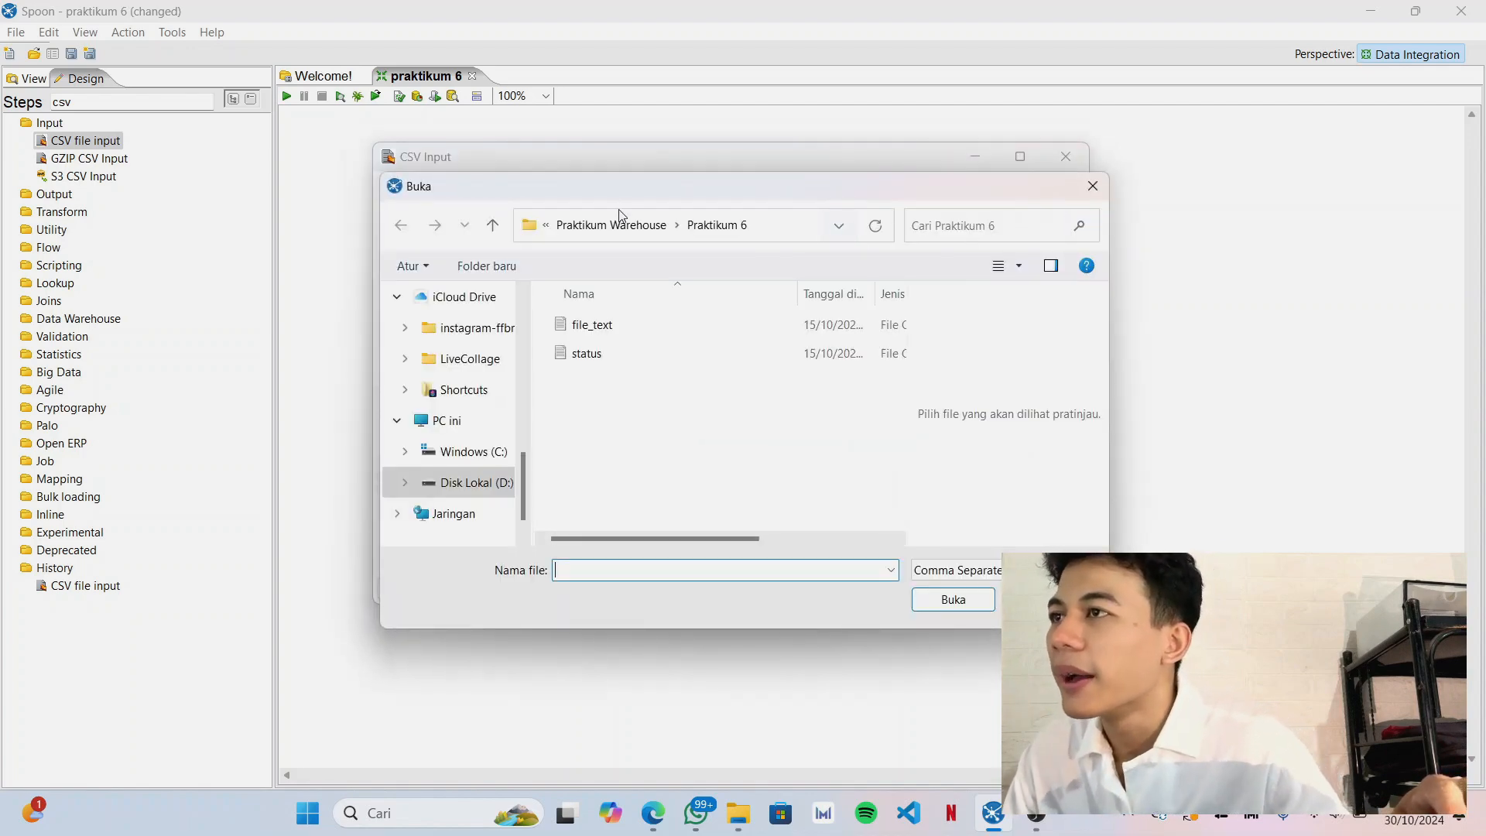
click(602, 324)
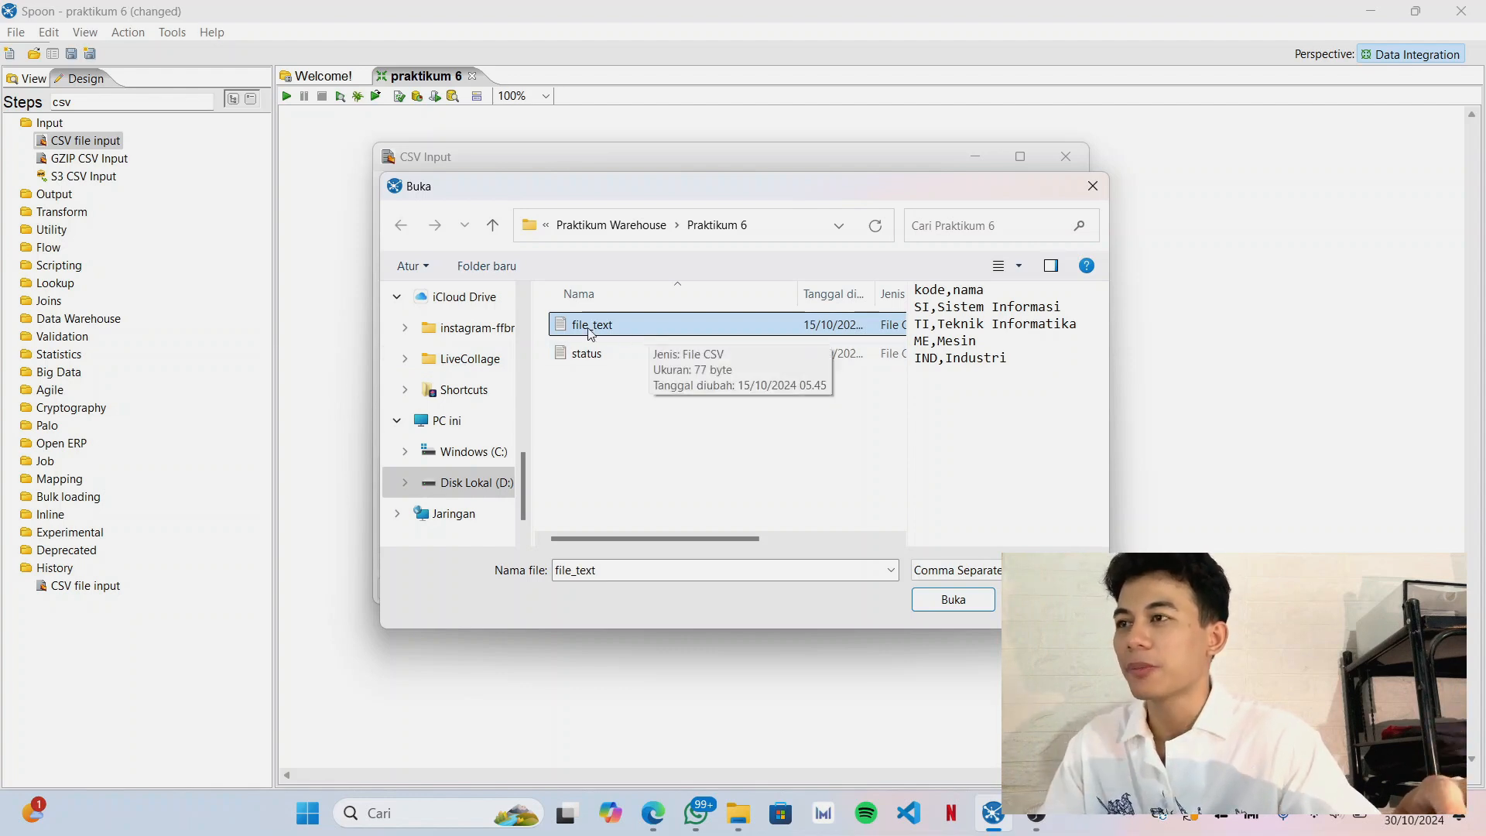
click(972, 602)
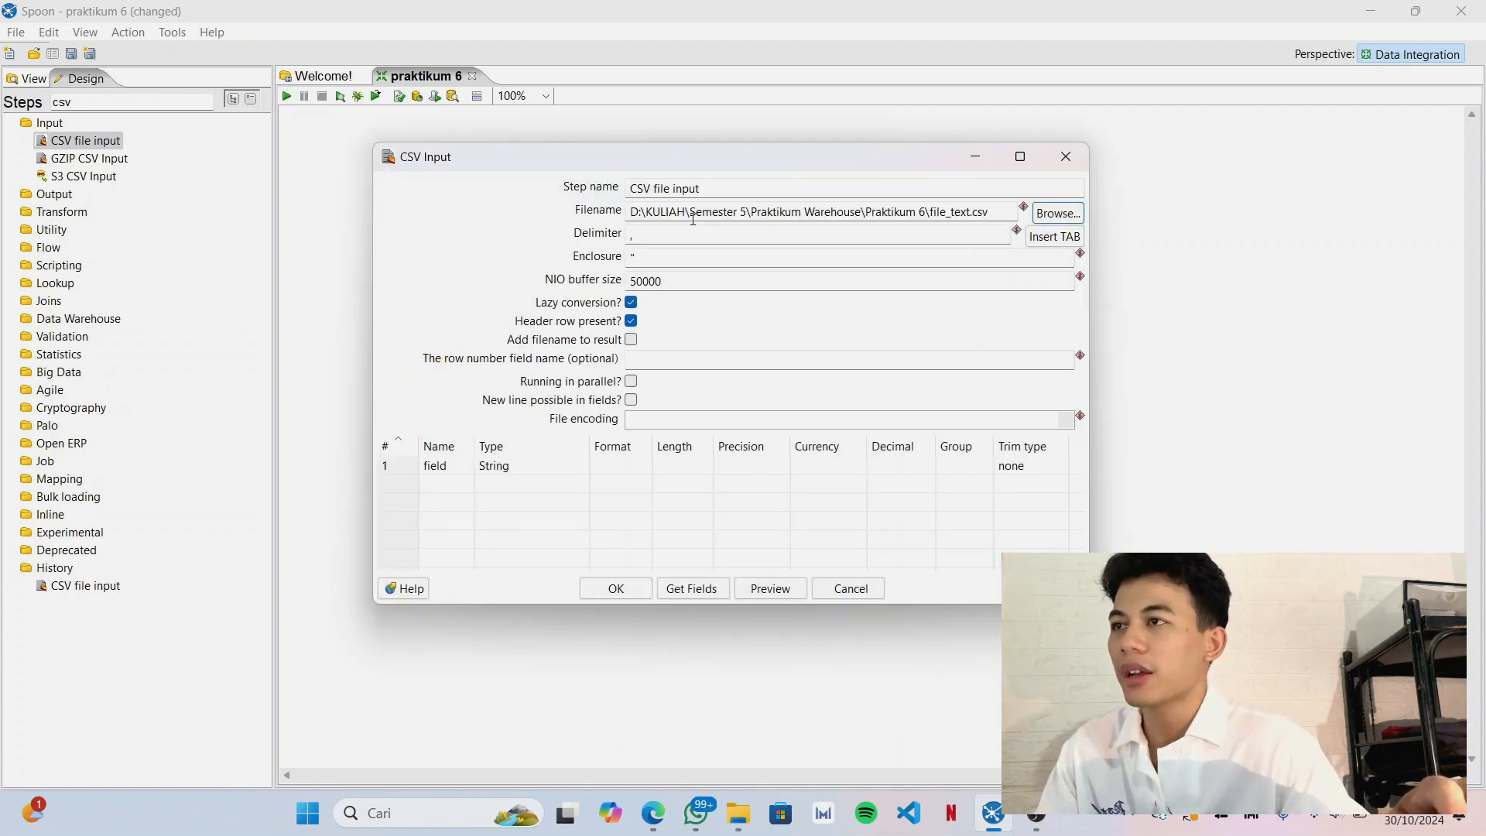
Get the CSV input's fields from the file using a sample of 100 lines and accept the step settings.
click(667, 229)
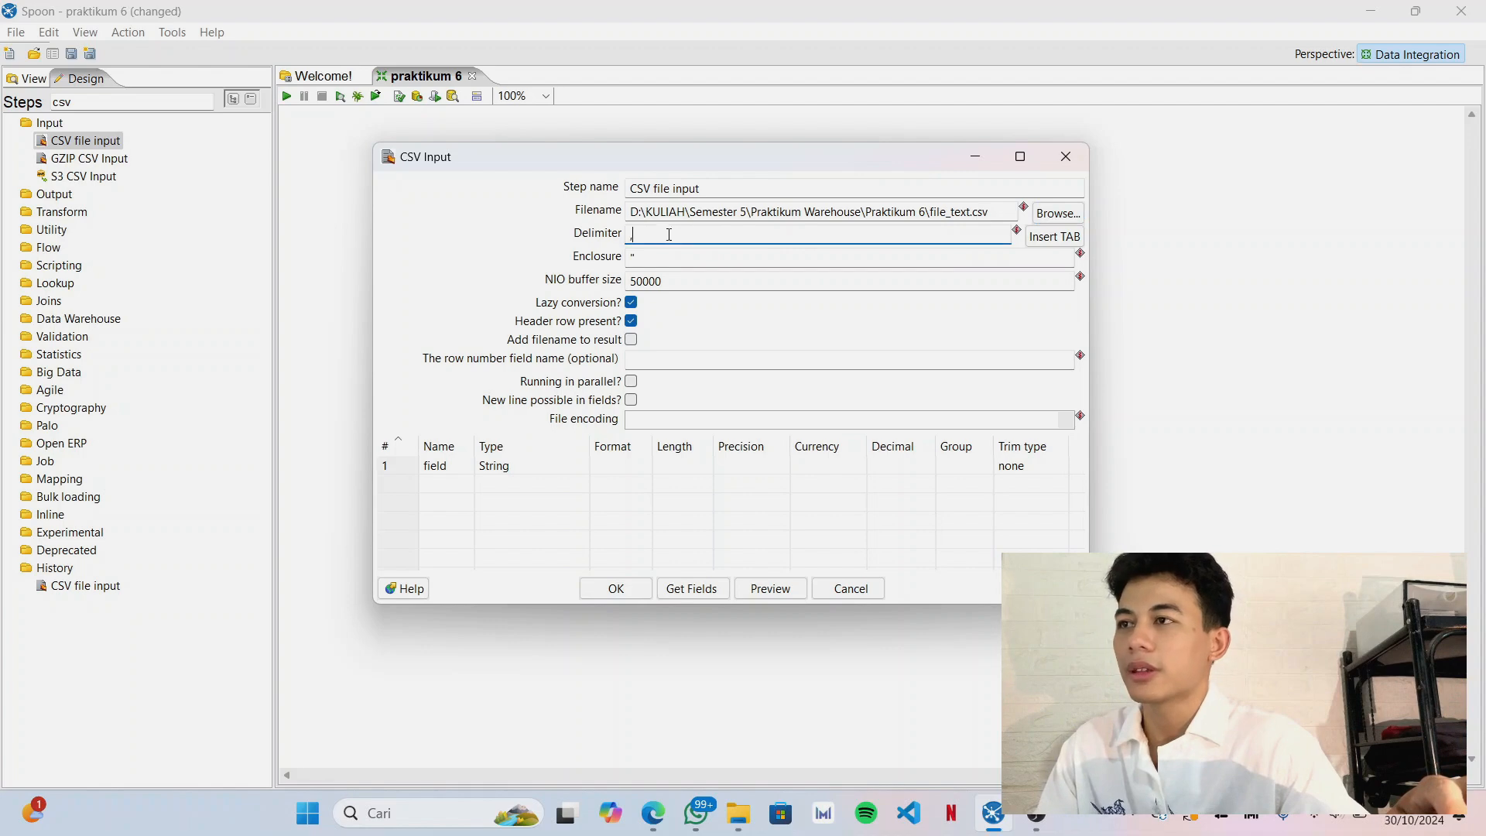
click(666, 260)
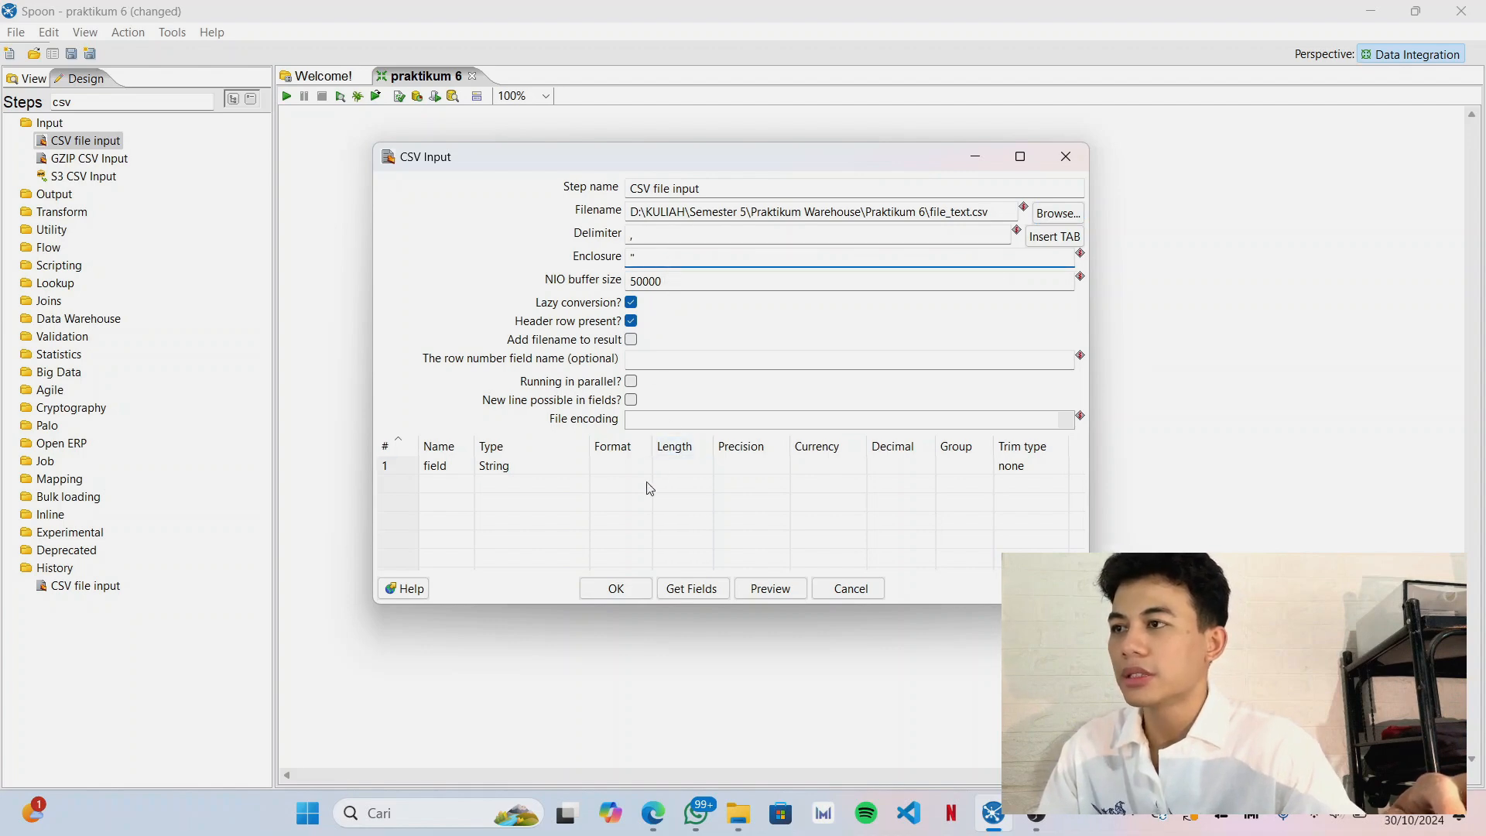
click(700, 596)
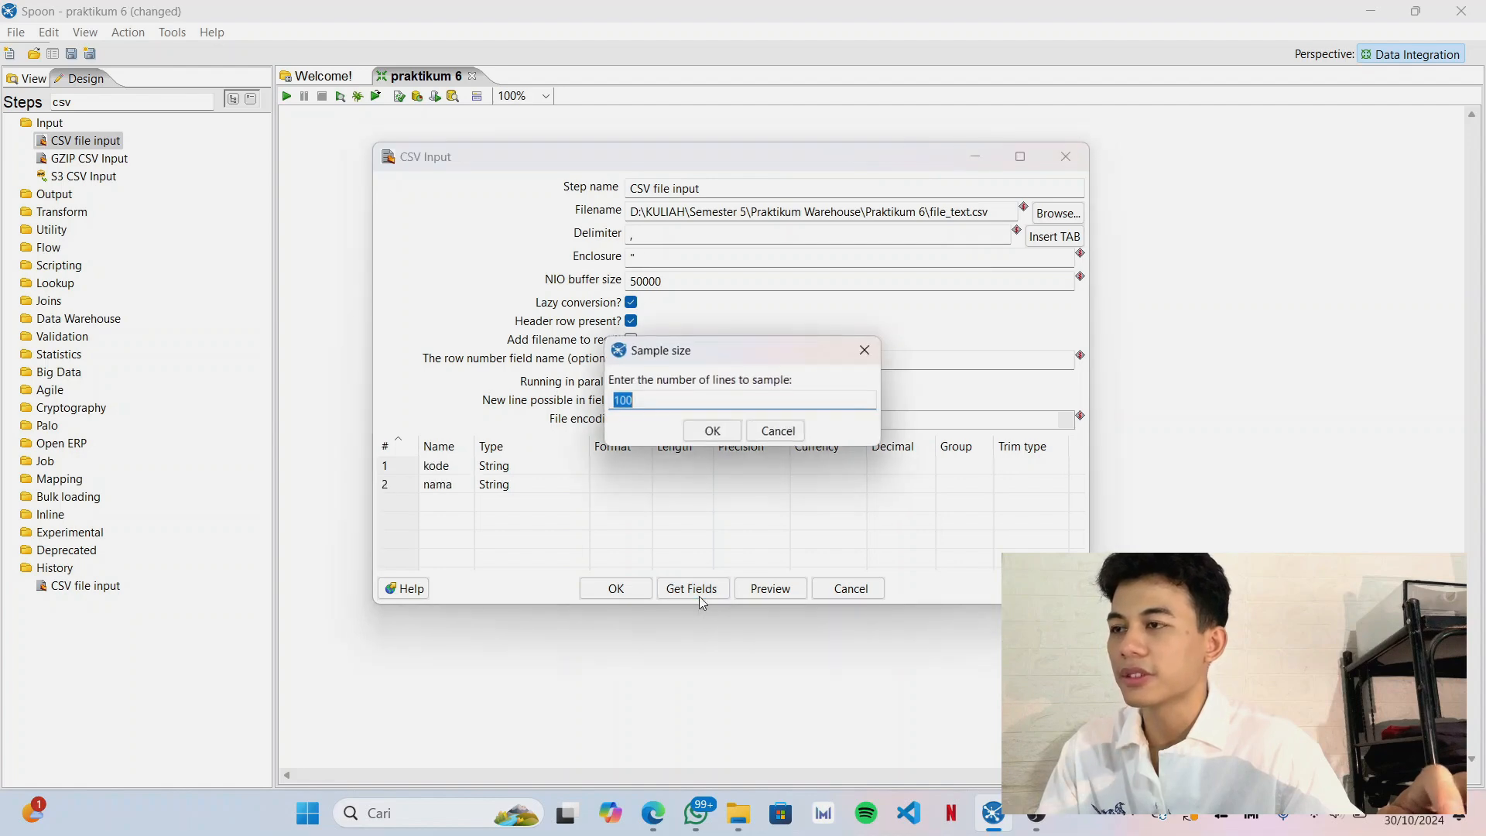
click(706, 431)
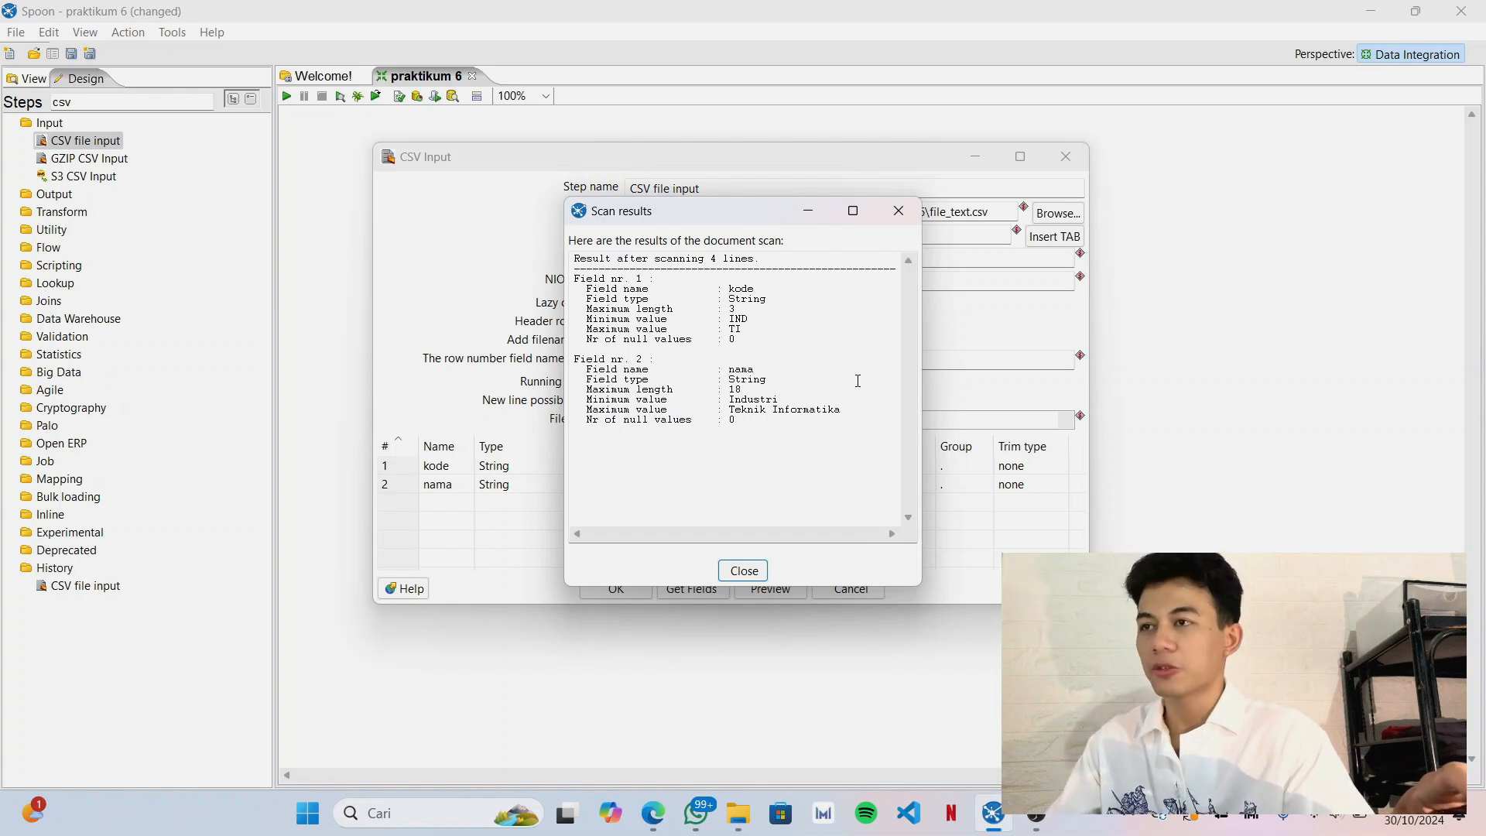
click(743, 573)
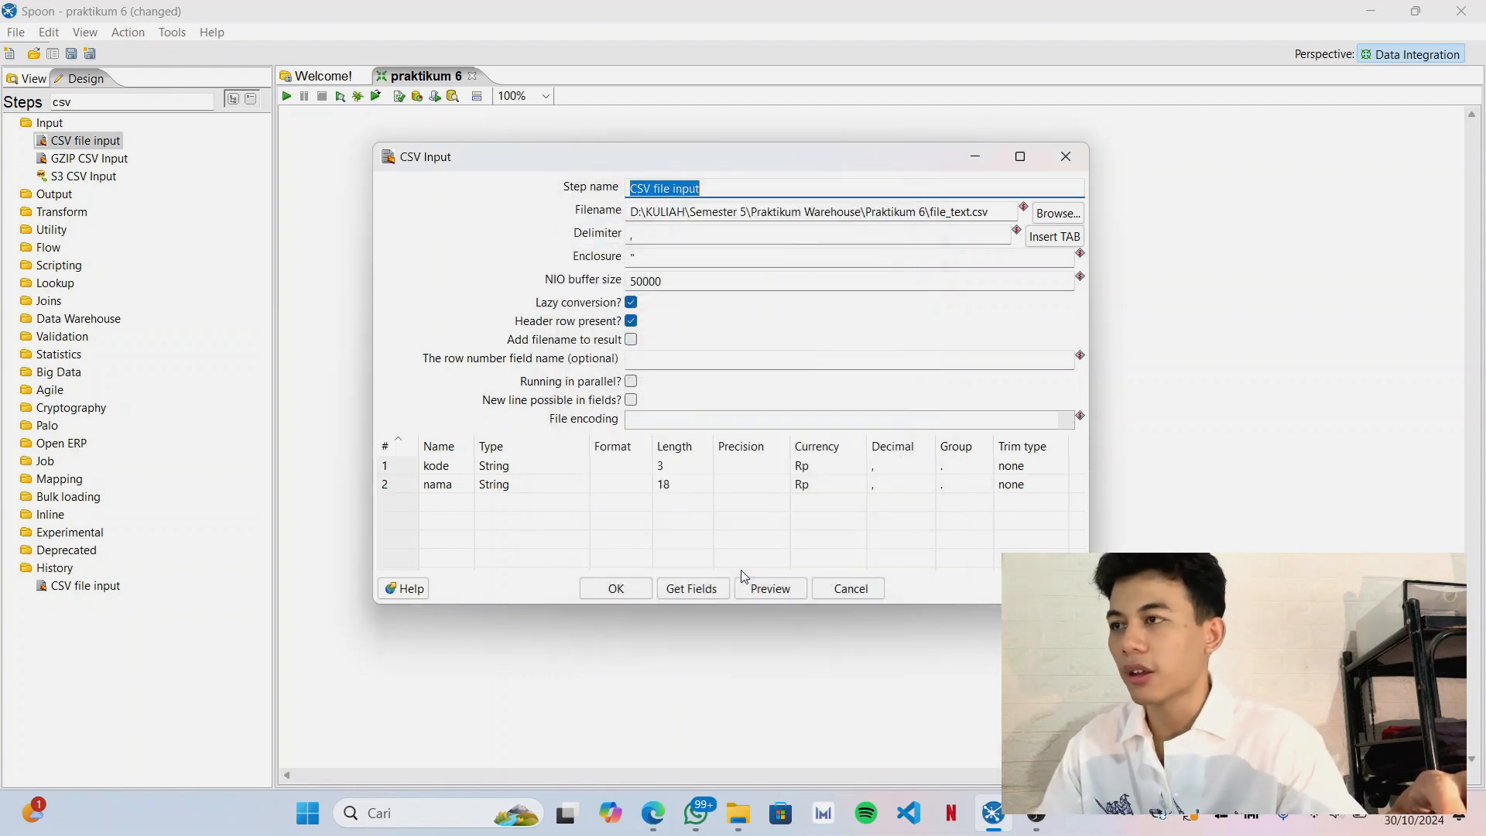
click(613, 589)
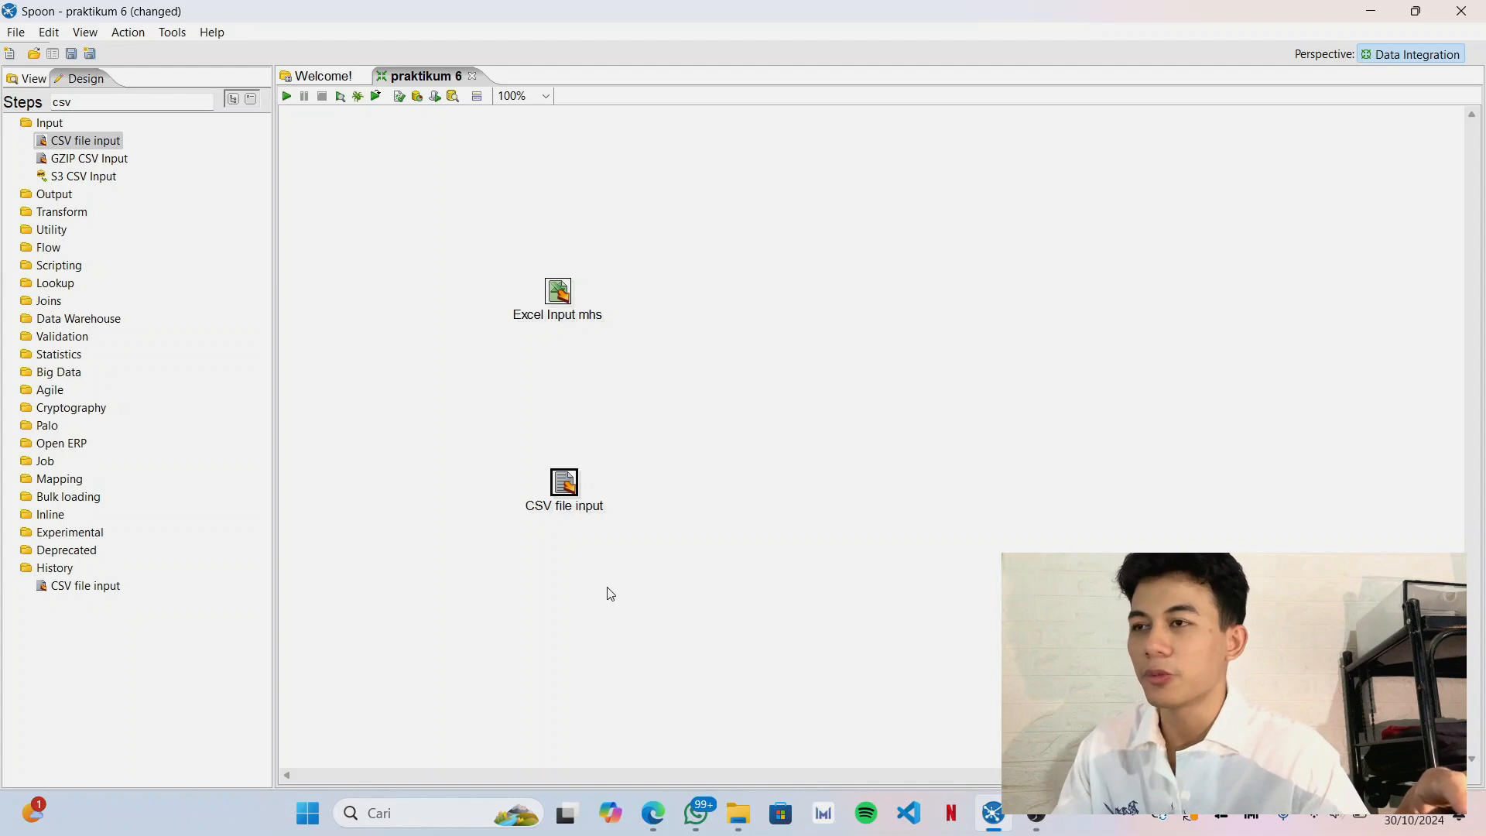
Rename the CSV file input step as "CSV file prodi".
double_click(571, 495)
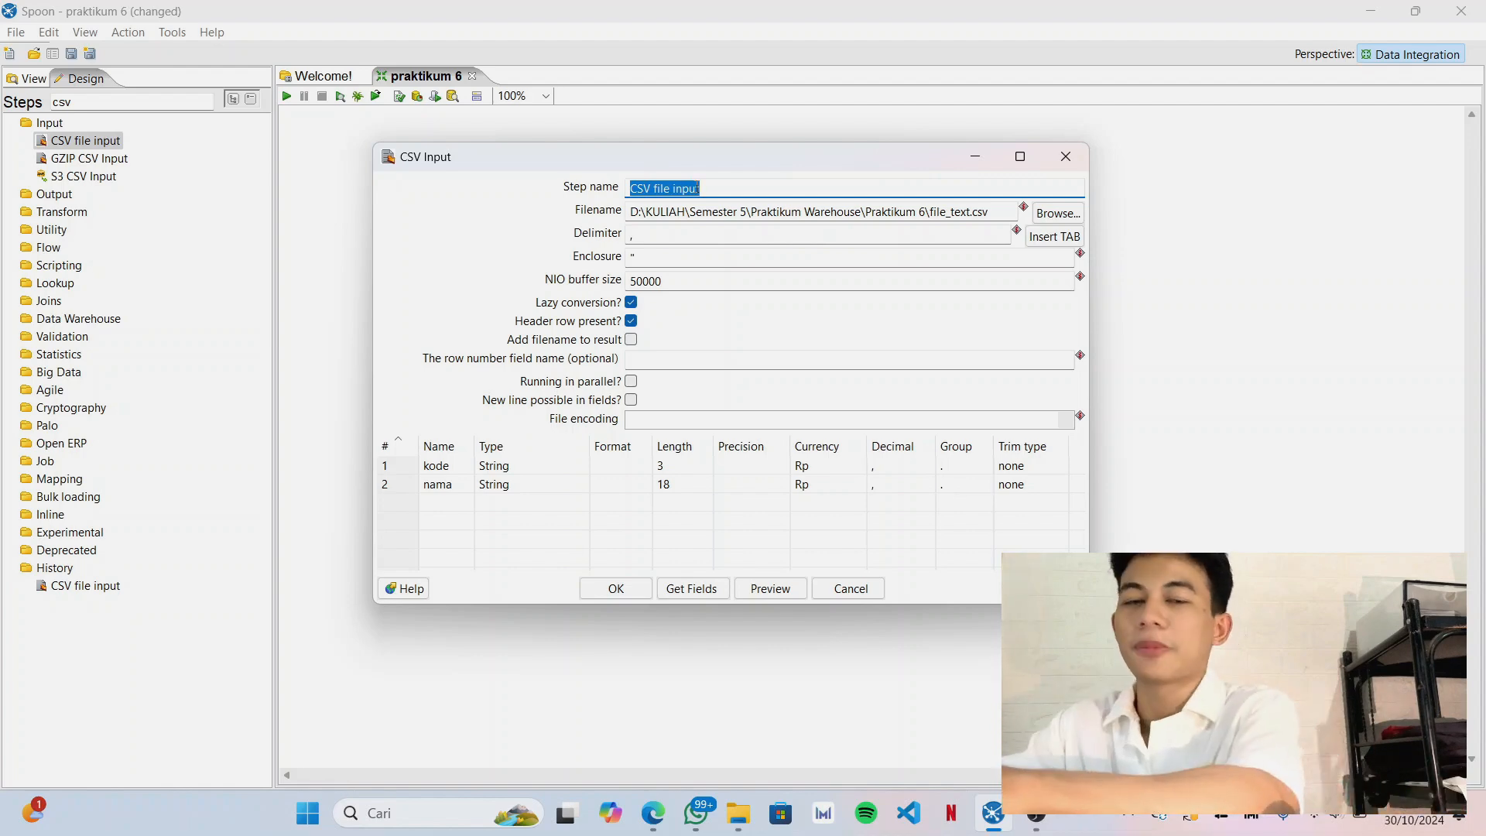
key(BackSpace)
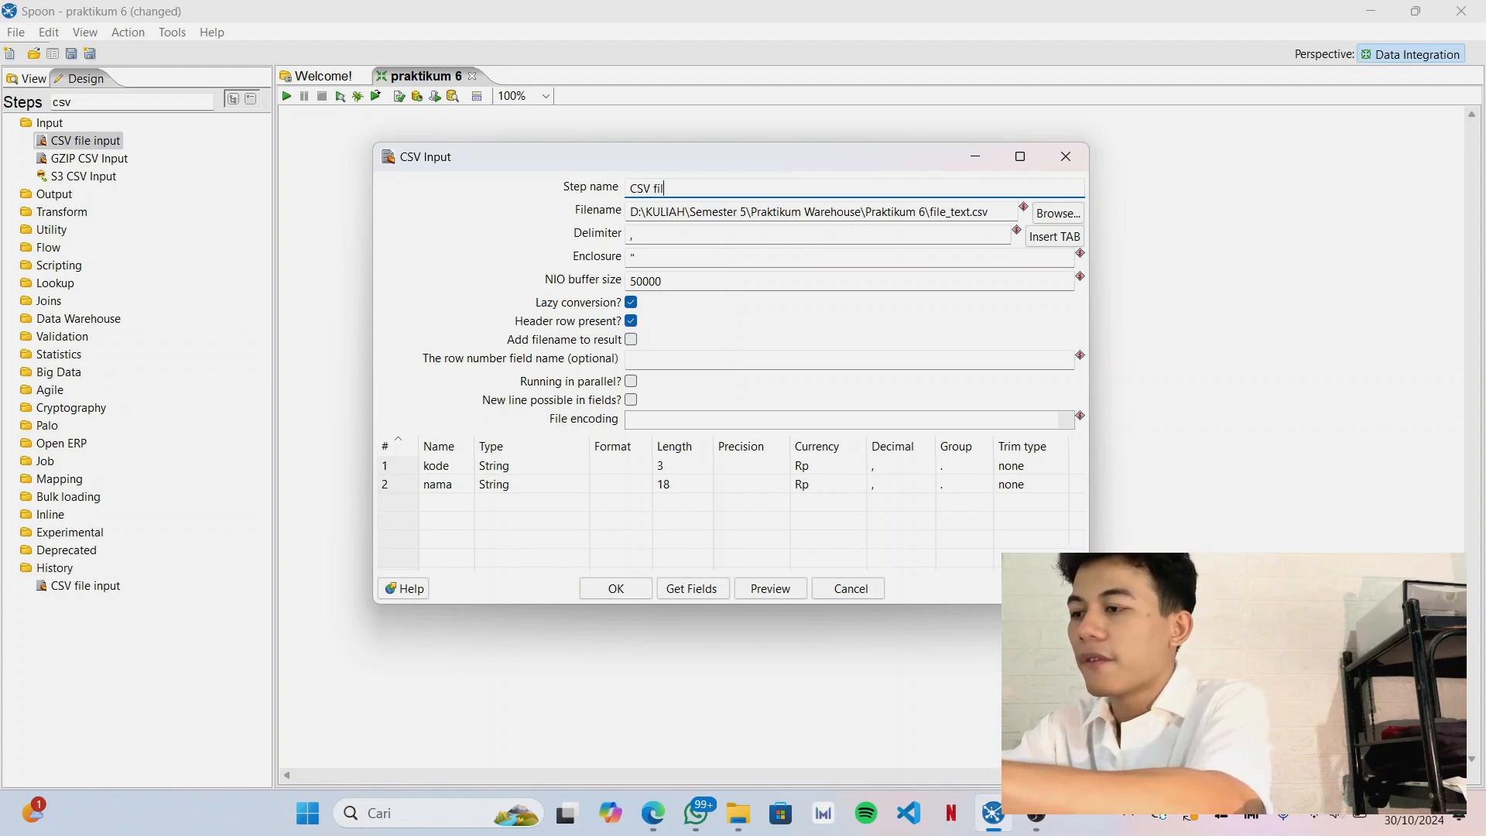
text(CSV file prodi)
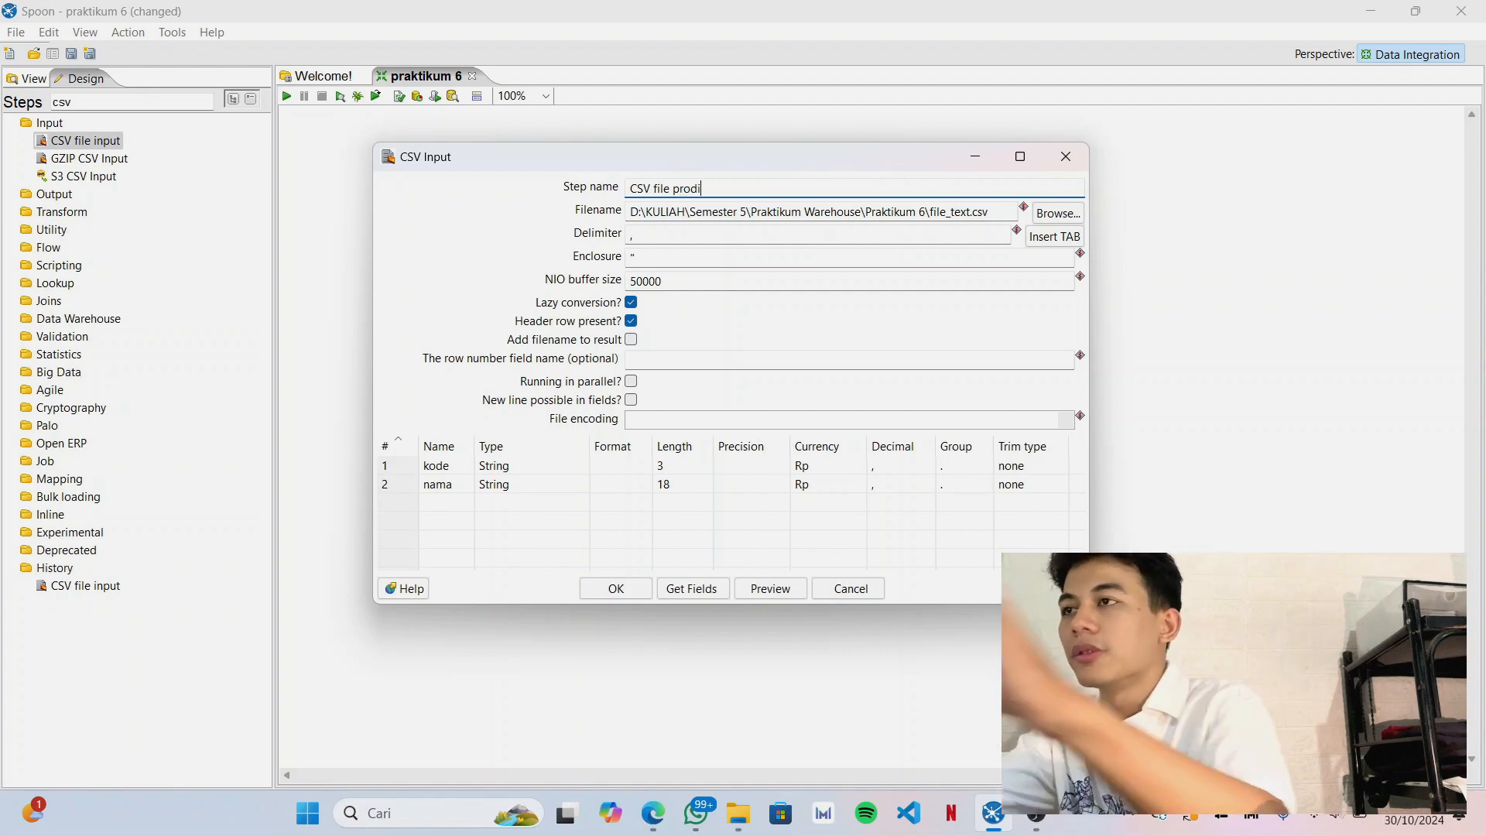
click(626, 590)
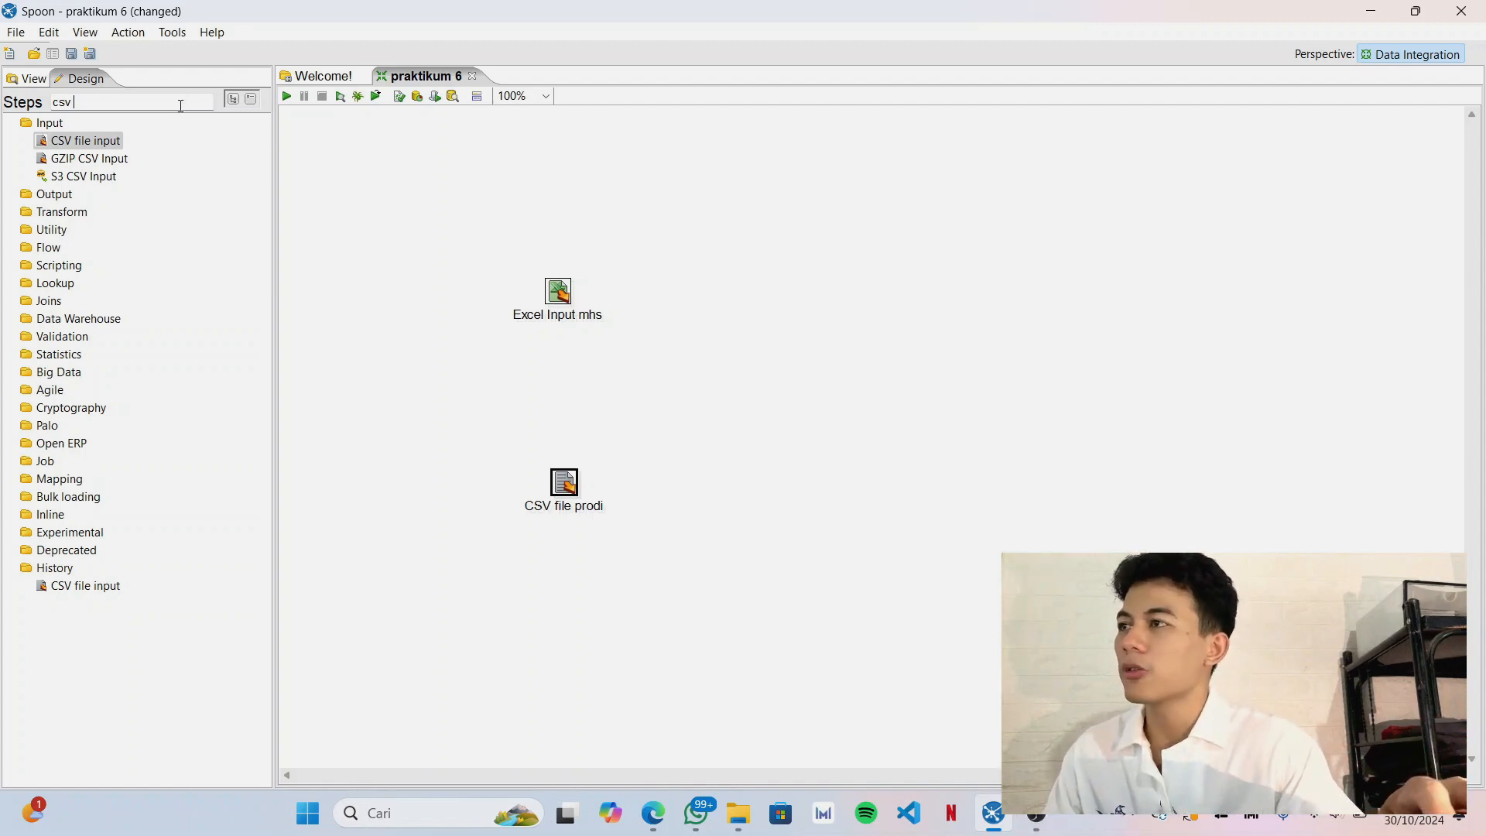
Search the steps for "sort" and place two Sort rows steps, one beside Excel Input mhs and one beside CSV file prodi.
key(BackSpace)
key(BackSpace)
key(BackSpace)
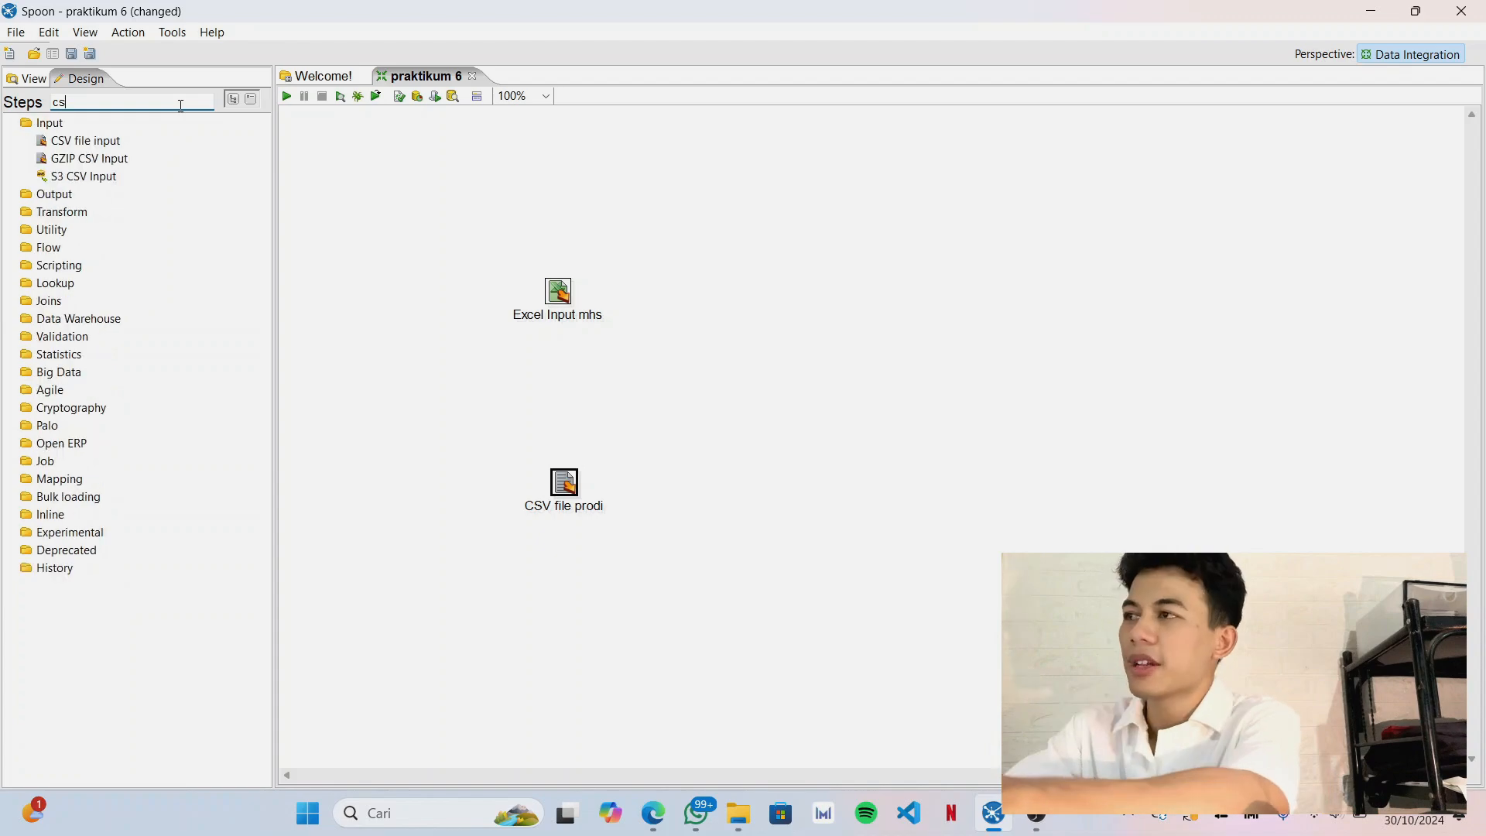
text(so)
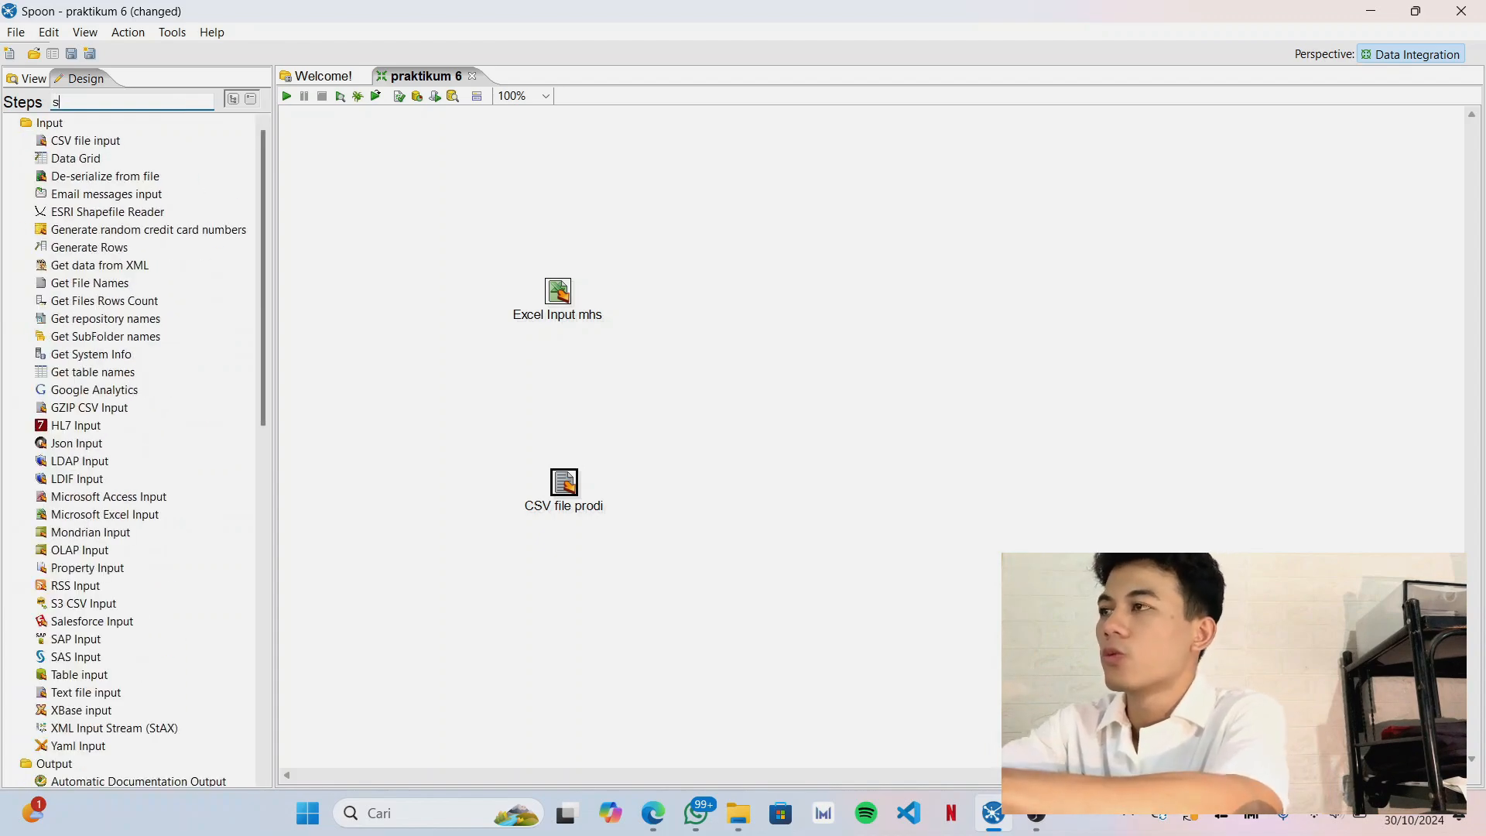
text(rt)
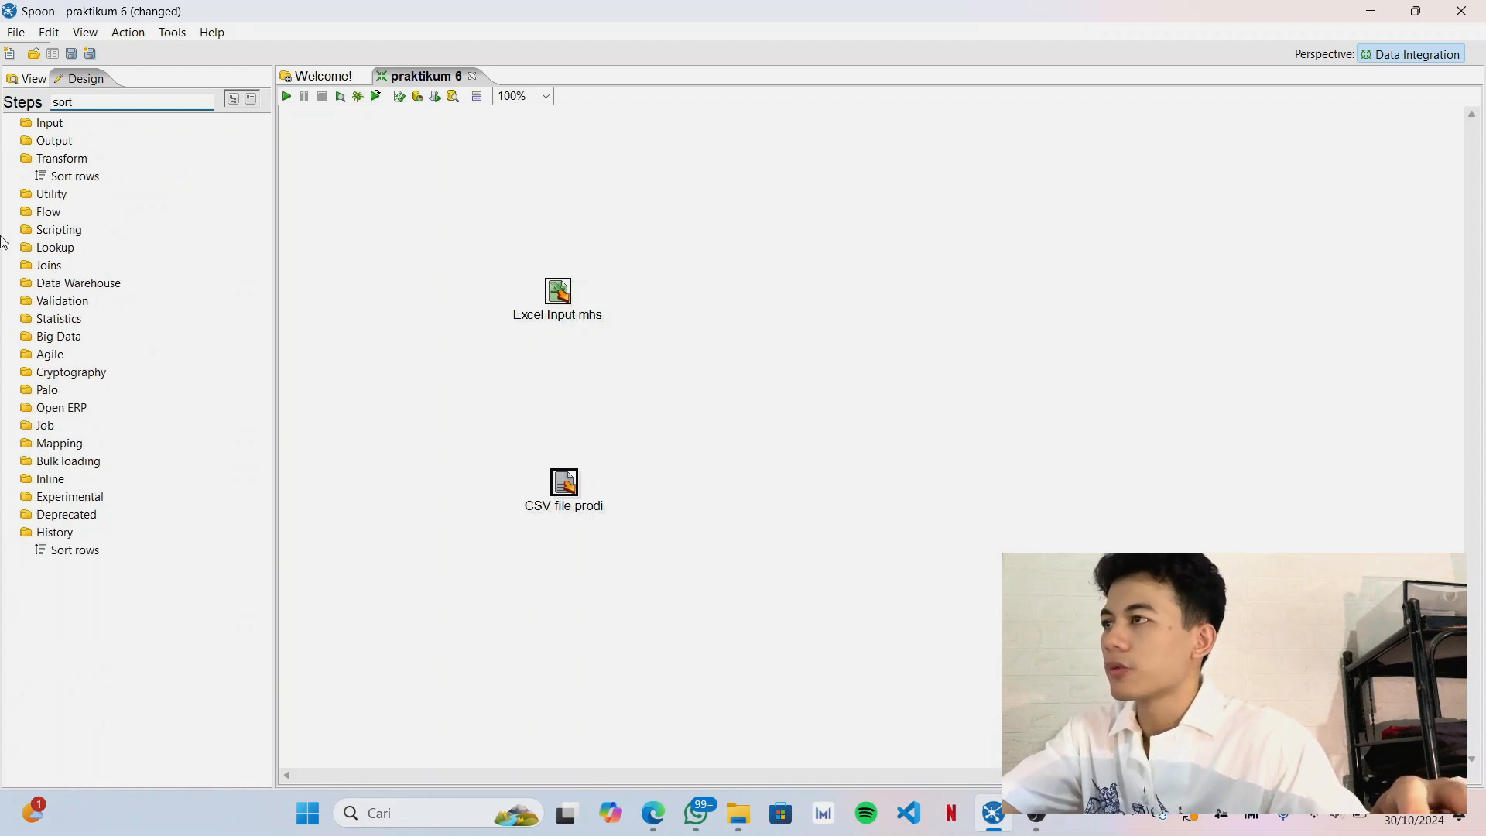
drag(67, 184, 802, 292)
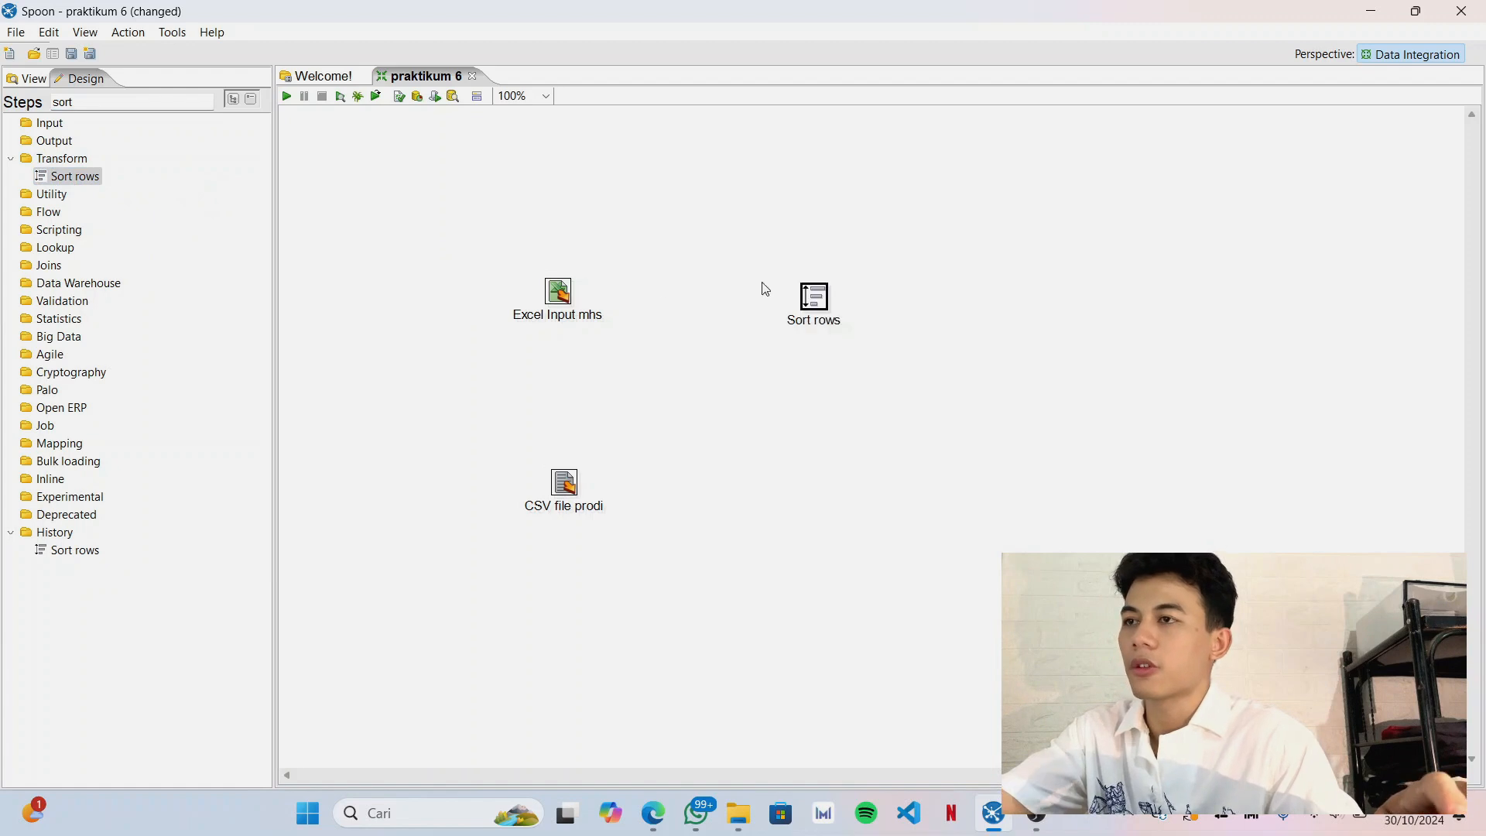
drag(92, 180, 813, 486)
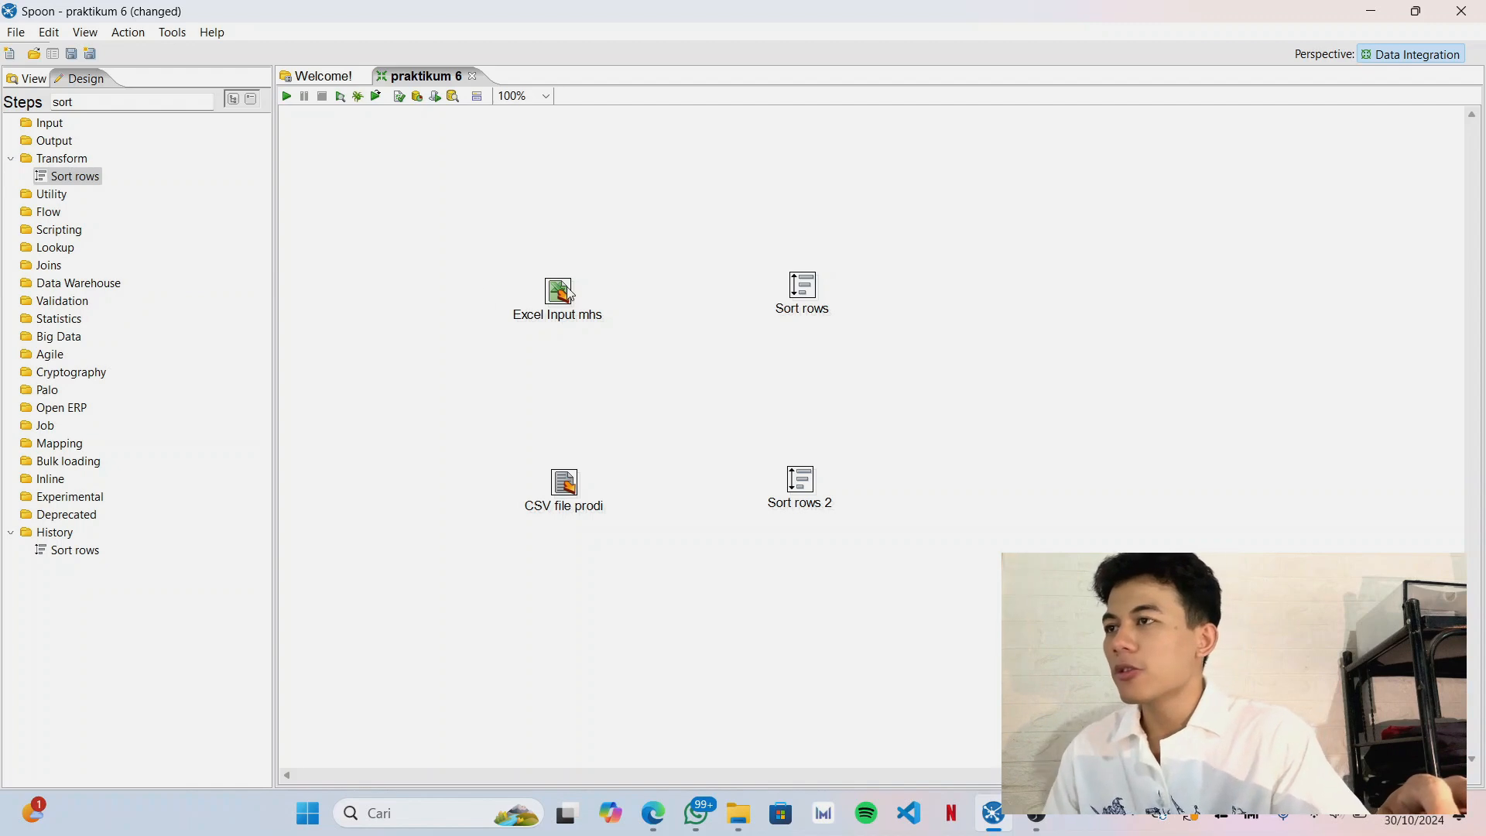
mouse_move(569, 293)
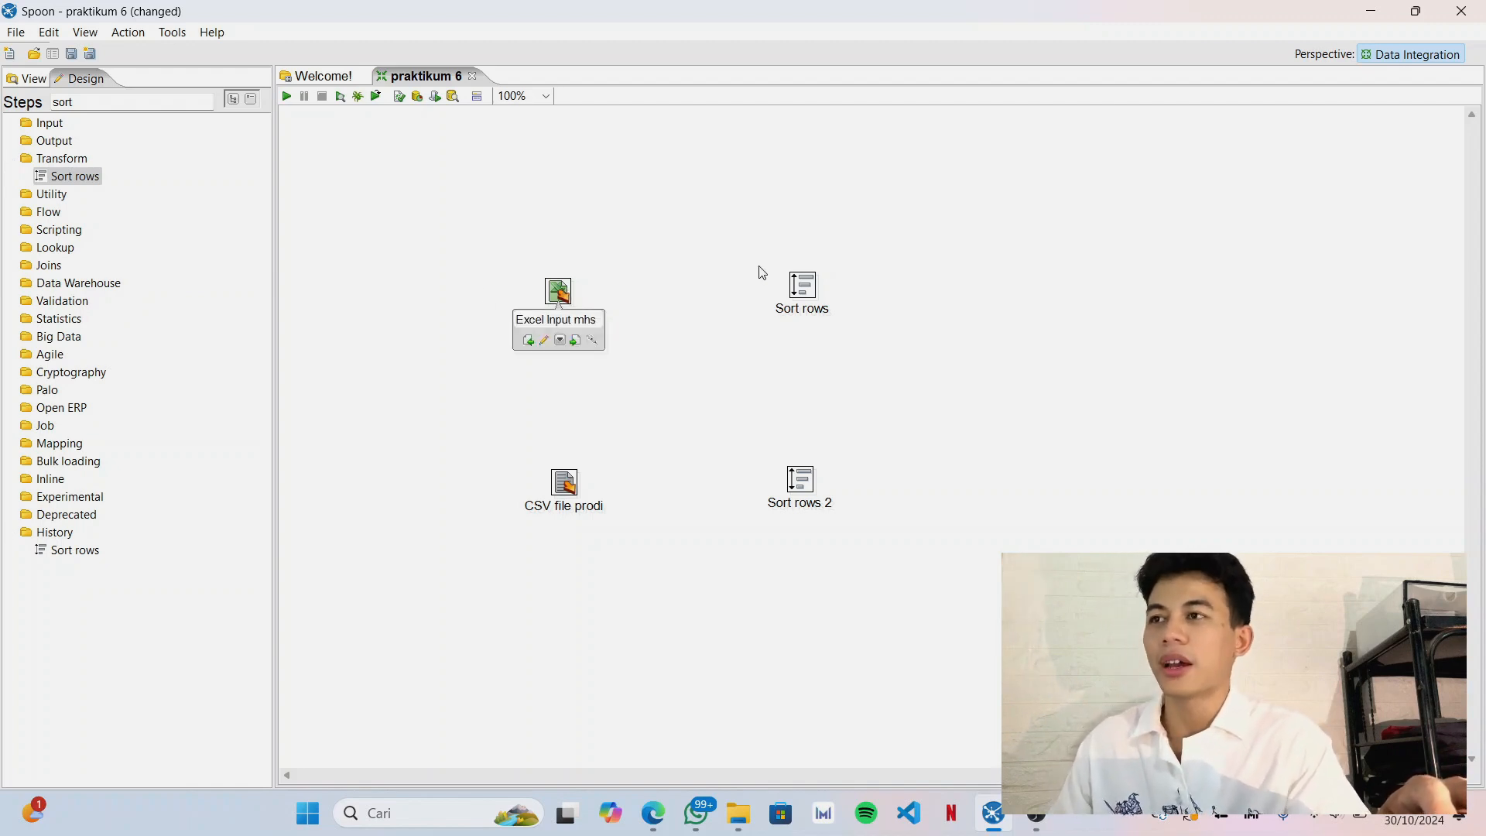
drag(797, 285, 801, 304)
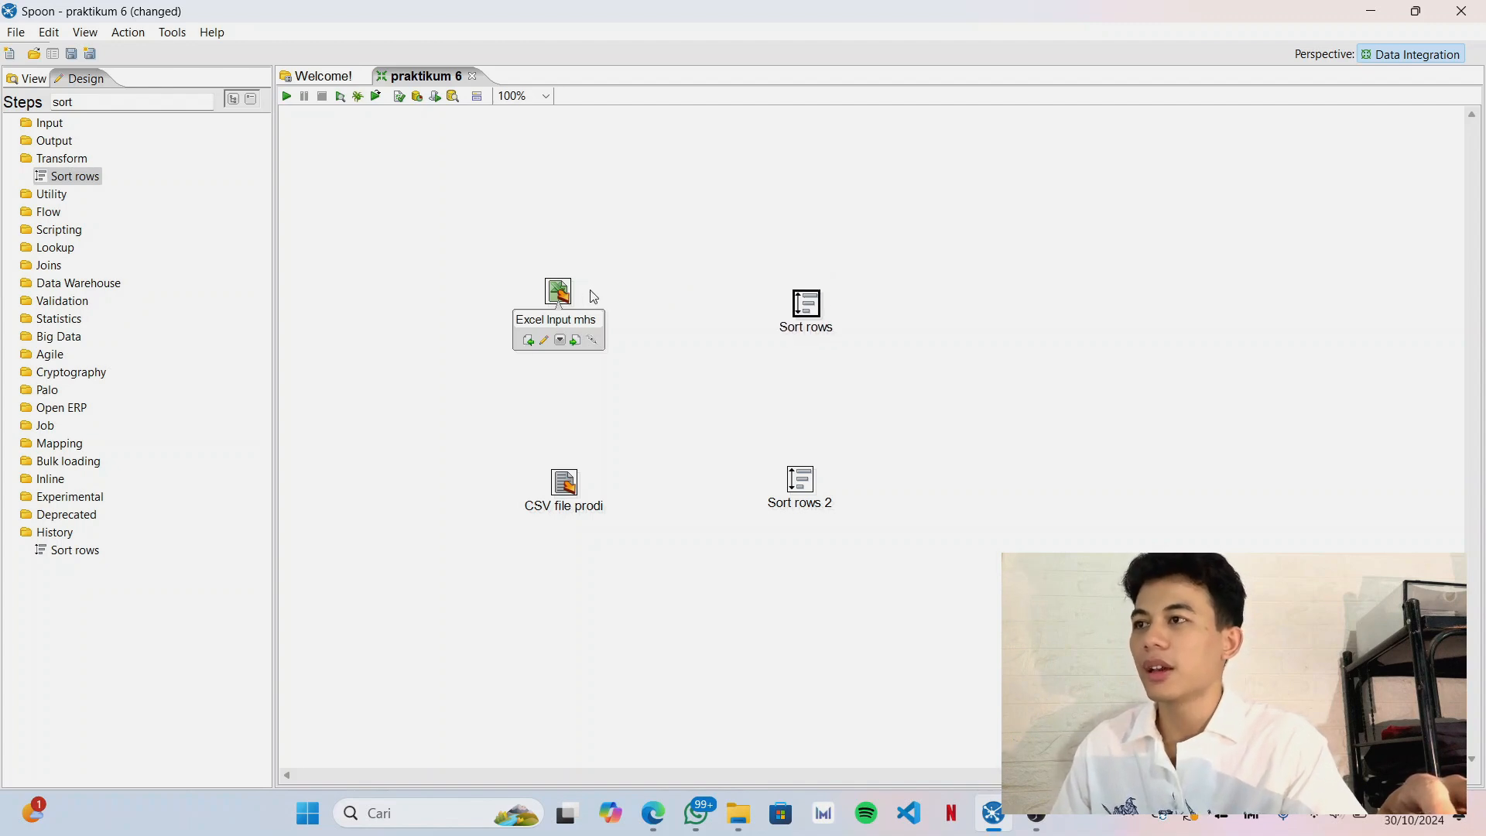
Connect Excel Input mhs to Sort rows and CSV file prodi to Sort rows 2 as main output, levelling Sort rows with Excel Input mhs.
mouse_move(569, 298)
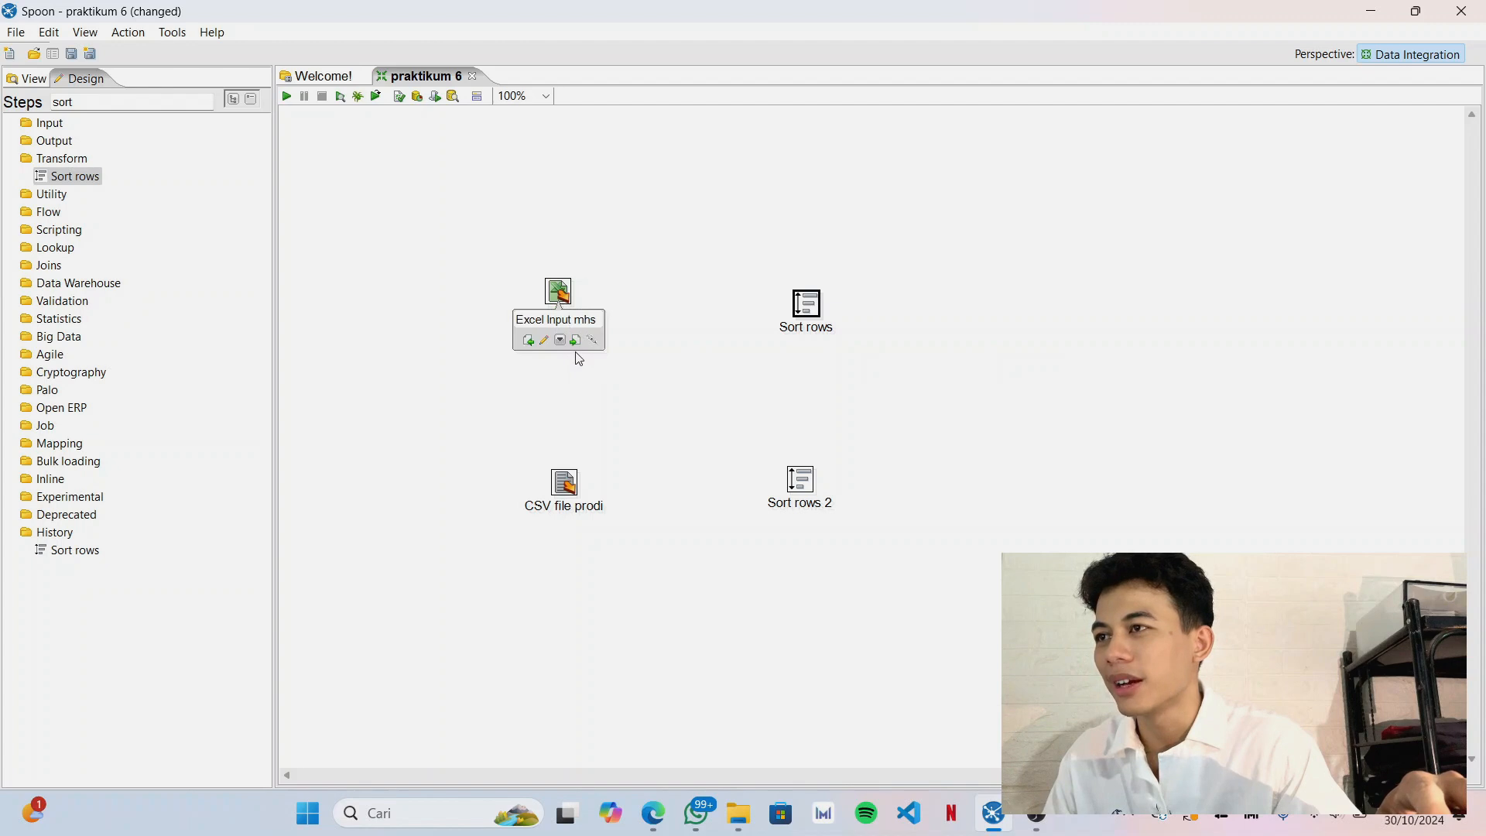
drag(579, 343, 797, 303)
mouse_move(811, 302)
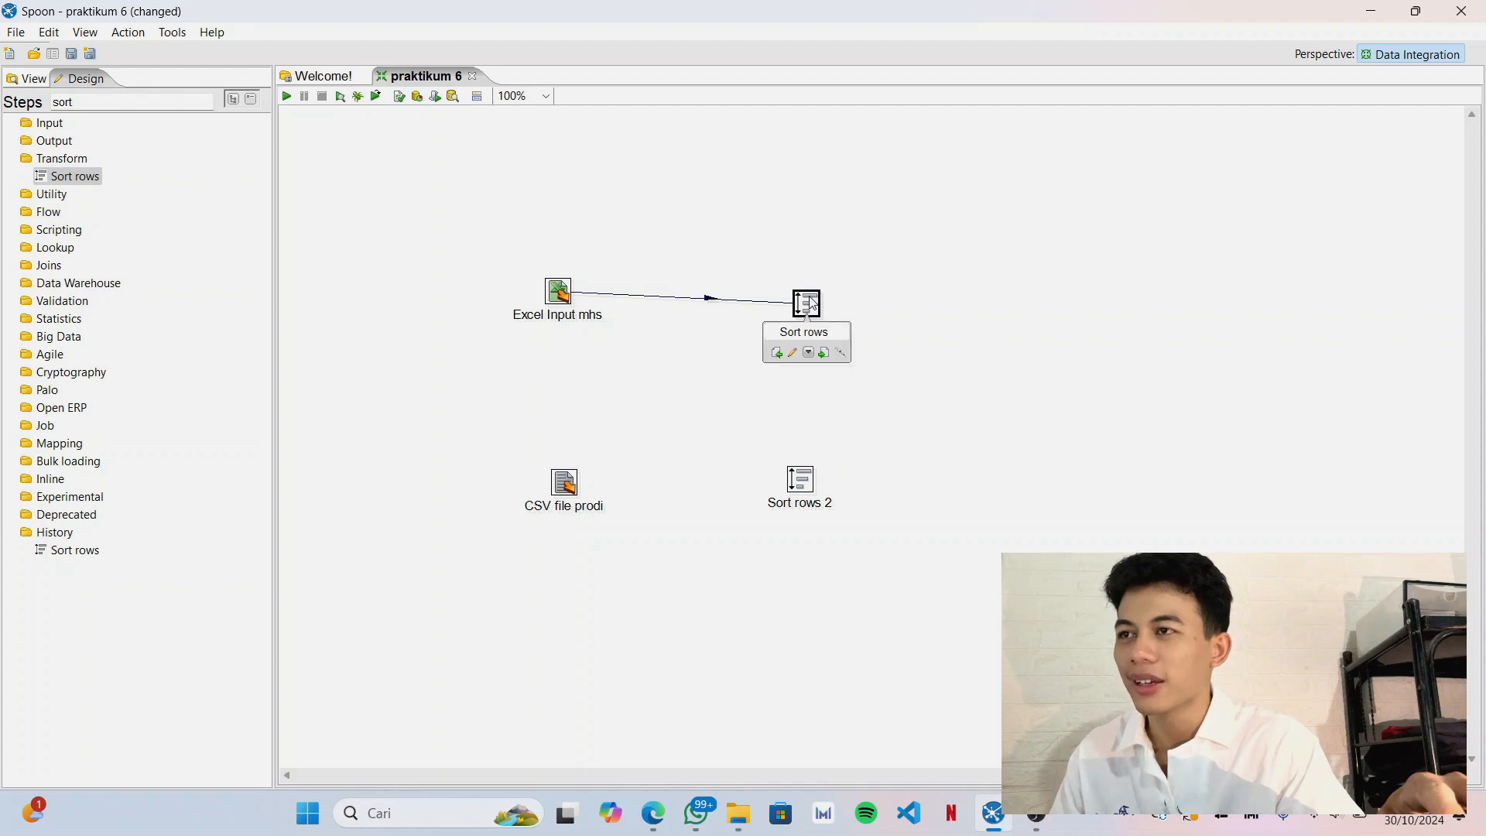
mouse_move(573, 488)
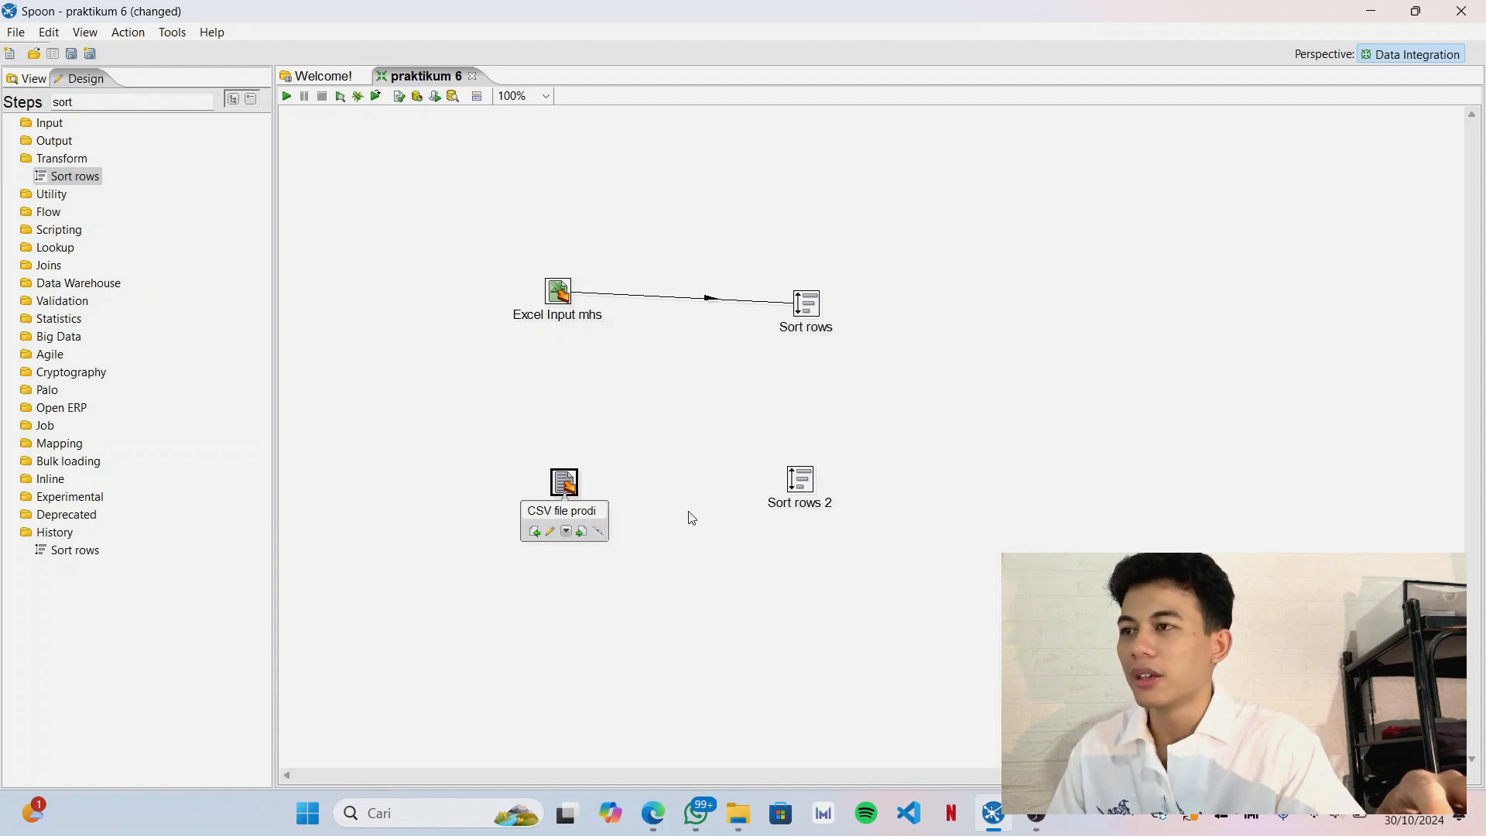
drag(592, 527, 797, 491)
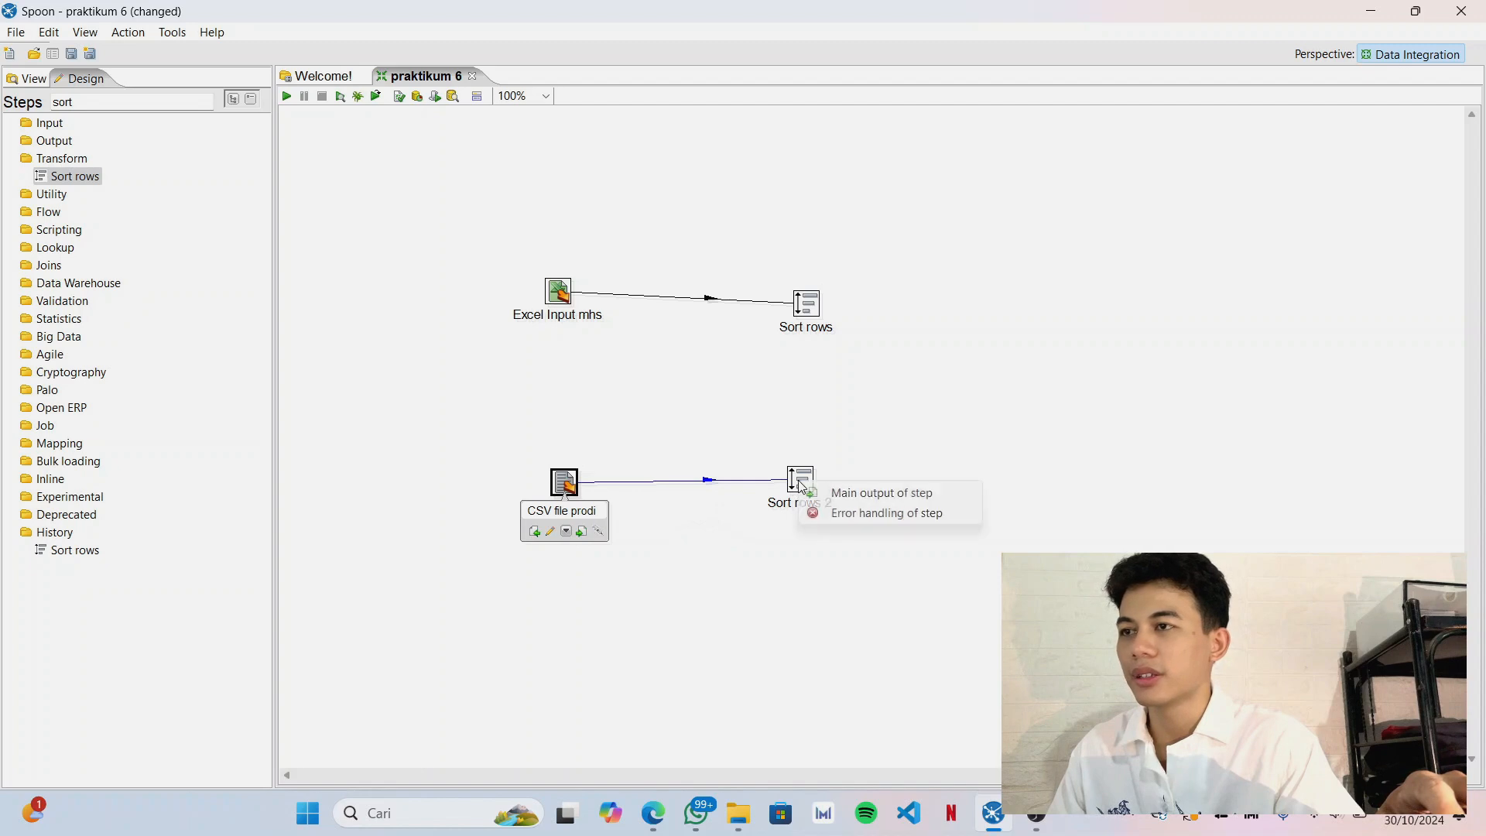
click(835, 493)
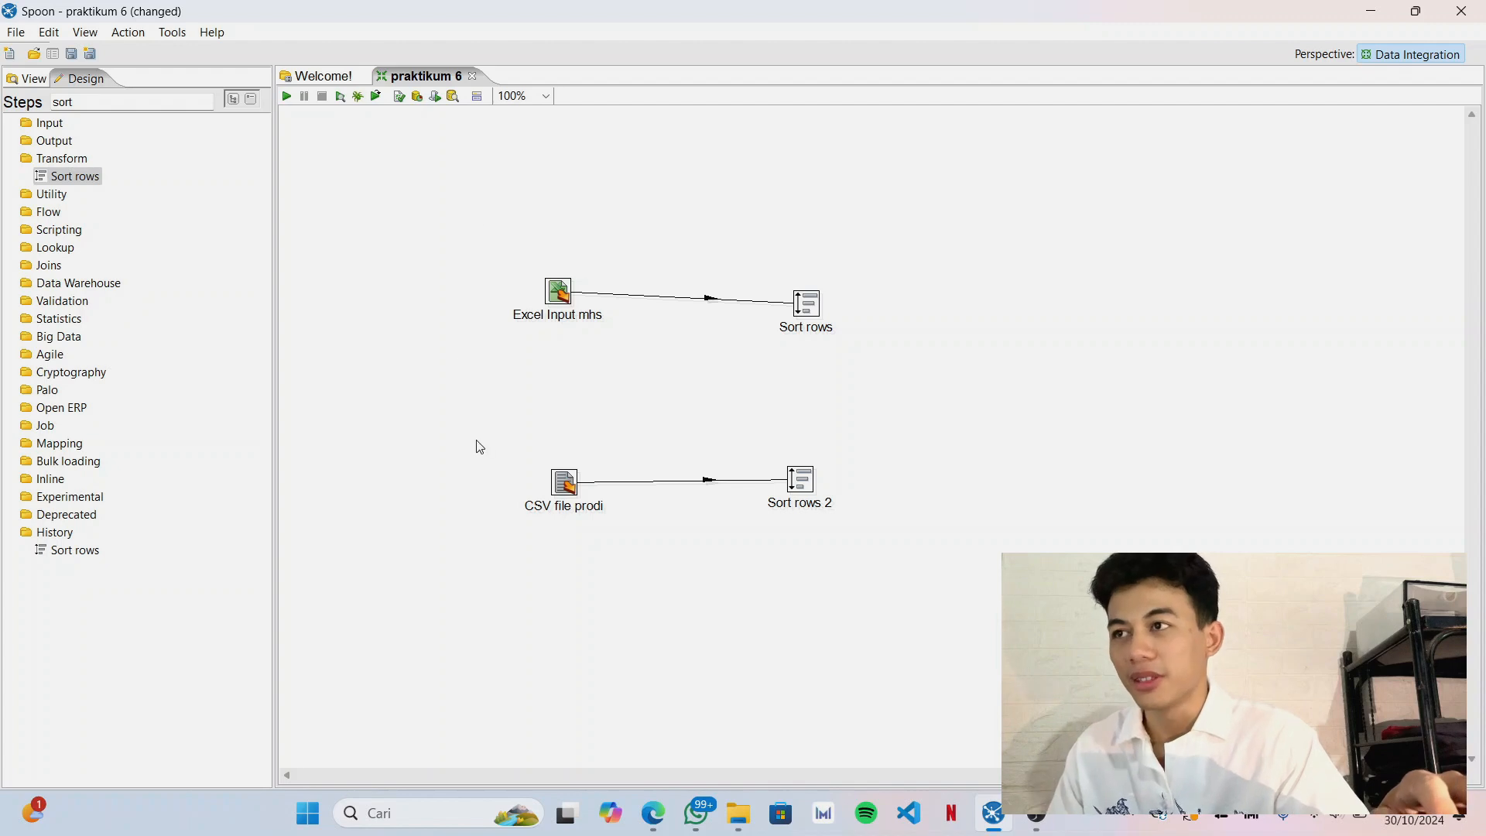
drag(799, 306, 796, 294)
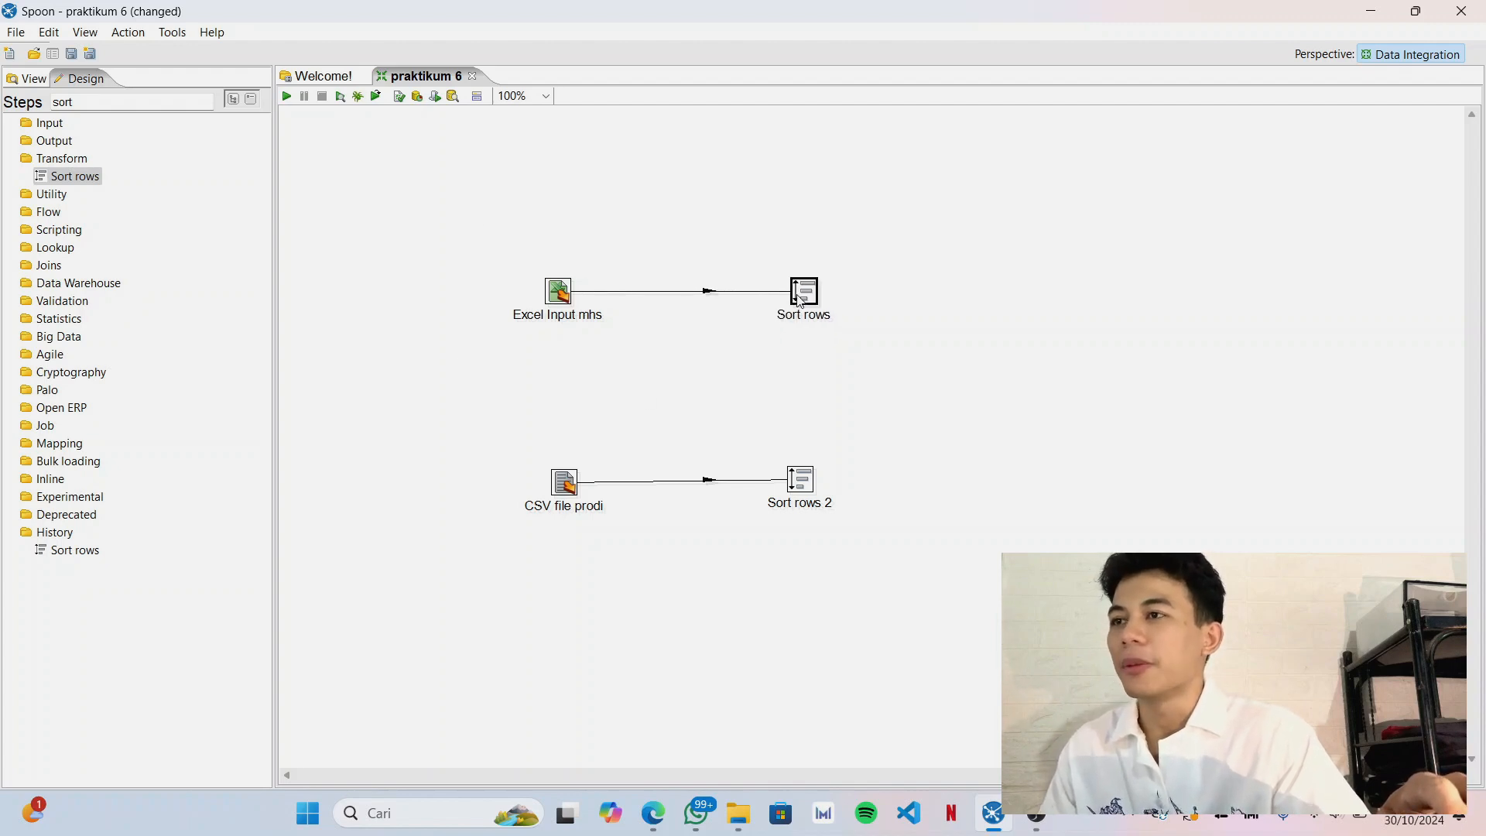
Open the settings of the Sort rows step fed by Excel Input mhs and rename it as "Sort rows mhs".
mouse_move(821, 300)
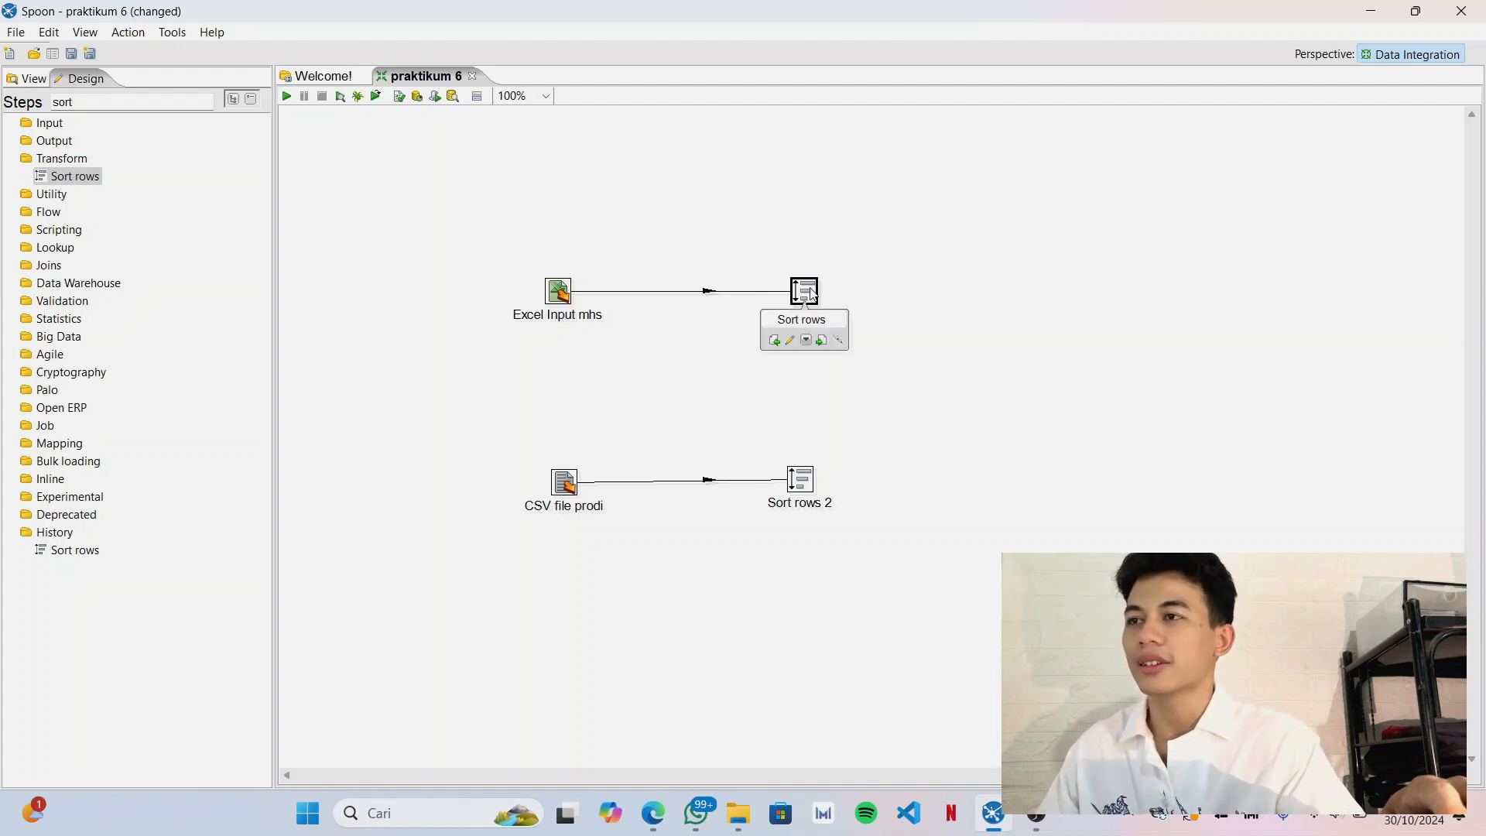
double_click(811, 292)
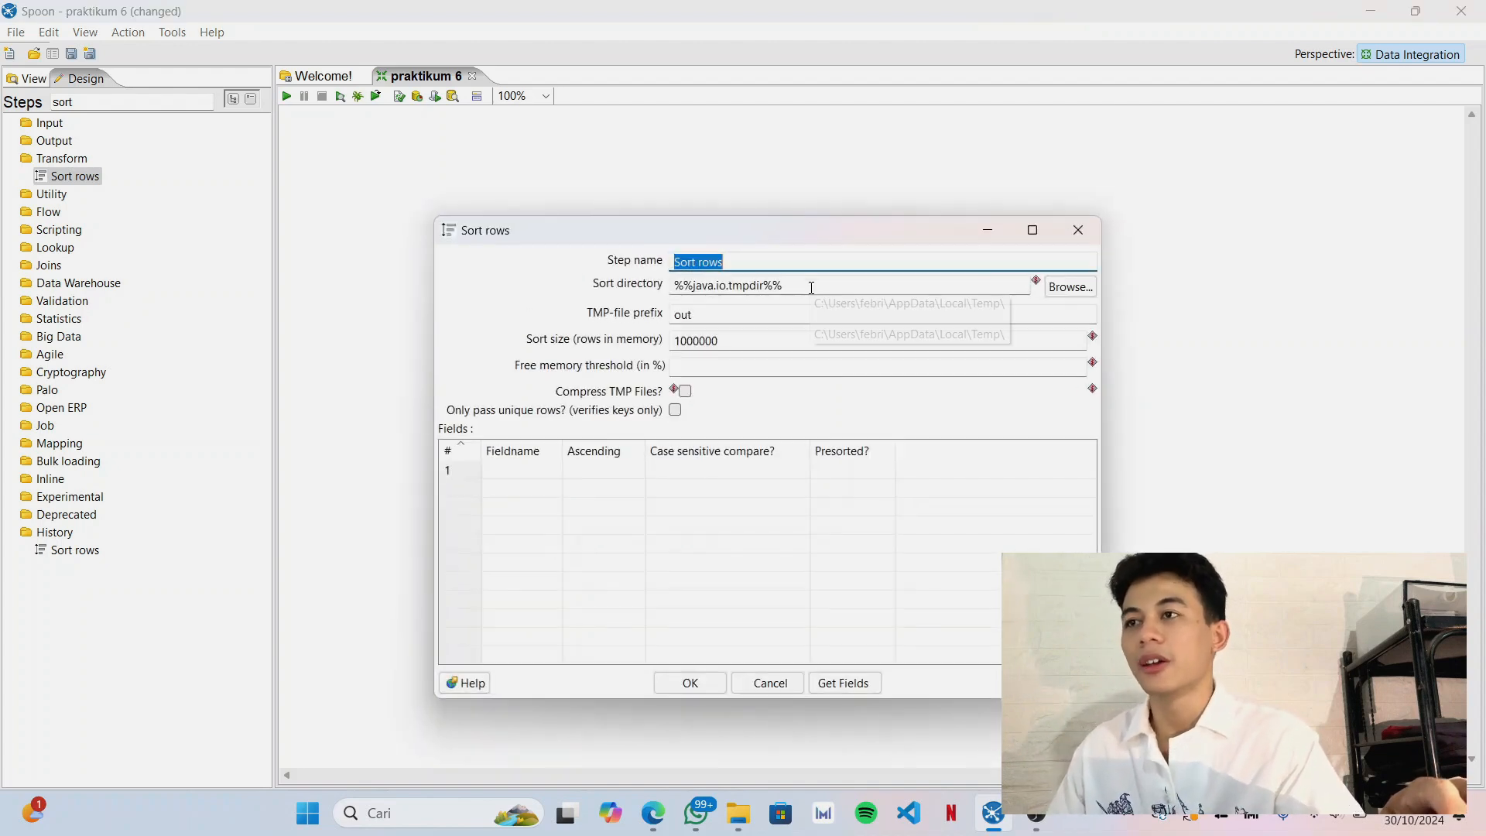
click(748, 270)
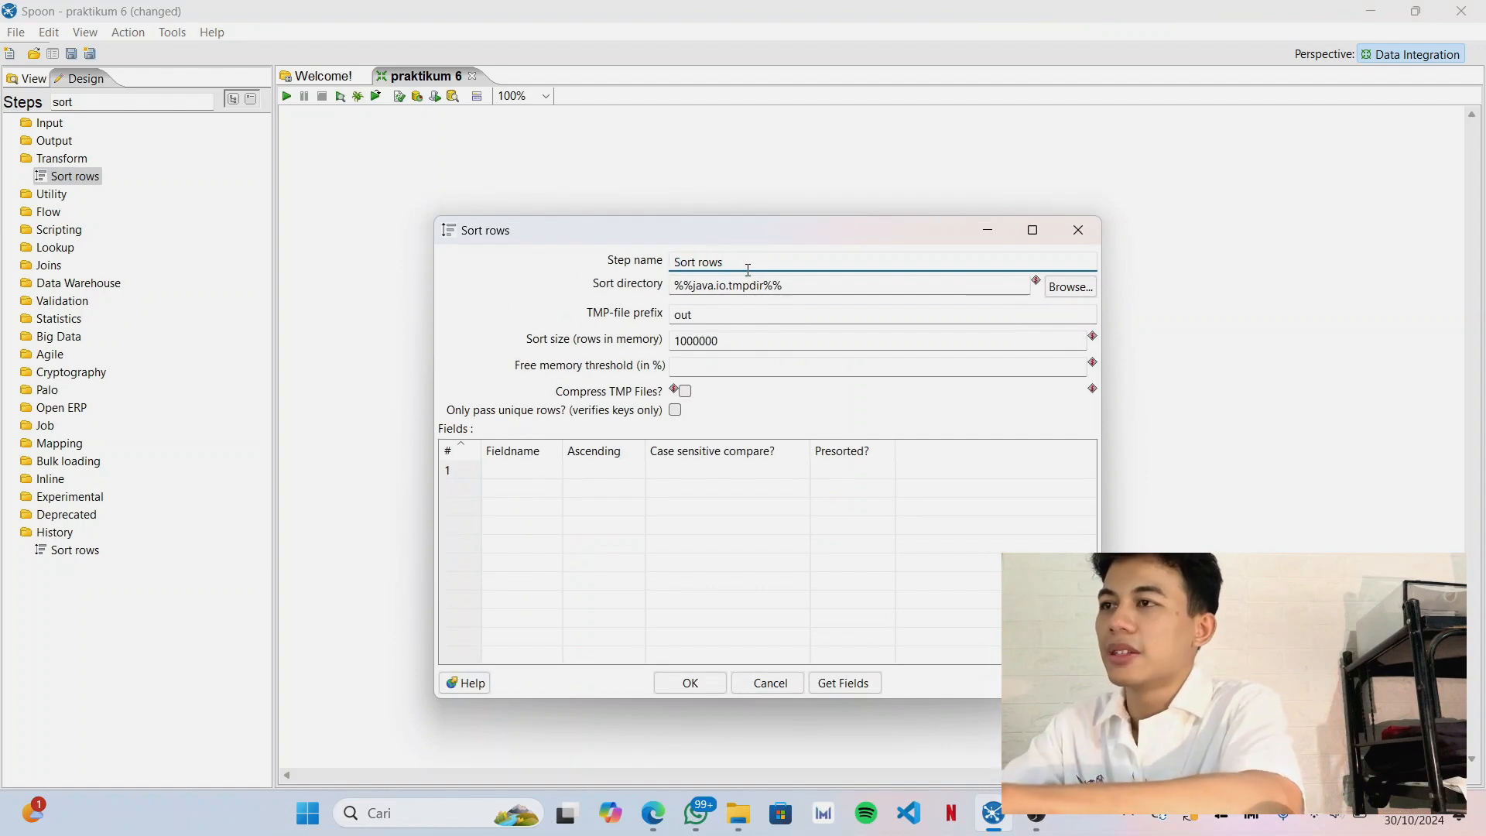
text(mhs)
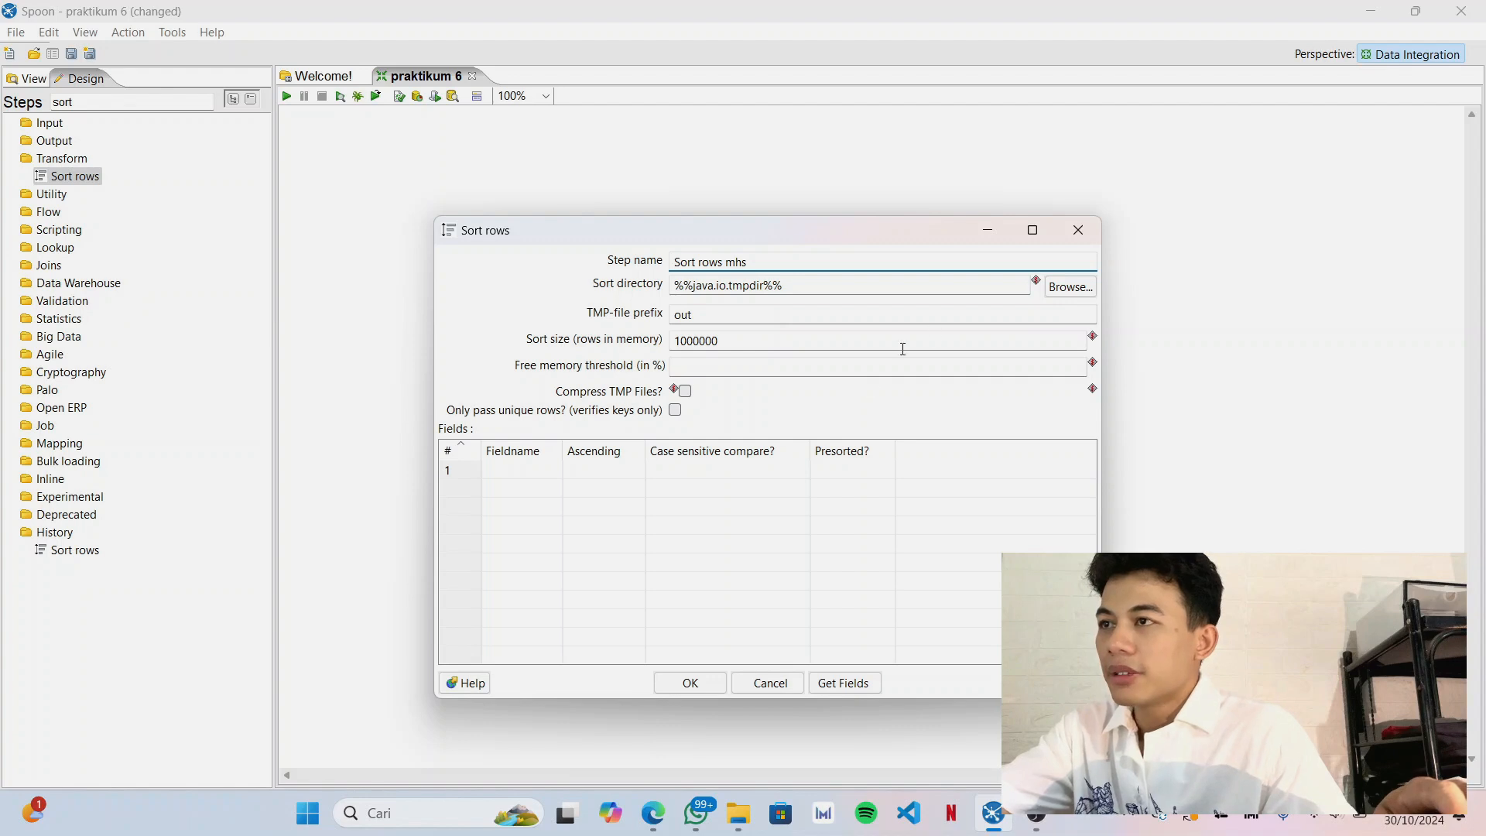
Get the incoming fields for Sort rows mhs and delete NPM and Nama, keeping only Prodi as the sort field.
click(850, 684)
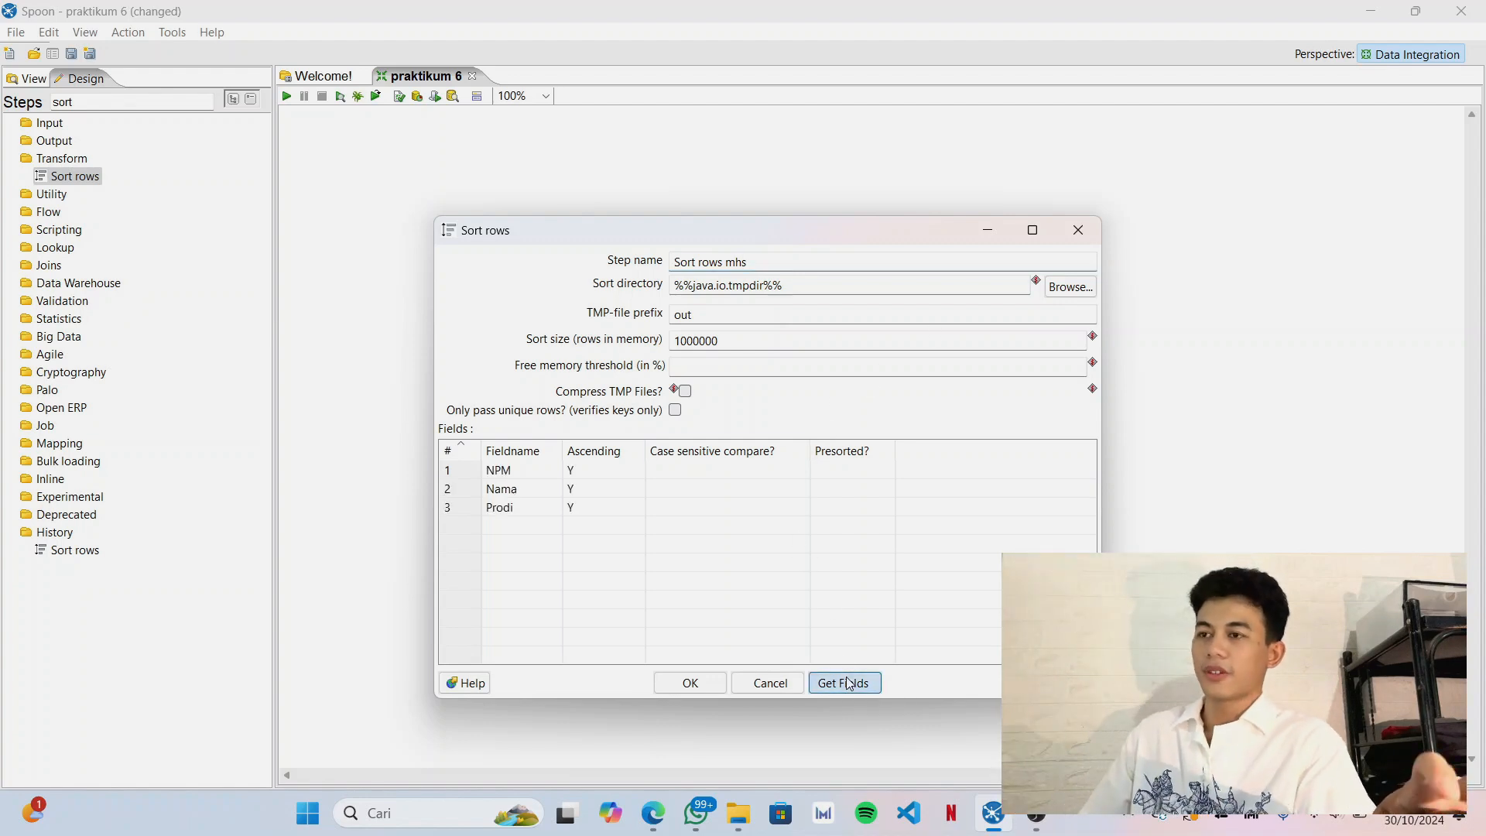
click(455, 472)
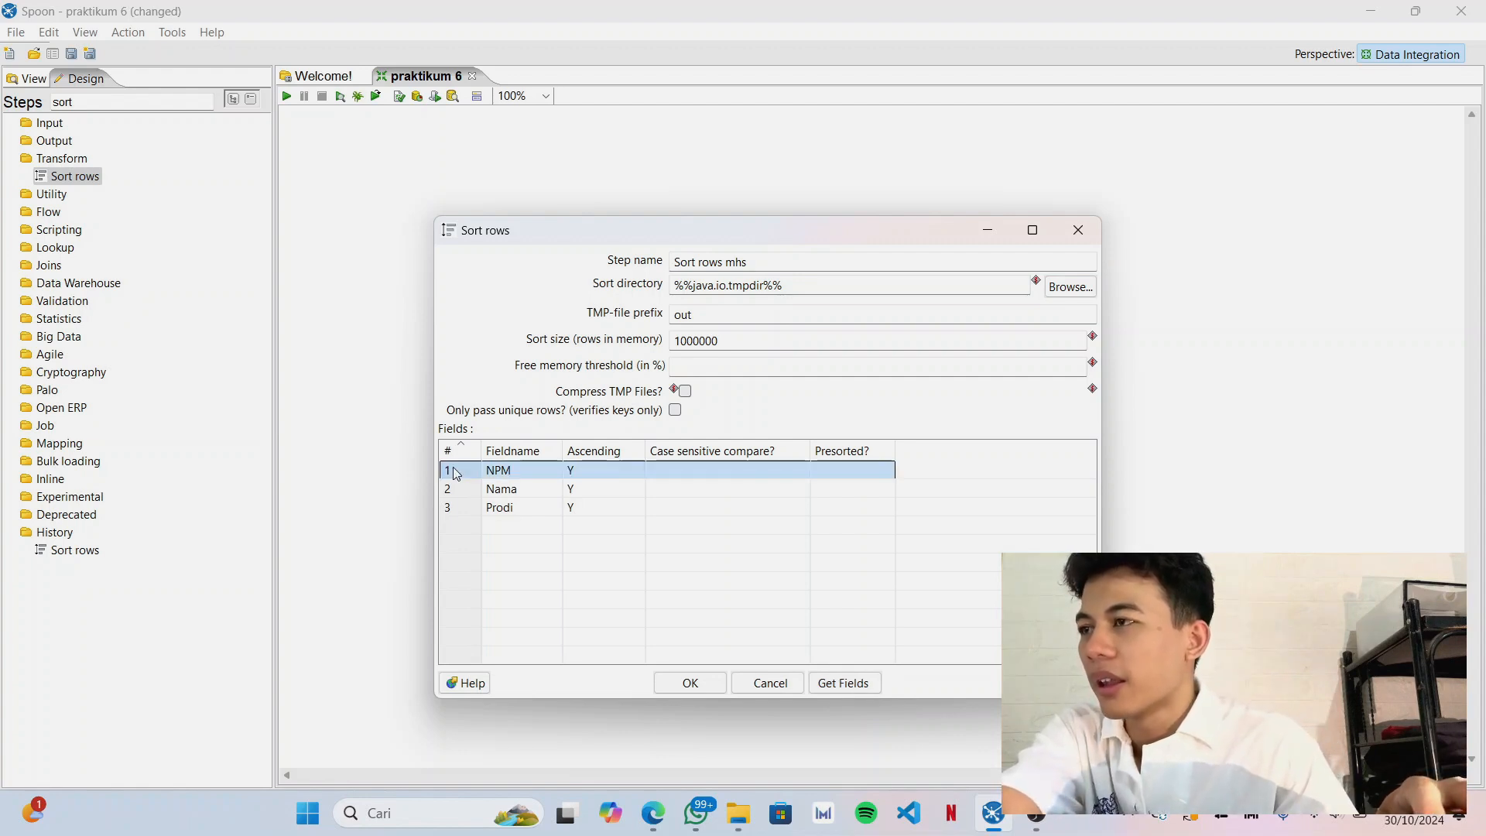
key(Delete)
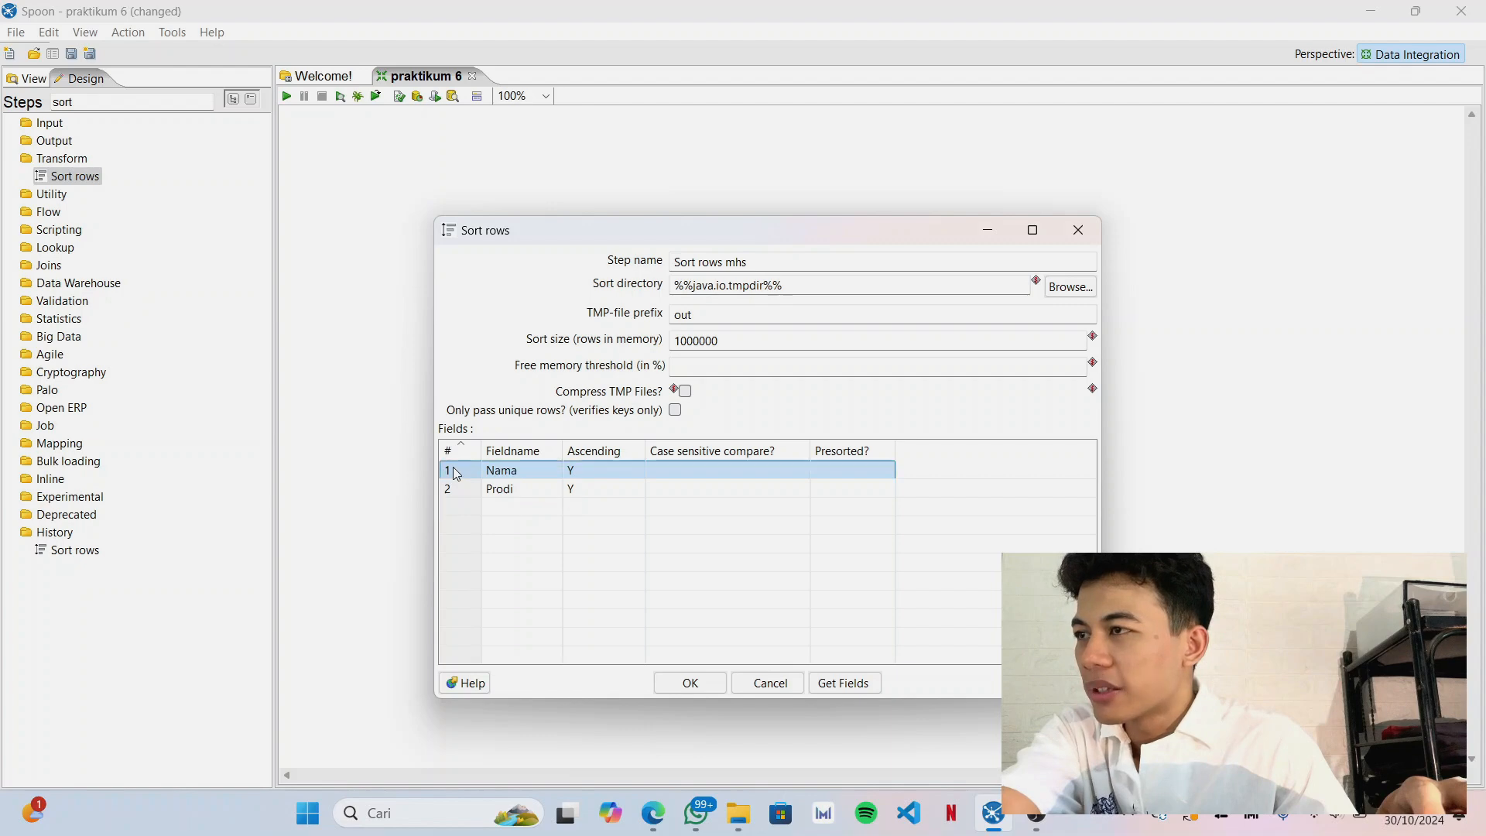
key(Delete)
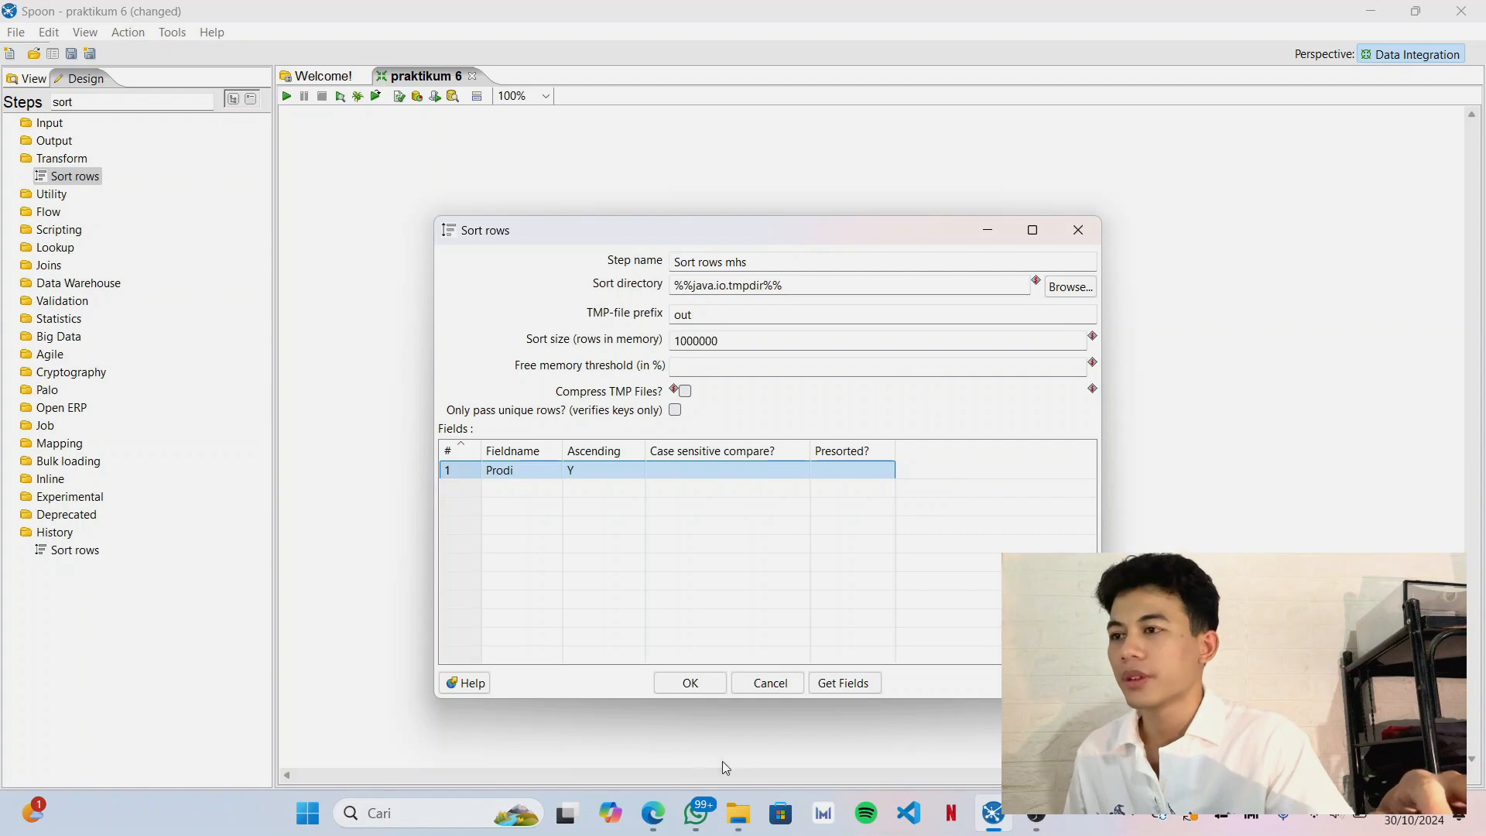
Switch to the browser, check the Step Sort Rows settings in prak_DW_6-fix[1].pdf, and return to Spoon.
click(653, 813)
scroll(561, 357, down, 15)
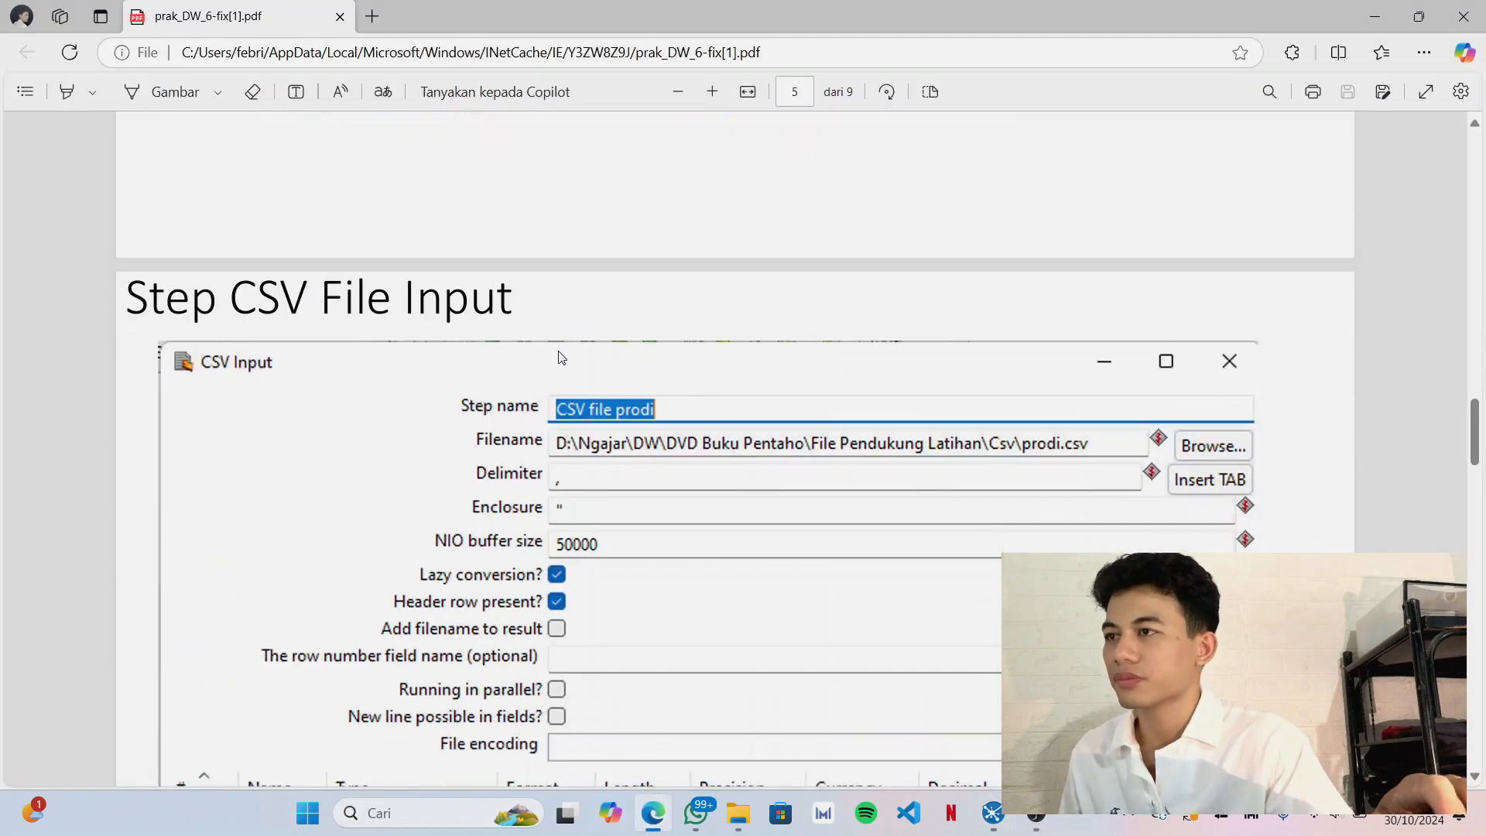
scroll(561, 357, down, 8)
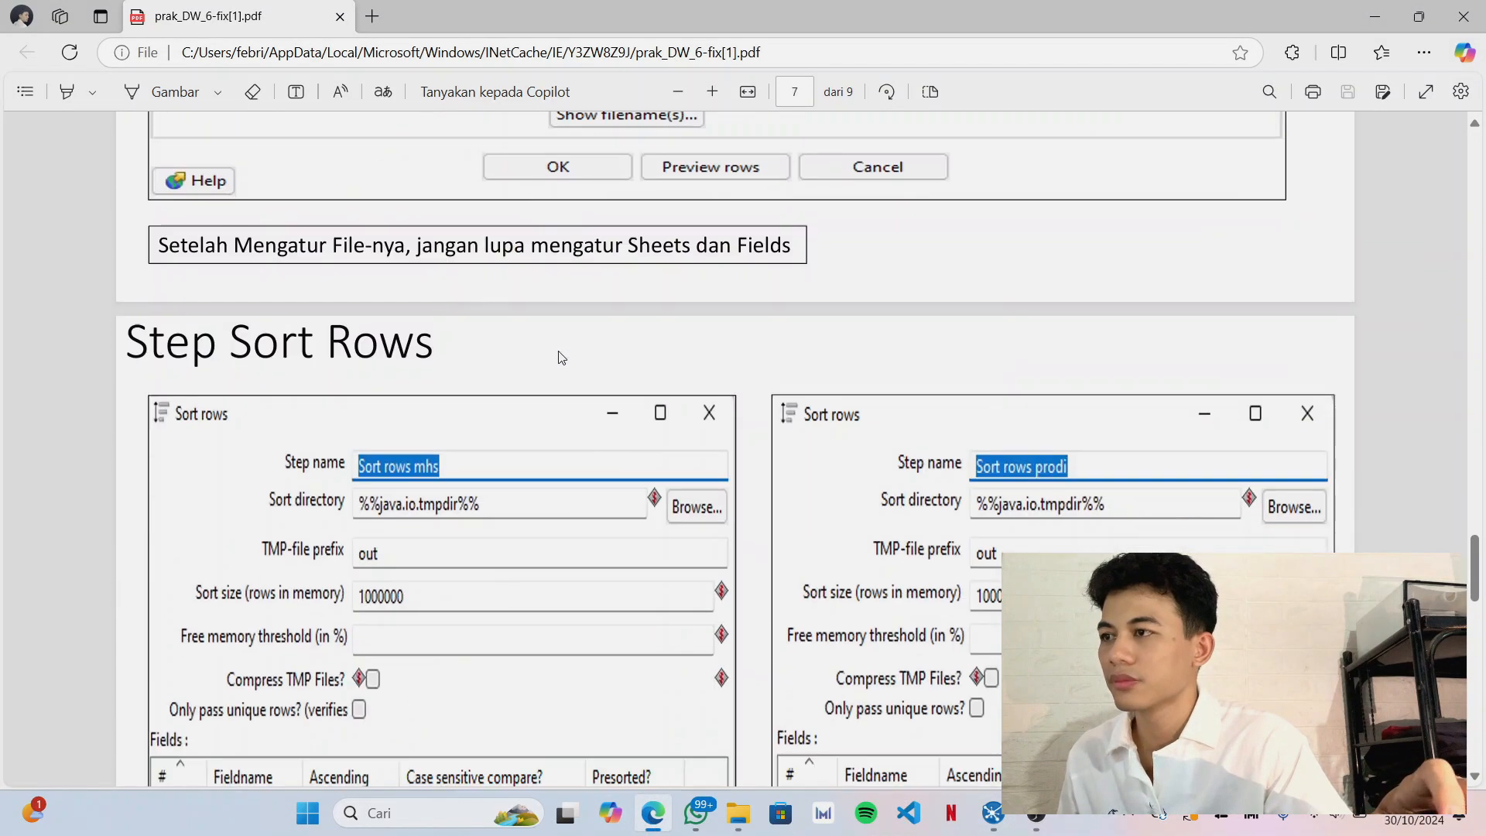
scroll(561, 357, down, 2)
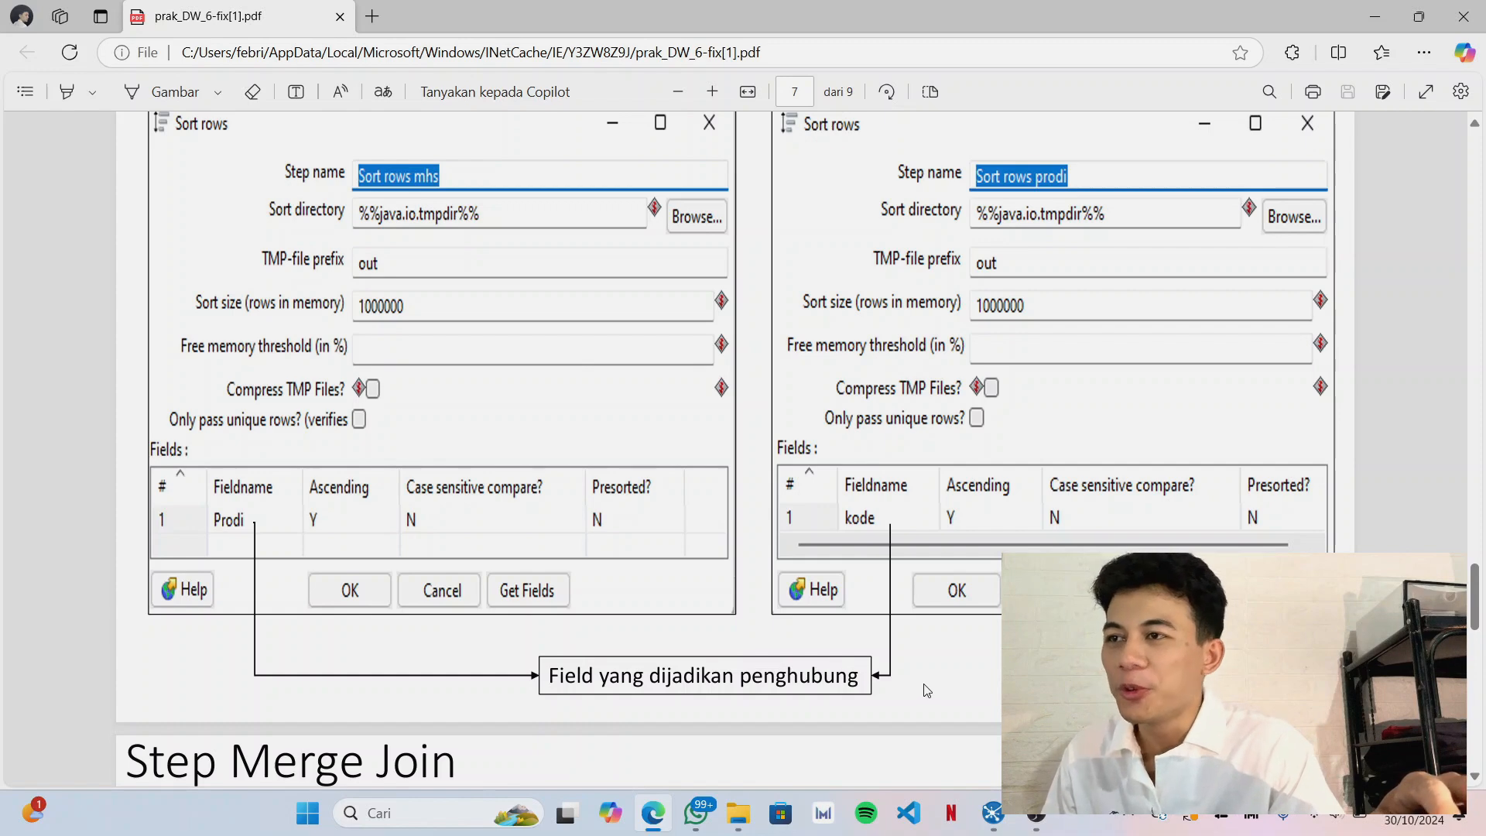
scroll(568, 657, up, 2)
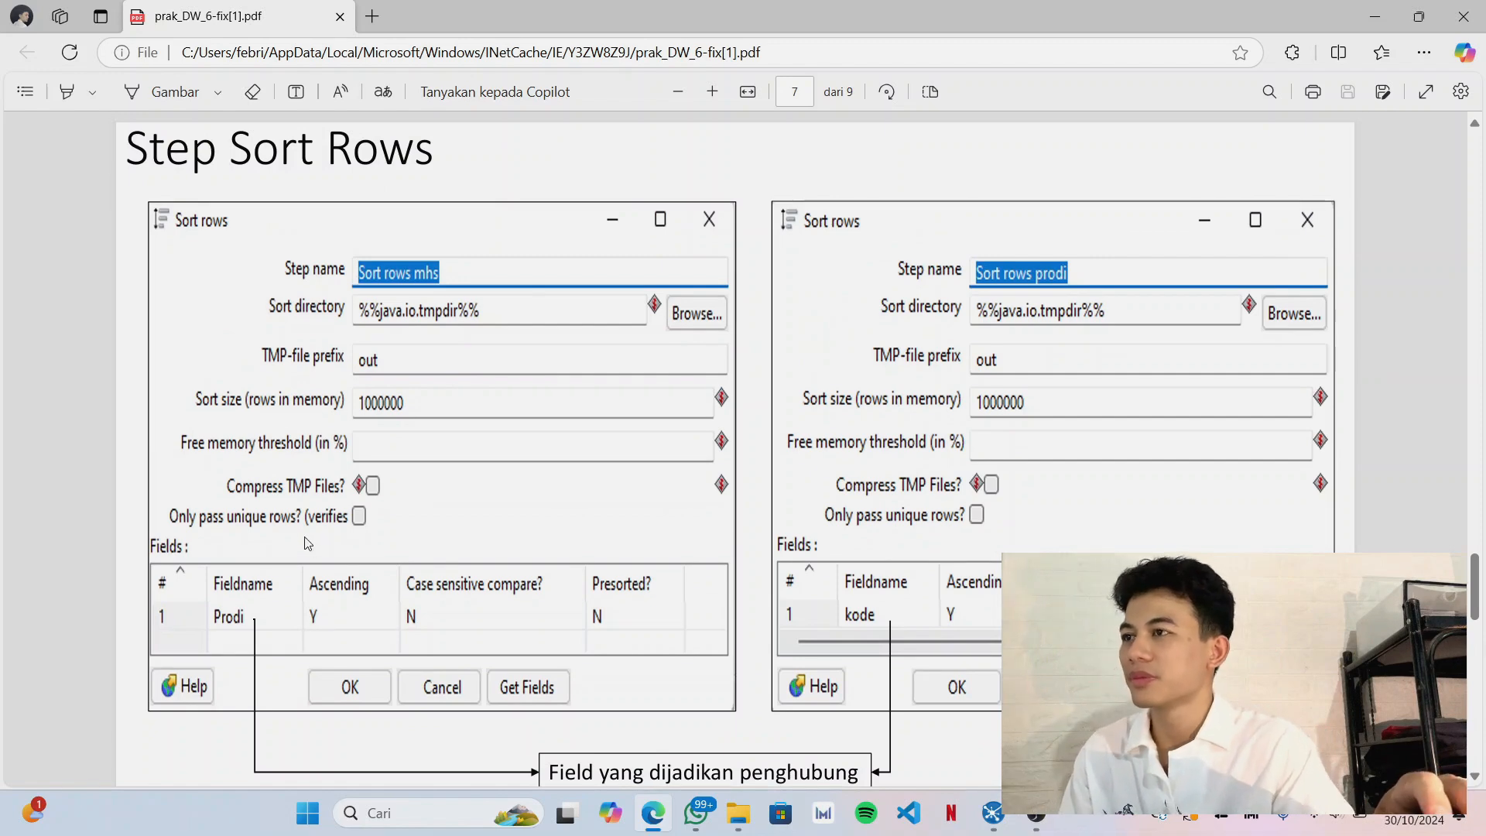
click(1036, 813)
click(1148, 7)
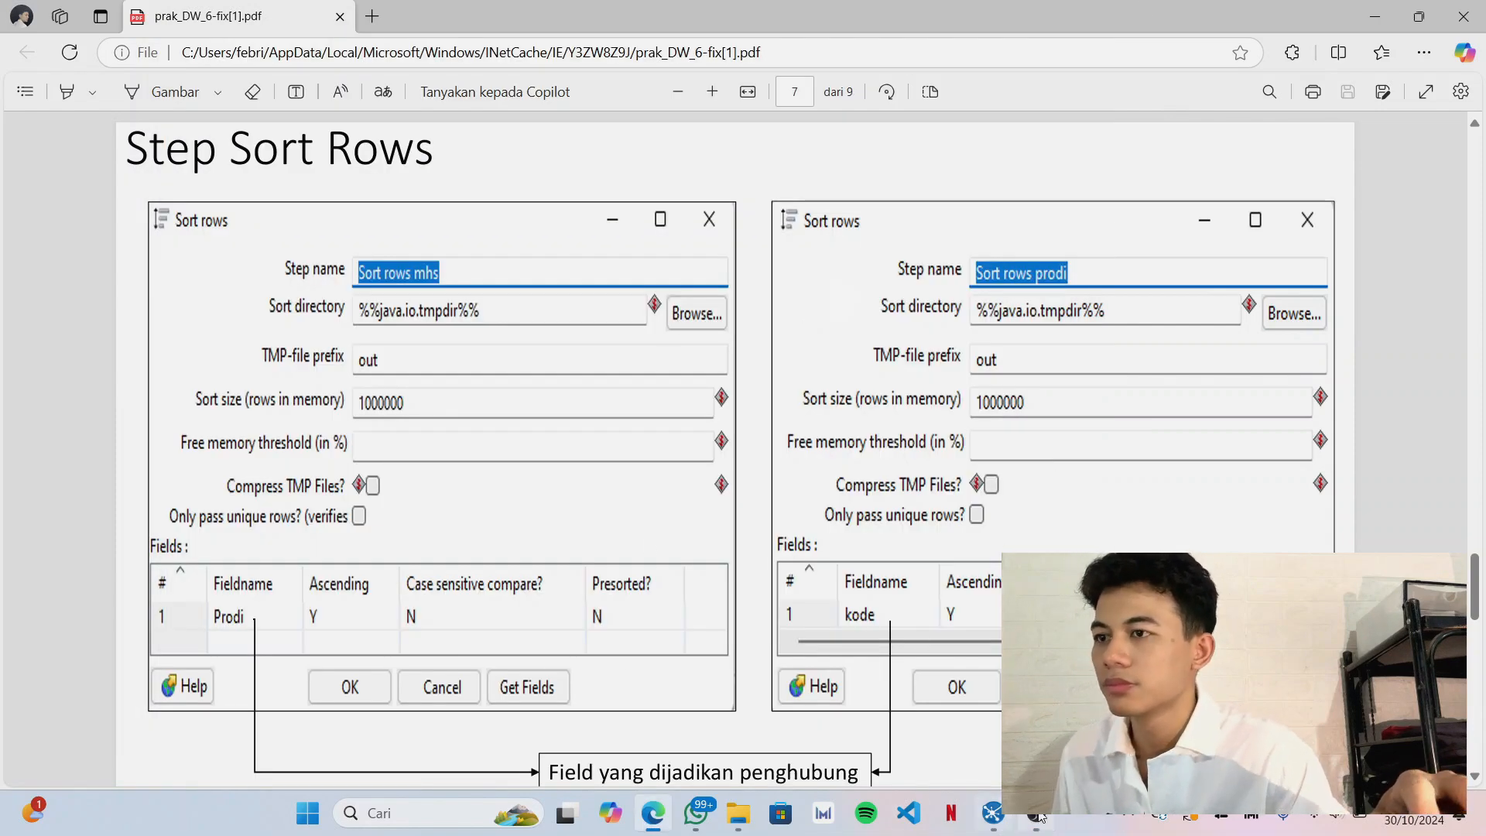
key(alt+Tab)
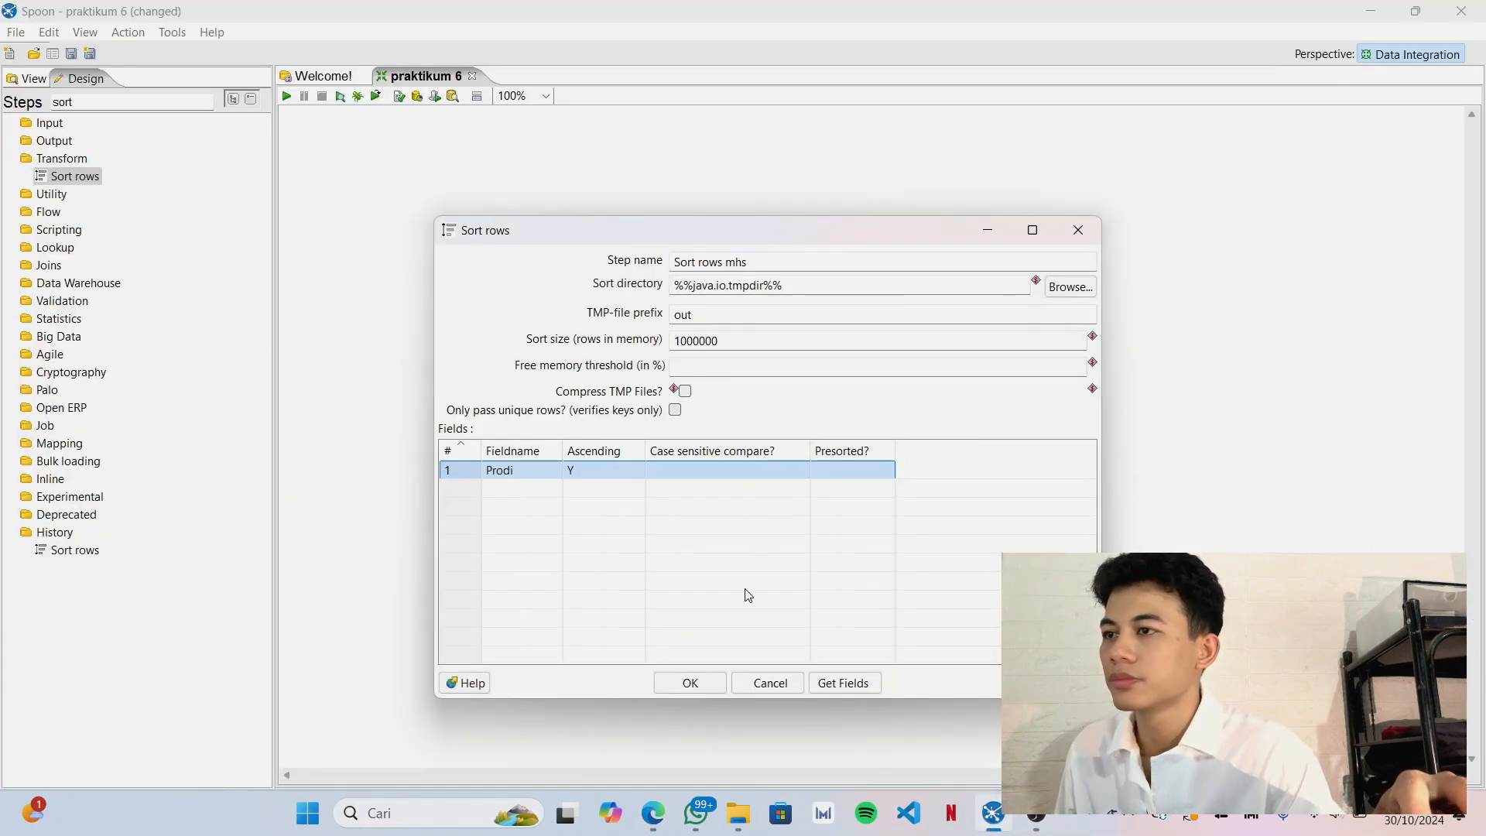
Accept the Sort rows mhs settings and rename the Sort rows 2 step as "Sort rows prodi".
click(687, 685)
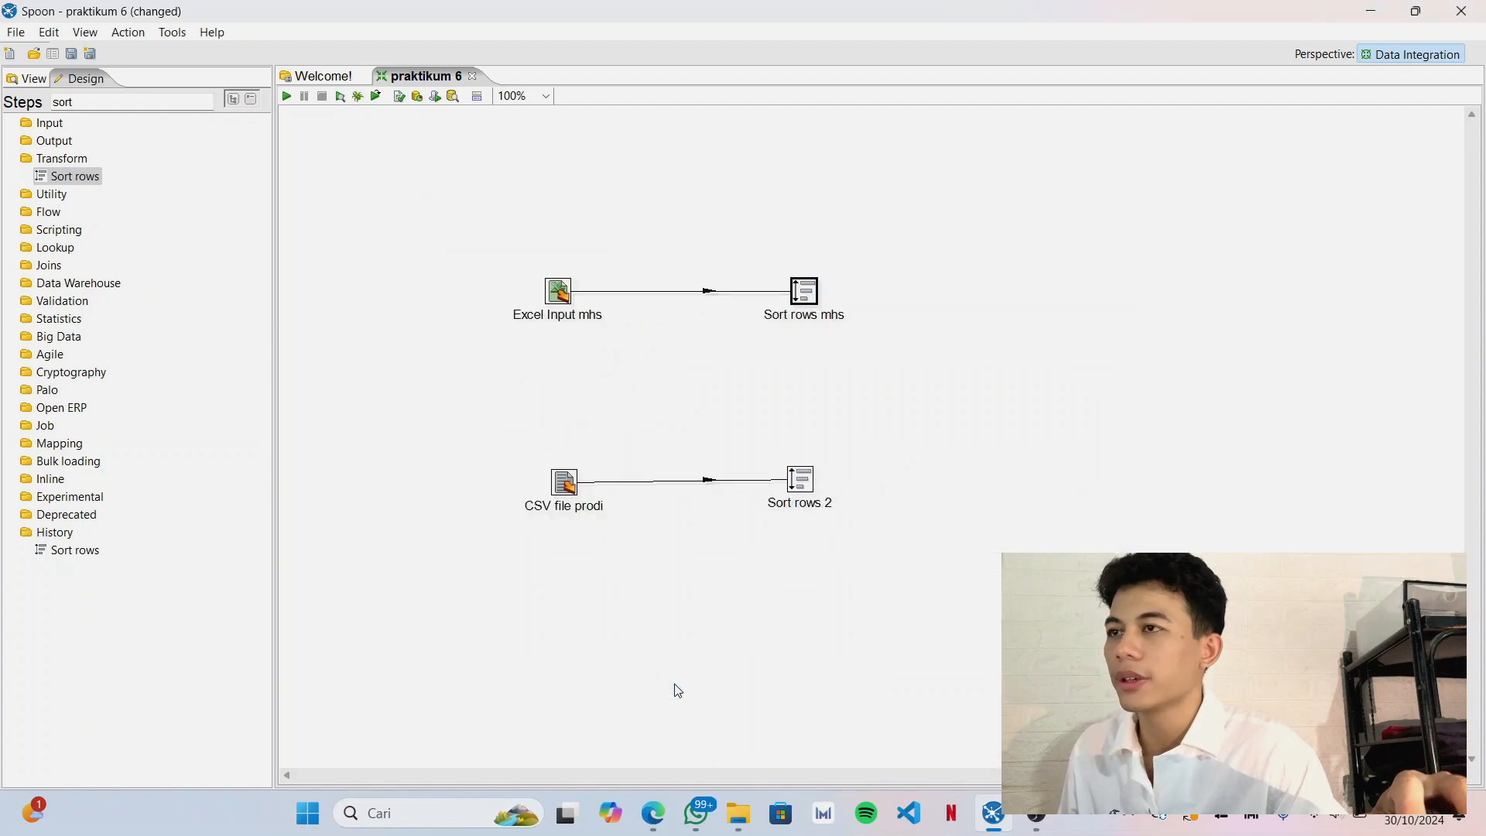
double_click(814, 489)
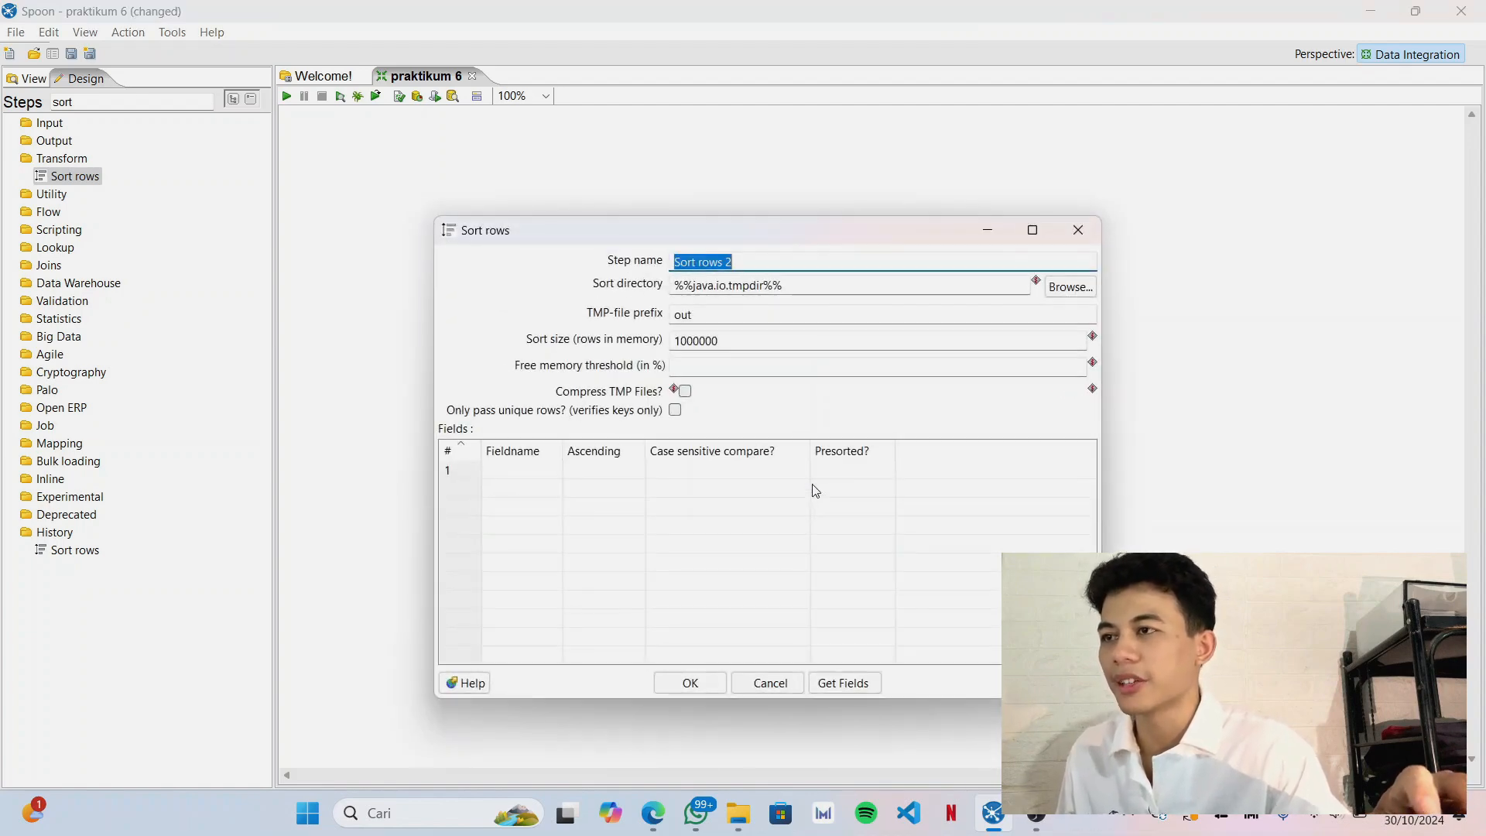
click(756, 265)
key(BackSpace)
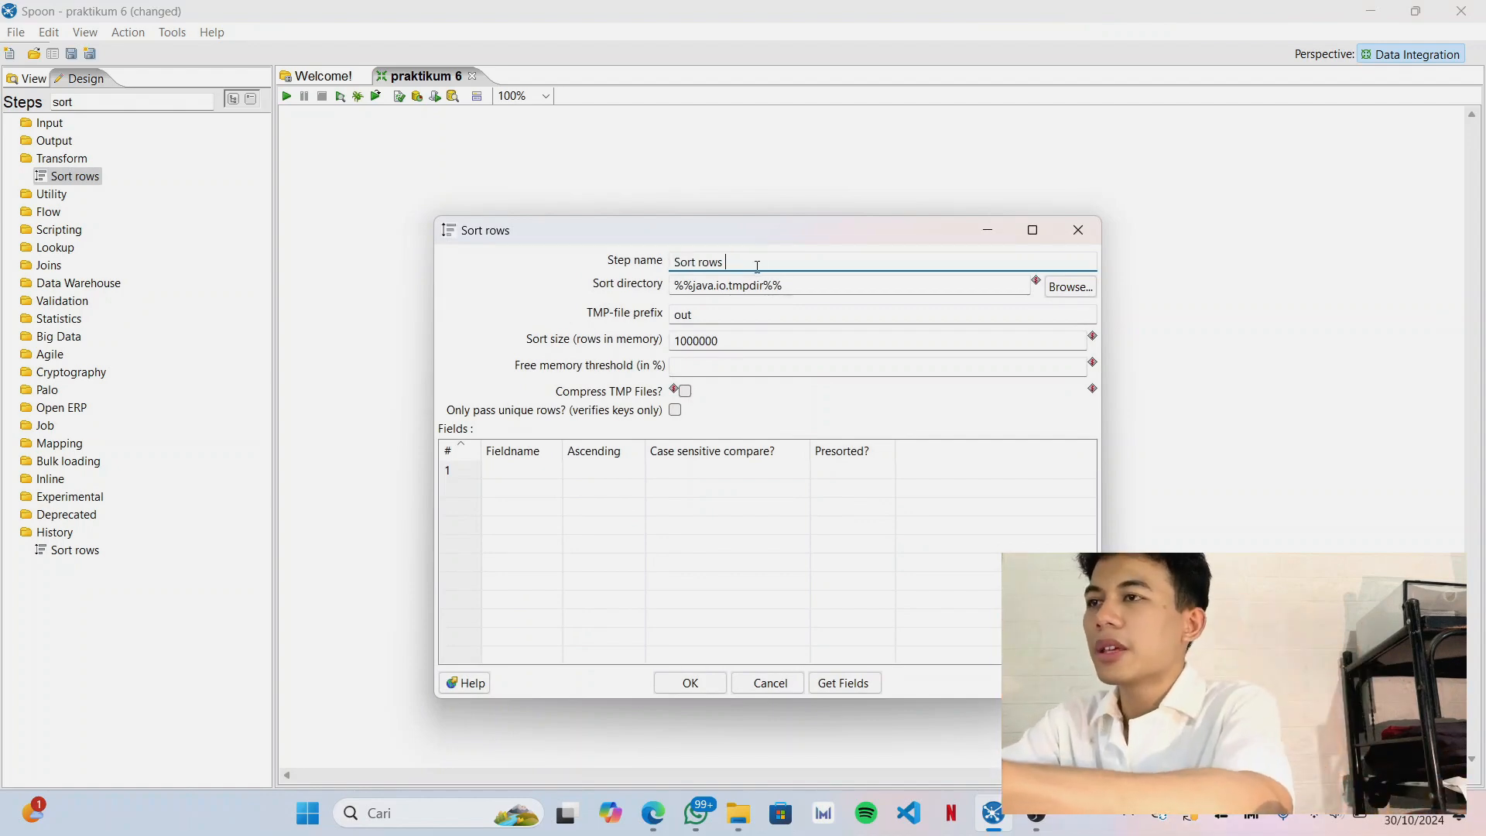
text(pro)
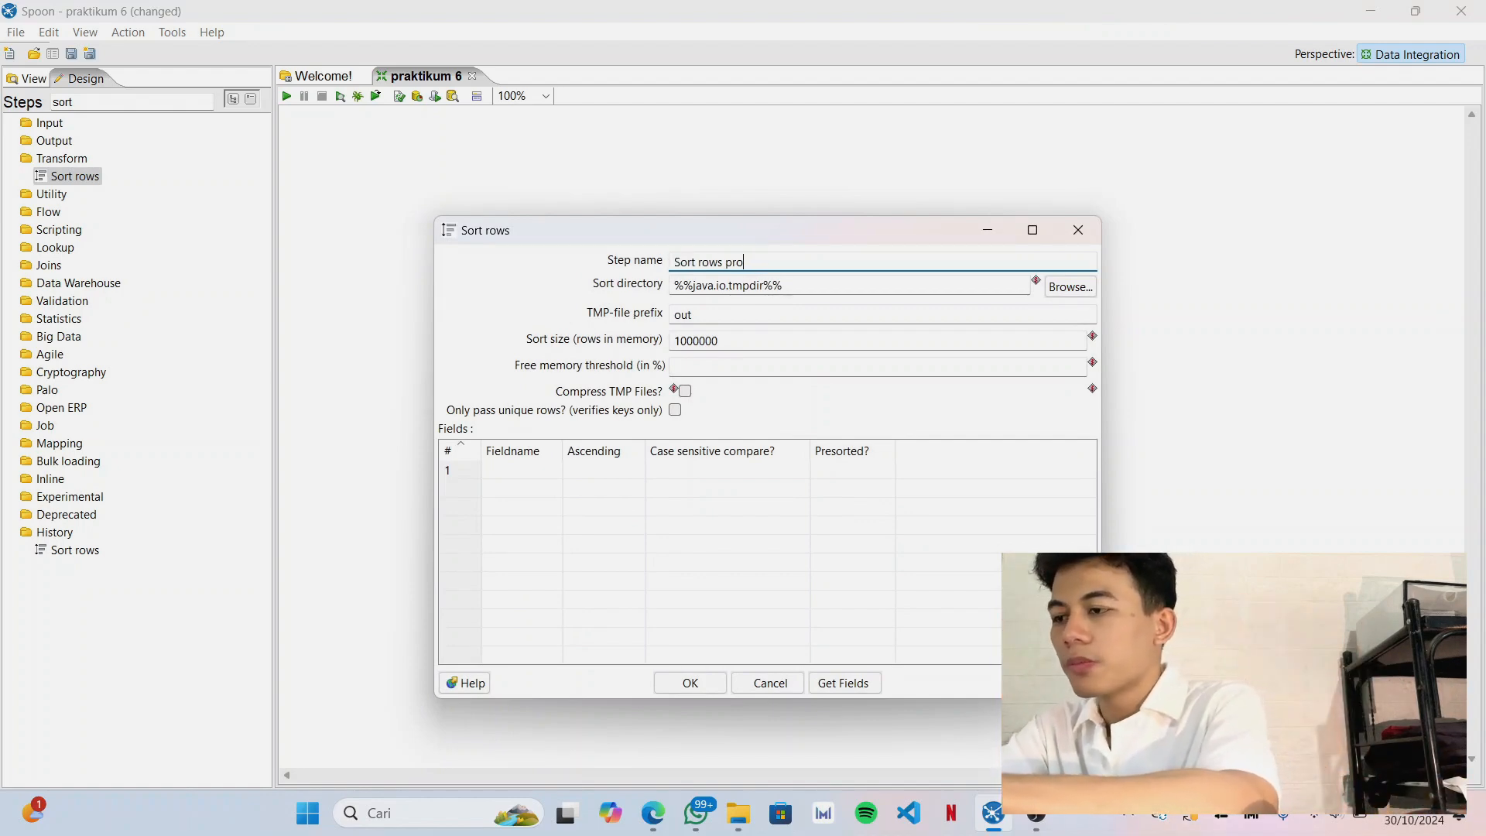
text(di)
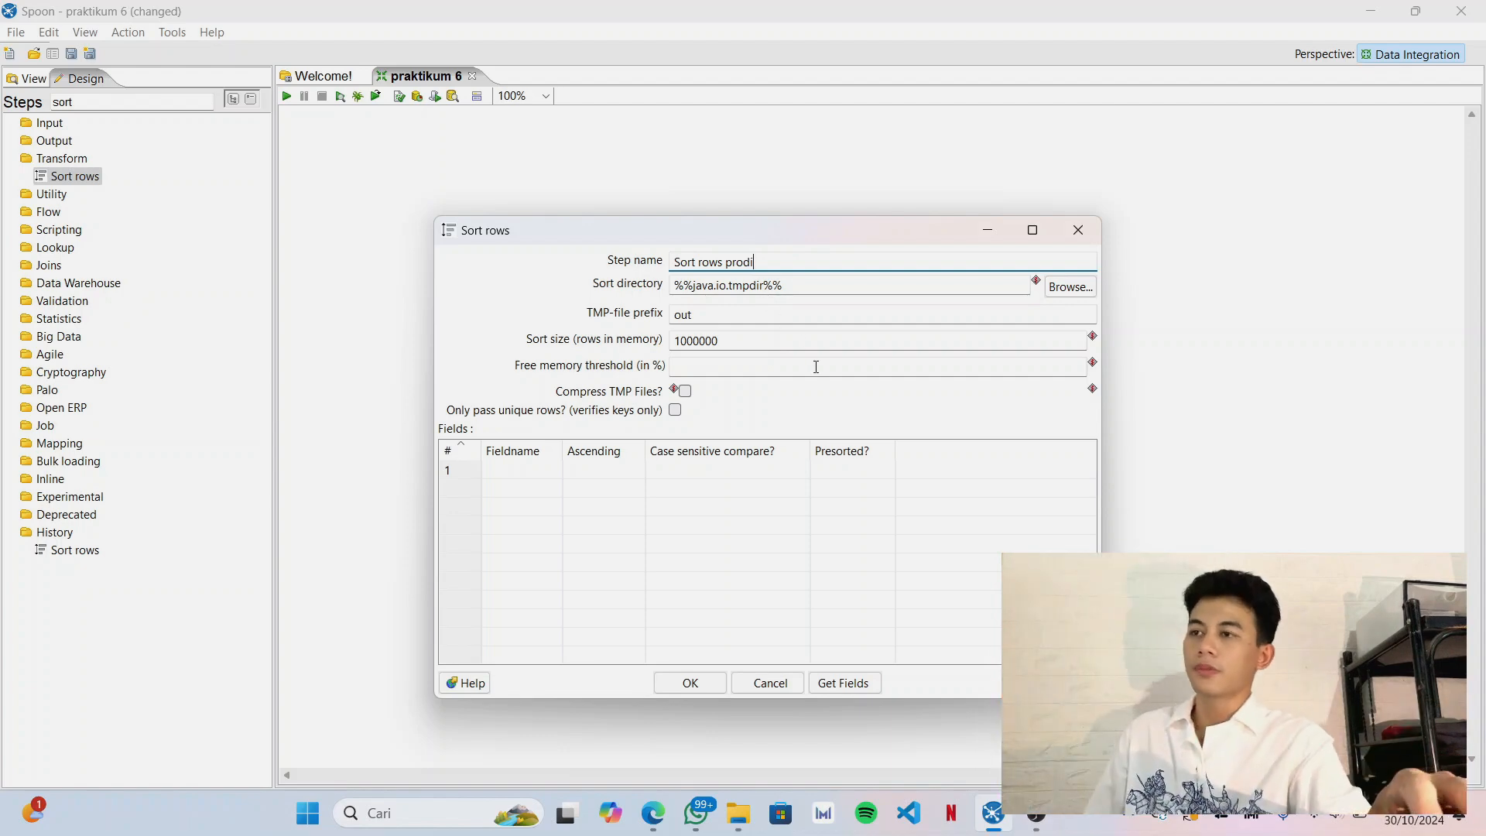
Get the incoming fields for Sort rows prodi, delete nama so only kode is sorted, and accept the settings.
click(858, 681)
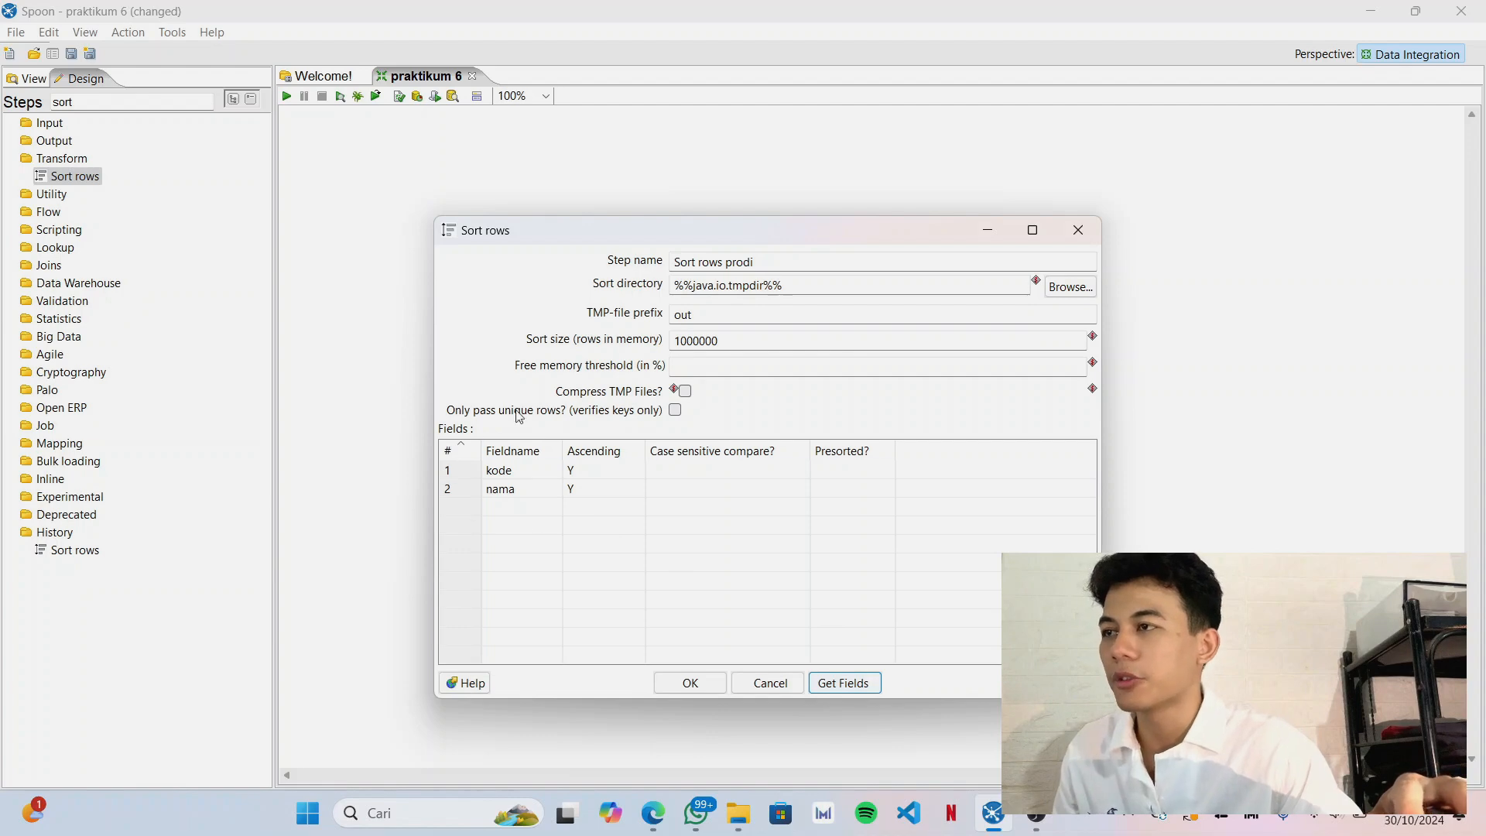
click(458, 474)
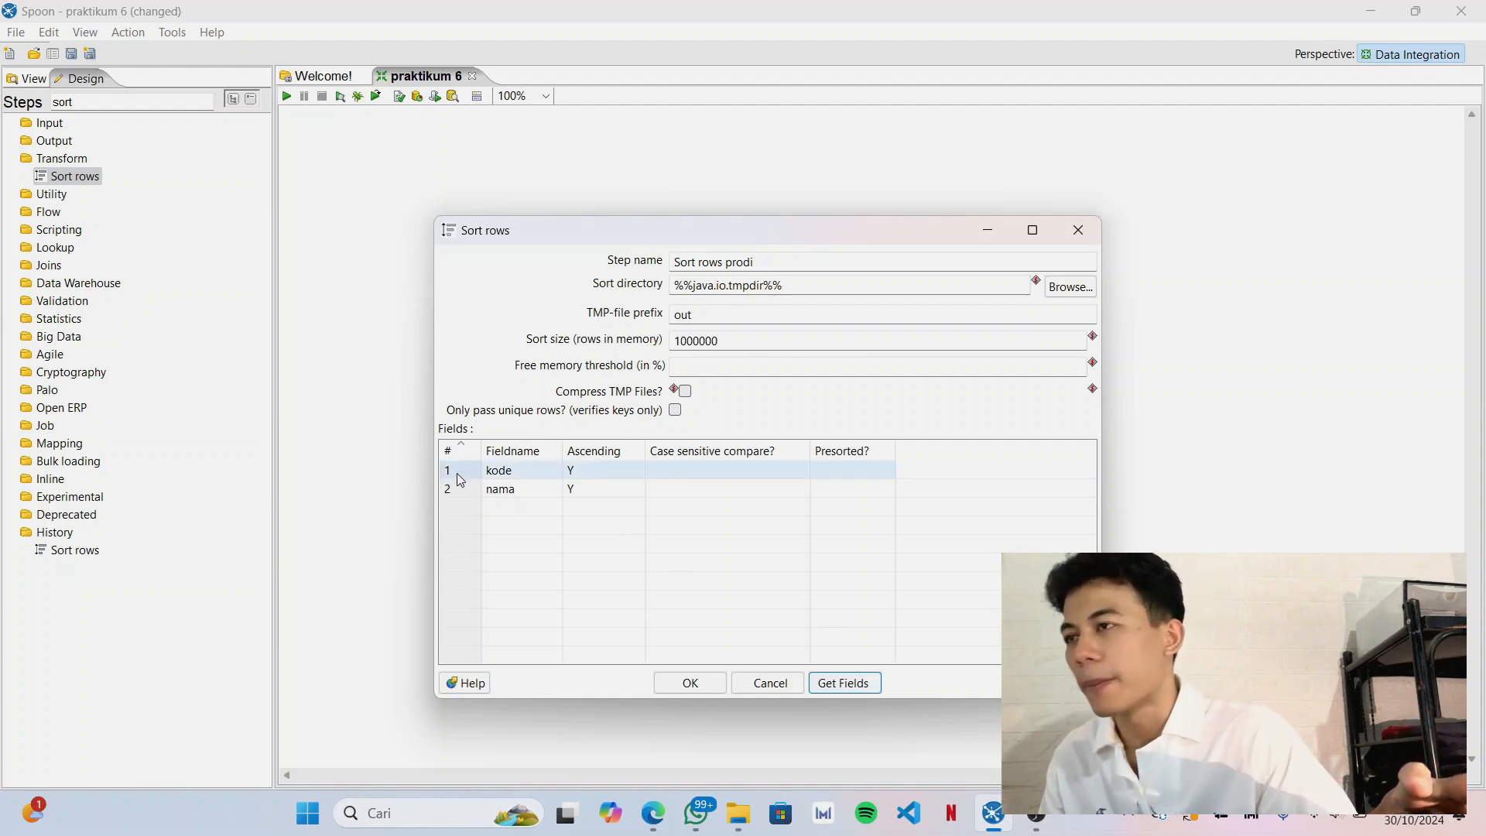
click(469, 489)
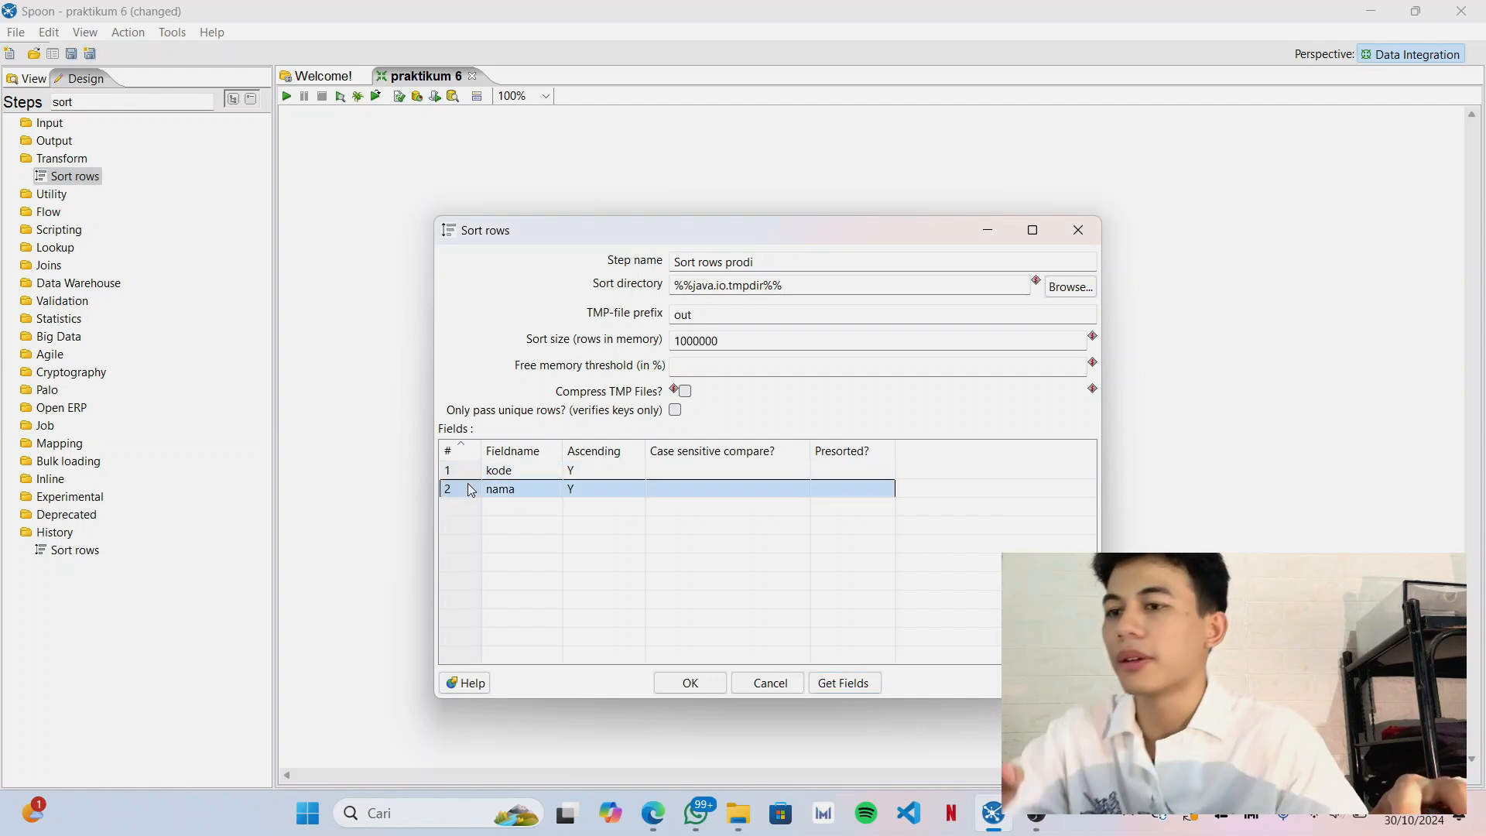
key(Delete)
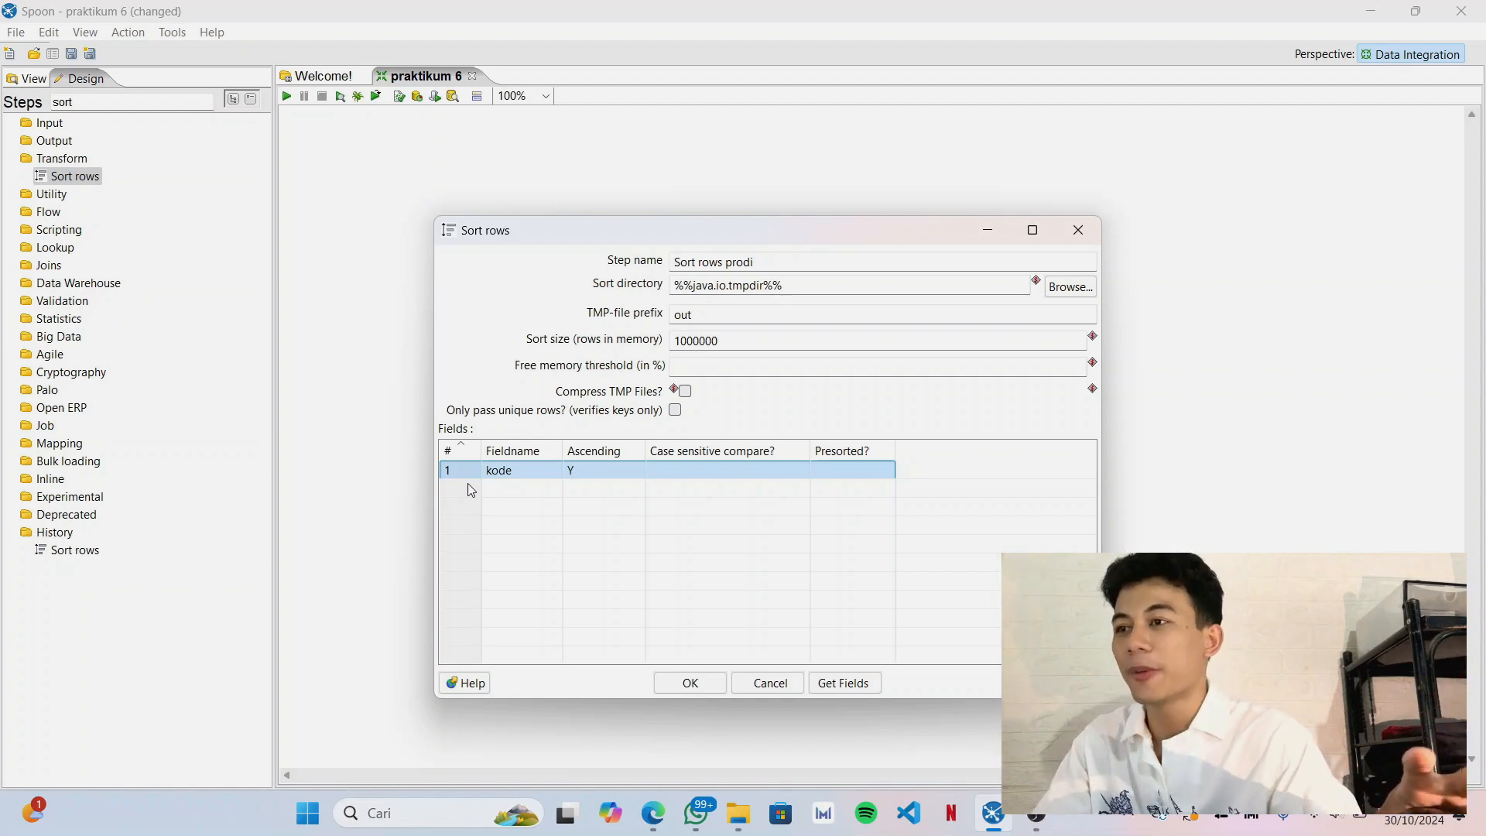
click(711, 683)
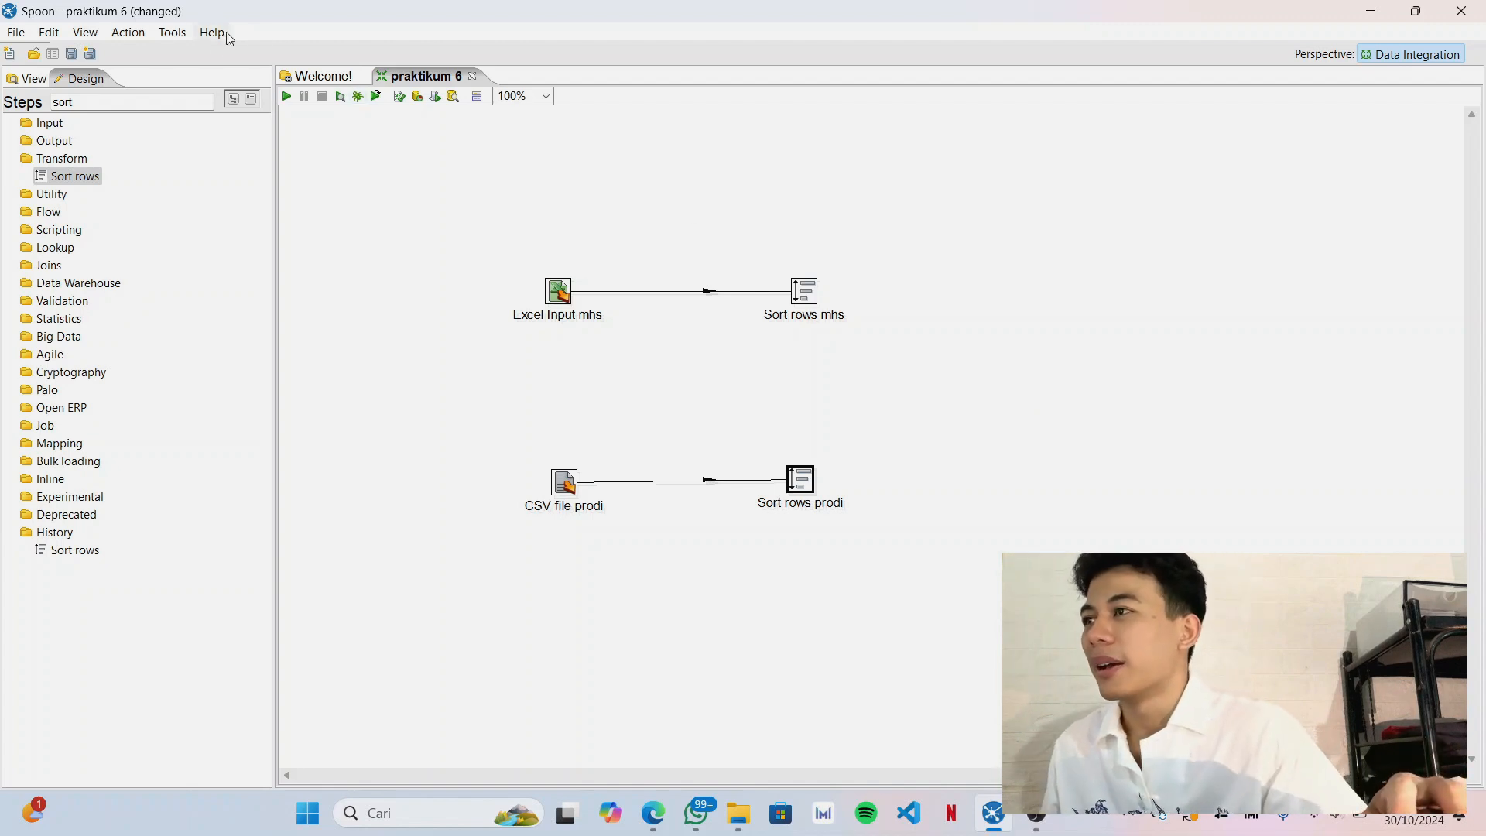
Find the Merge Join step and place it on the canvas beyond the two Sort rows steps, midway between them.
click(171, 104)
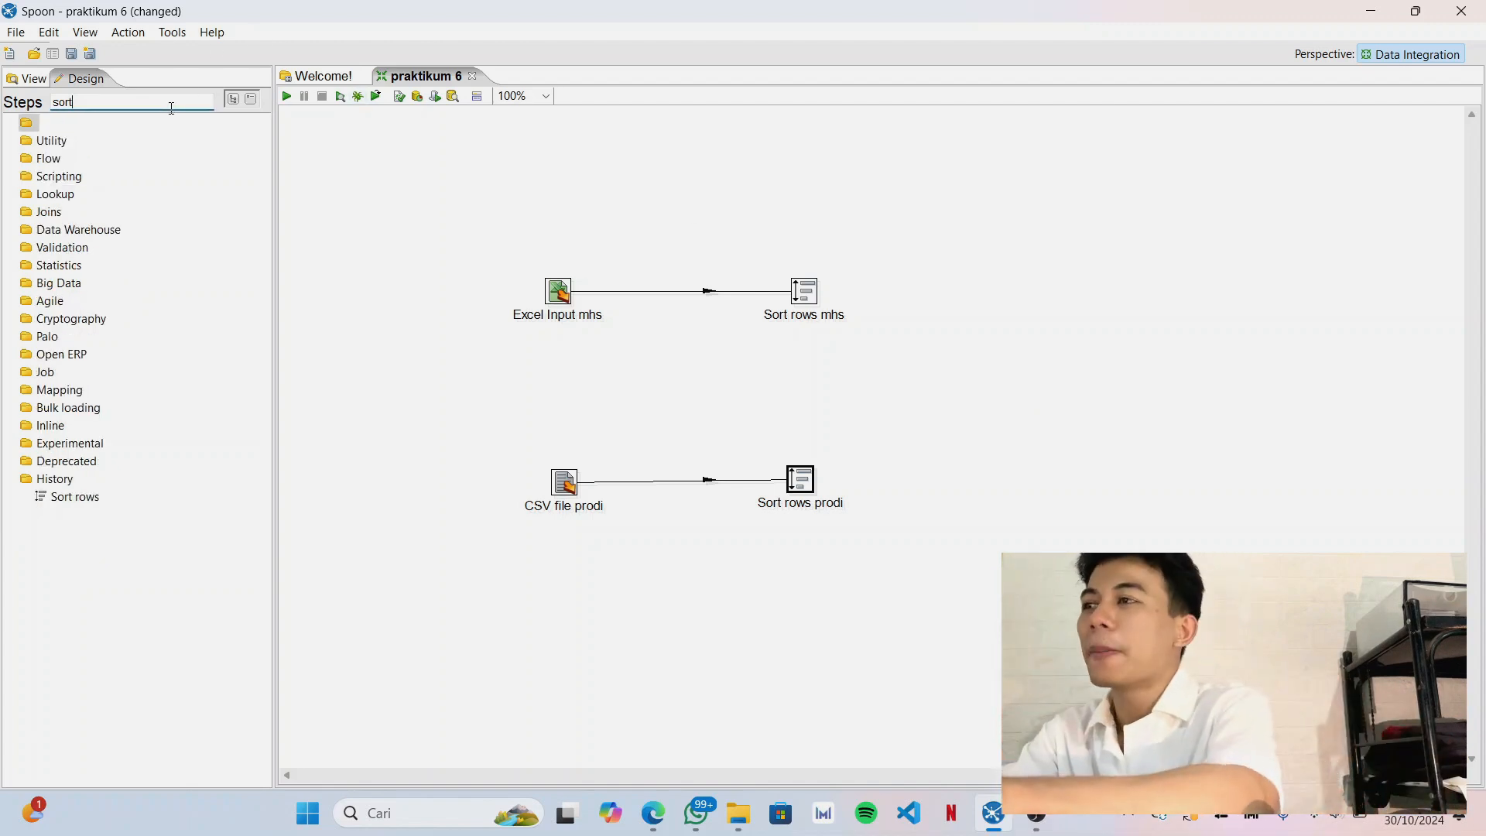
key(BackSpace)
key(BackSpace)
key(BackSpace)
key(BackSpace)
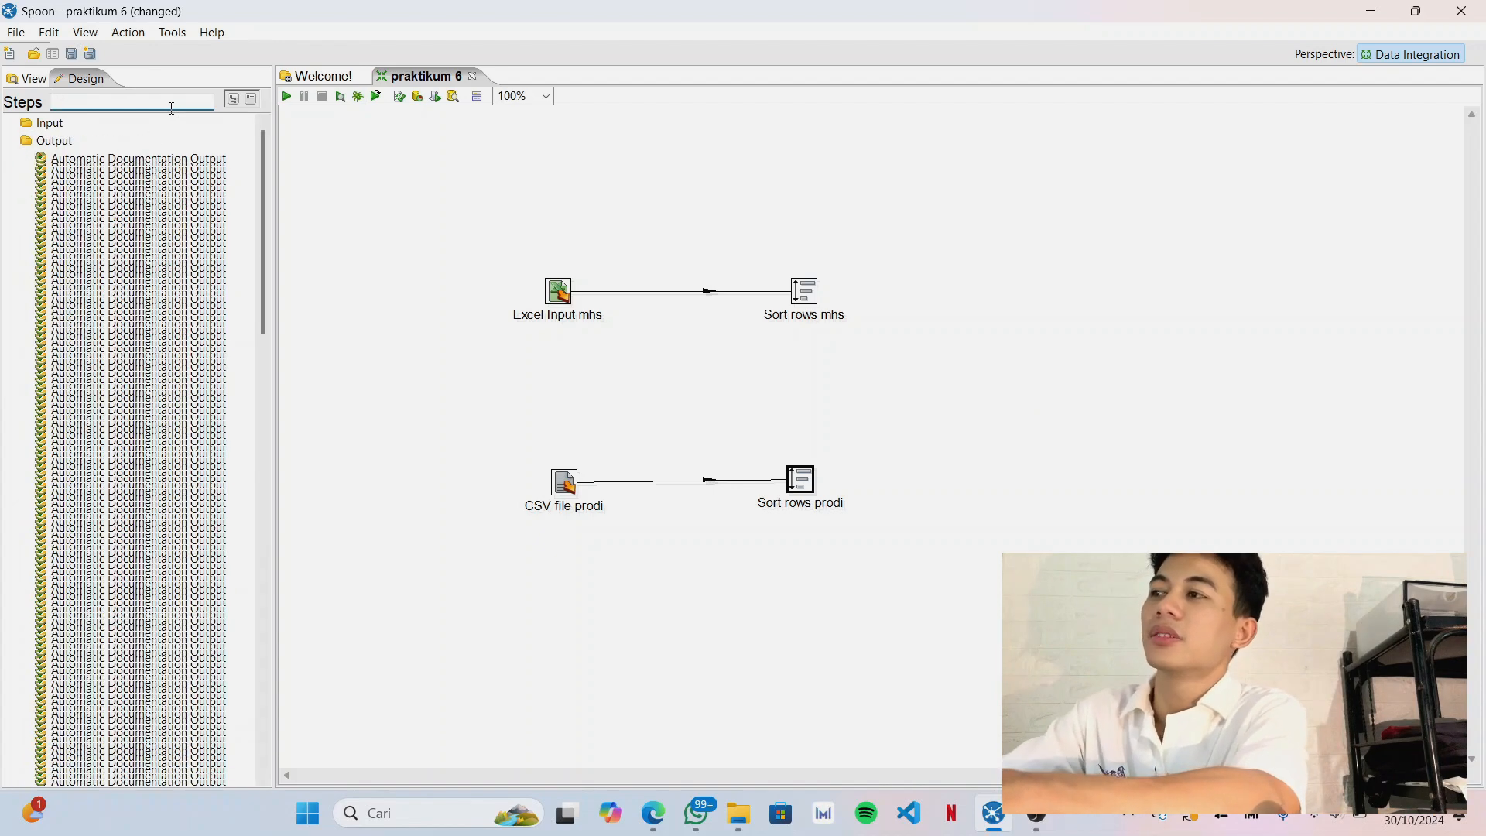
text(m)
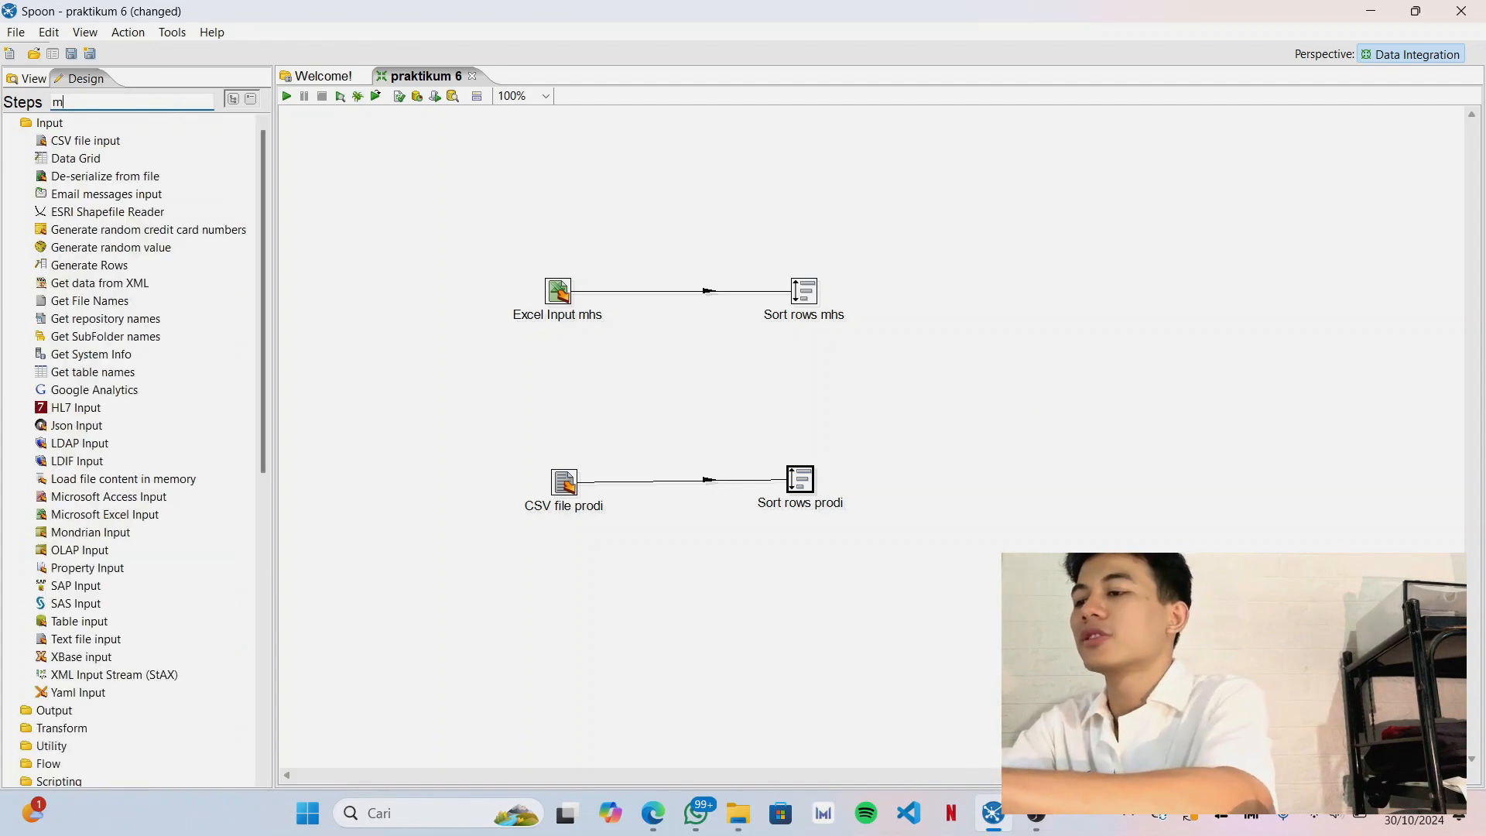
text(er)
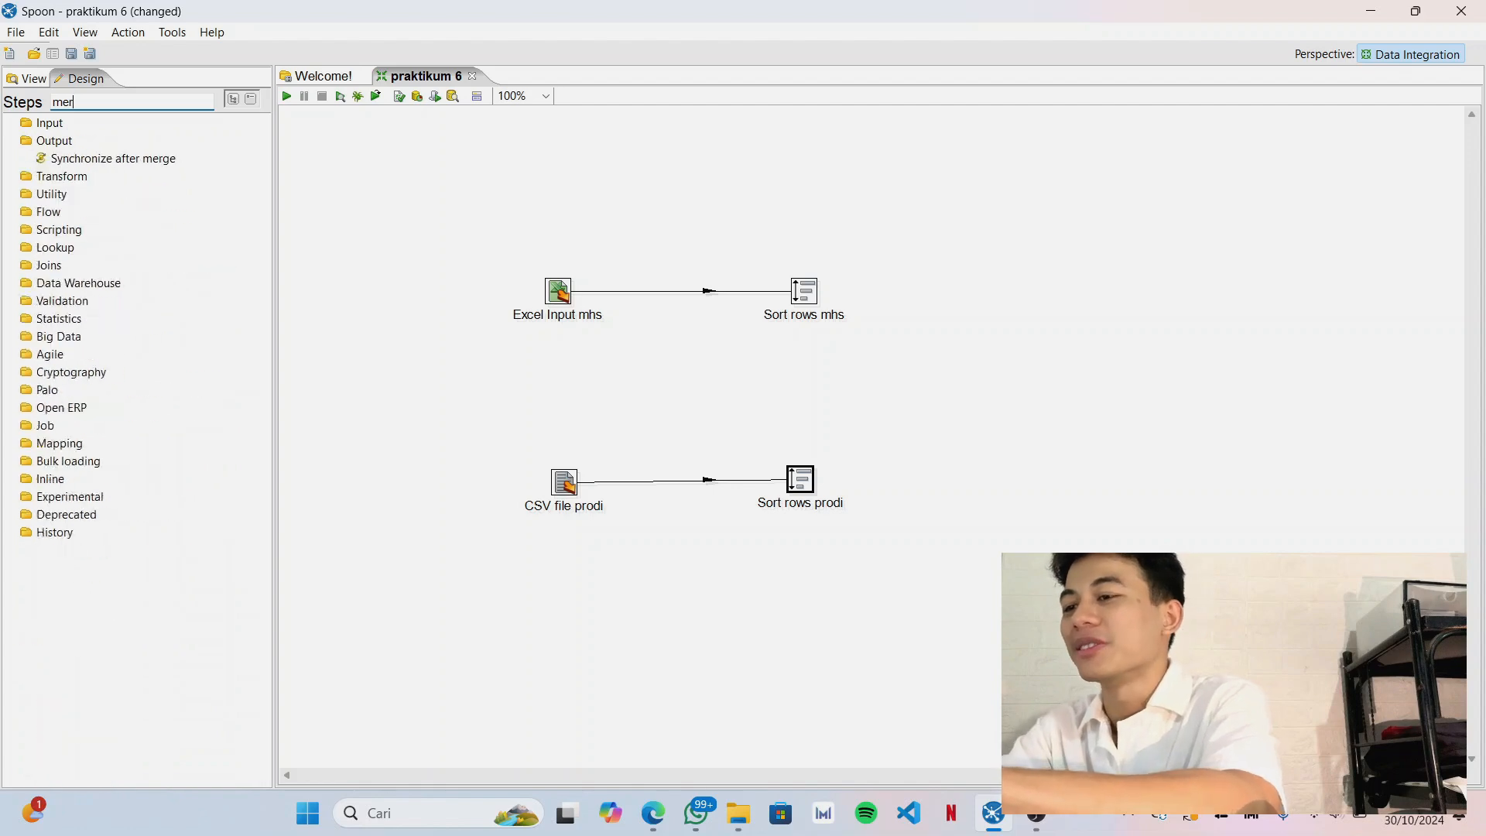
text(ge join)
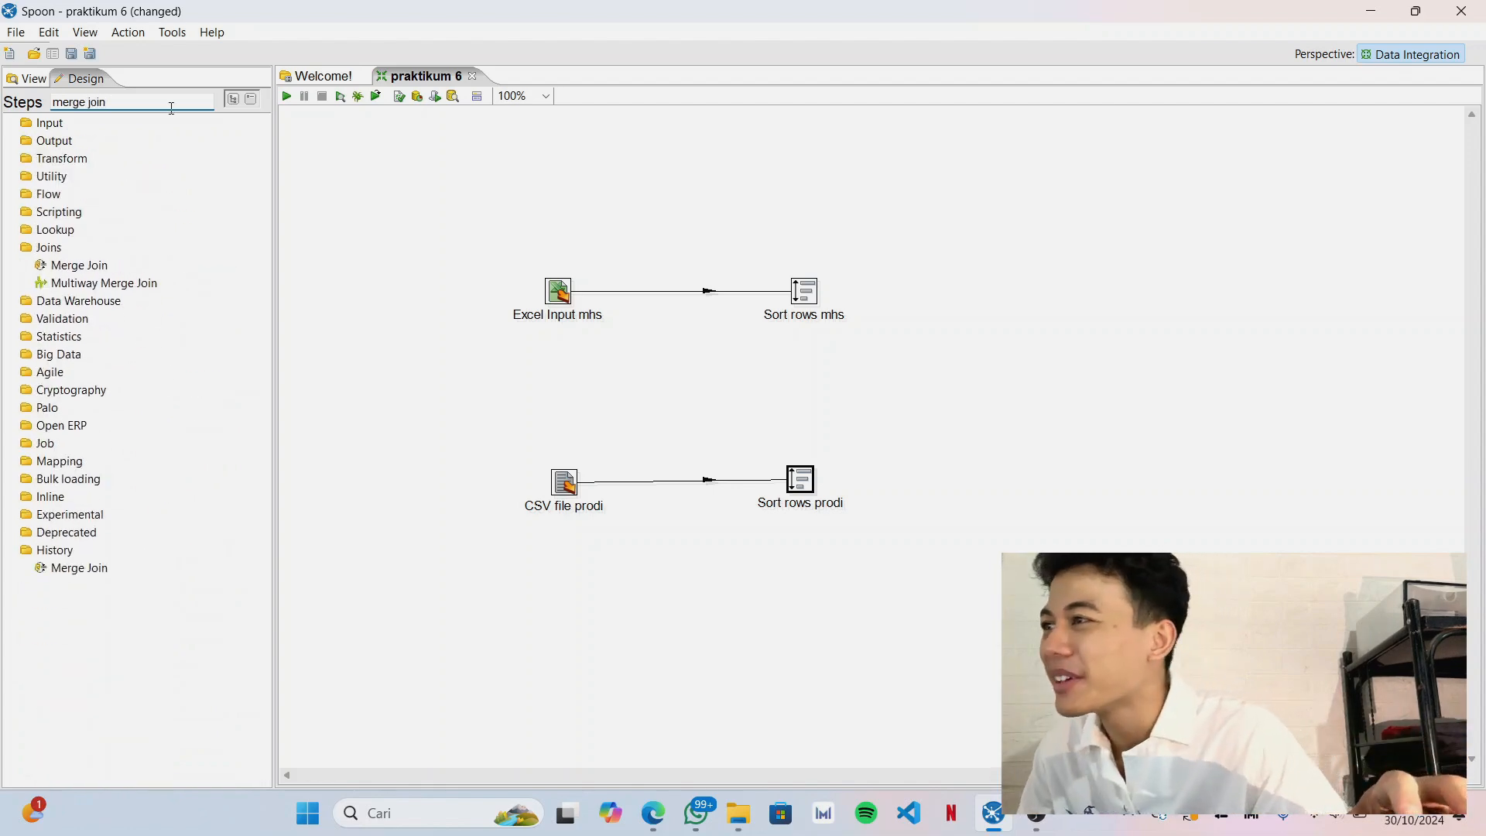
drag(77, 264, 997, 381)
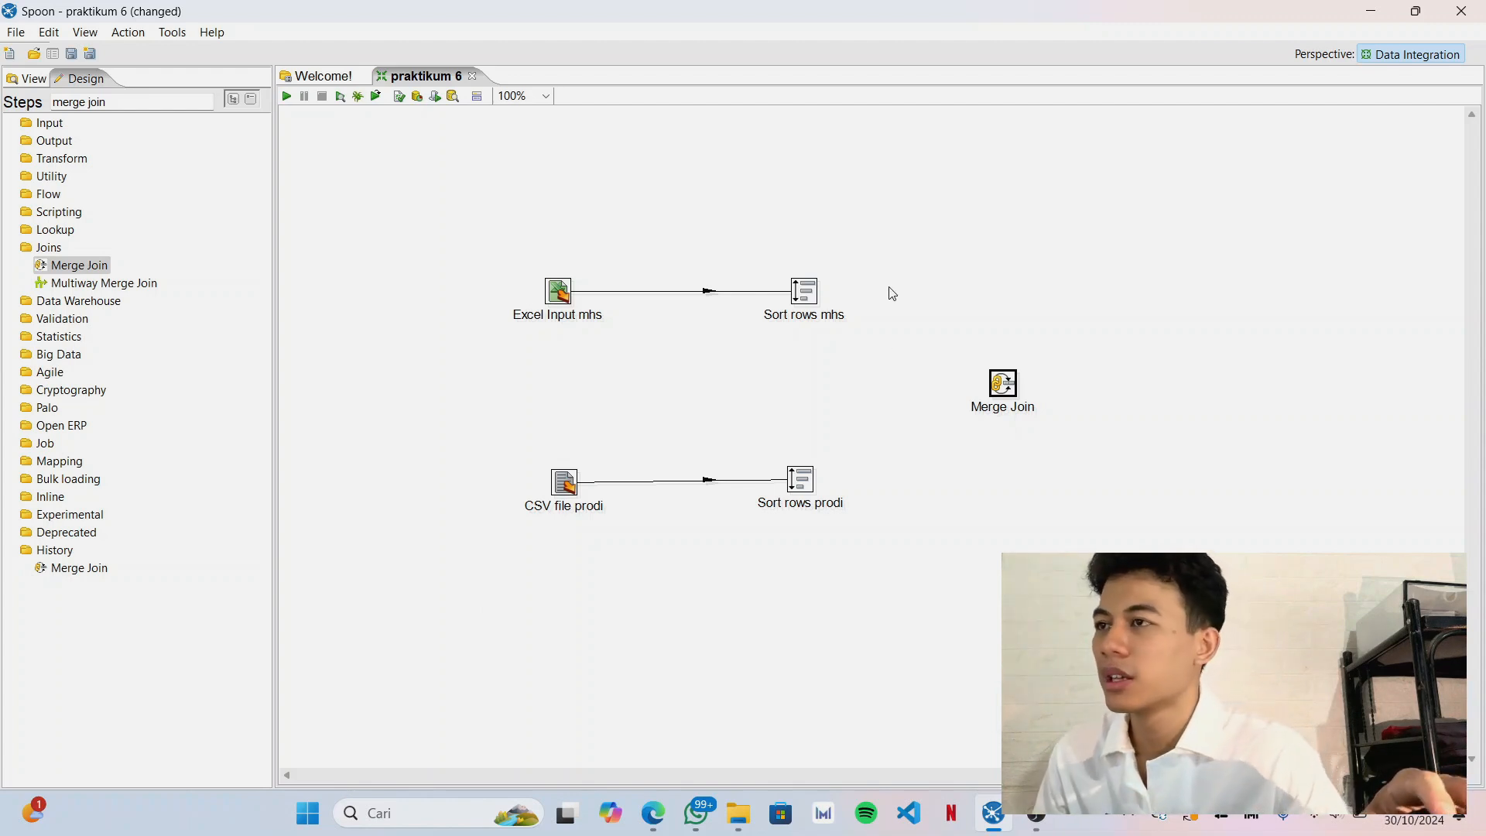
Connect Sort rows mhs and Sort rows prodi to the Merge Join step with hops.
click(799, 298)
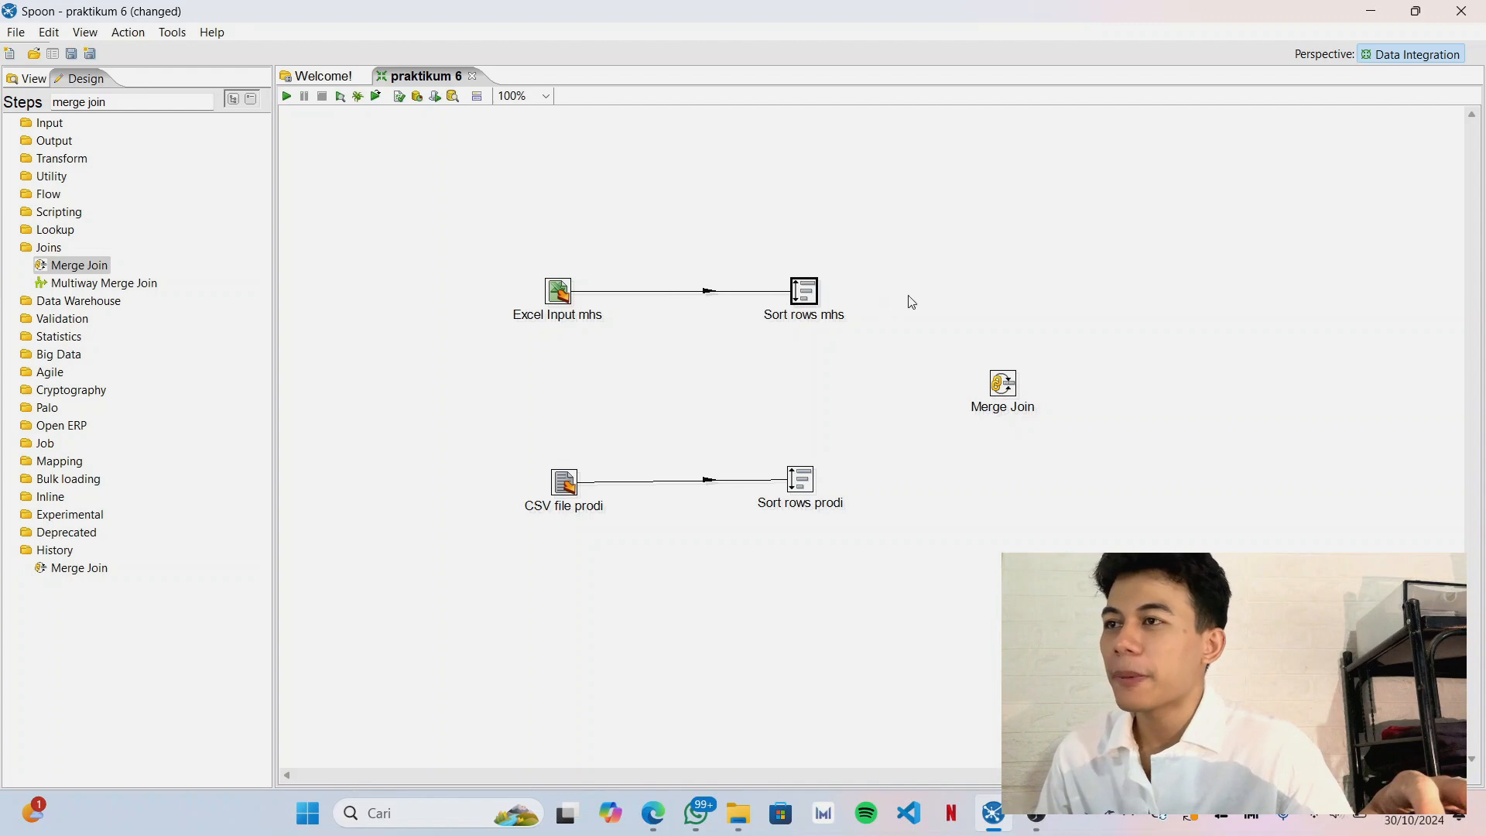
mouse_move(808, 302)
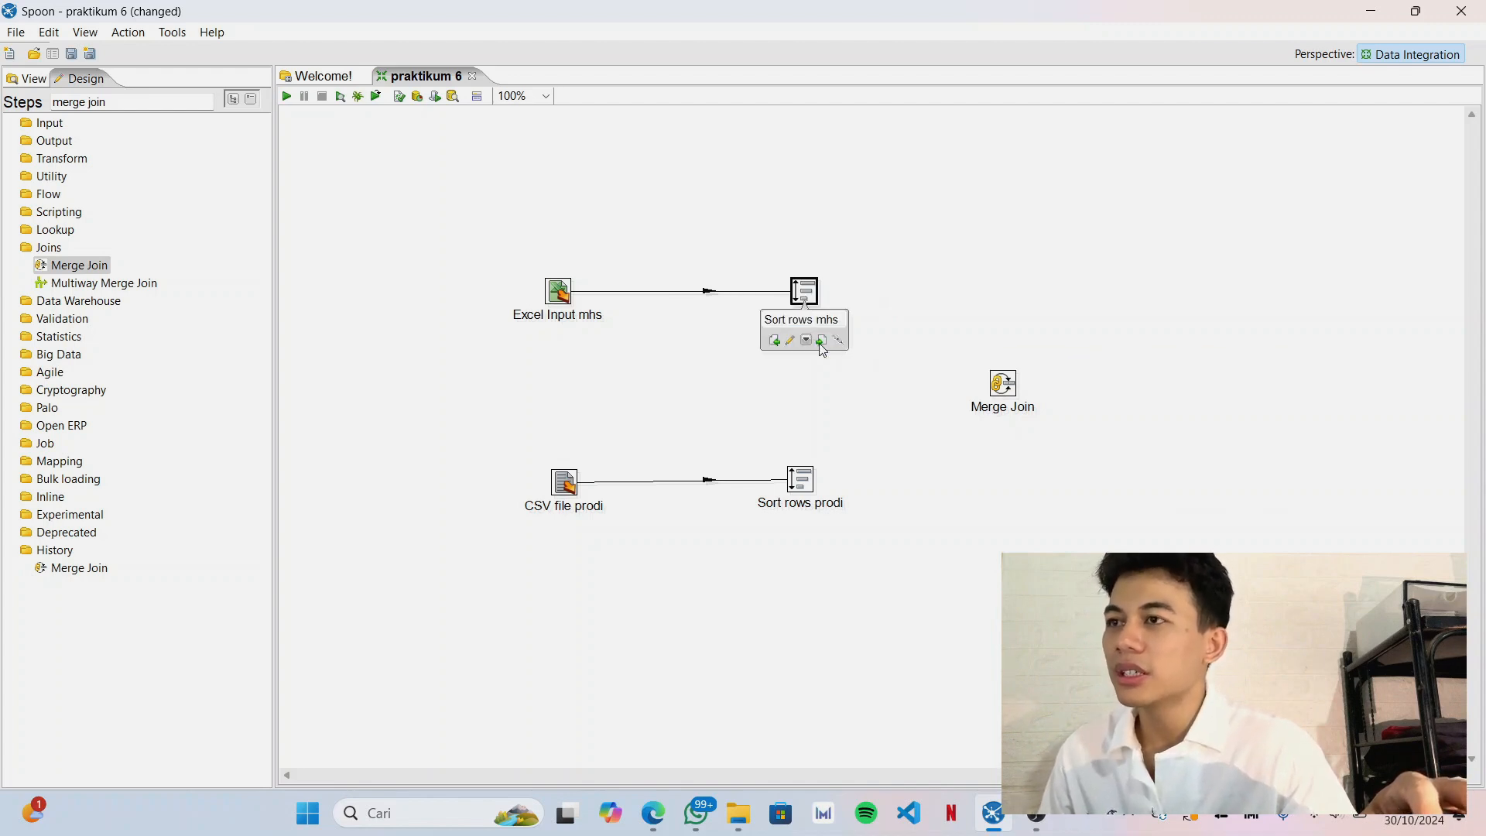
drag(822, 349, 1010, 391)
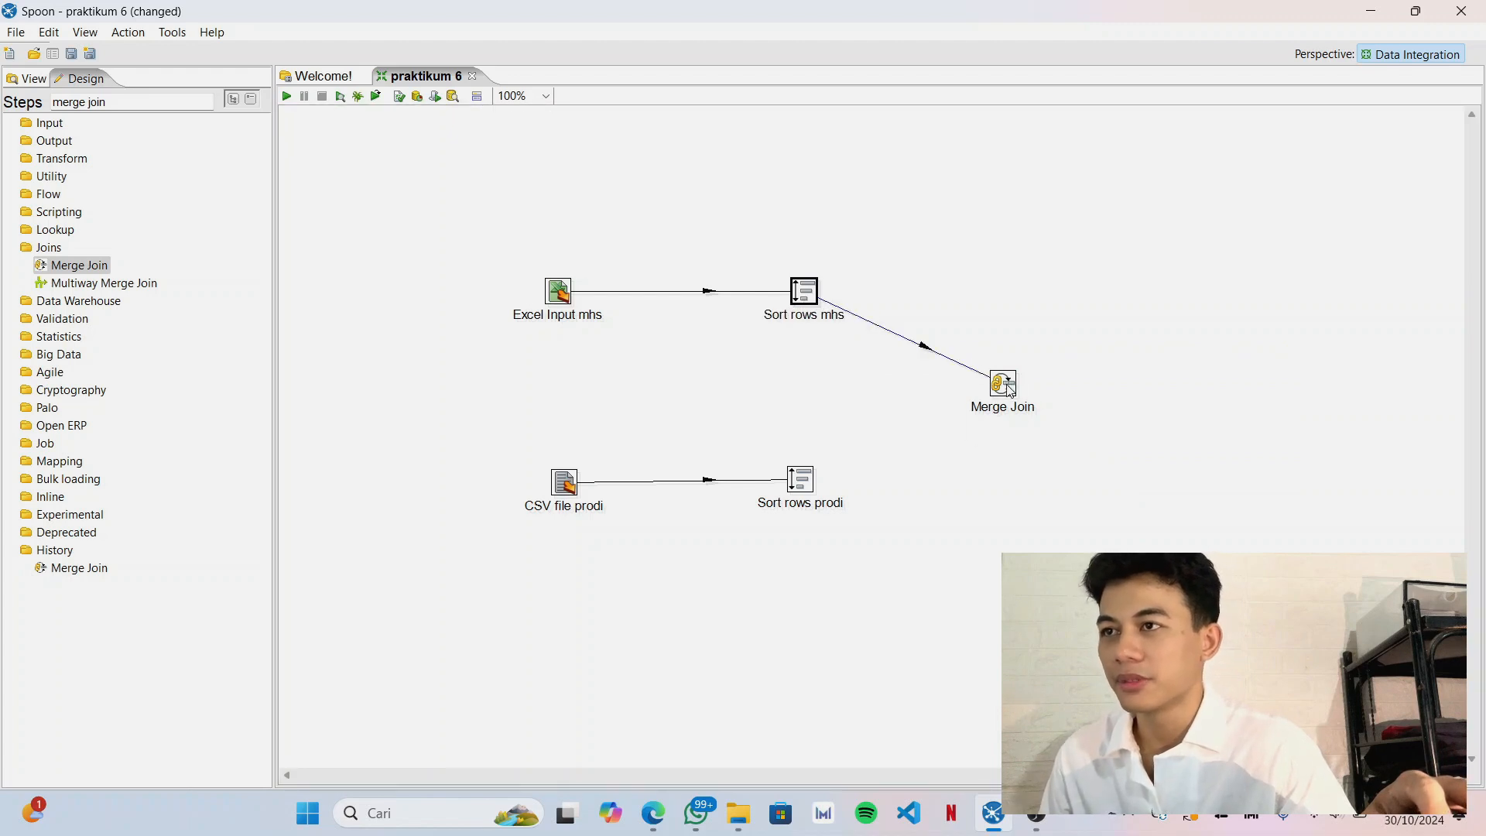
click(1010, 391)
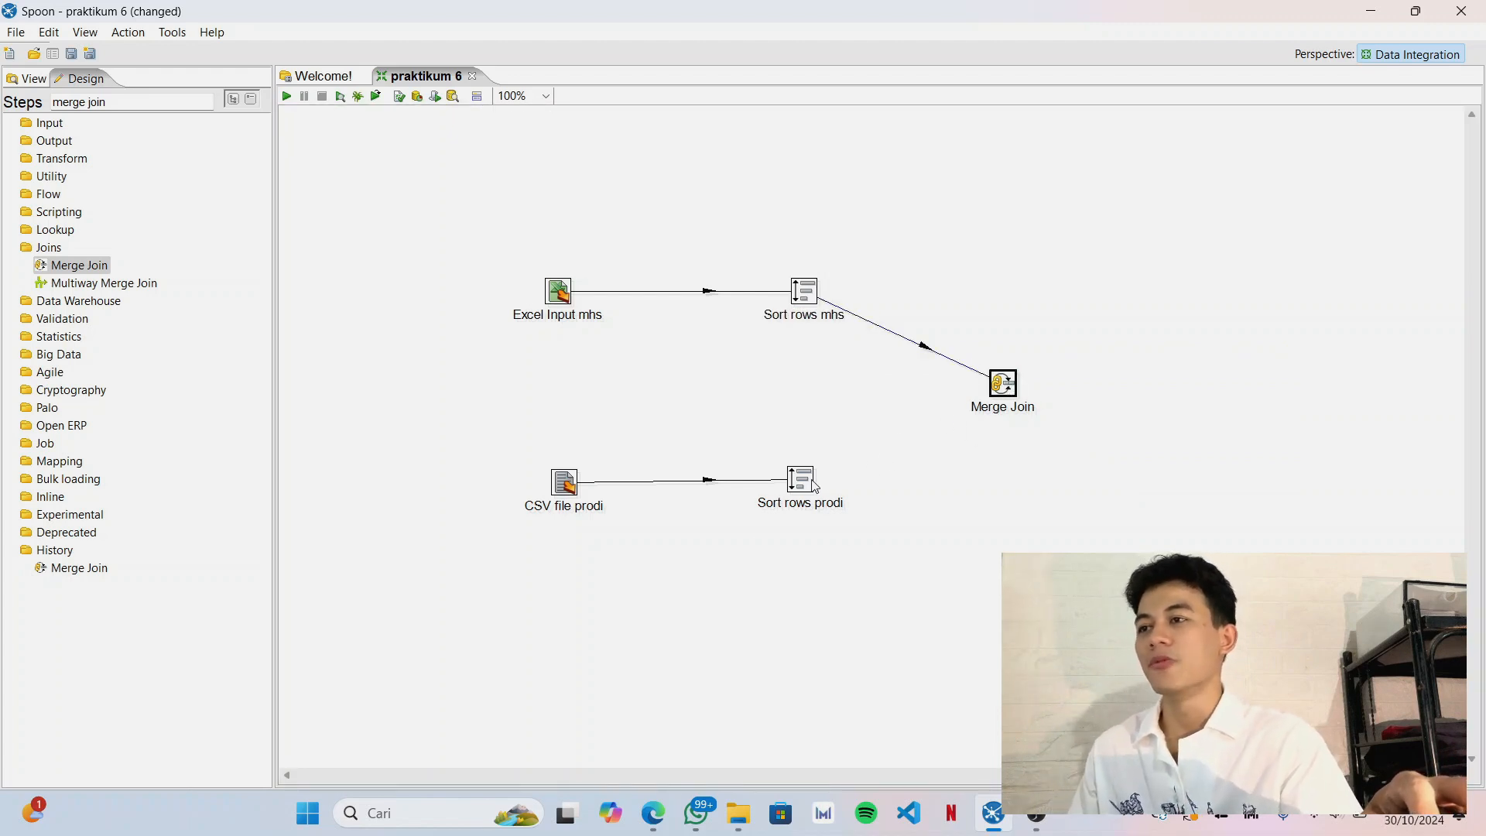
mouse_move(806, 499)
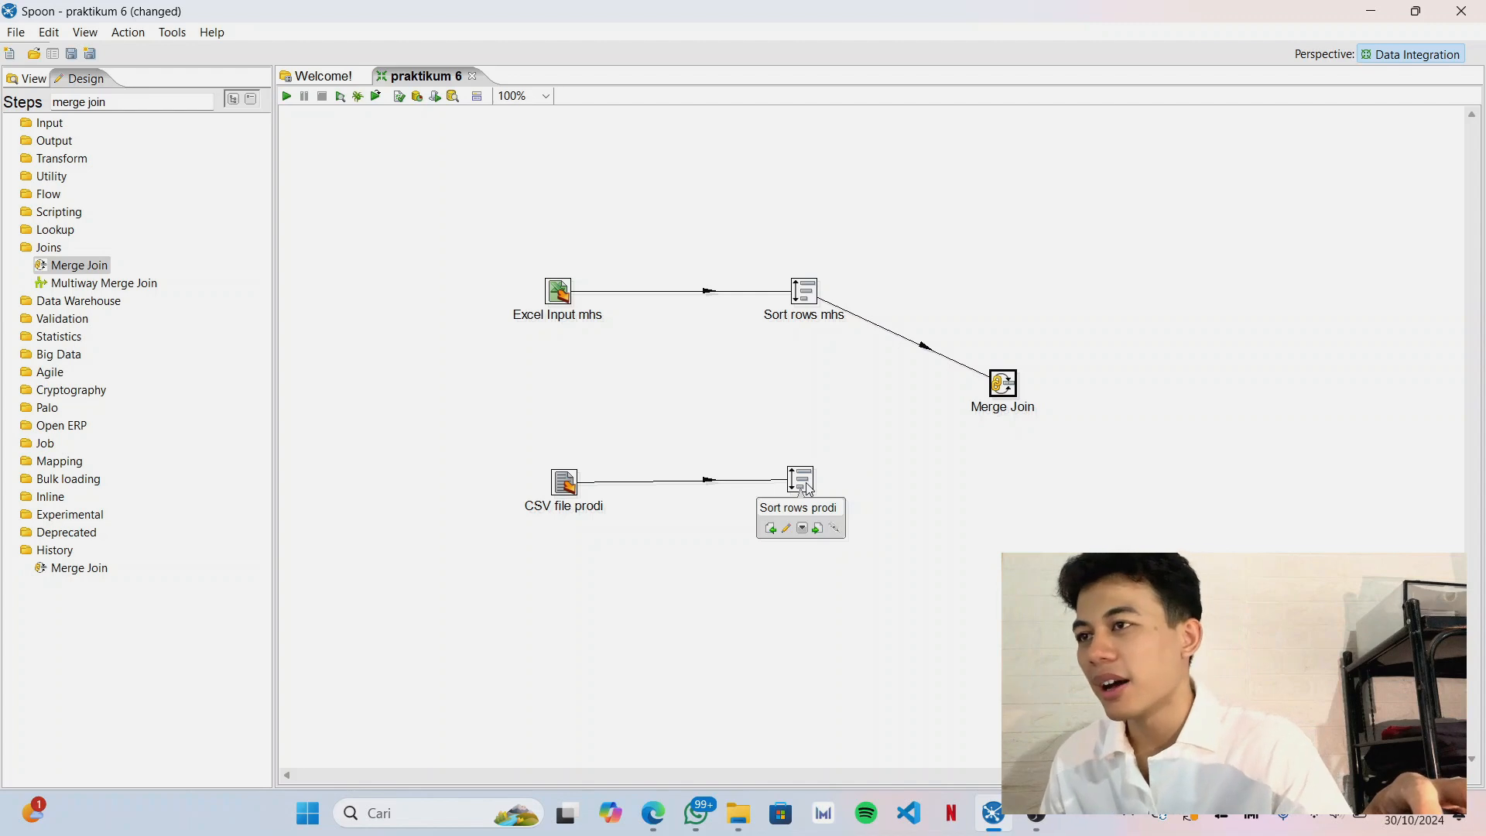
mouse_move(834, 534)
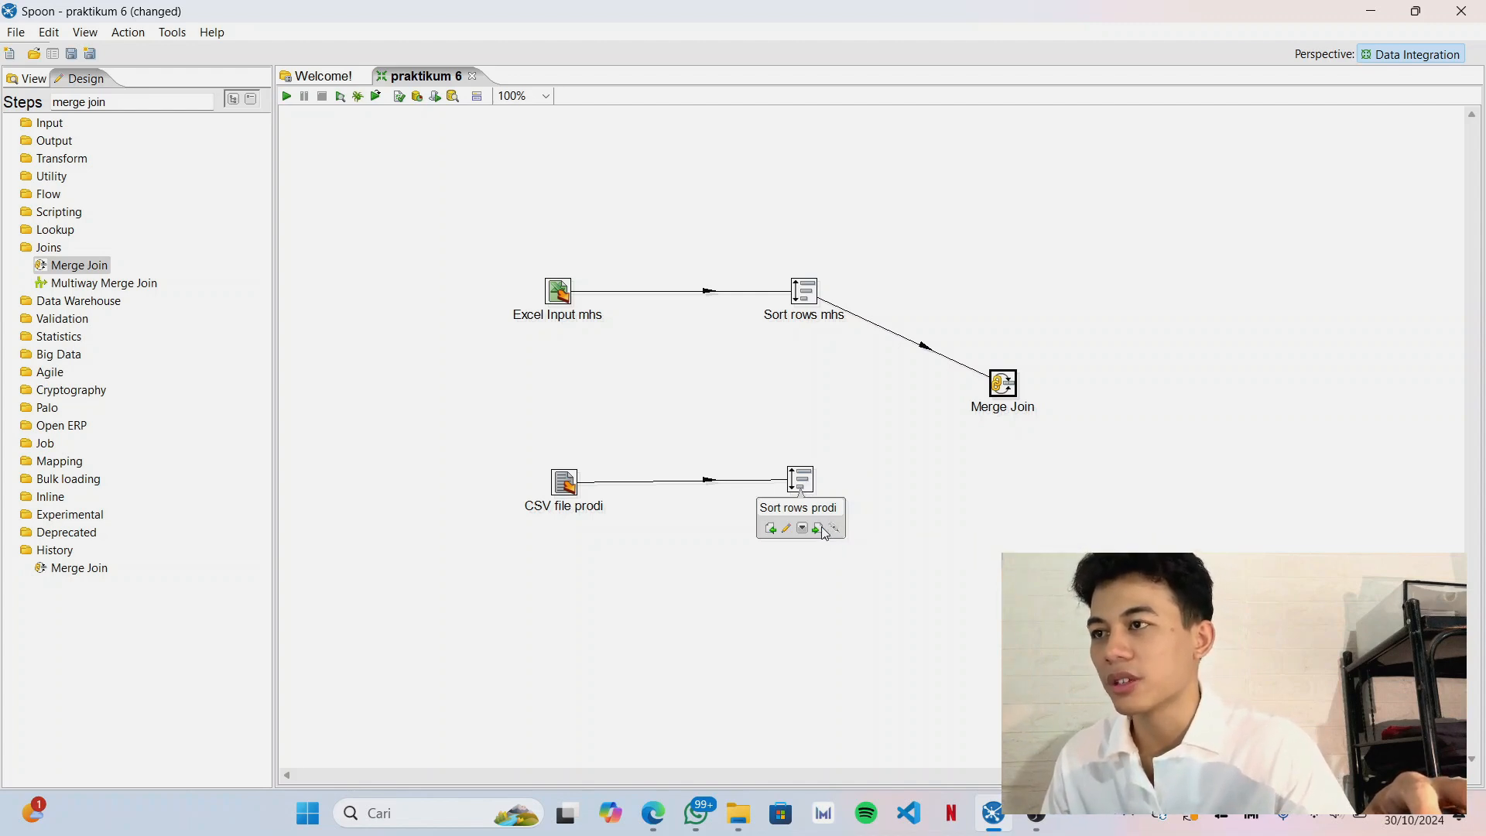
drag(821, 526, 1003, 390)
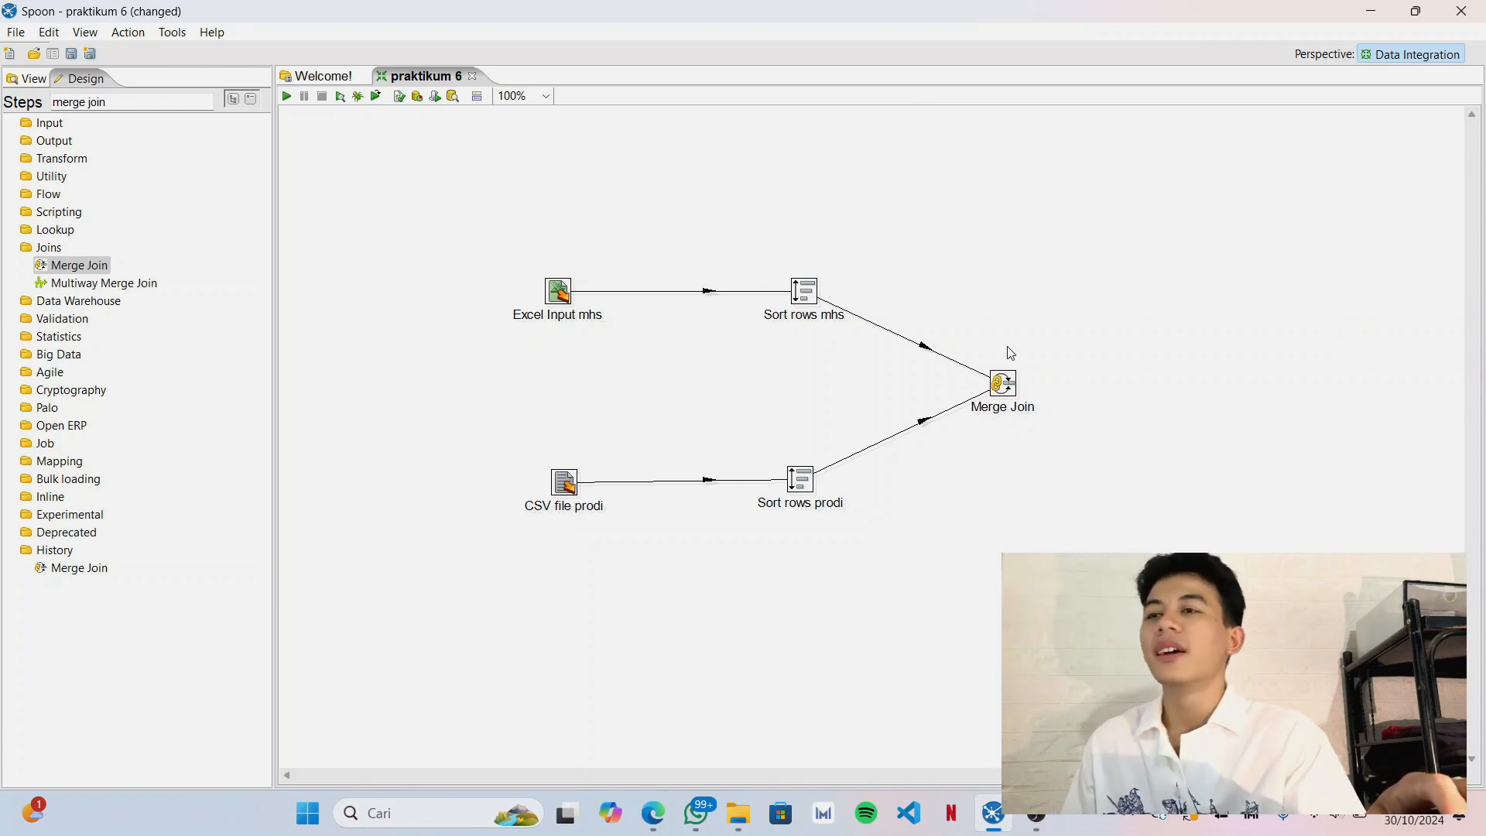
In the Merge Join settings, set the first step to Sort rows mhs and the second step to Sort rows prodi.
double_click(1005, 391)
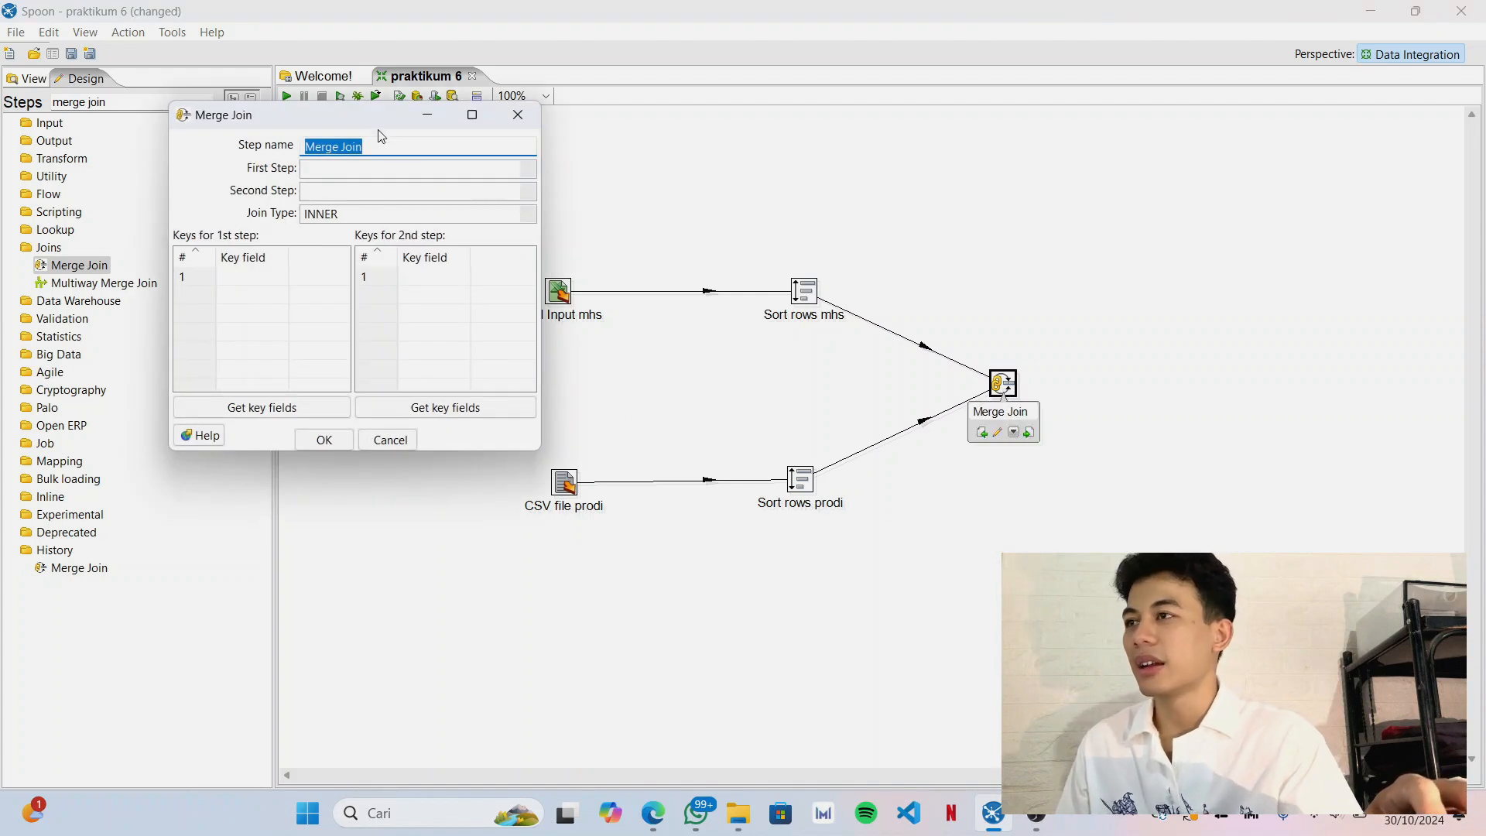
drag(382, 122, 1210, 257)
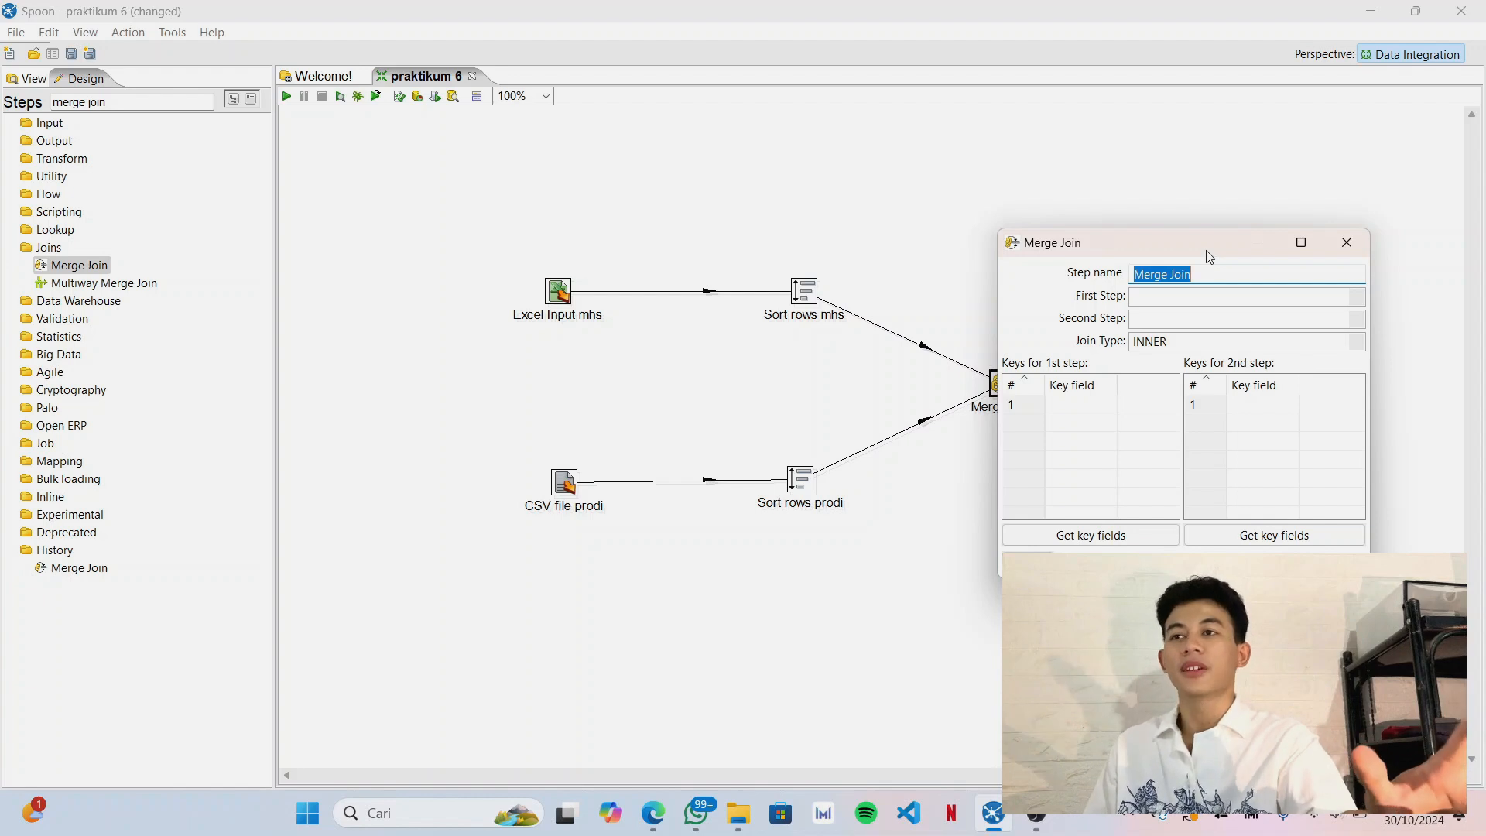
click(1213, 299)
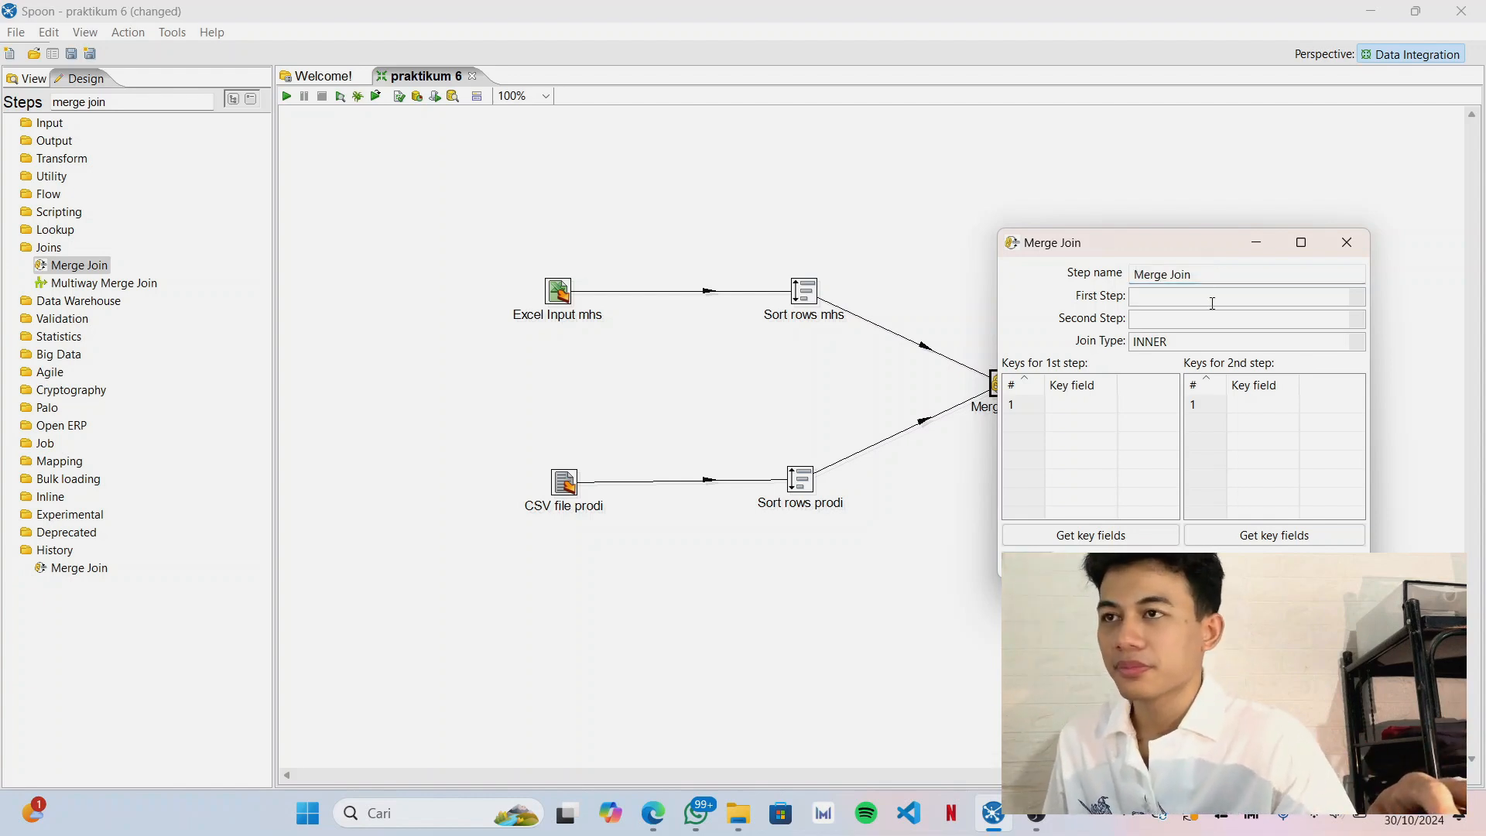
click(1363, 306)
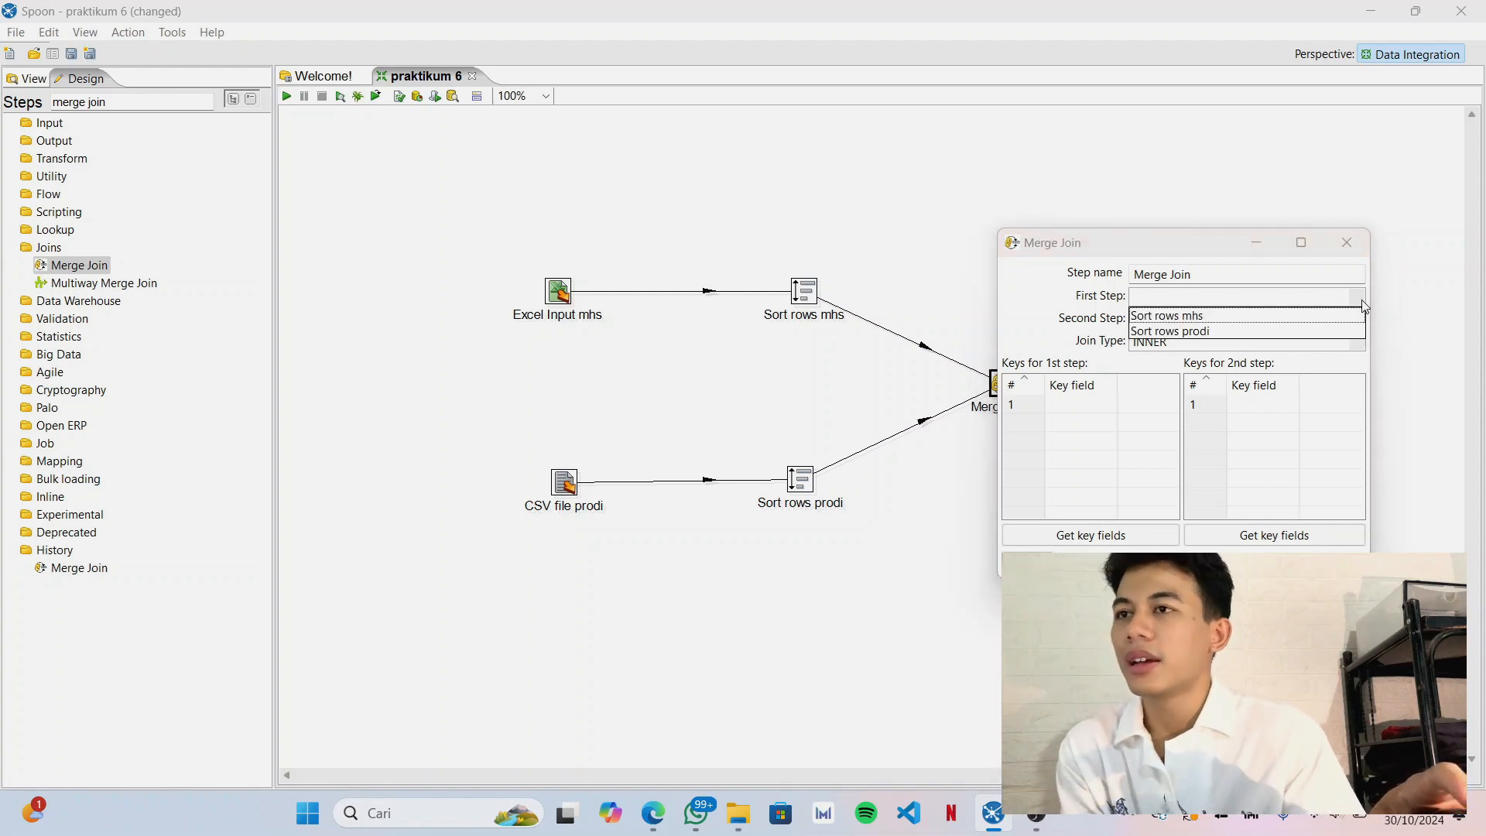
click(1227, 317)
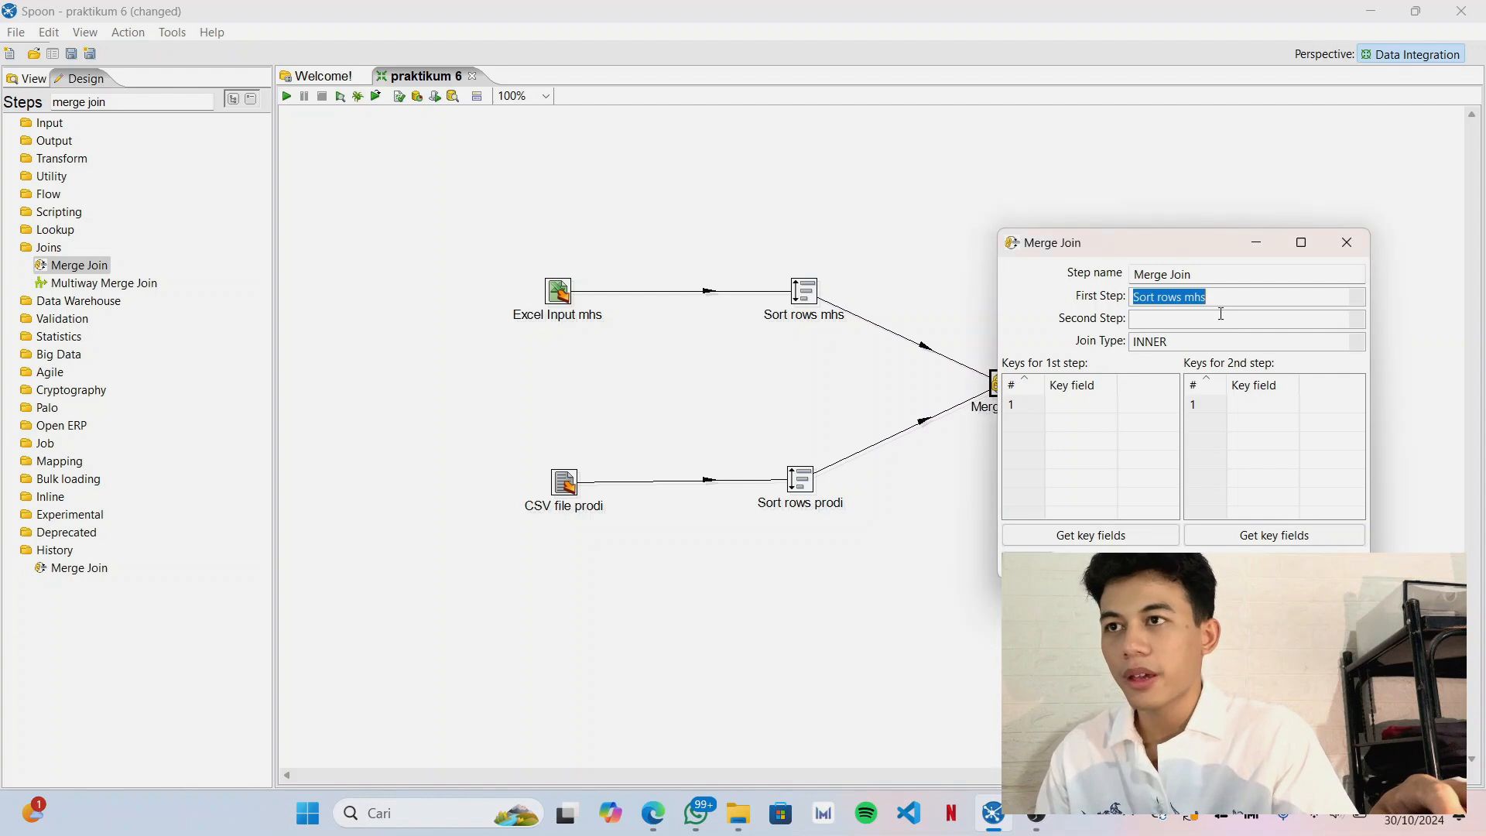
click(1360, 319)
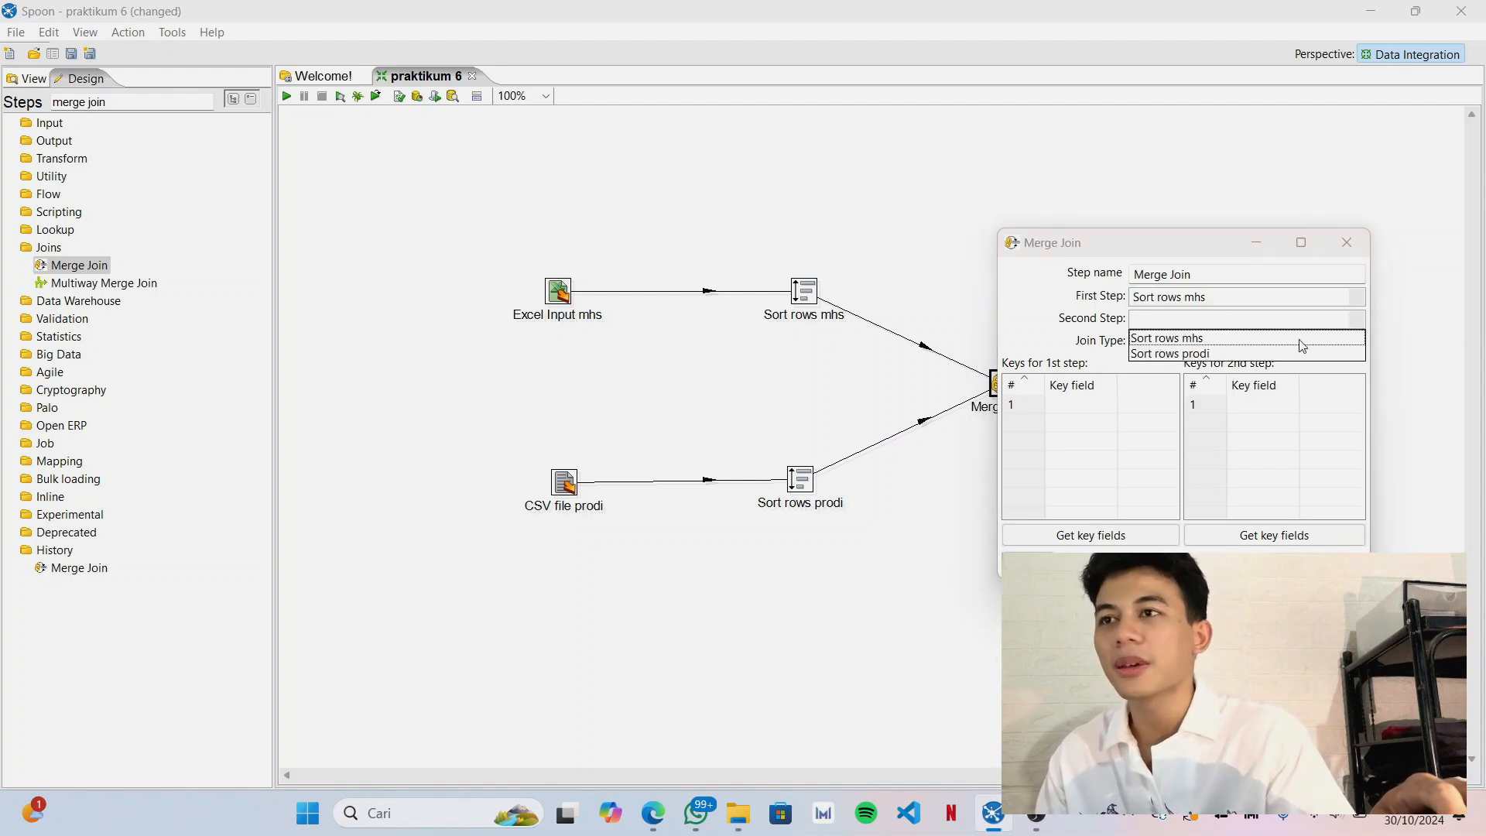
click(1252, 356)
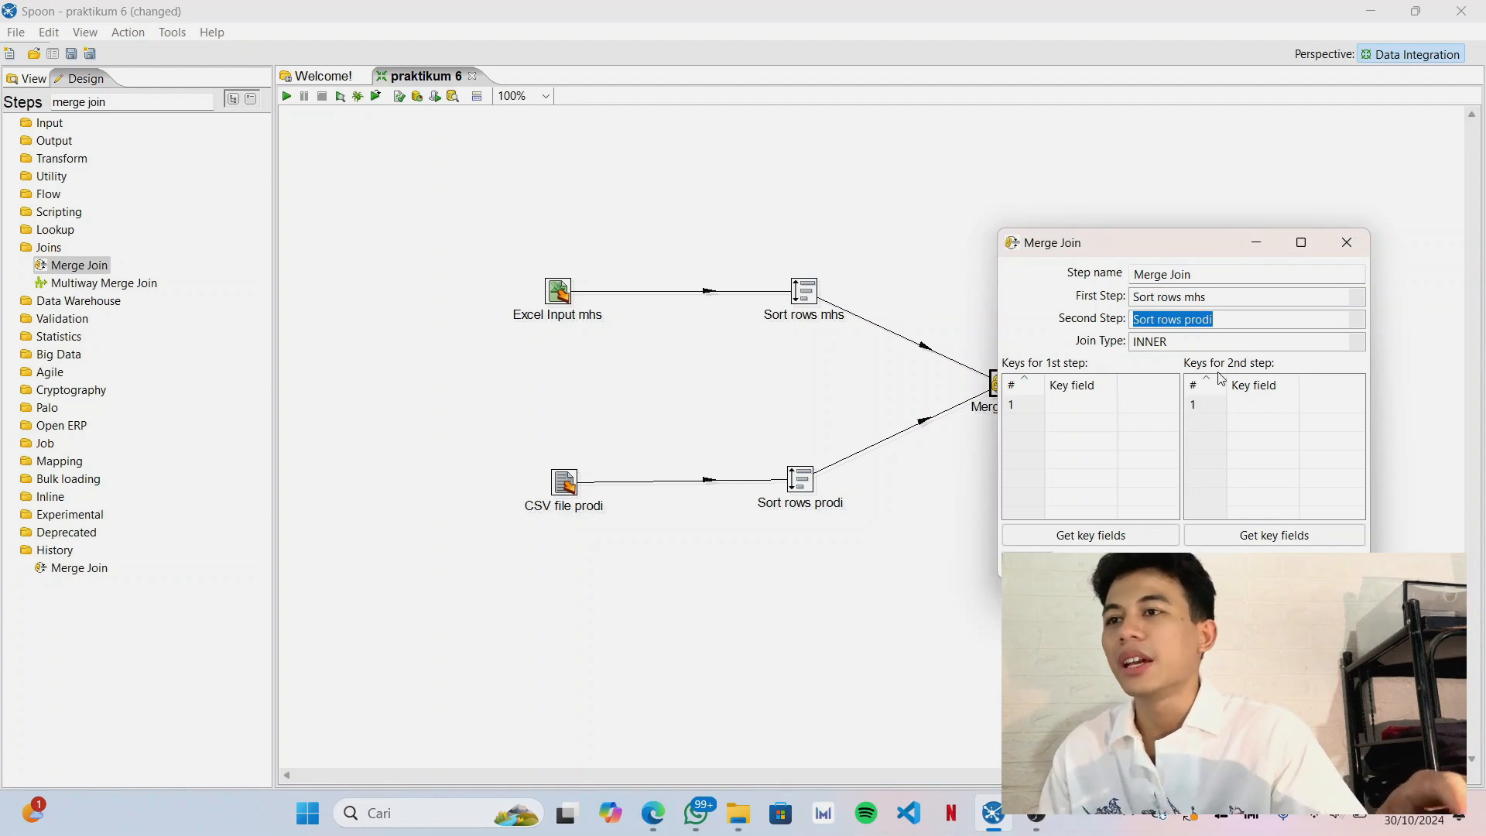
Get the key fields for both inputs, keep only Prodi for the first and kode for the second, and accept the Merge Join settings.
click(1124, 535)
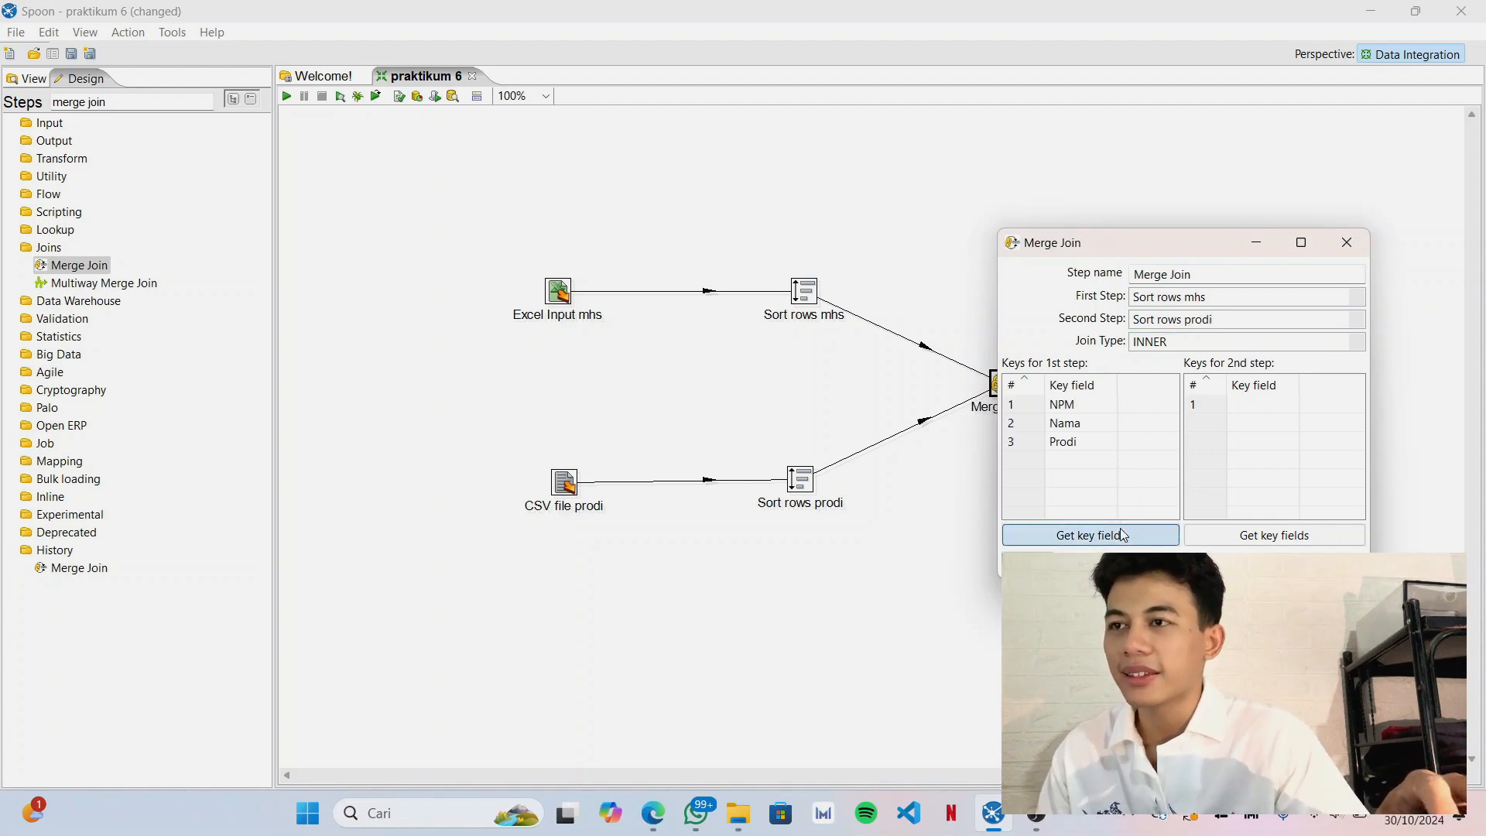
click(1263, 534)
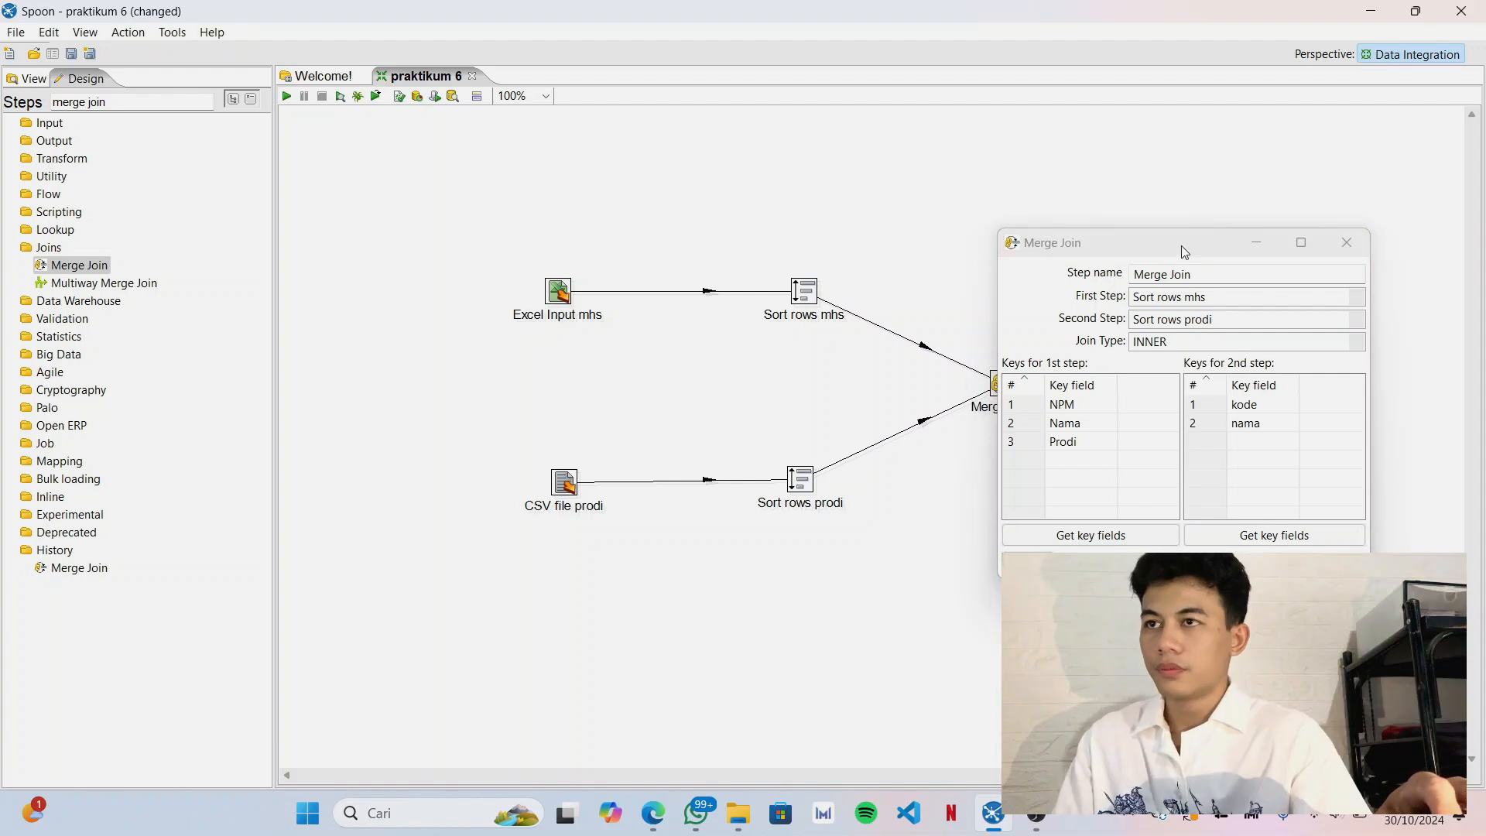
drag(1191, 252, 1150, 233)
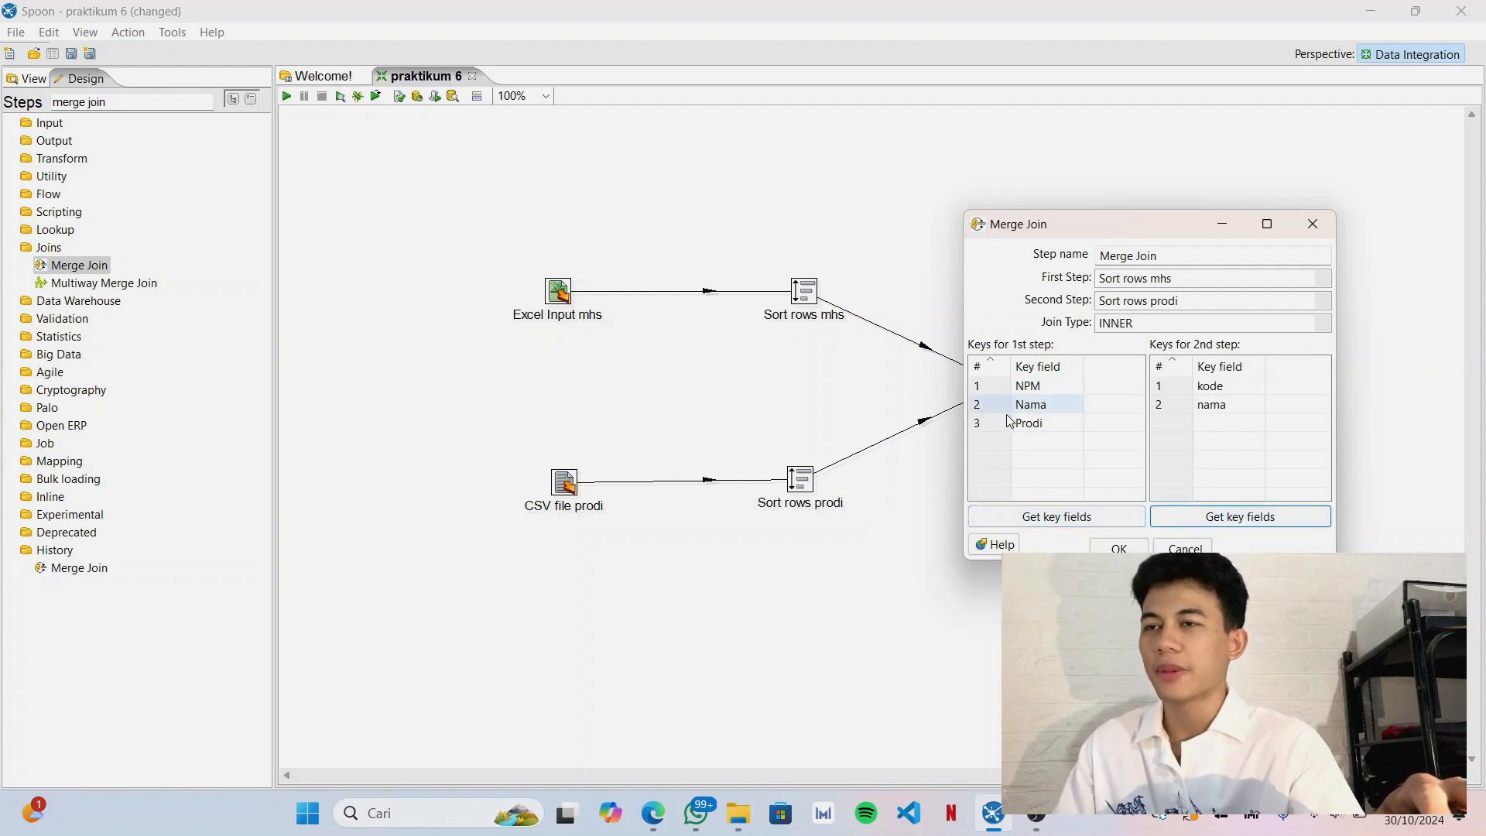
click(982, 386)
key(Delete)
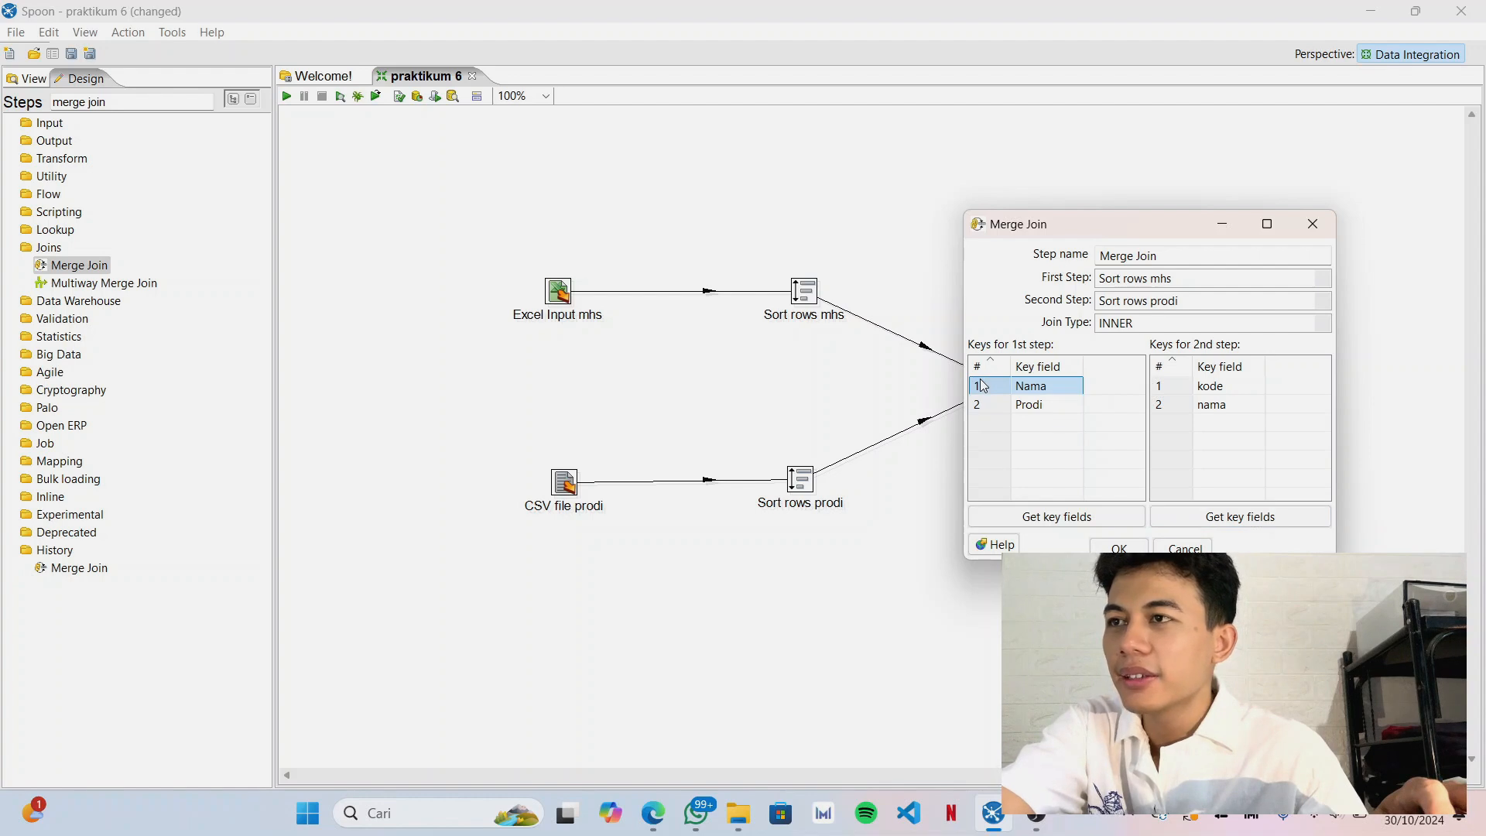
key(Delete)
click(1239, 386)
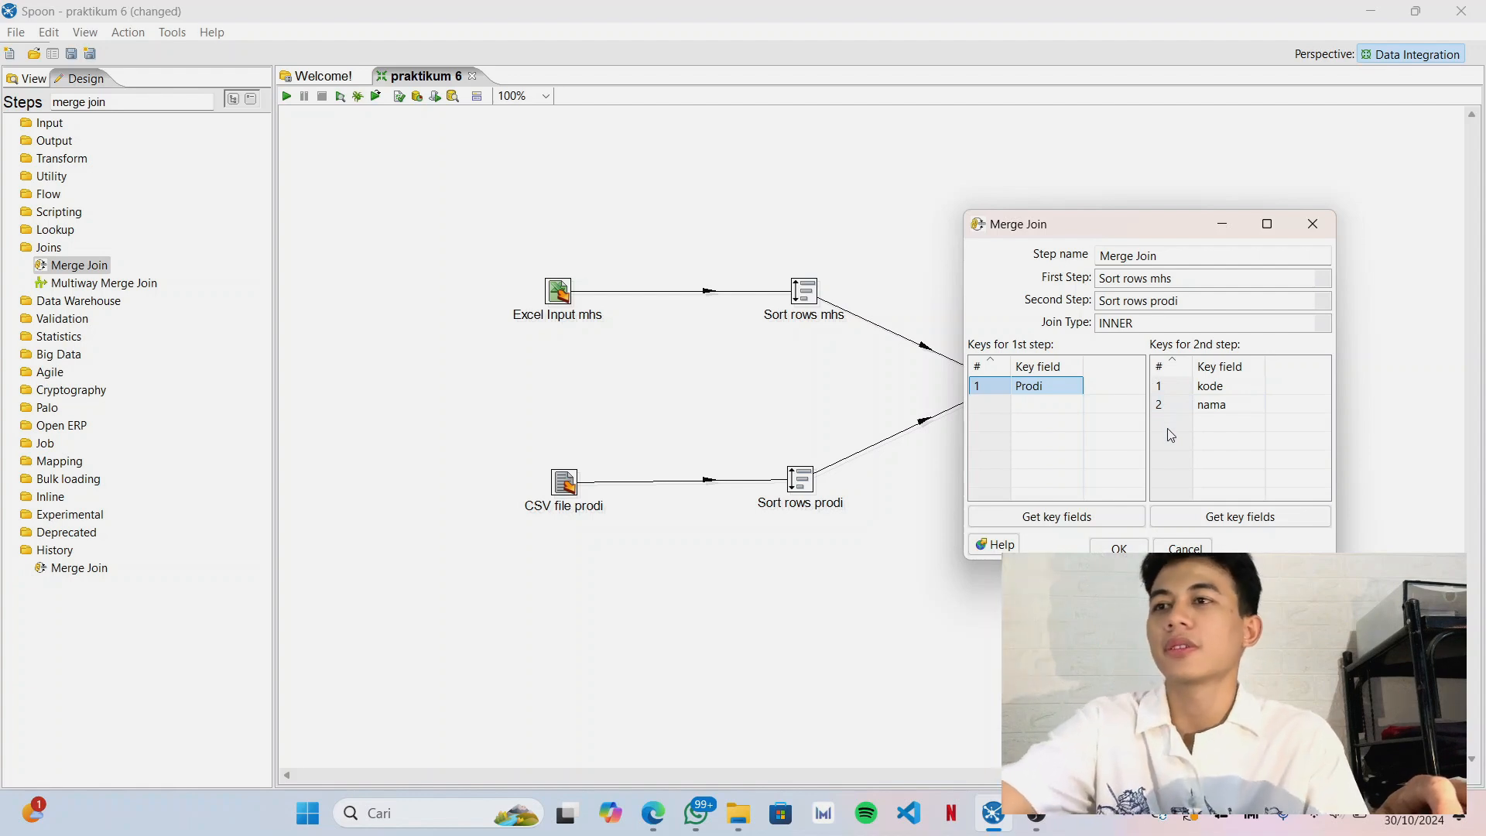
click(1164, 402)
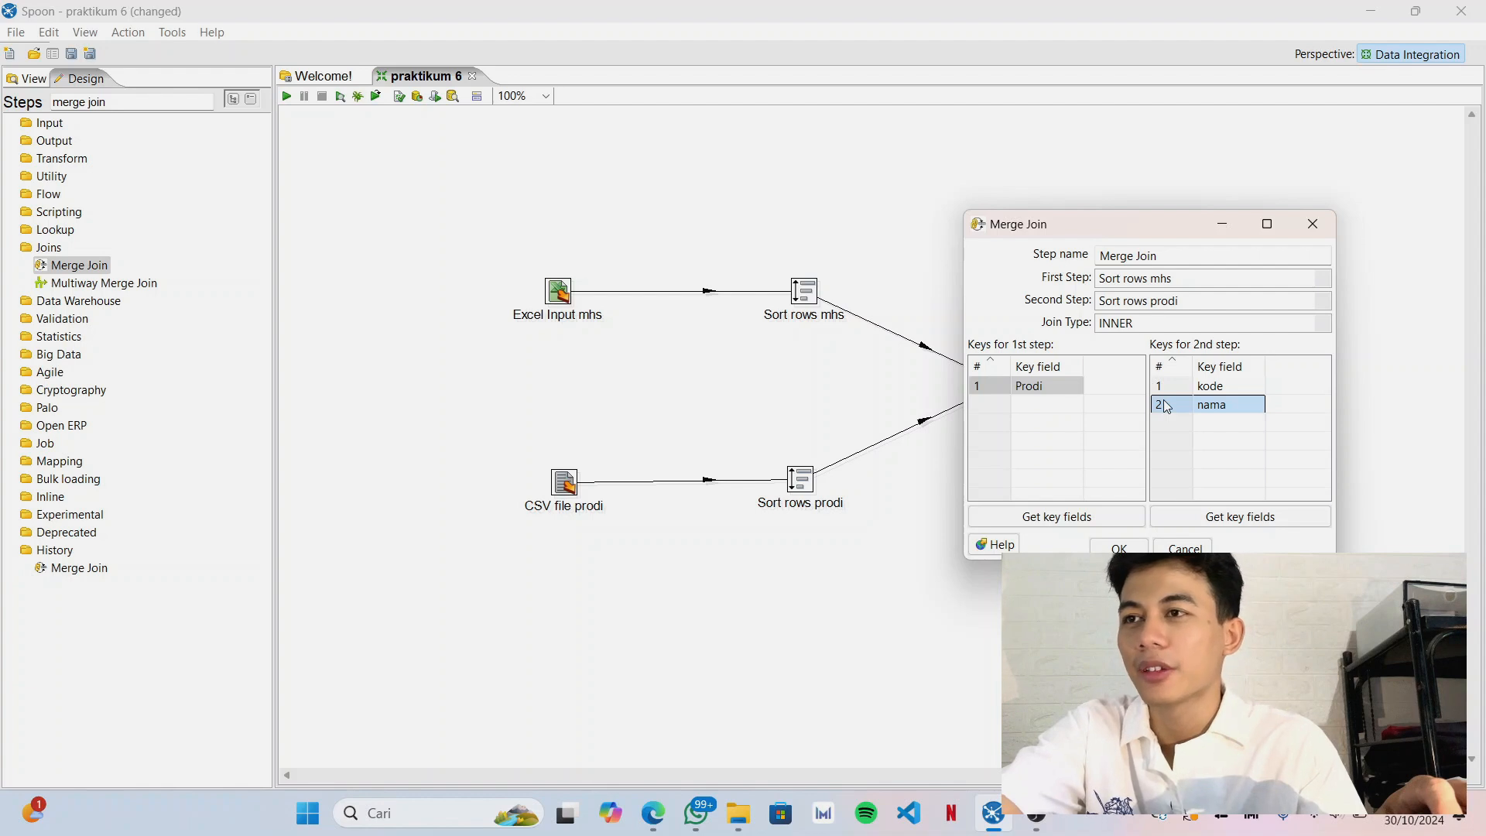
key(Delete)
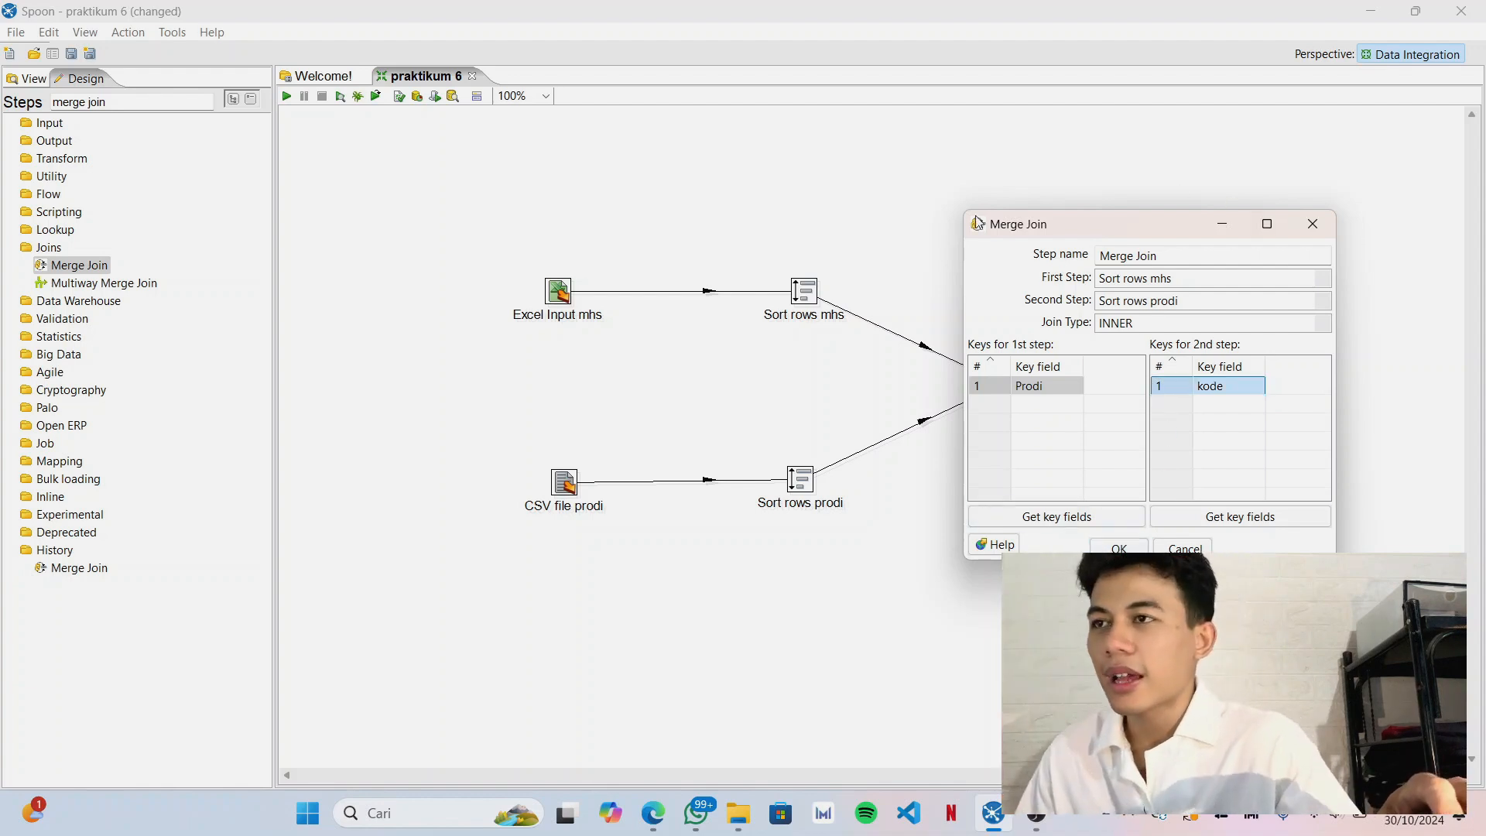
click(1028, 387)
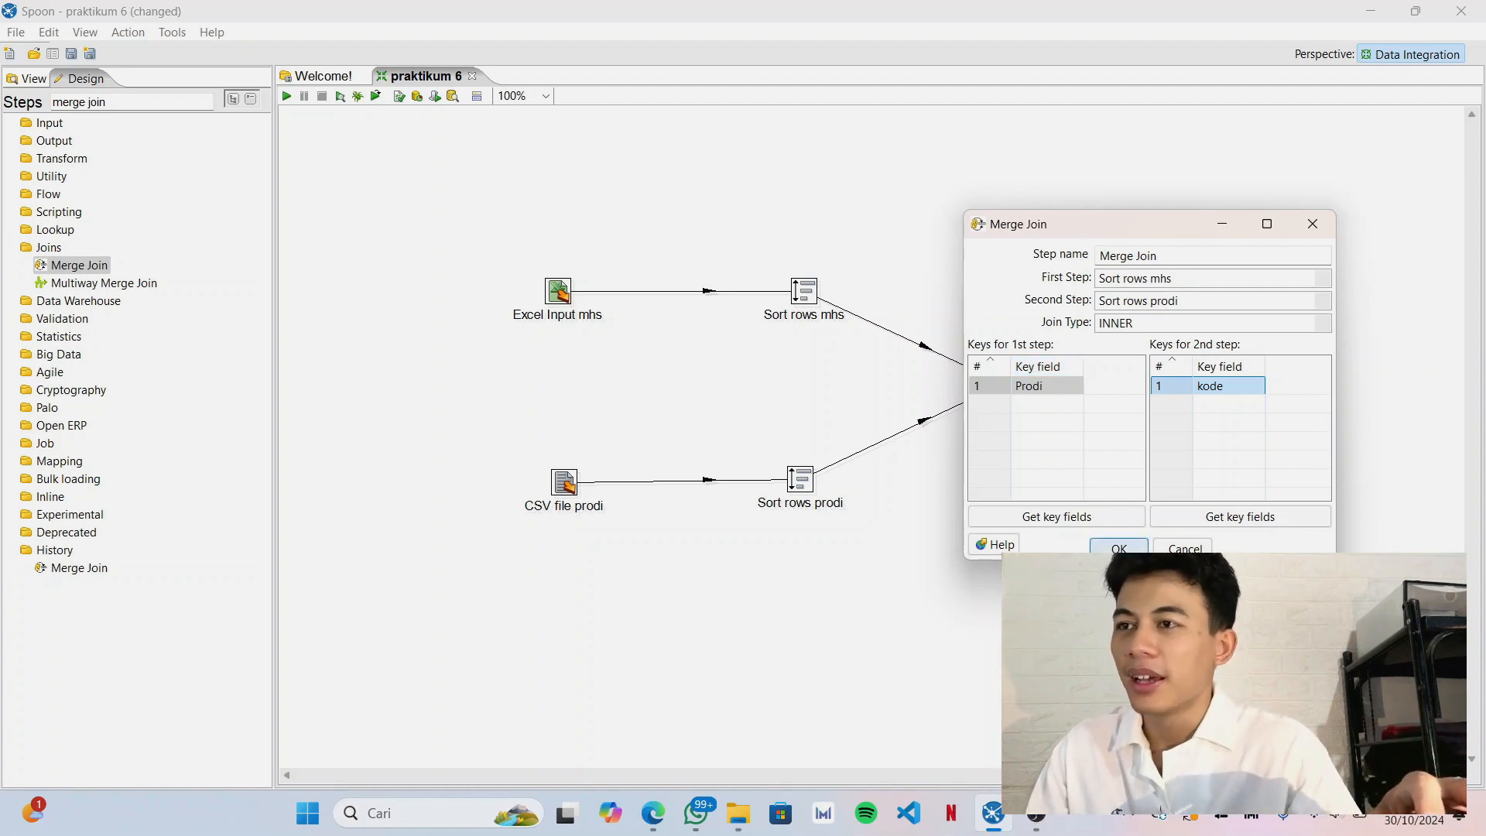
click(1120, 548)
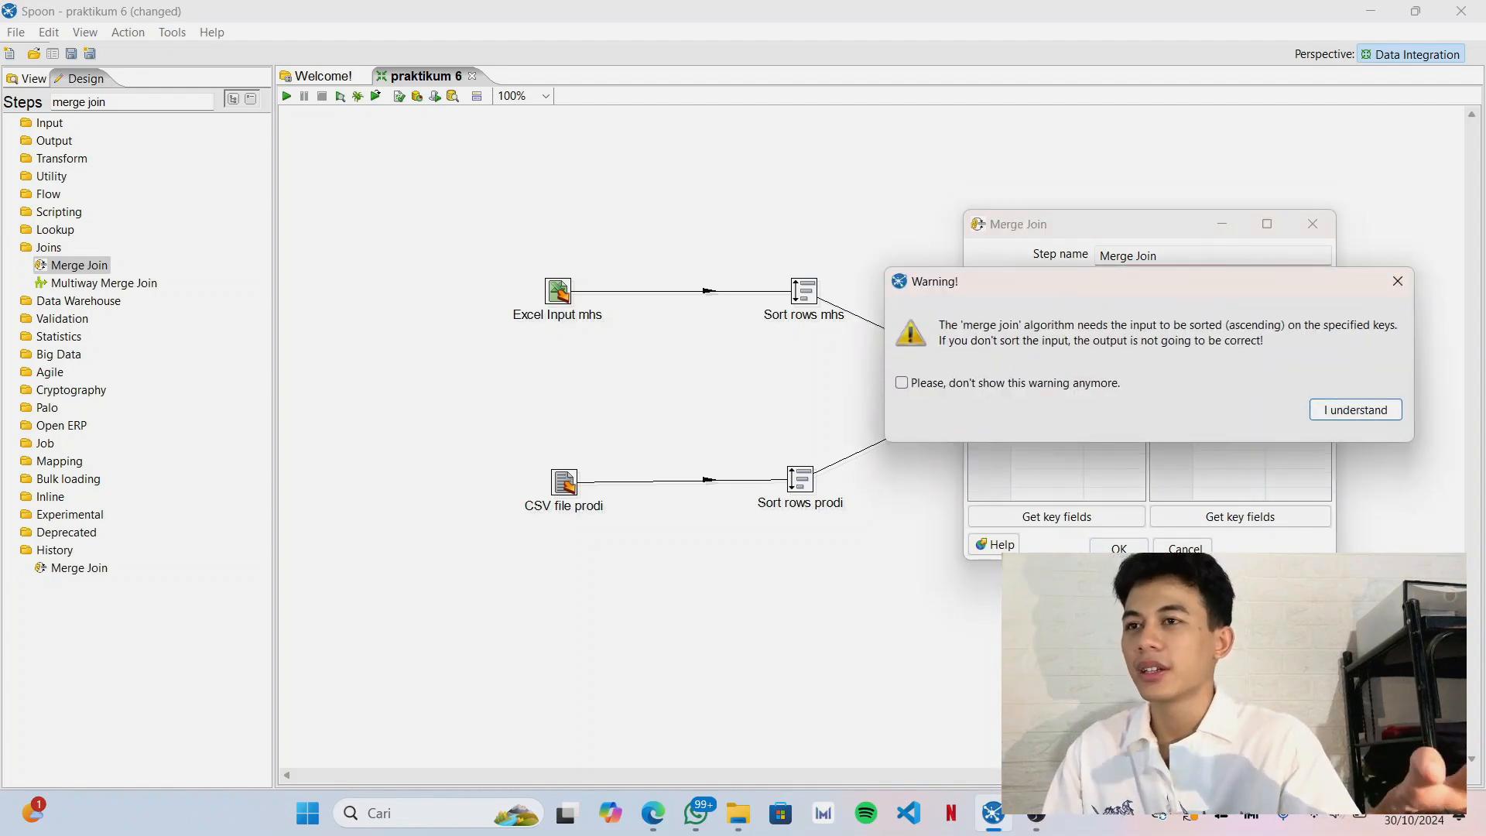
click(1346, 414)
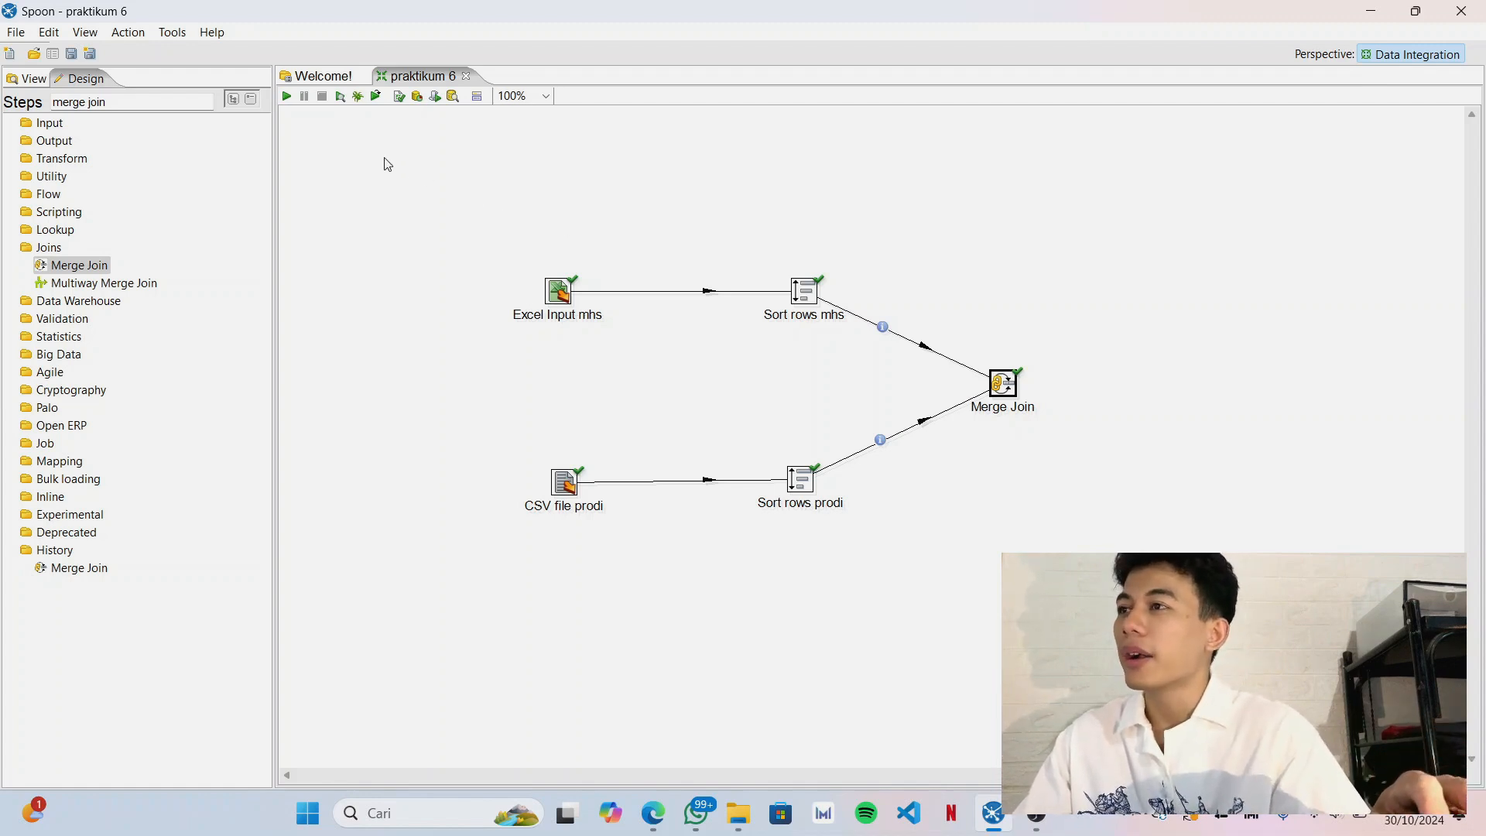
Run the transformation with local execution and preview the Merge Join output rows.
click(288, 96)
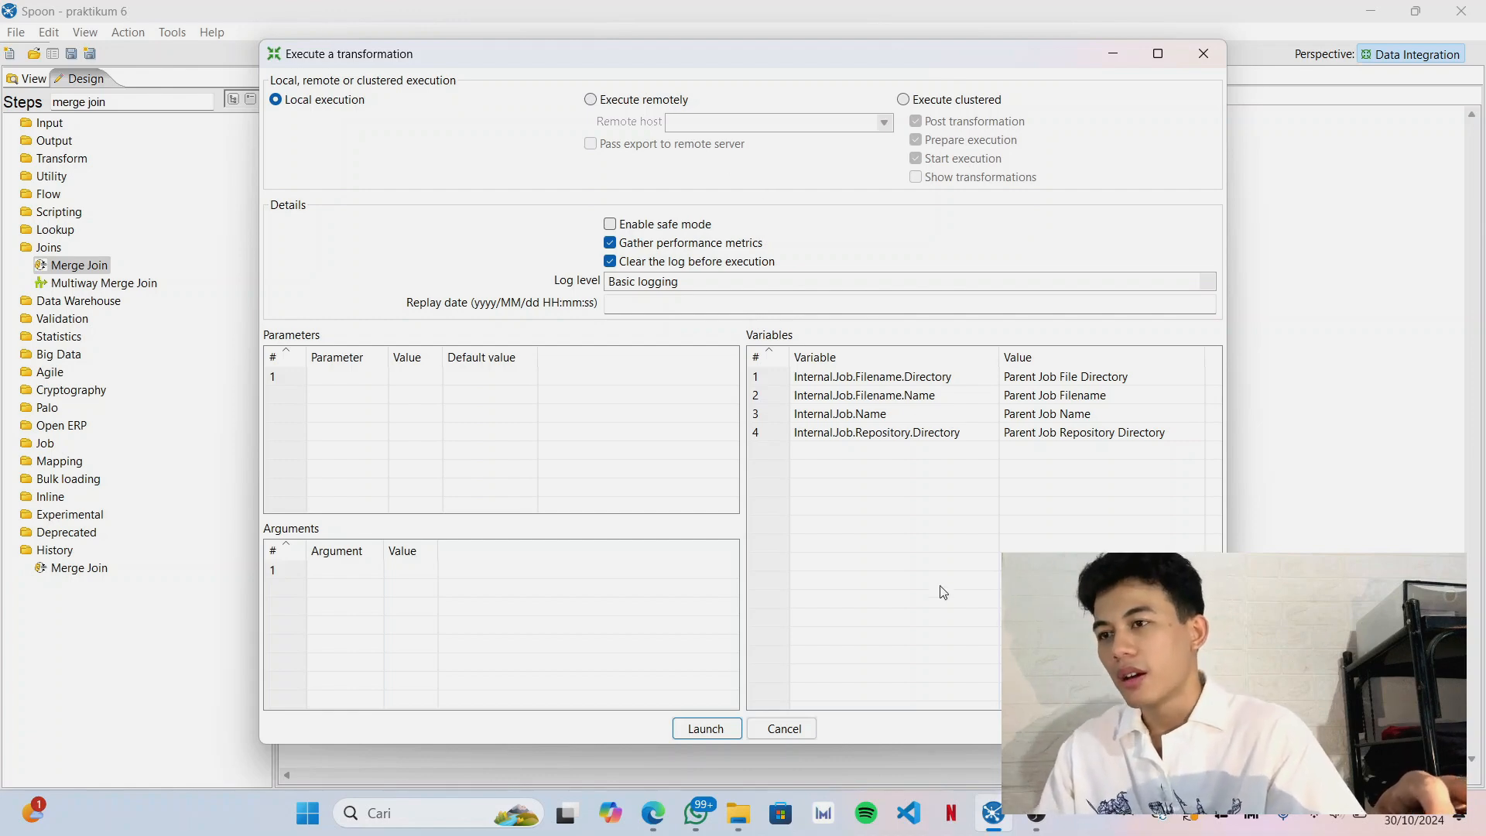
click(698, 732)
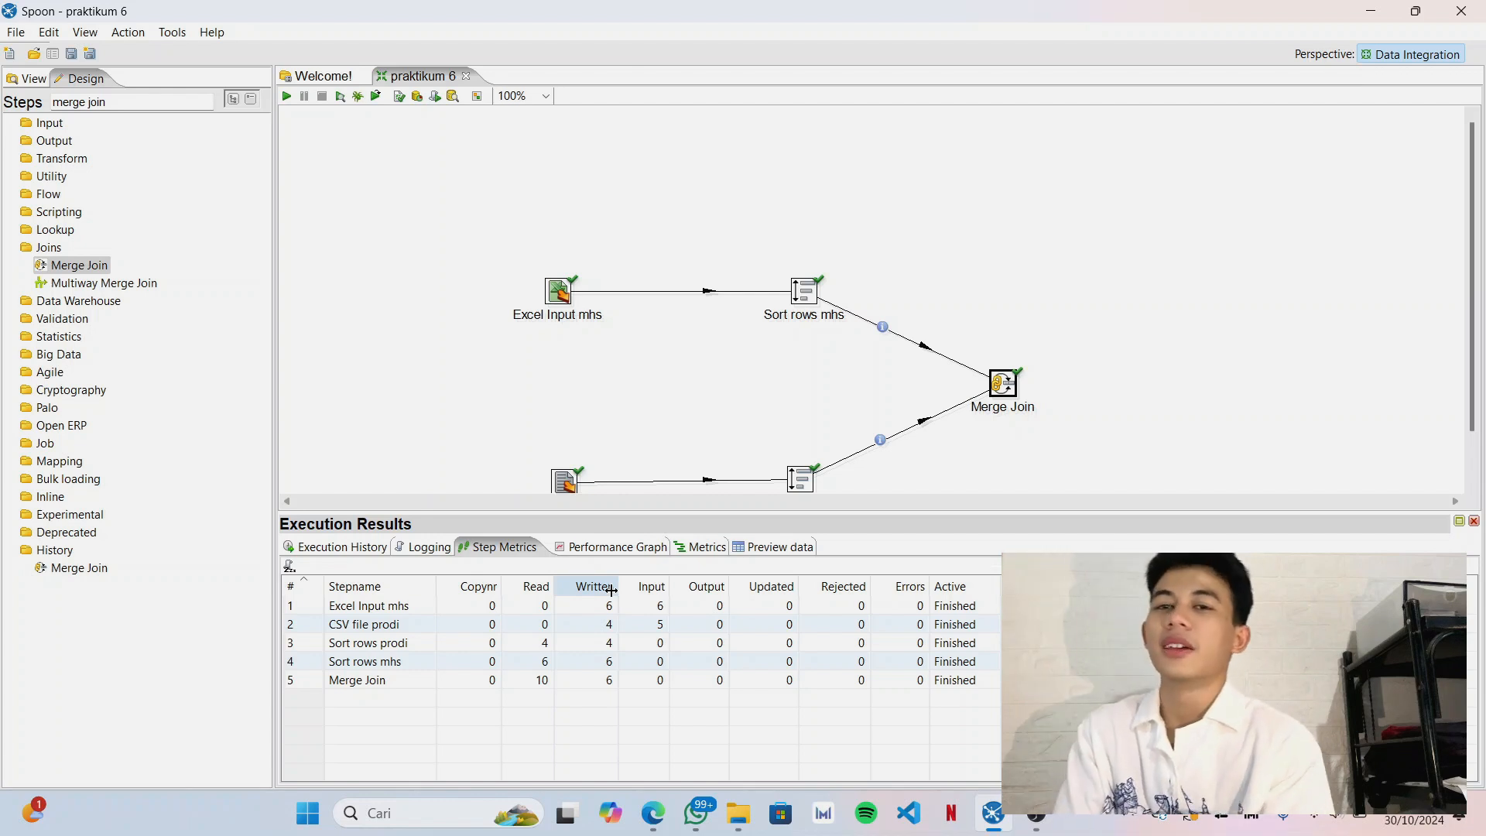
click(768, 549)
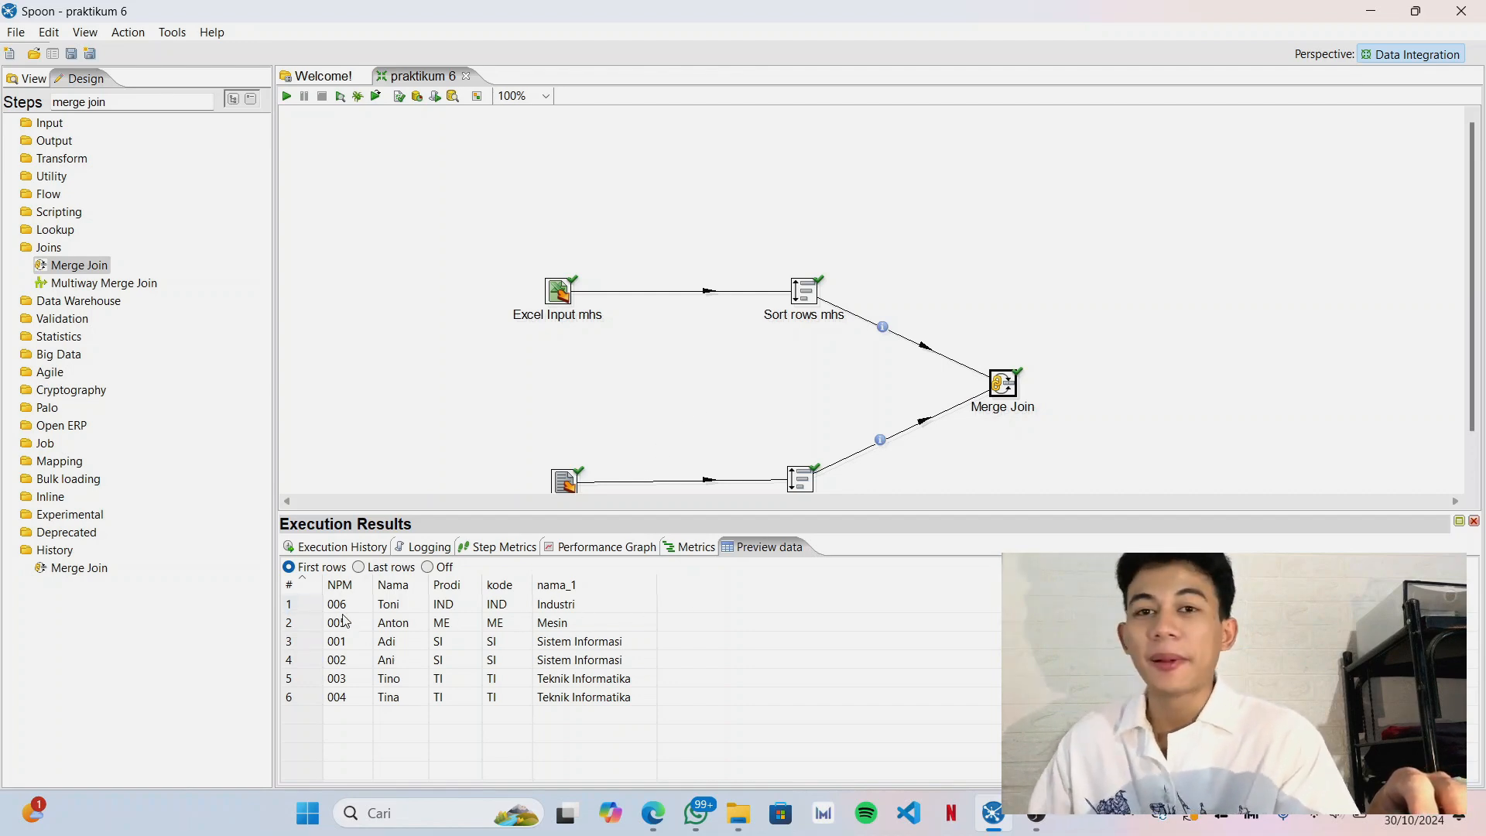
scroll(630, 304, down, 1)
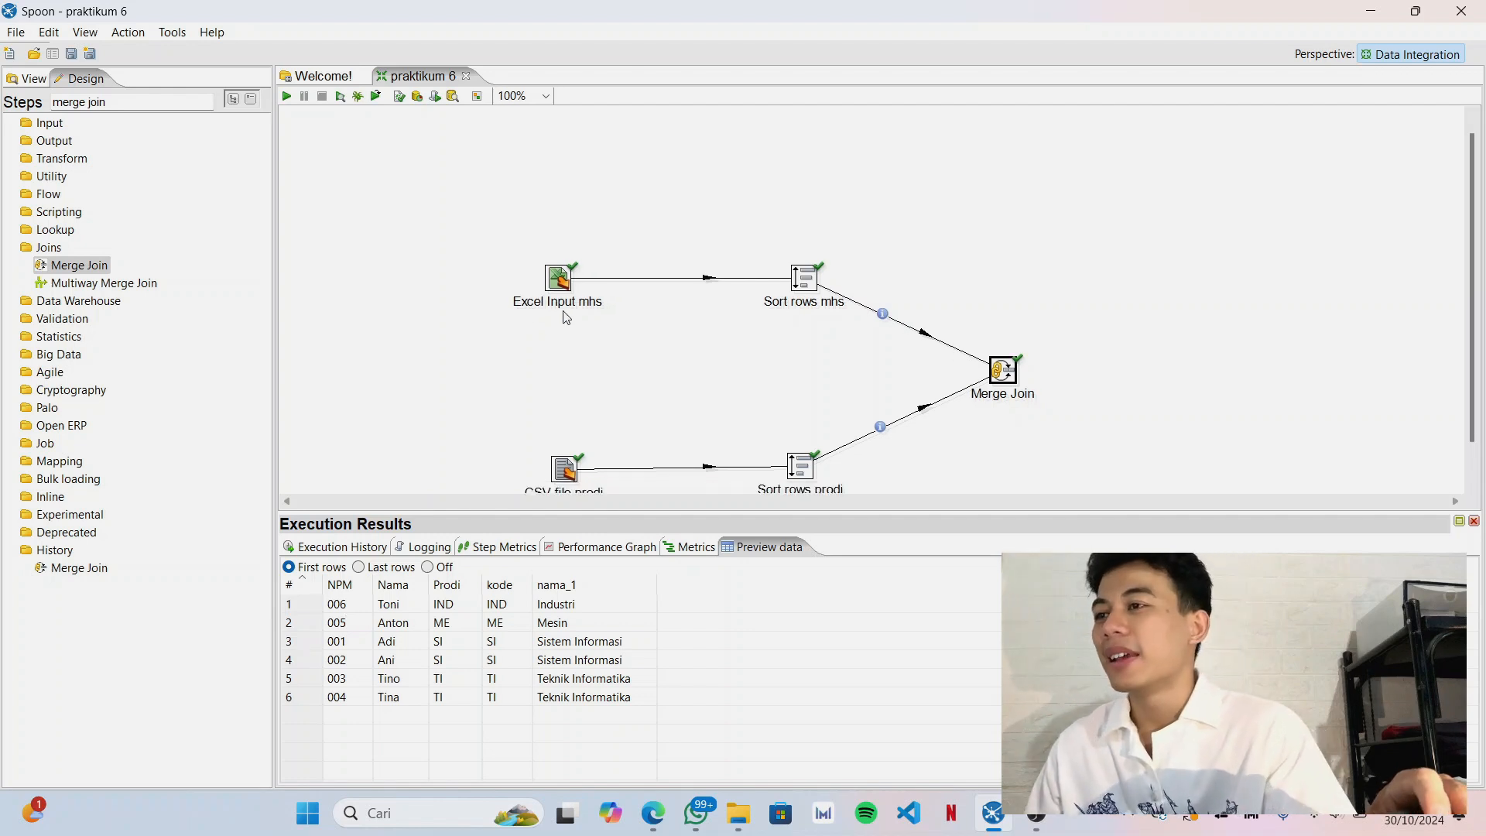
scroll(629, 305, down, 2)
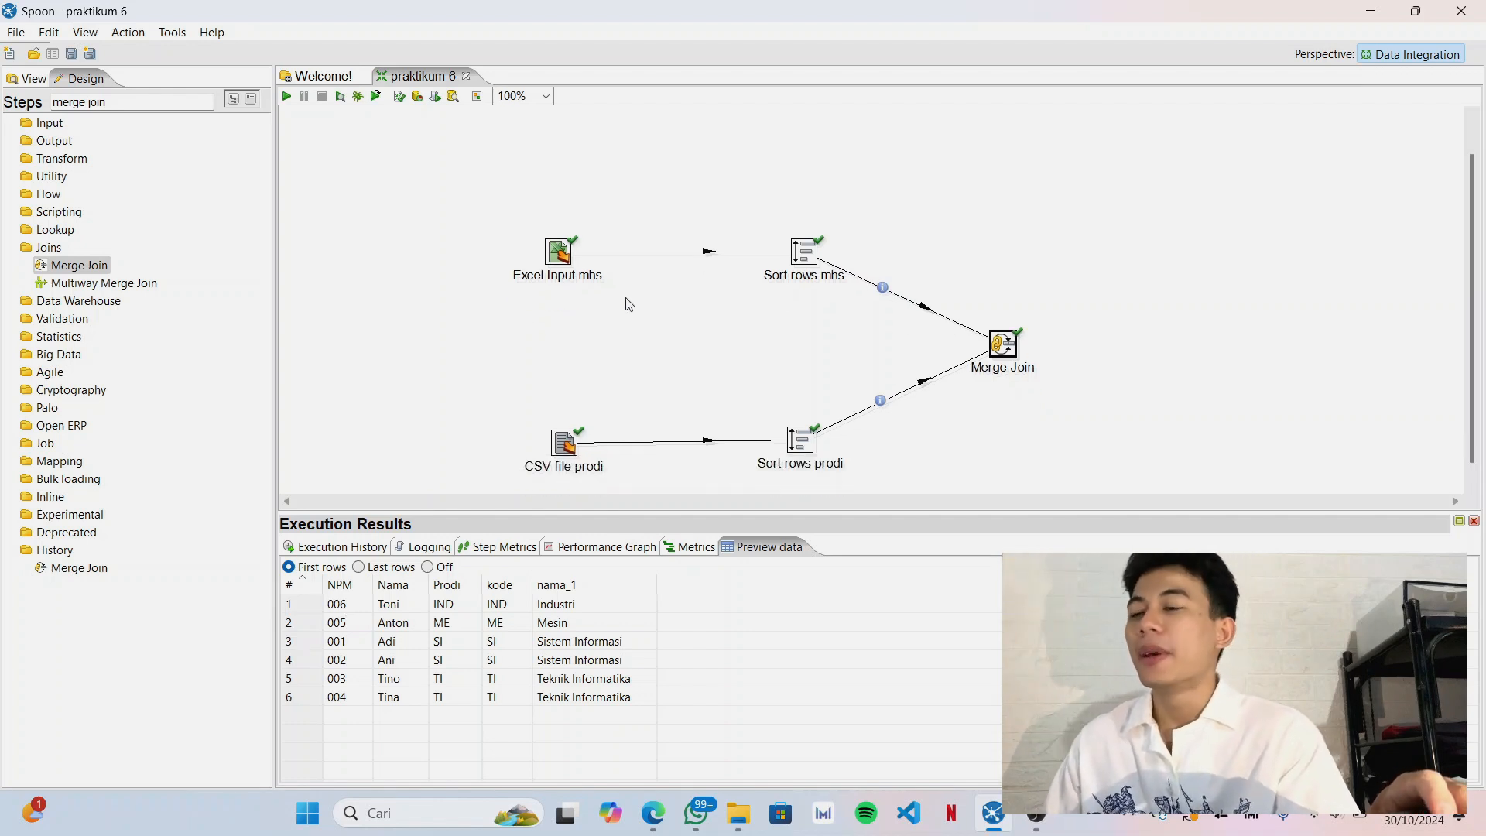